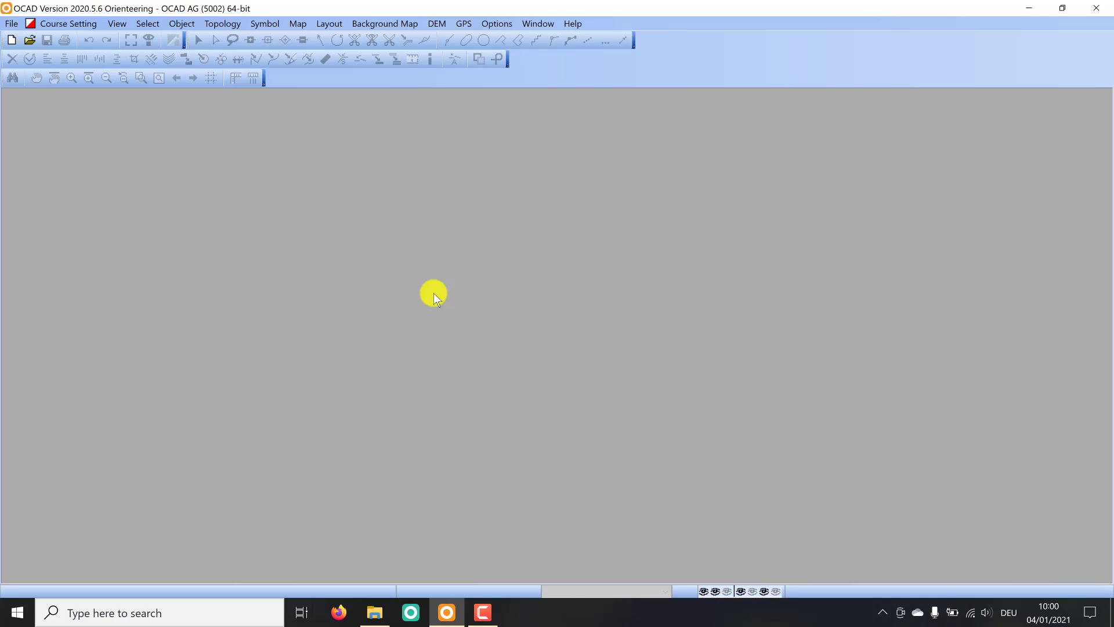
# - Open the map file laufenburg4000.ocd from the Temp folder and widen the Symbol Box
pyautogui.click(374, 611)
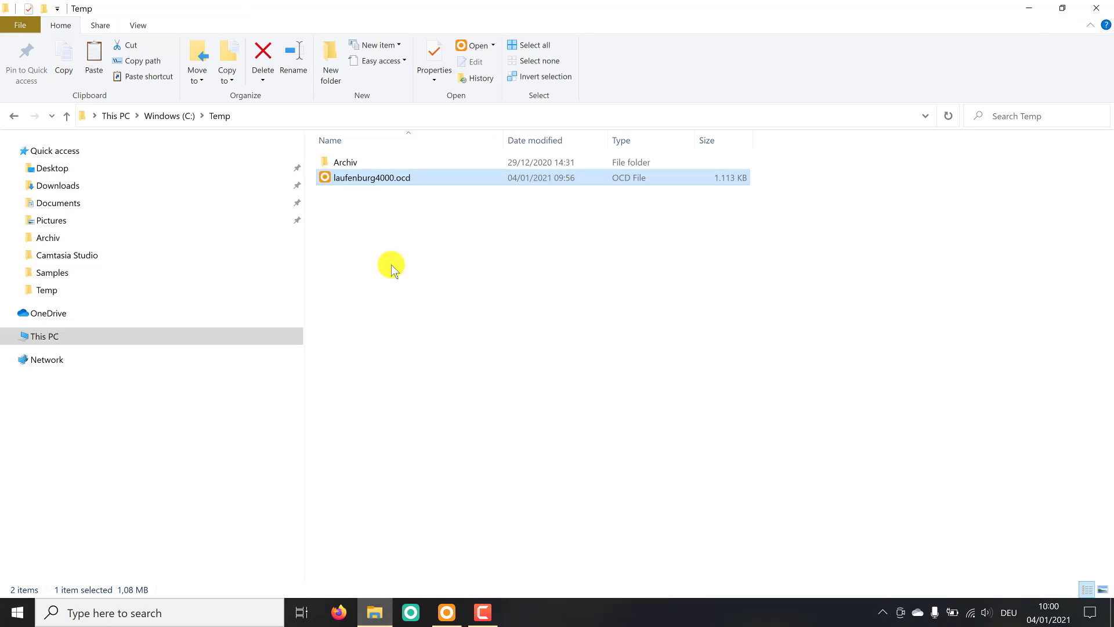
pyautogui.click(354, 182)
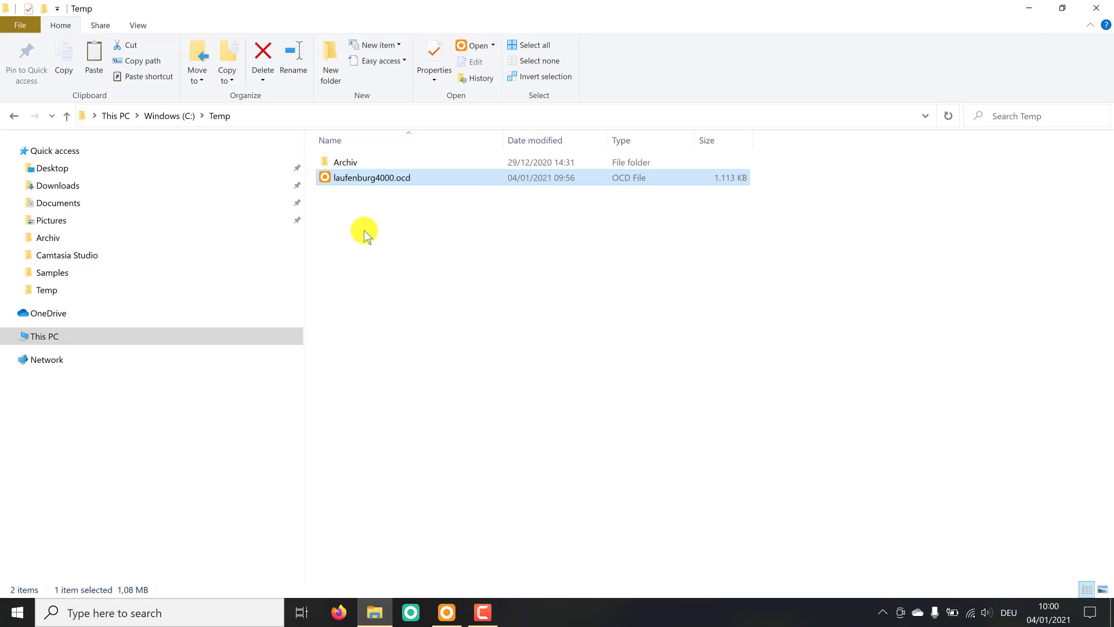
pyautogui.doubleClick(328, 177)
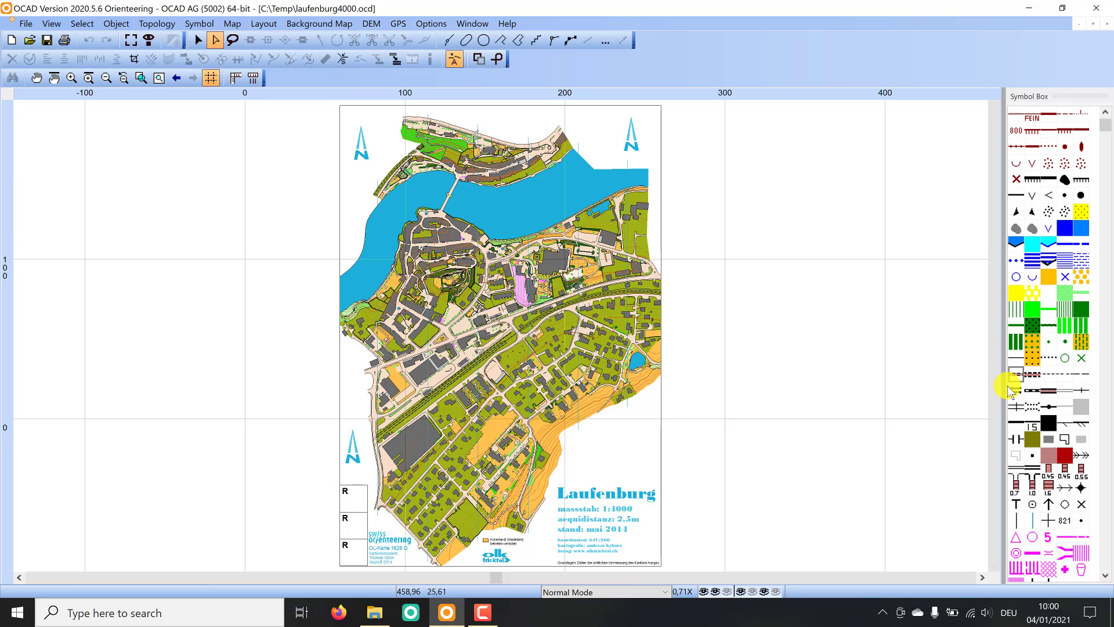
pyautogui.moveTo(1004, 385); pyautogui.dragTo(962, 389)
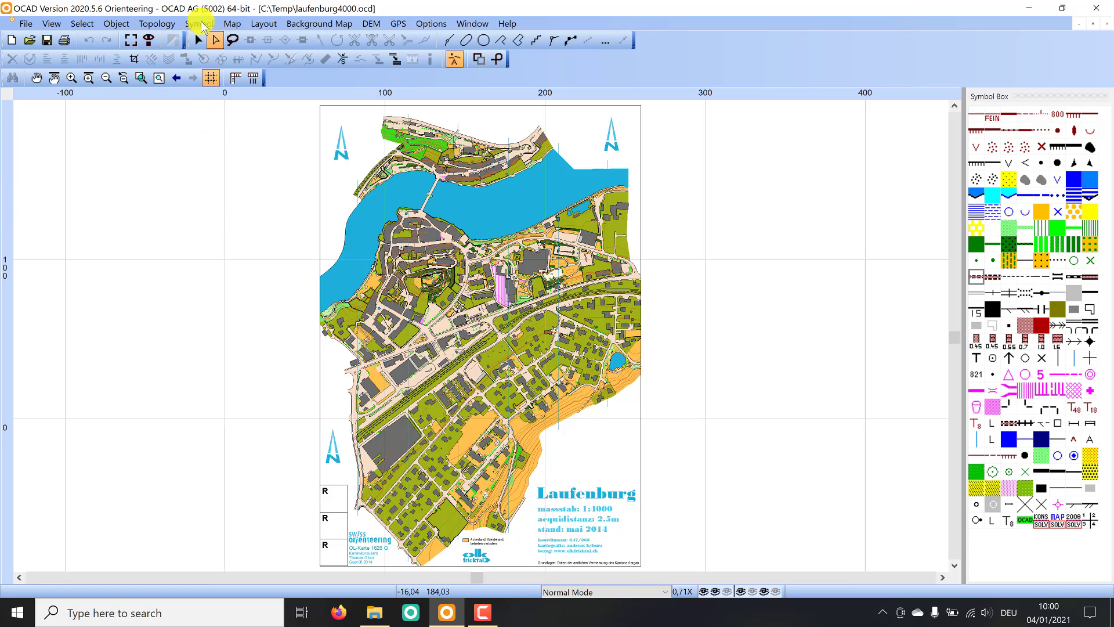
# - Check the map scale and coordinate system settings of the map
pyautogui.click(232, 24)
pyautogui.click(258, 53)
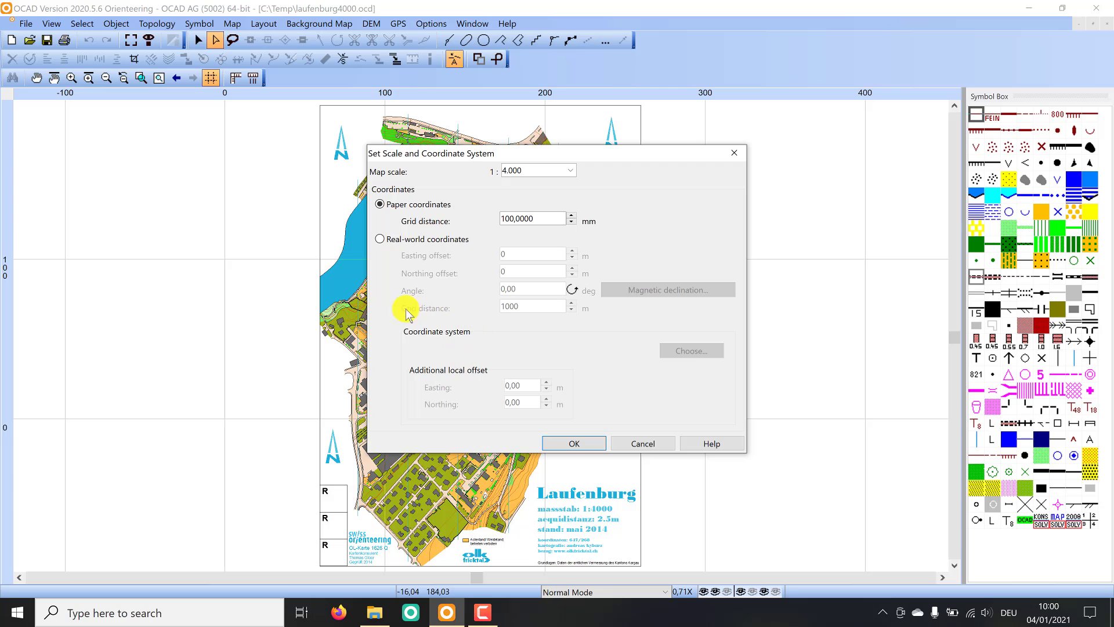
pyautogui.click(569, 442)
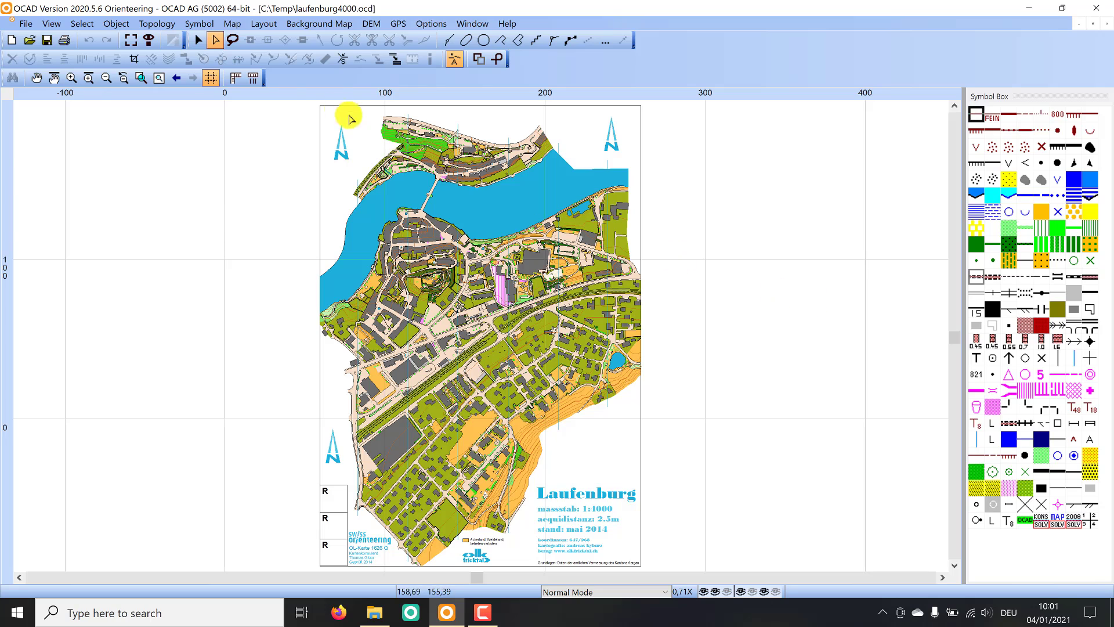
# - Start the Symbol Set Conversion for the map and shift its dialog slightly aside
pyautogui.click(232, 26)
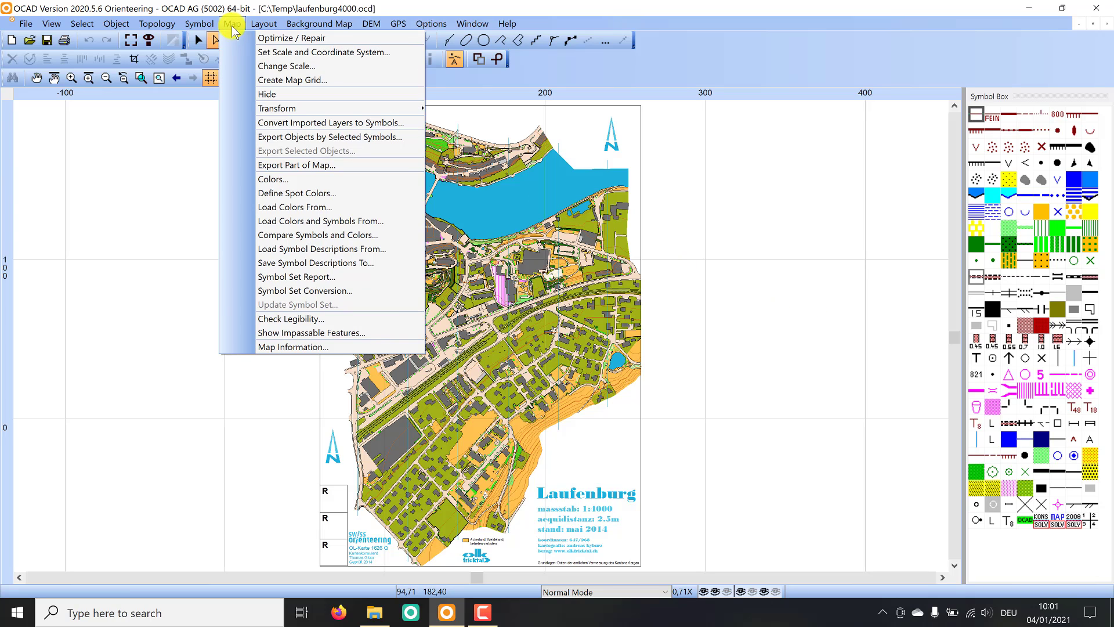
pyautogui.click(285, 290)
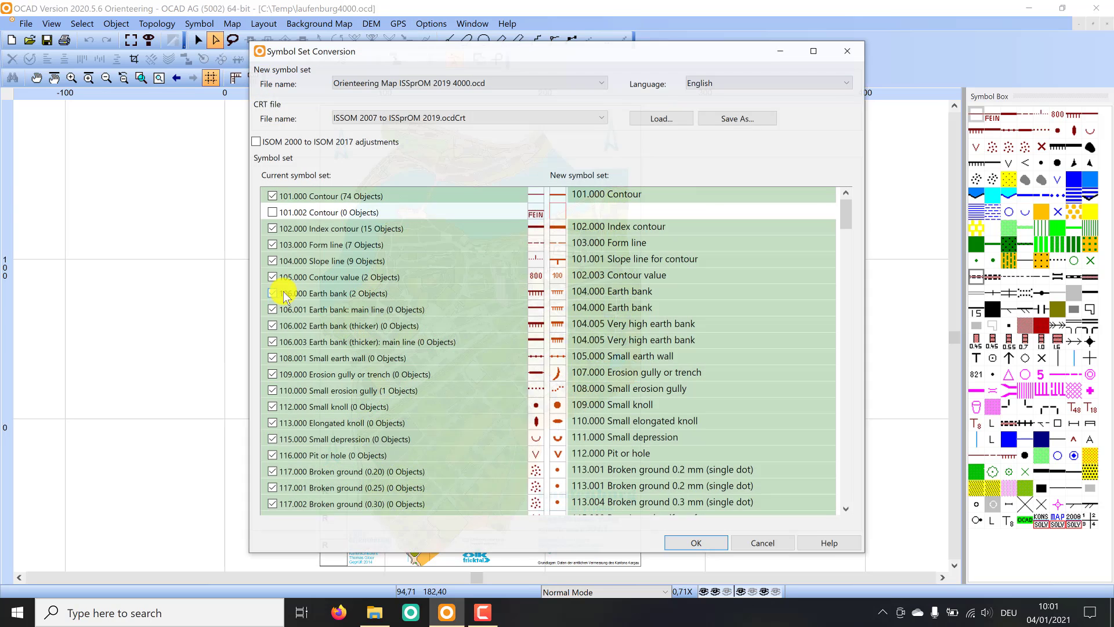
pyautogui.moveTo(420, 57); pyautogui.dragTo(406, 60)
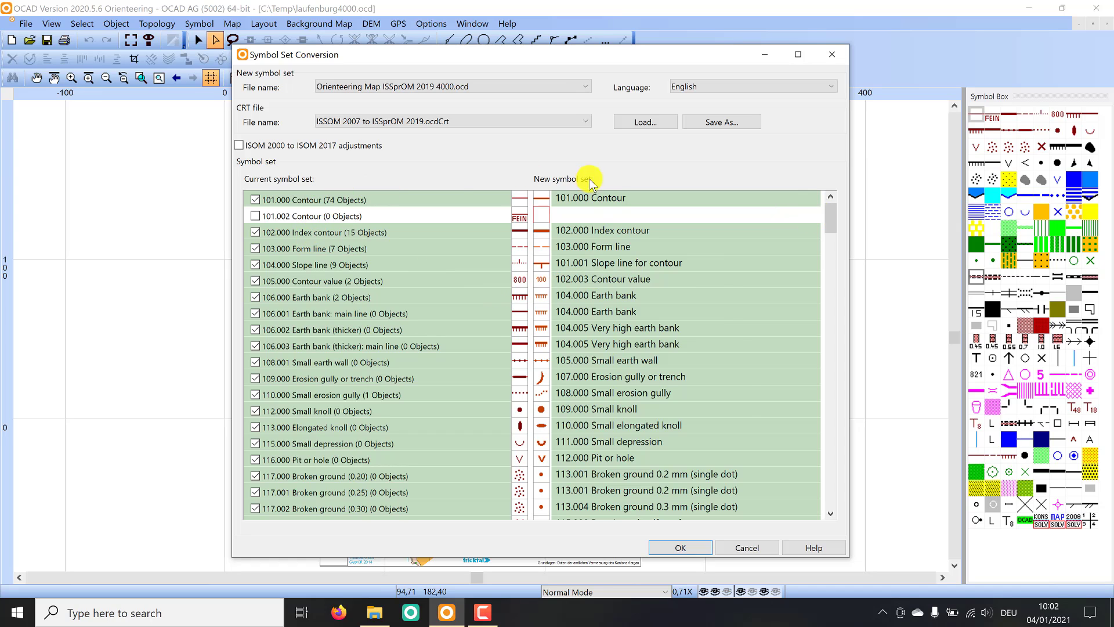
# - Examine how the current symbols are matched to the new ISSprOM 2019 symbols, from the contours down to the walls and buildings
pyautogui.click(831, 513)
pyautogui.click(831, 513)
pyautogui.click(831, 513)
pyautogui.click(831, 513)
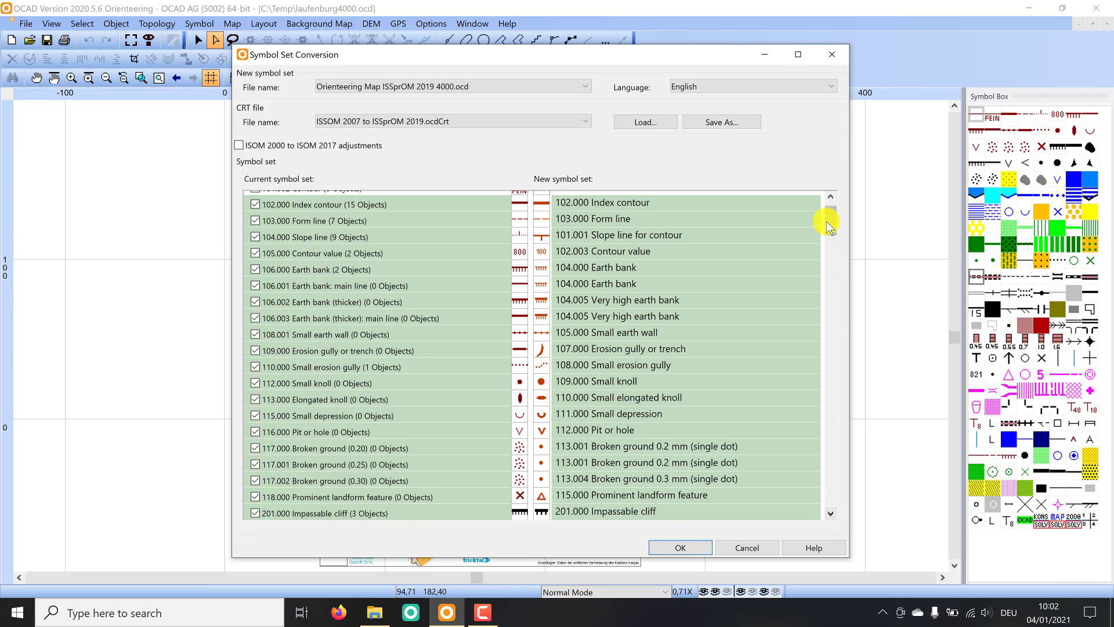
pyautogui.moveTo(832, 234); pyautogui.dragTo(830, 242)
pyautogui.scroll(-4, 830, 256)
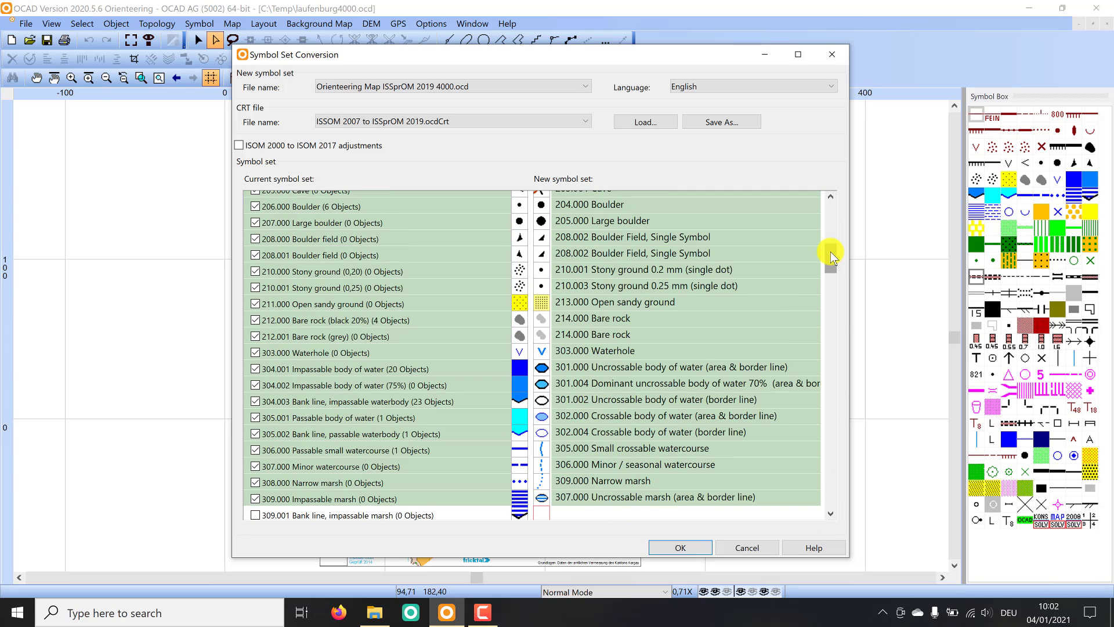
pyautogui.scroll(-5, 832, 262)
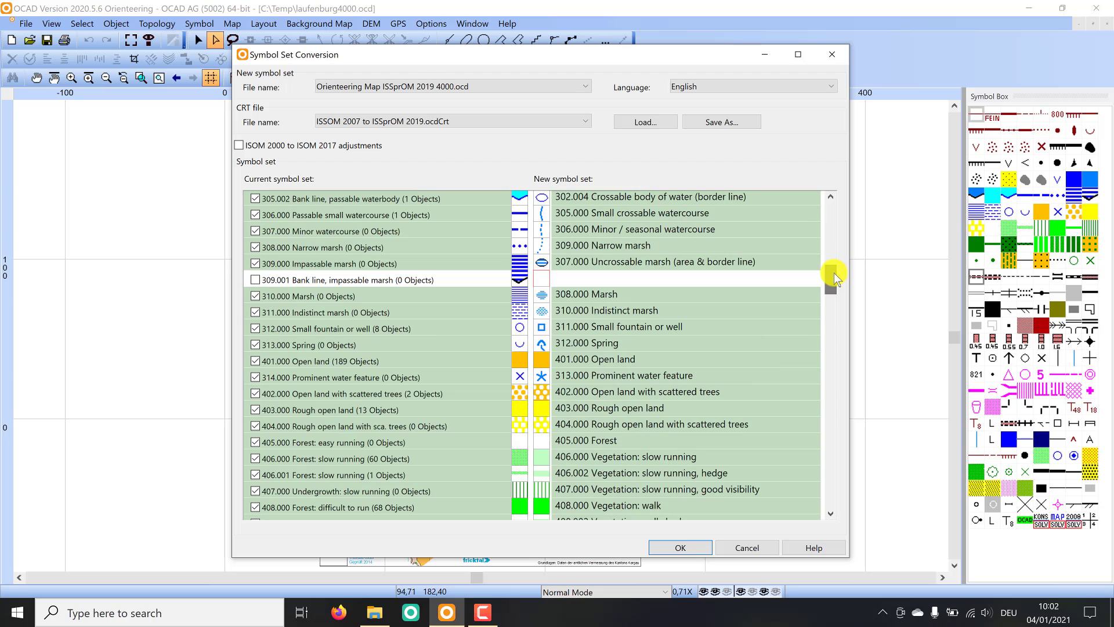
pyautogui.scroll(-4, 833, 272)
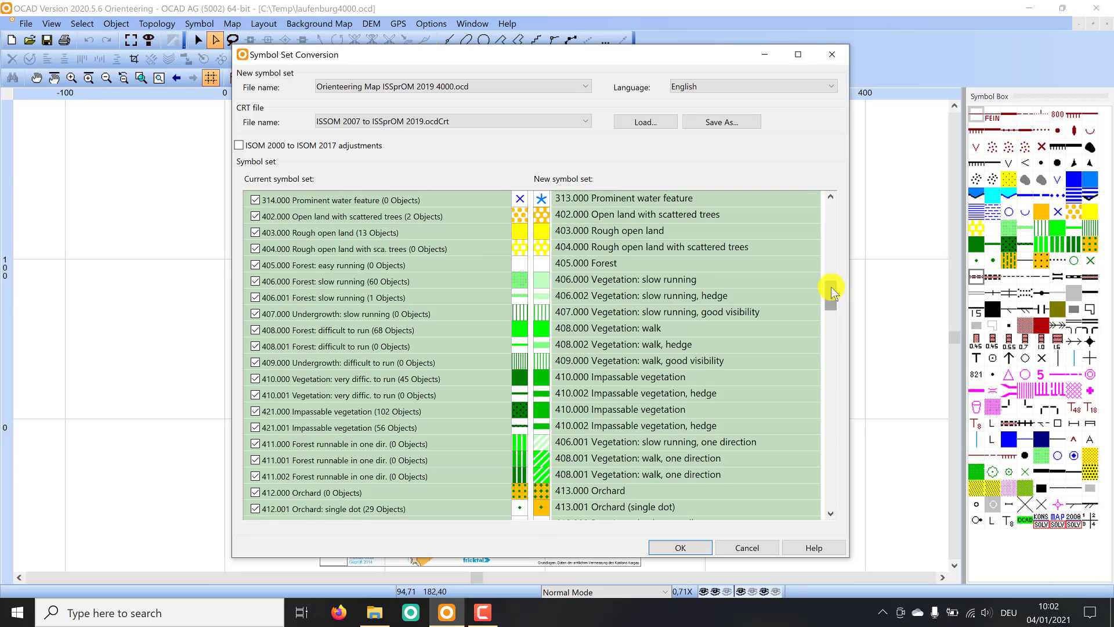
pyautogui.scroll(-3, 832, 305)
pyautogui.moveTo(831, 306); pyautogui.dragTo(831, 347)
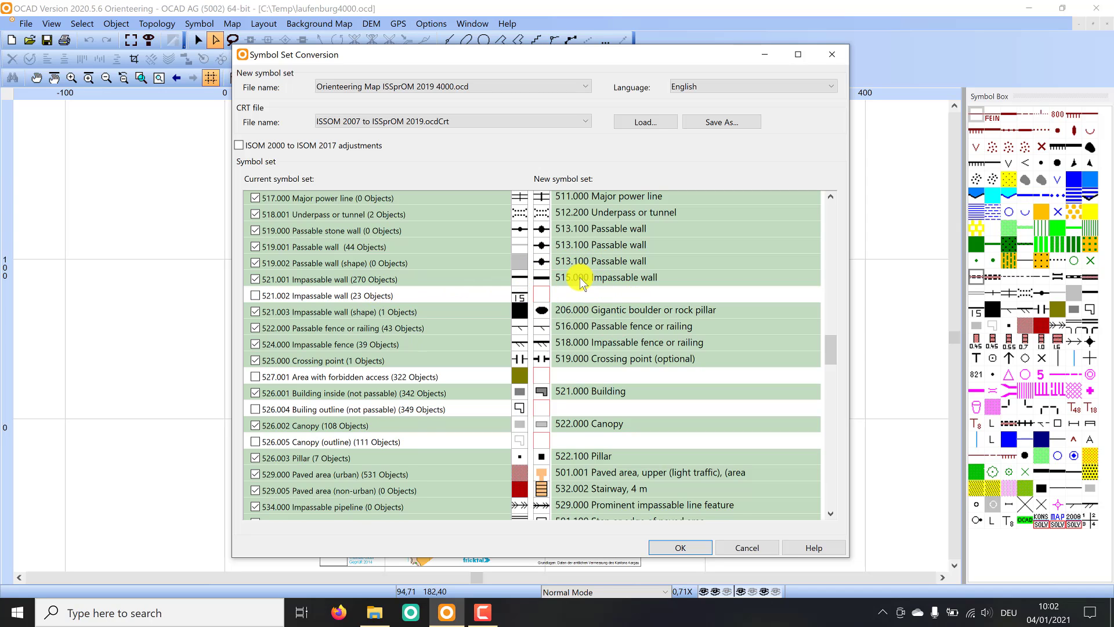
# - Include 521.002 Impassable wall without a new symbol and assign 527.001 Area with forbidden access to 520.001 Area that shall not be entered (area)
pyautogui.click(255, 295)
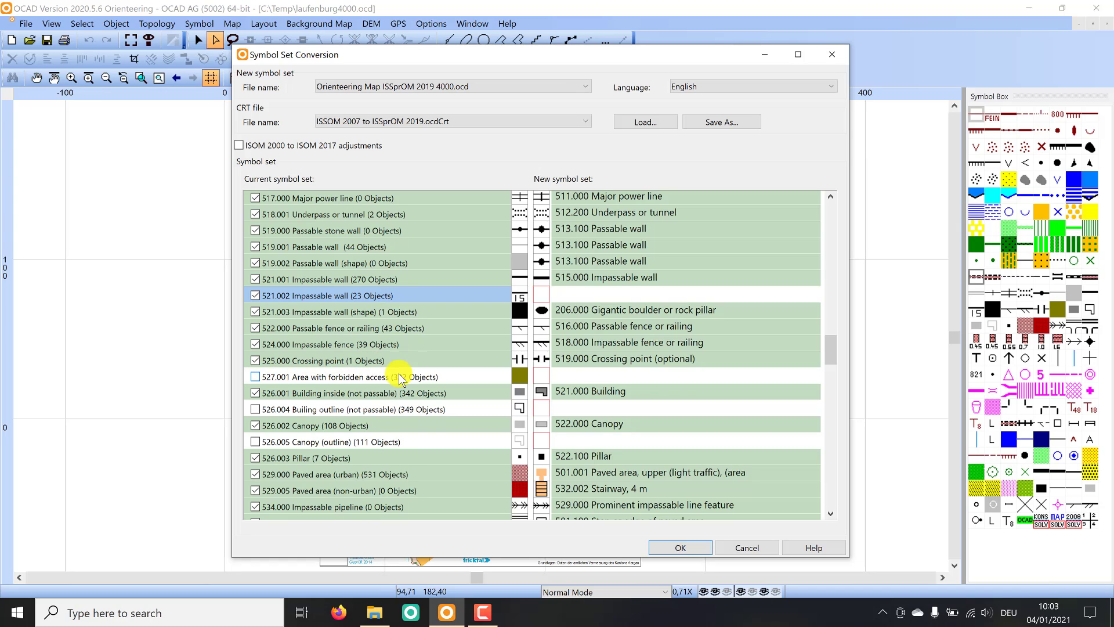
pyautogui.click(256, 376)
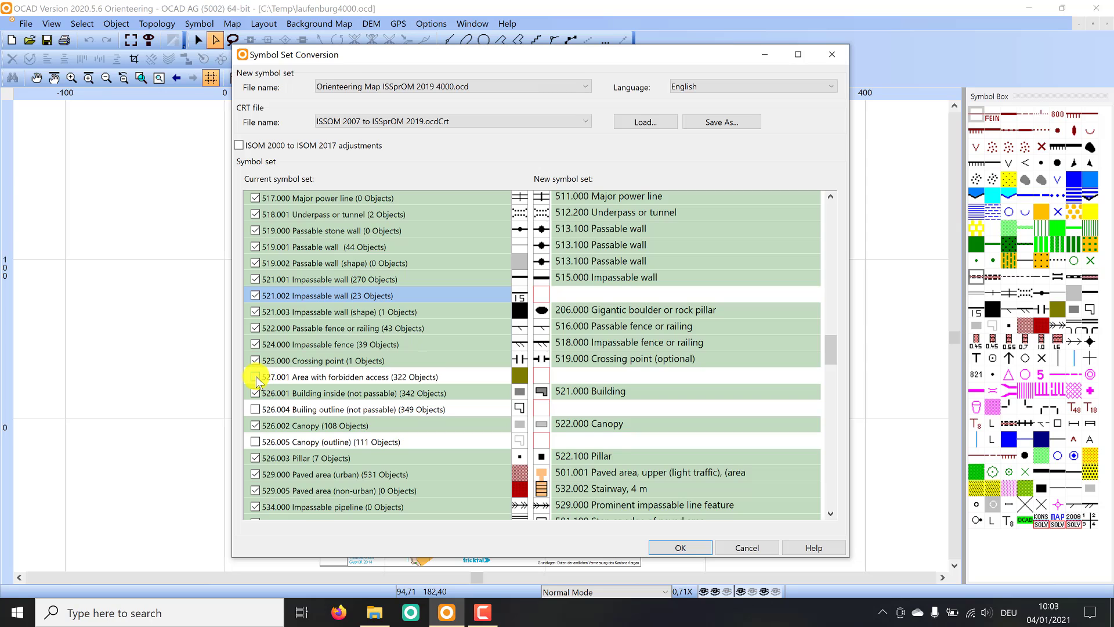
pyautogui.click(544, 374)
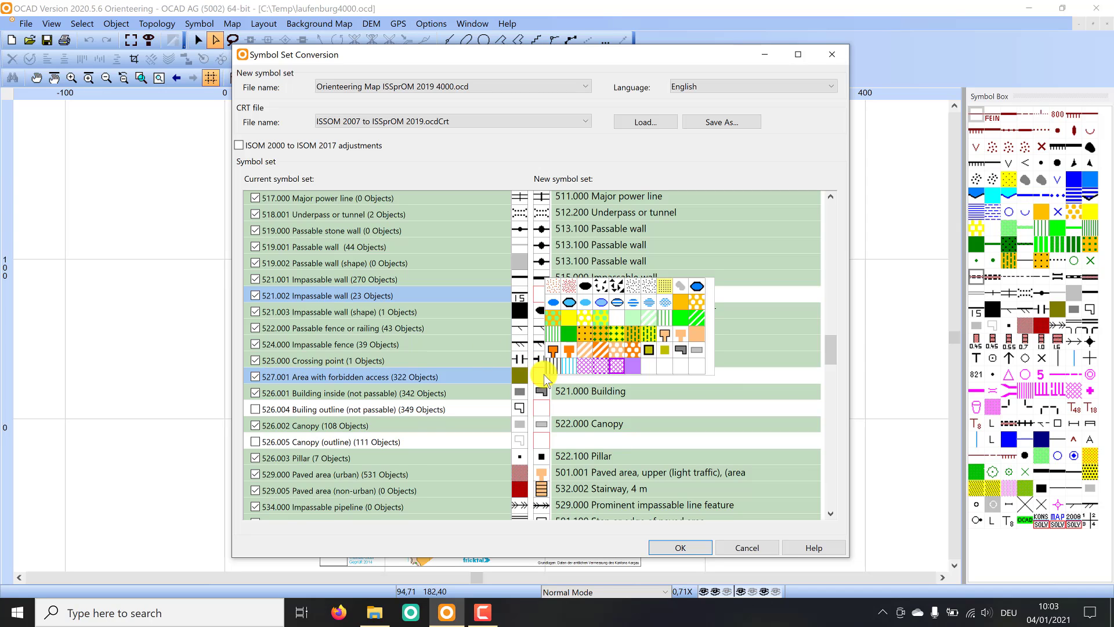
pyautogui.click(664, 350)
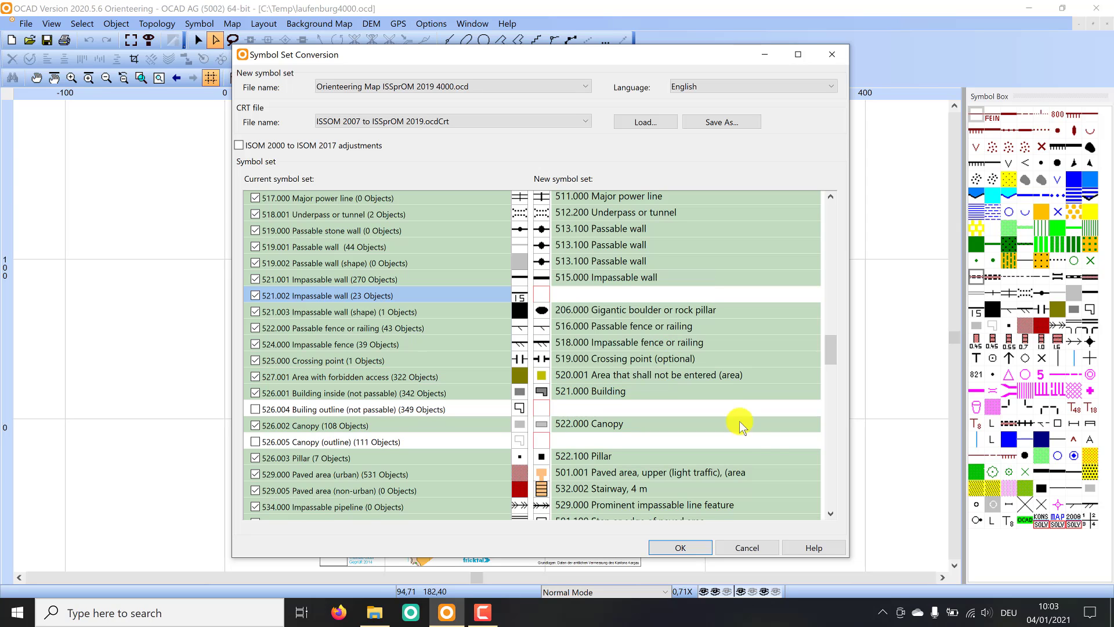
# - Include the outline symbols 526.004 Building outline and 526.005 Canopy (outline) in the conversion without assigning new symbols
pyautogui.click(828, 507)
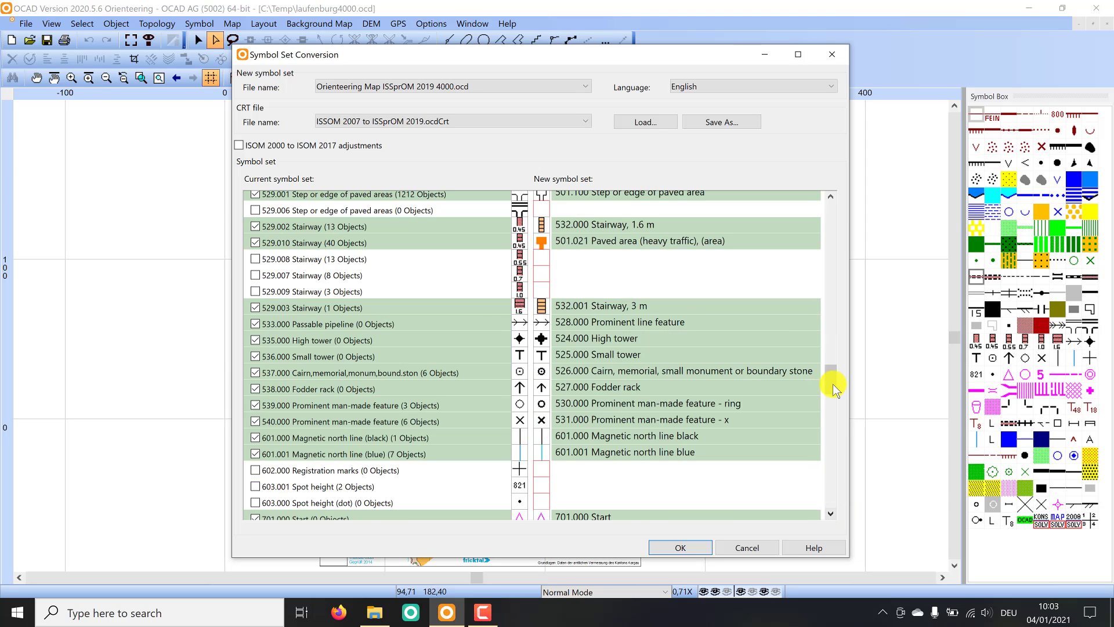
pyautogui.moveTo(833, 384); pyautogui.dragTo(826, 365)
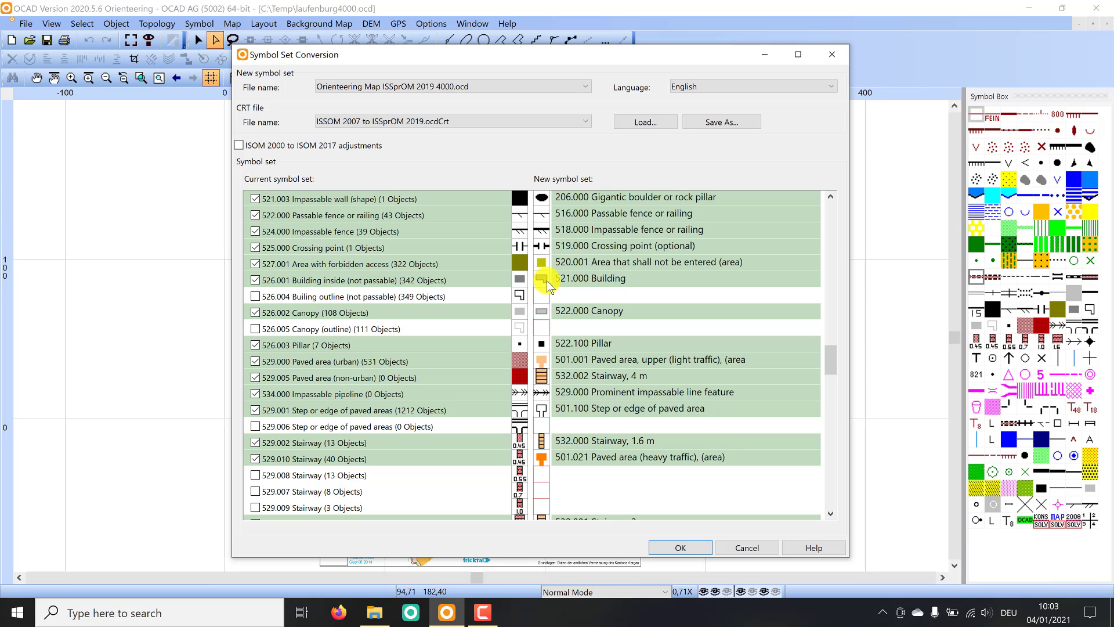
pyautogui.click(255, 297)
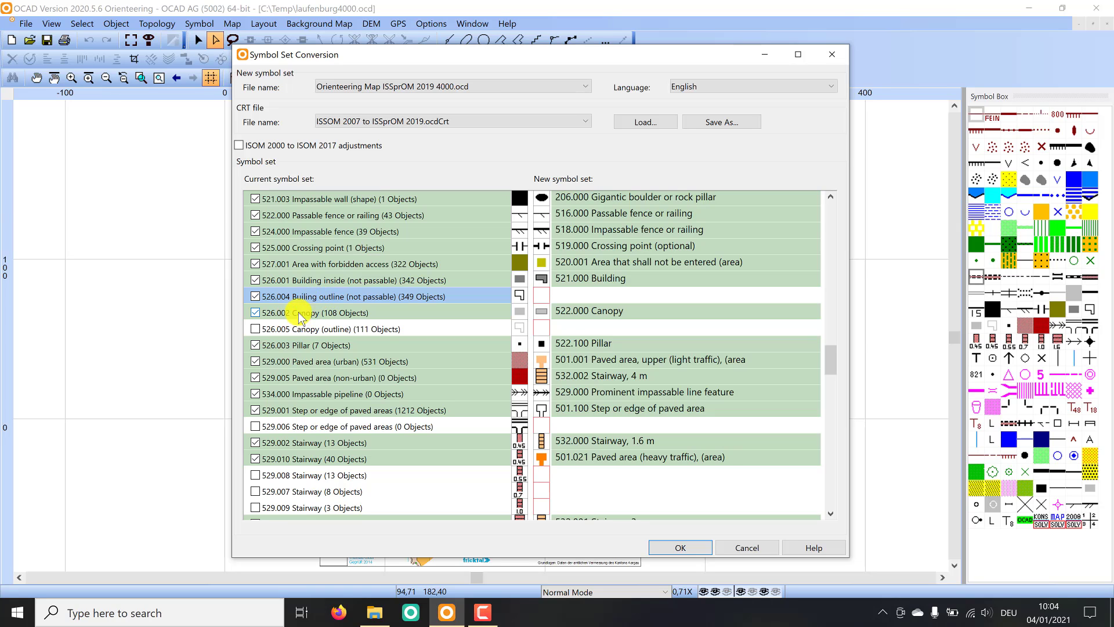
pyautogui.click(254, 329)
pyautogui.keyDown('ctrl'); pyautogui.click(282, 328); pyautogui.keyUp('ctrl')
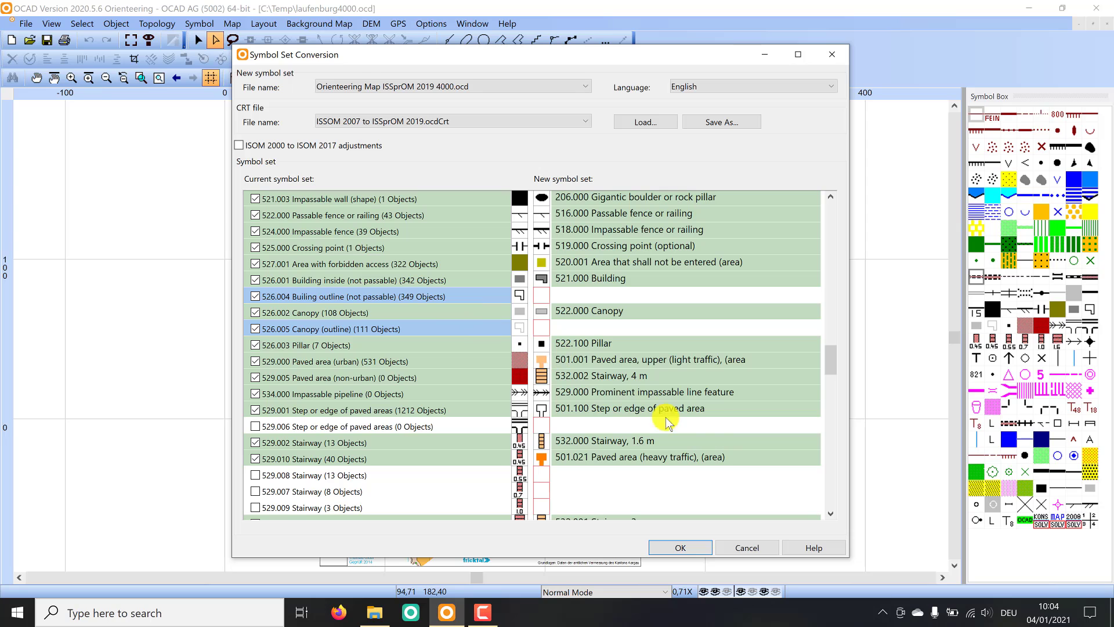
# - Include the stairway symbols 529.008, 529.007 and 529.009 in the conversion without assigning new symbols
pyautogui.click(832, 513)
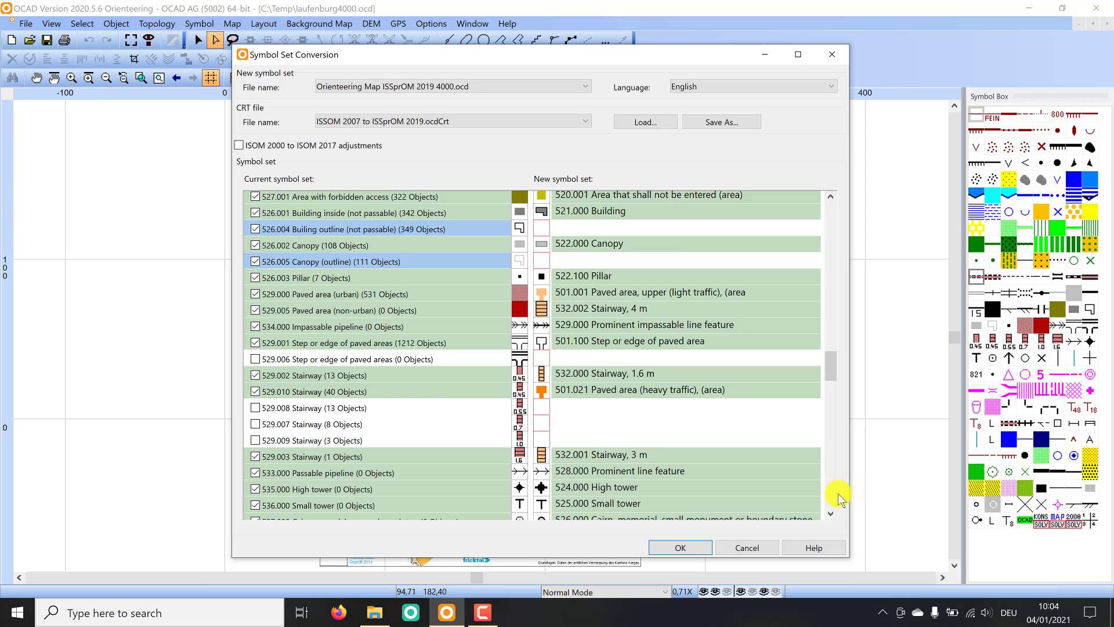
pyautogui.click(830, 514)
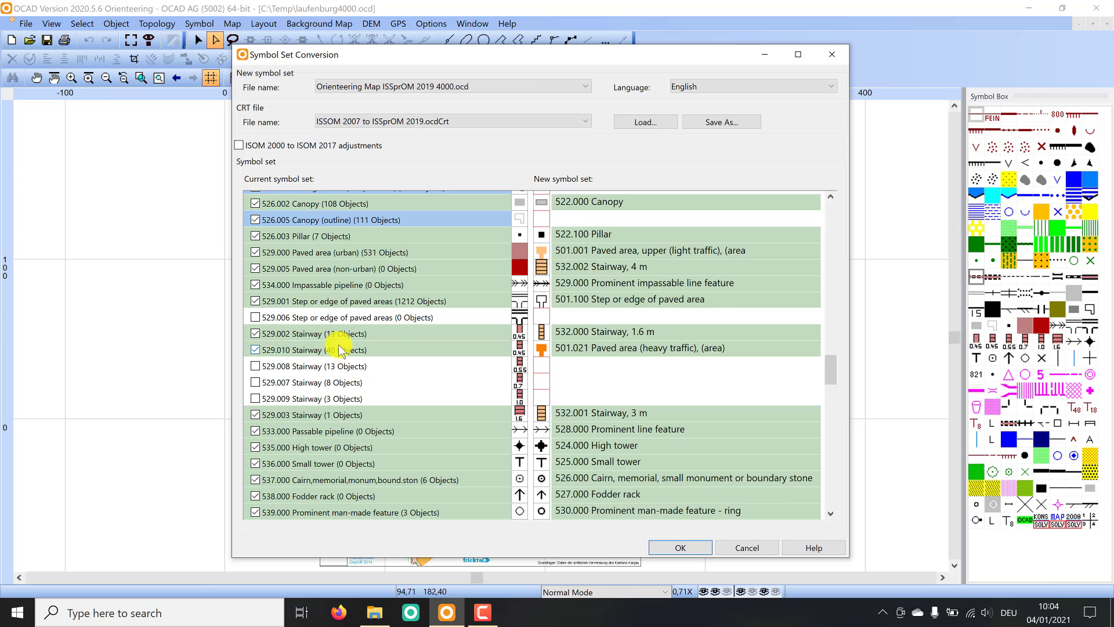
pyautogui.click(255, 366)
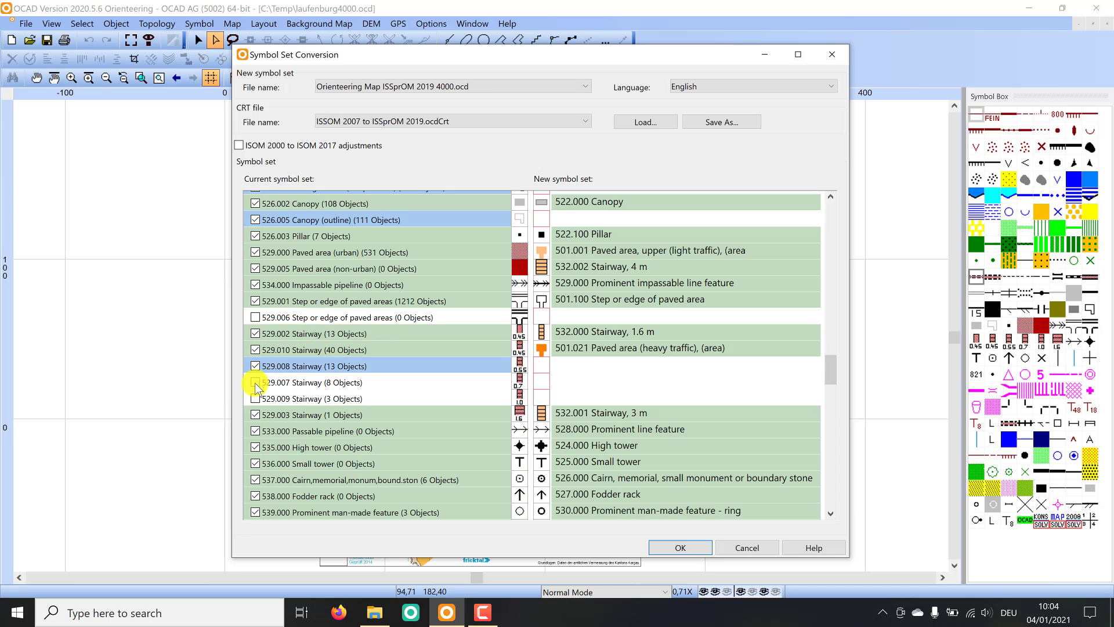
pyautogui.click(256, 382)
pyautogui.click(260, 398)
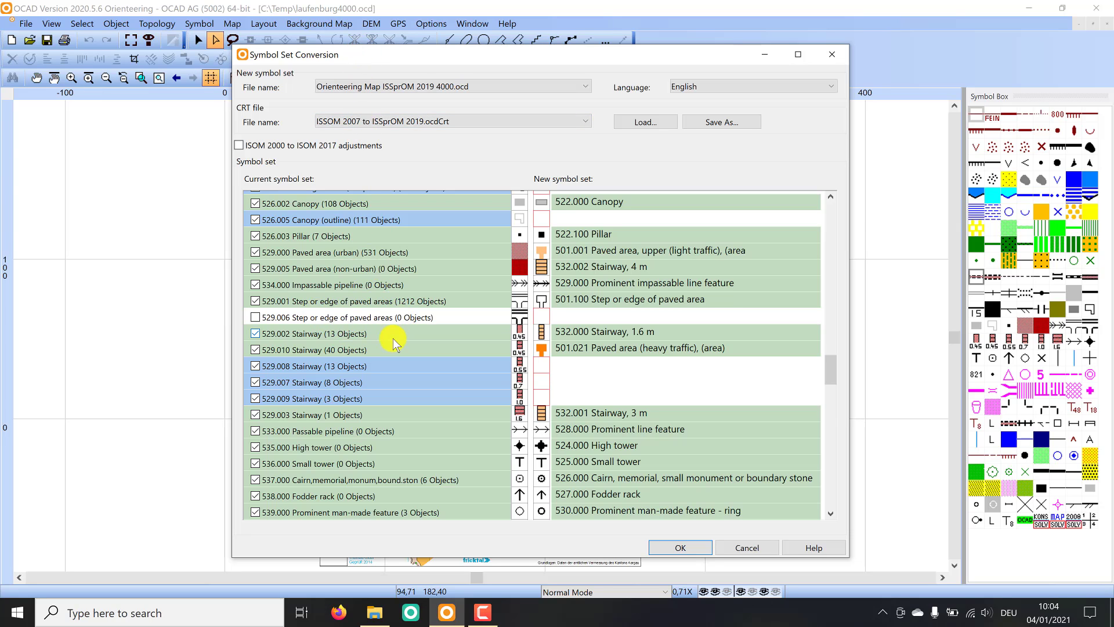
# - Clear the new symbol assigned to the stairway symbols 529.010, 529.002 and 529.003
pyautogui.click(542, 348)
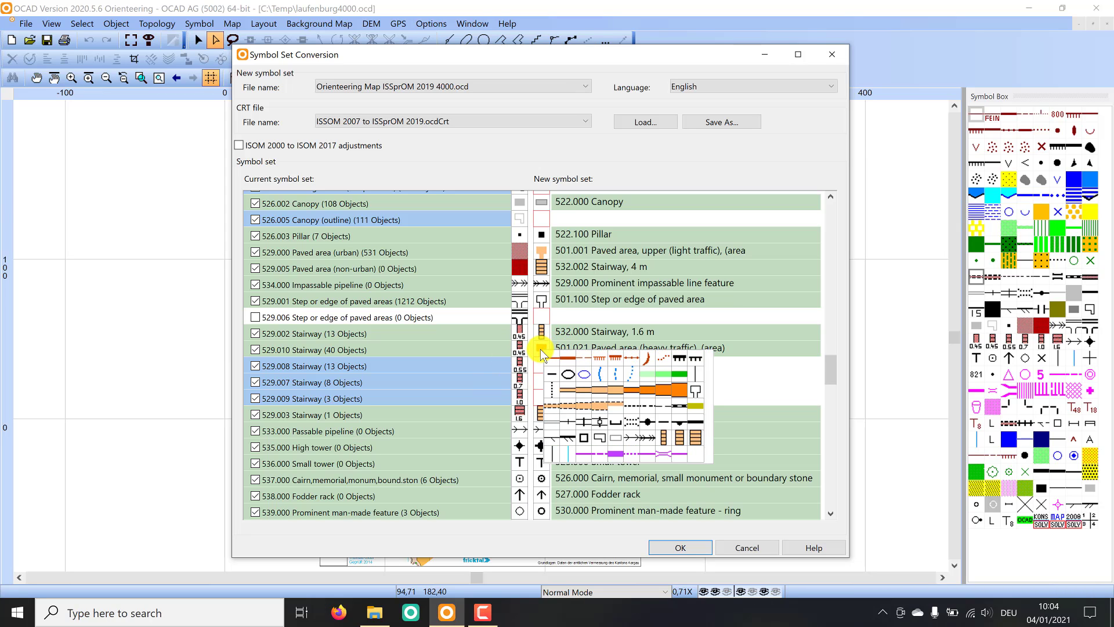
pyautogui.click(589, 376)
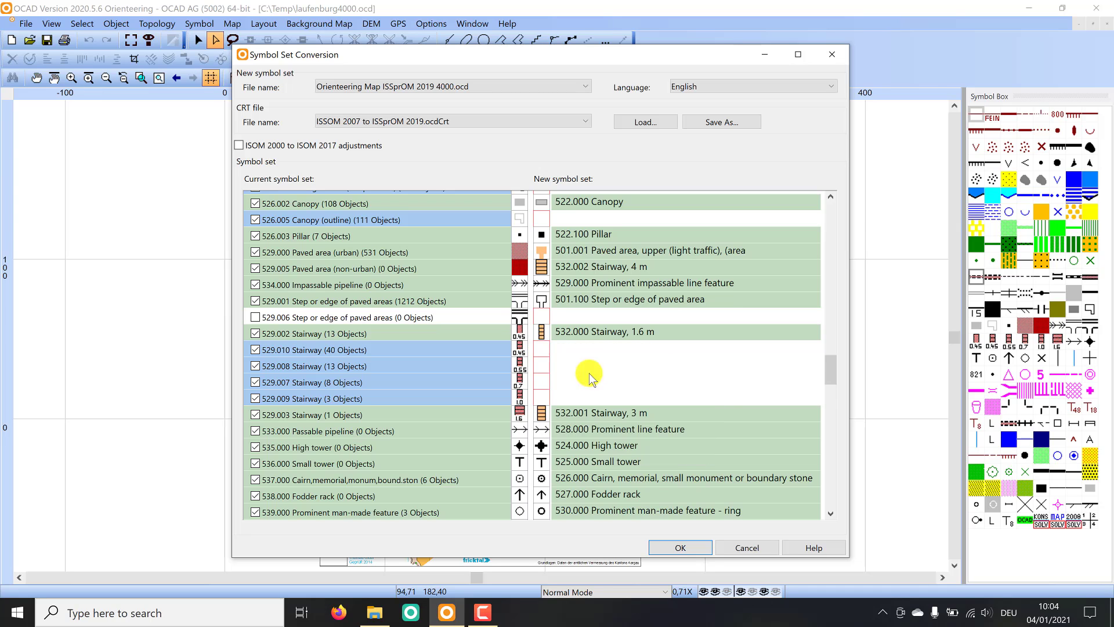
pyautogui.click(541, 334)
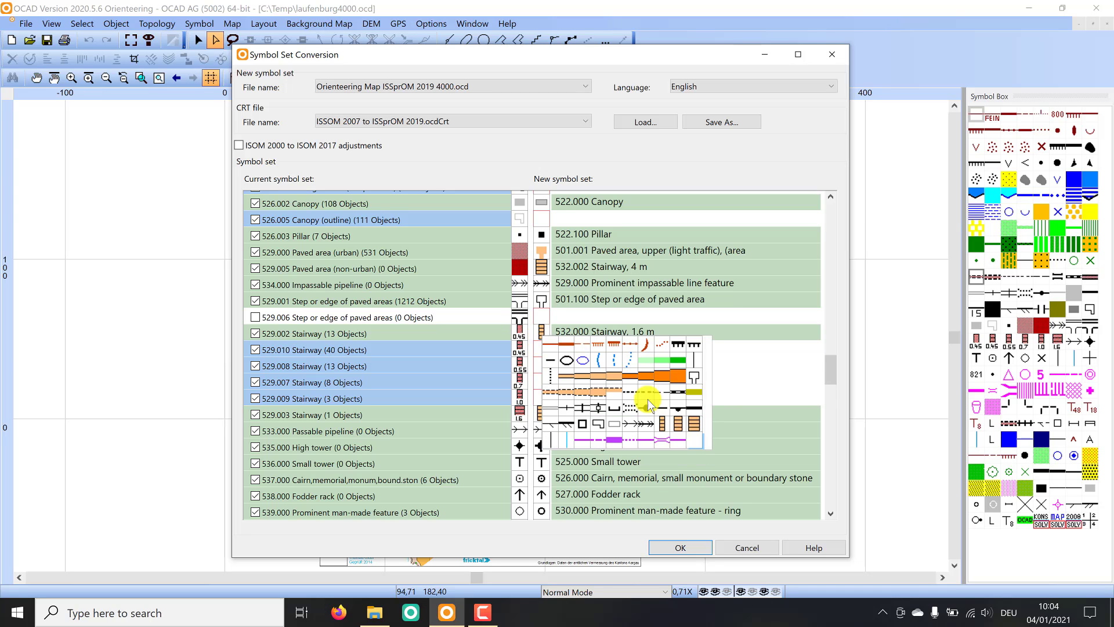
pyautogui.click(689, 441)
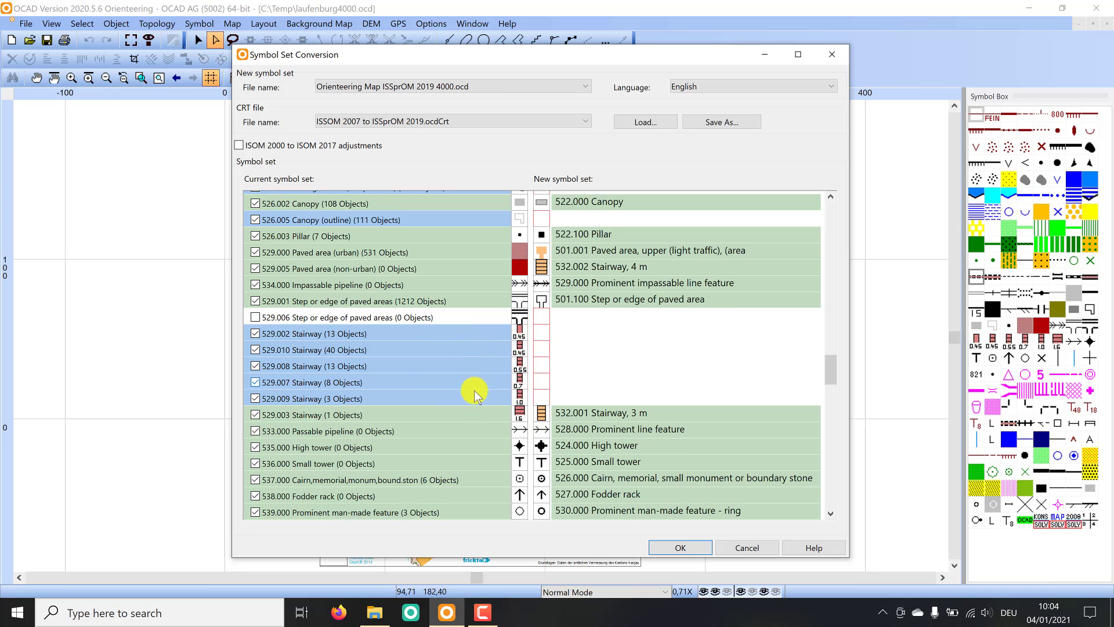
pyautogui.click(554, 416)
pyautogui.click(701, 401)
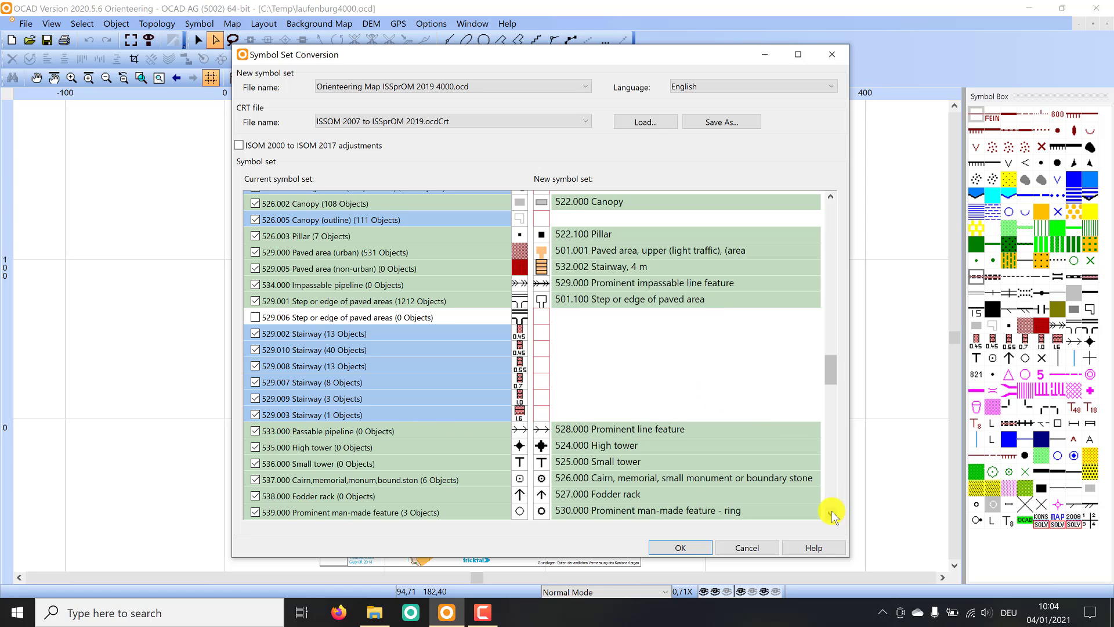
# - Review the remaining symbol assignments below the stairway symbols, down to the local symbols such as 302.000 Teich
pyautogui.click(831, 512)
pyautogui.click(831, 513)
pyautogui.click(831, 513)
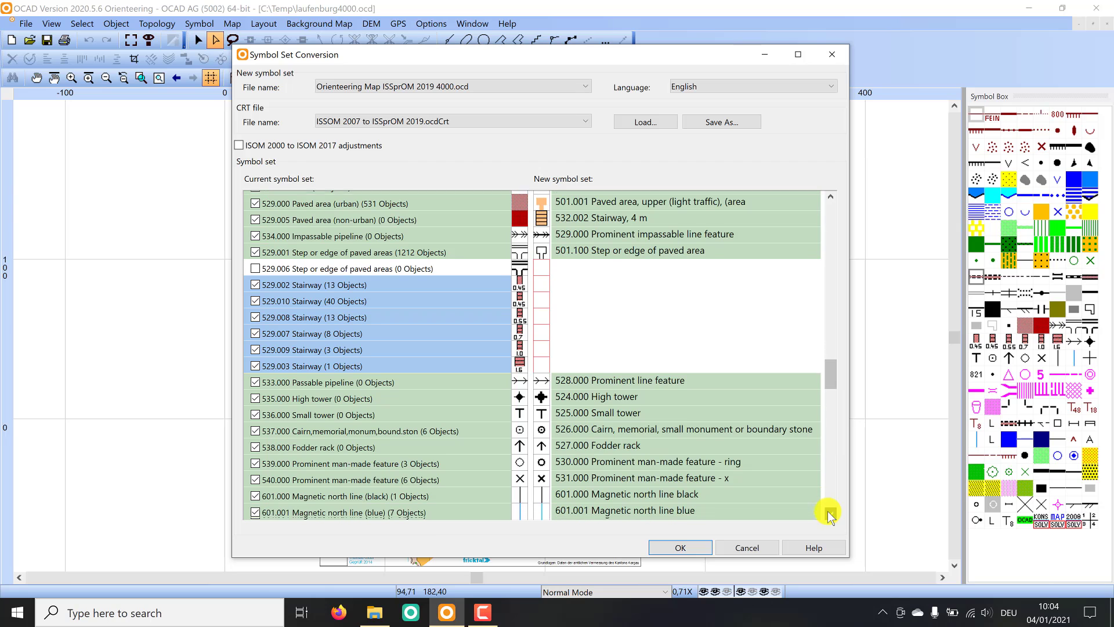
pyautogui.click(833, 391)
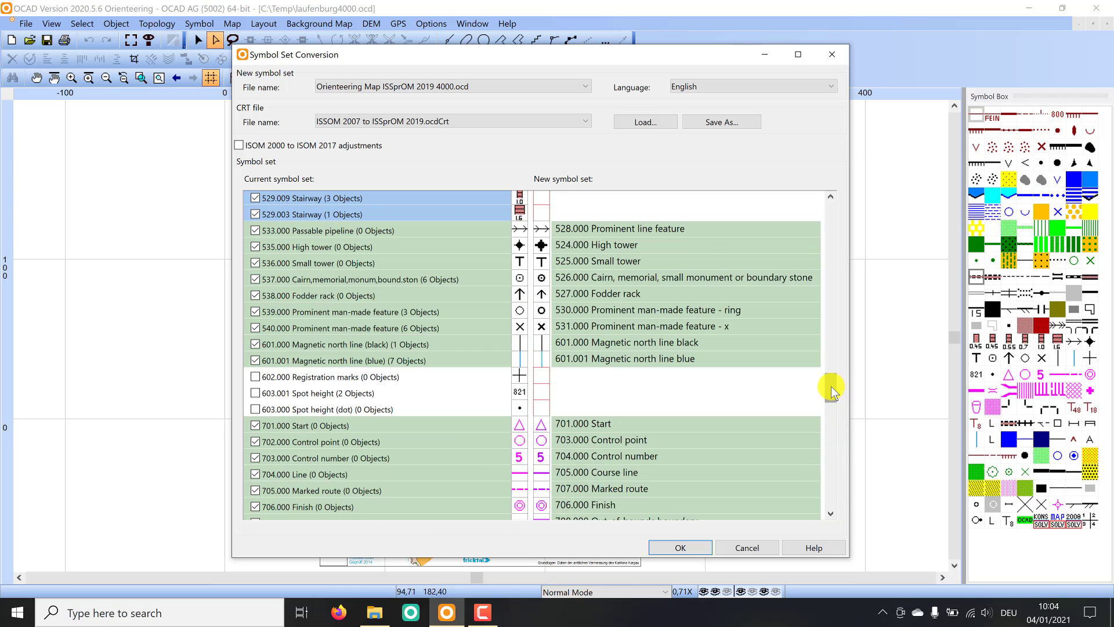
pyautogui.scroll(-1, 833, 391)
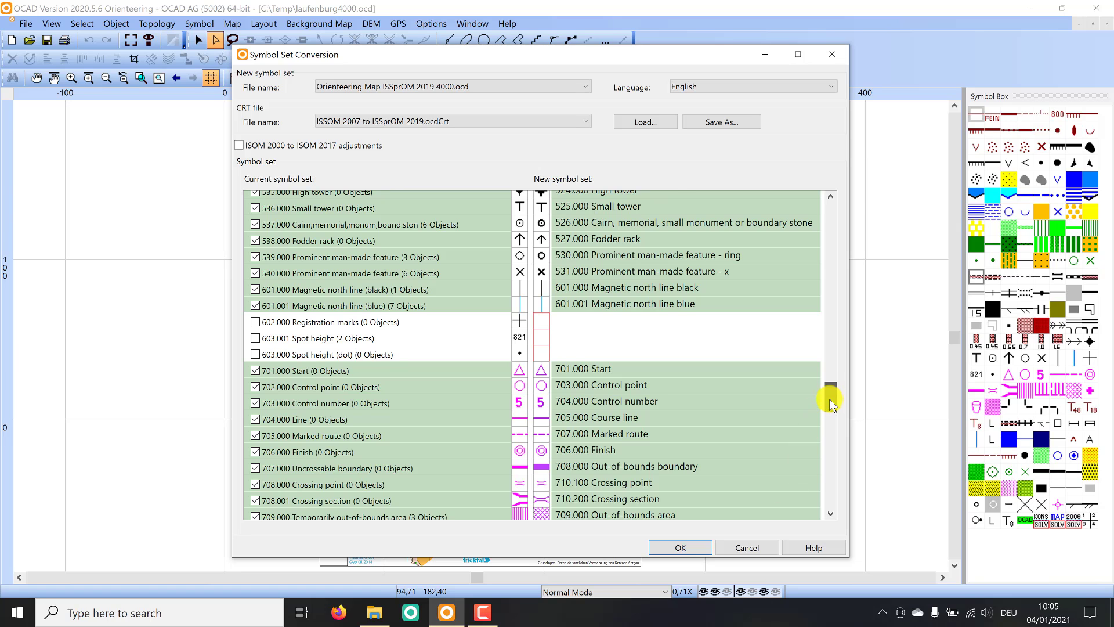
pyautogui.scroll(-1, 832, 395)
pyautogui.scroll(-4, 831, 409)
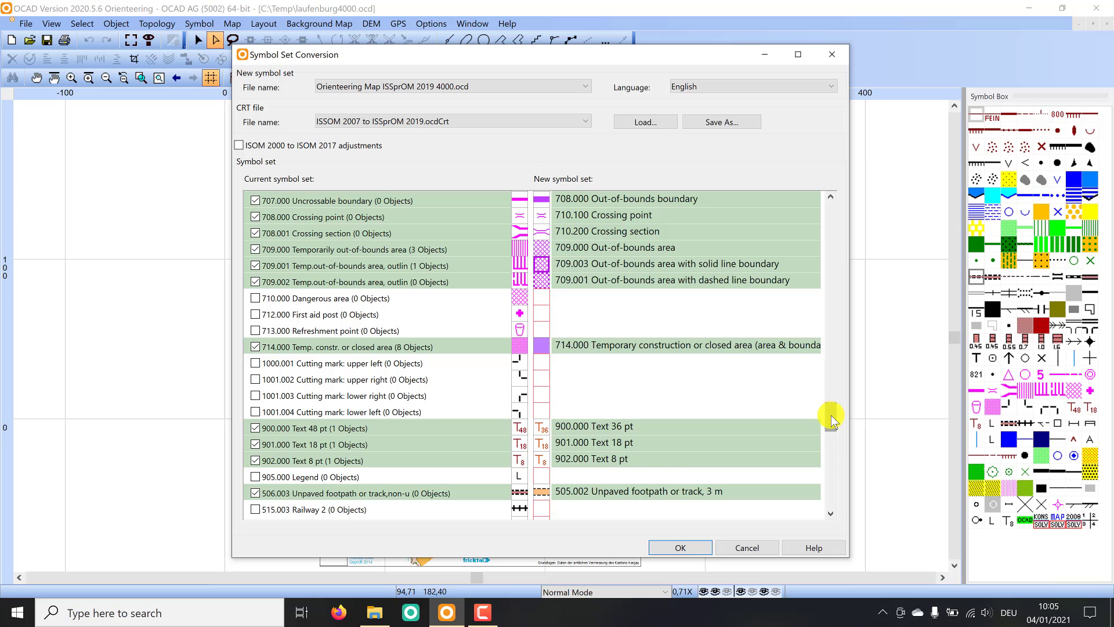
pyautogui.scroll(-3, 831, 417)
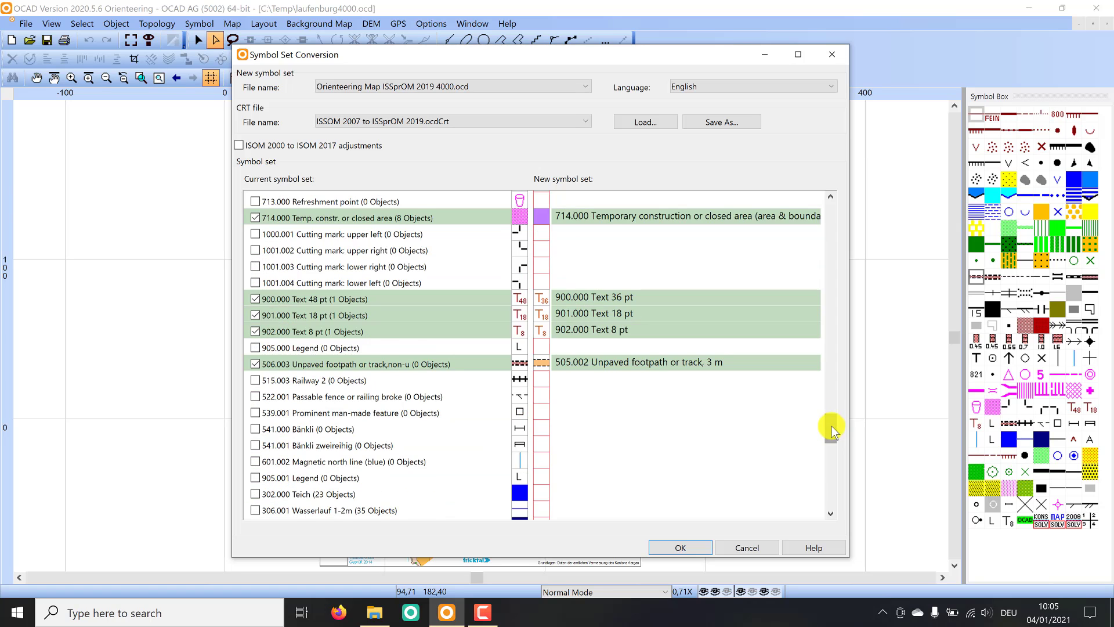
pyautogui.scroll(-2, 831, 432)
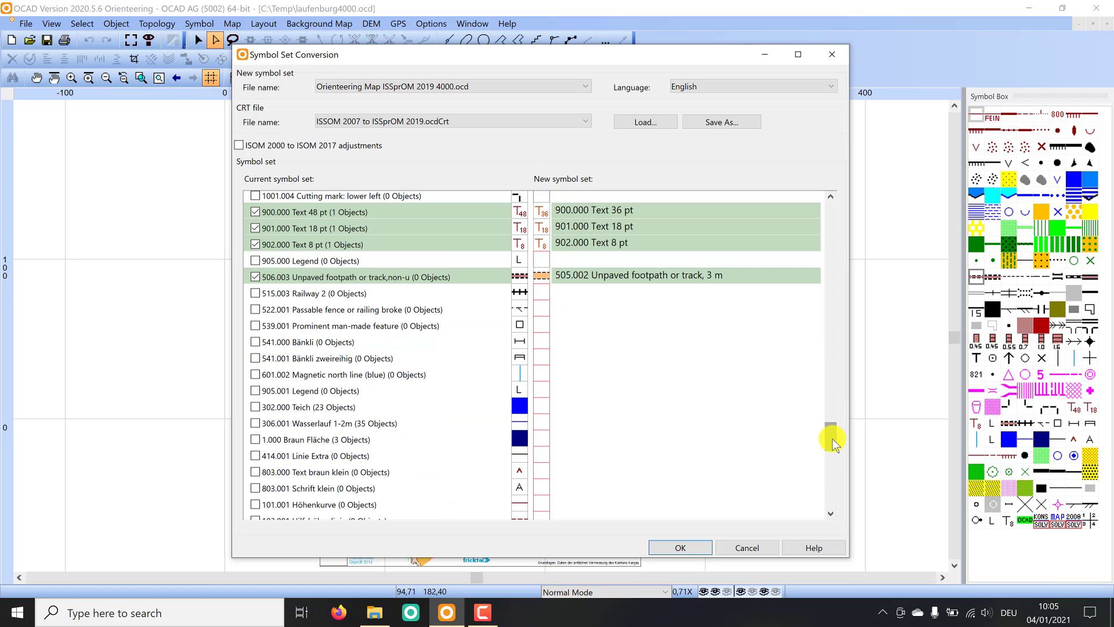
pyautogui.scroll(-2, 832, 439)
pyautogui.scroll(-1, 832, 444)
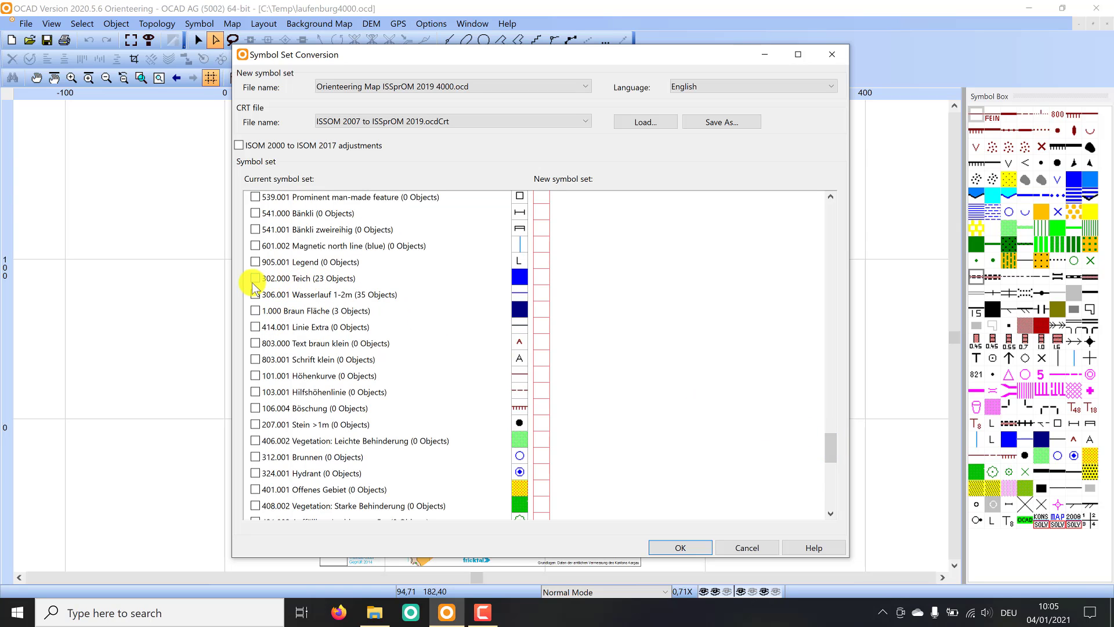
# - Assign 302.000 Teich to 301.001 Uncrossable body of water (area) and 306.001 Wasserlauf 1-2m to 305.000 Small crossable watercourse
pyautogui.click(539, 280)
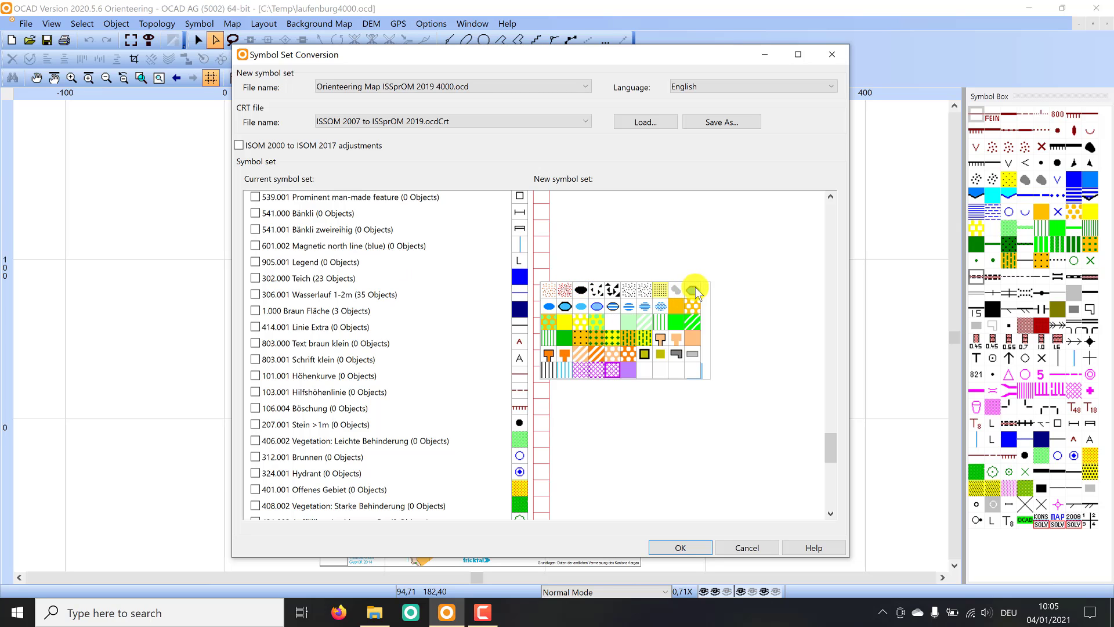
pyautogui.click(548, 307)
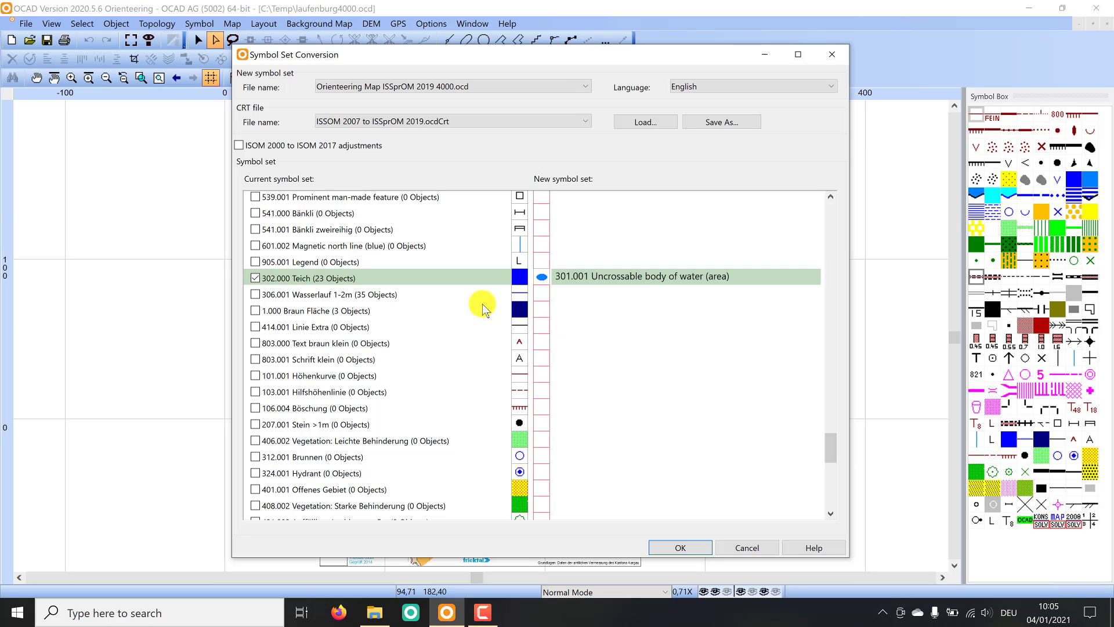
pyautogui.click(256, 294)
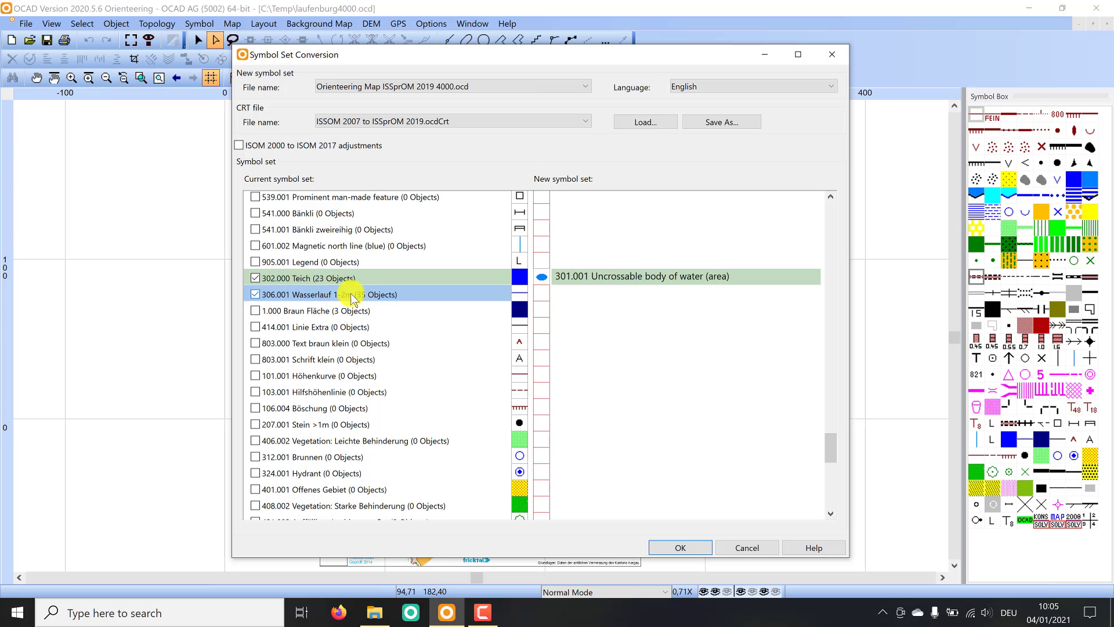
pyautogui.click(541, 293)
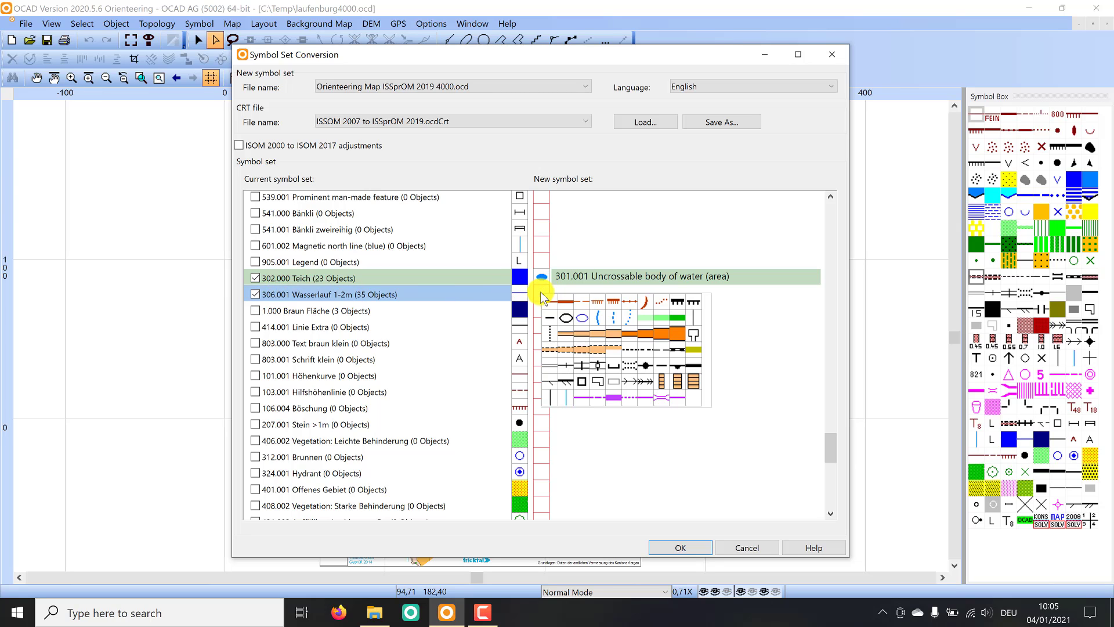
pyautogui.click(598, 321)
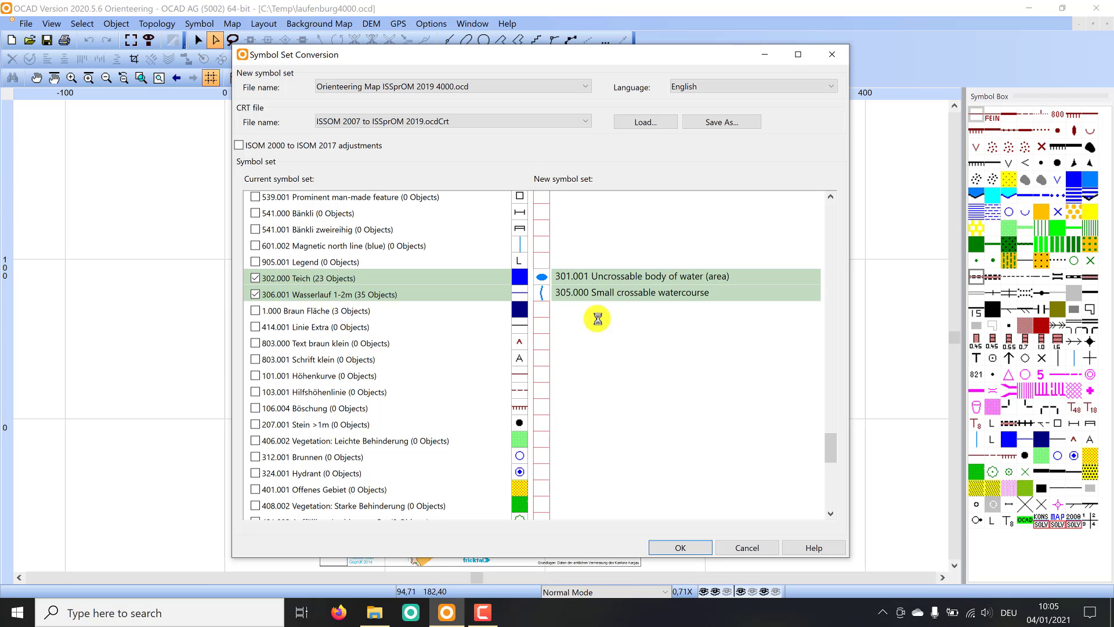
# - Include 1.000 Braun Fläche in the conversion without assigning a new symbol and run the symbol set conversion
pyautogui.click(256, 309)
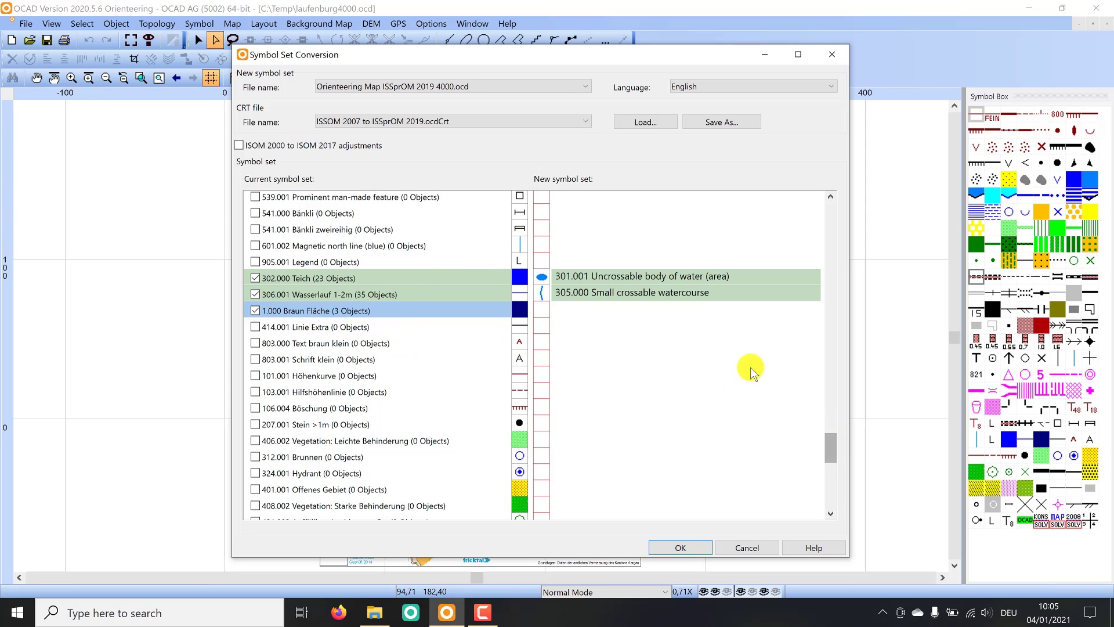
pyautogui.moveTo(830, 455); pyautogui.dragTo(831, 462)
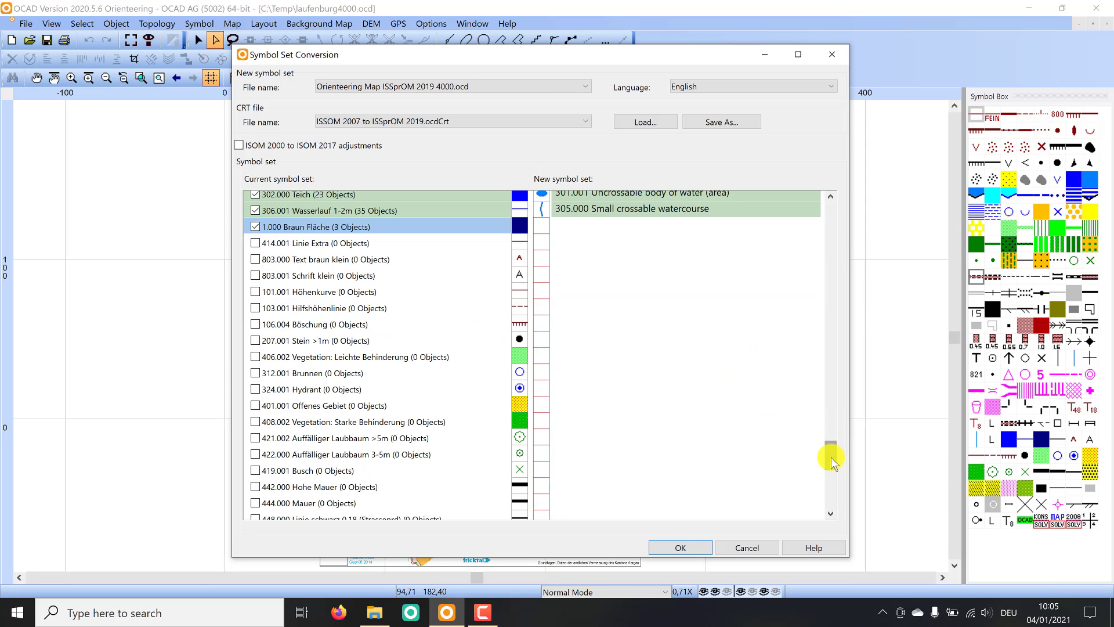
pyautogui.scroll(-3, 829, 470)
pyautogui.scroll(-6, 833, 489)
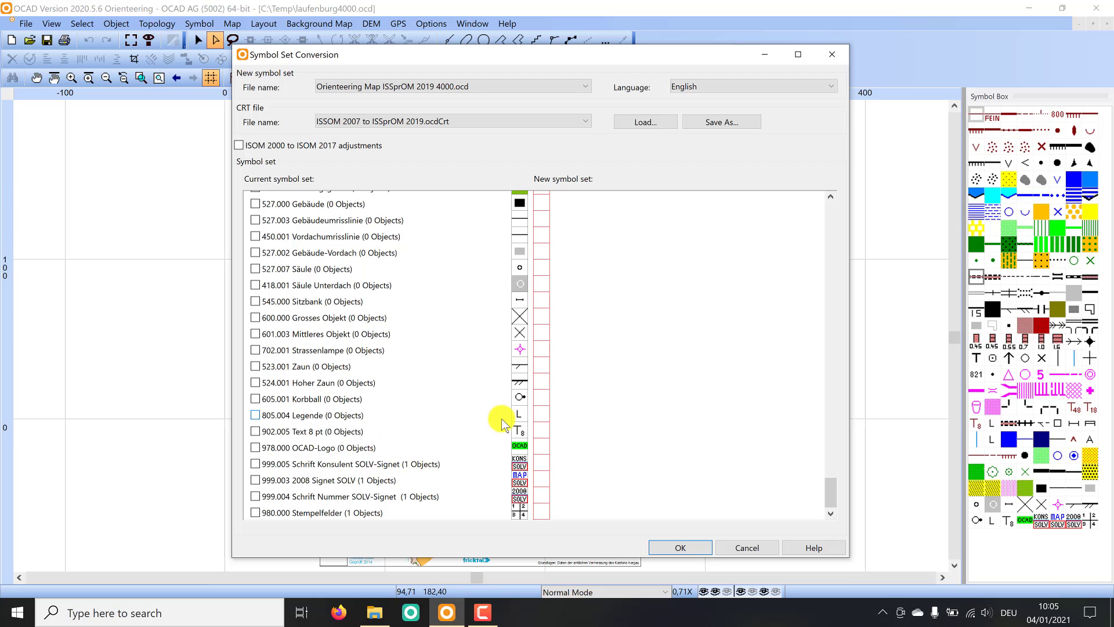
pyautogui.click(681, 547)
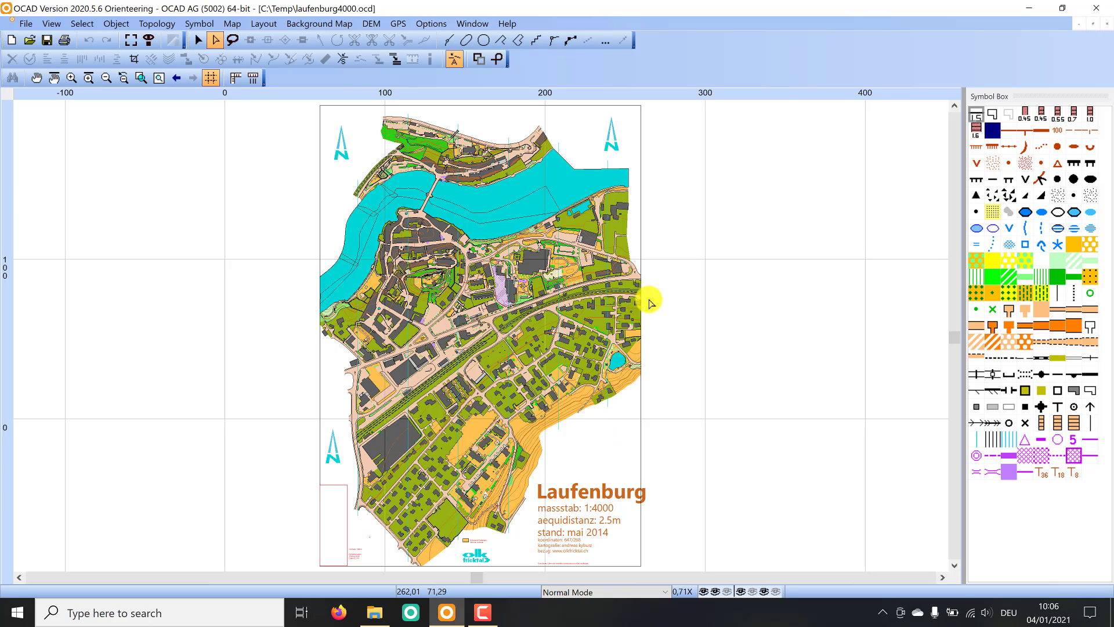
# - Examine the converted map's symbols and its color table
pyautogui.click(404, 334)
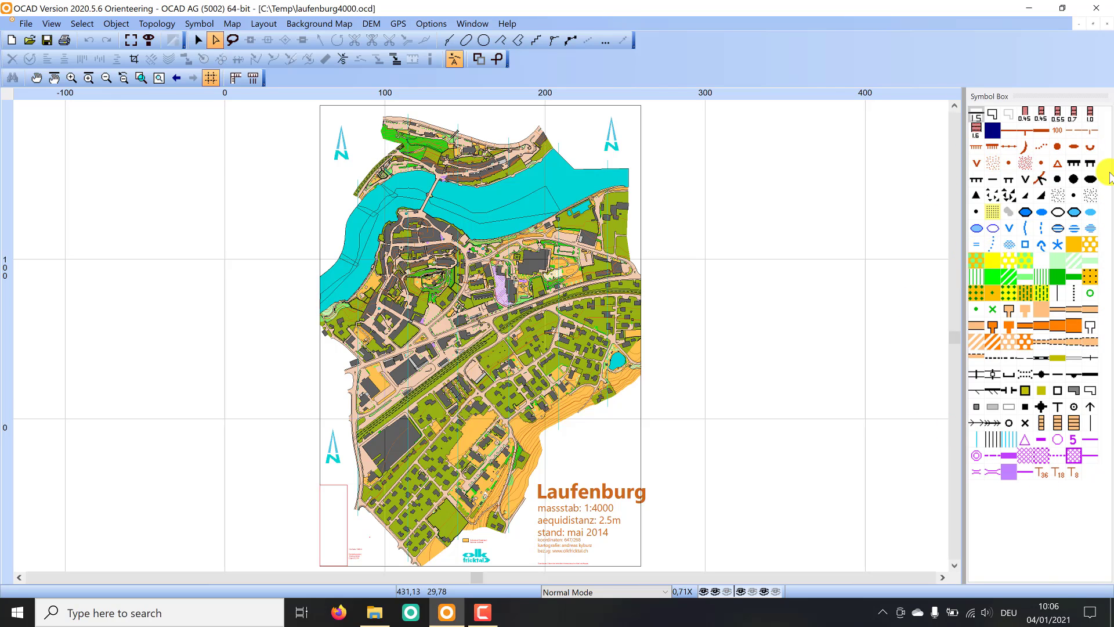
pyautogui.click(1017, 199)
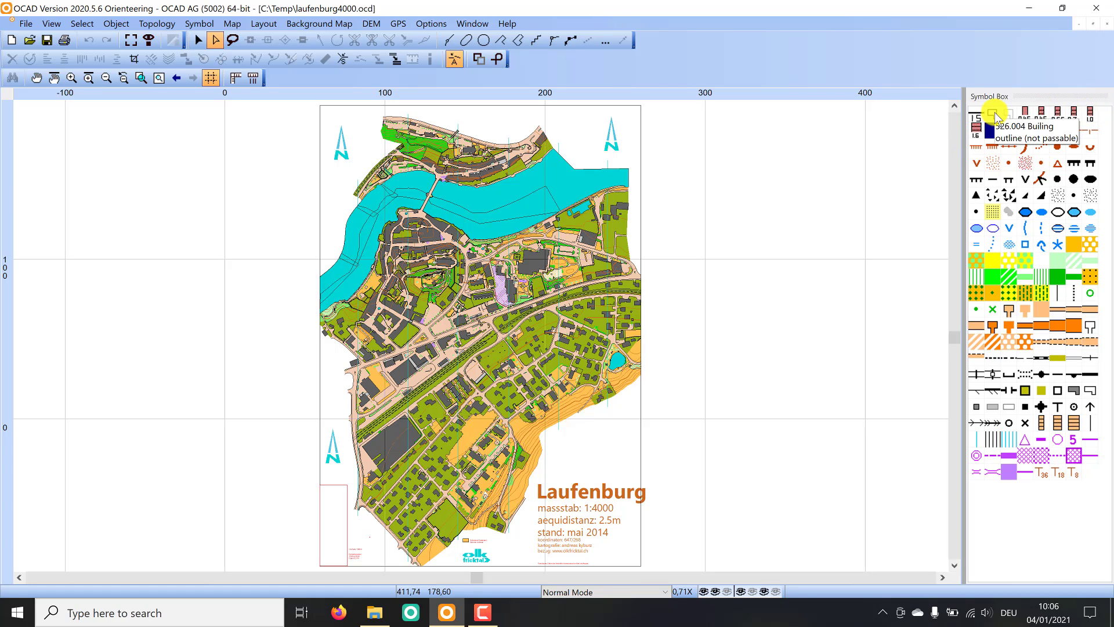
pyautogui.click(232, 23)
pyautogui.click(285, 180)
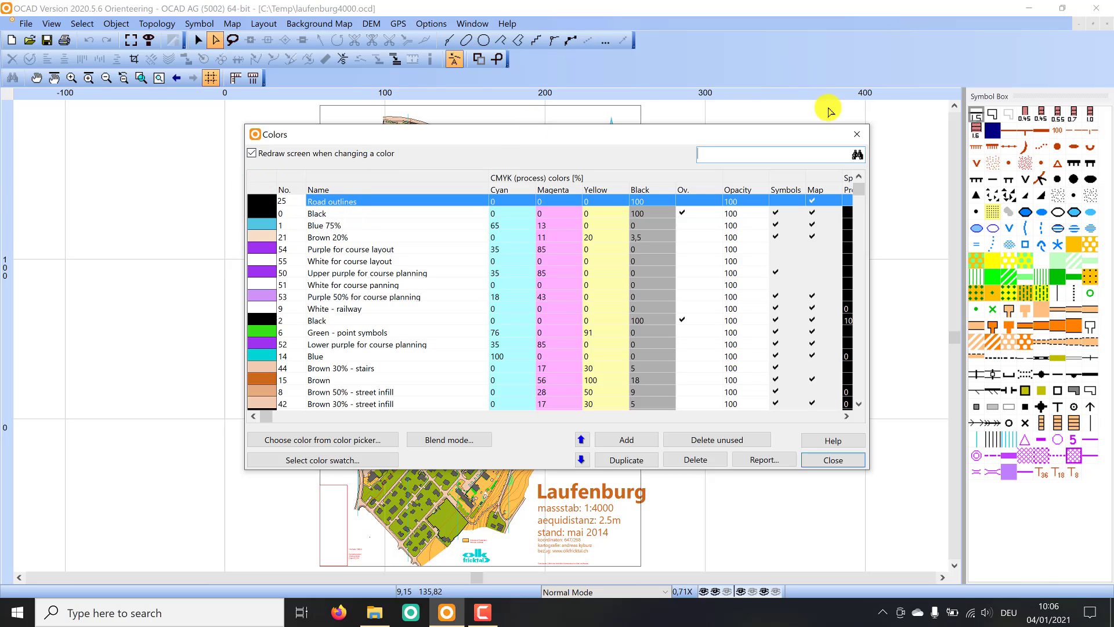
pyautogui.click(857, 137)
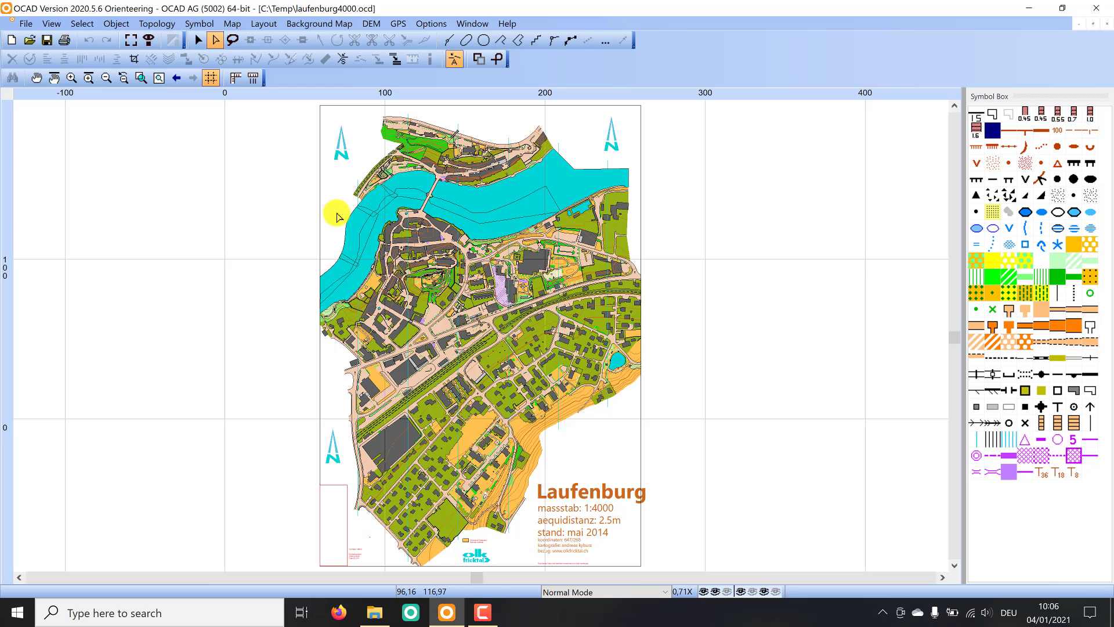
# - Select all objects that use the old 521.004 Impassable wall symbol and inspect them on the map
pyautogui.scroll(1, 409, 215)
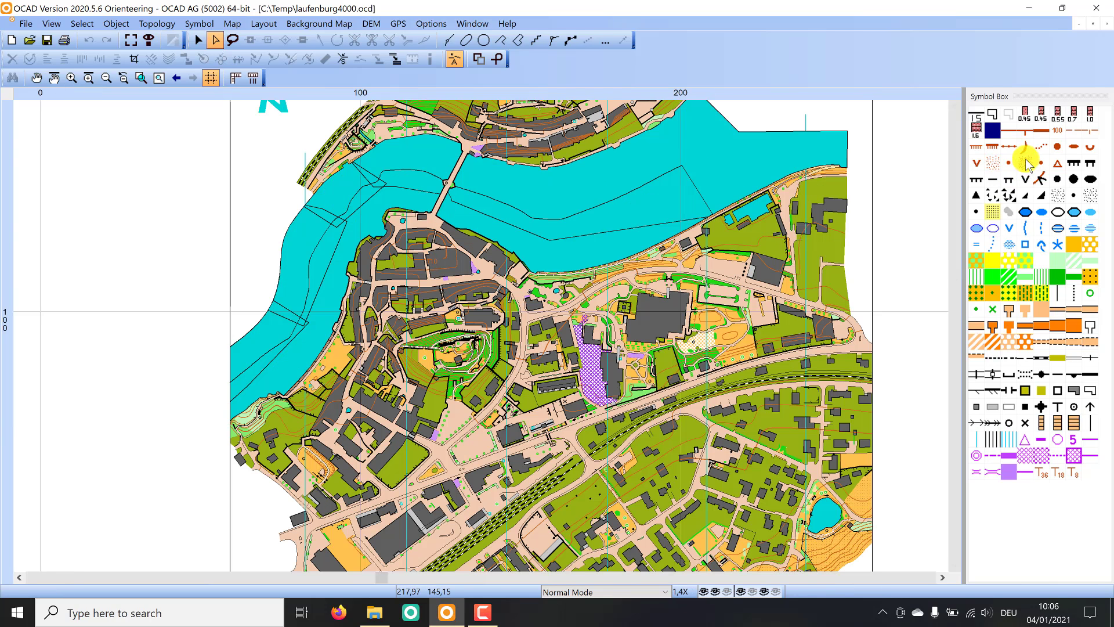
pyautogui.rightClick(978, 116)
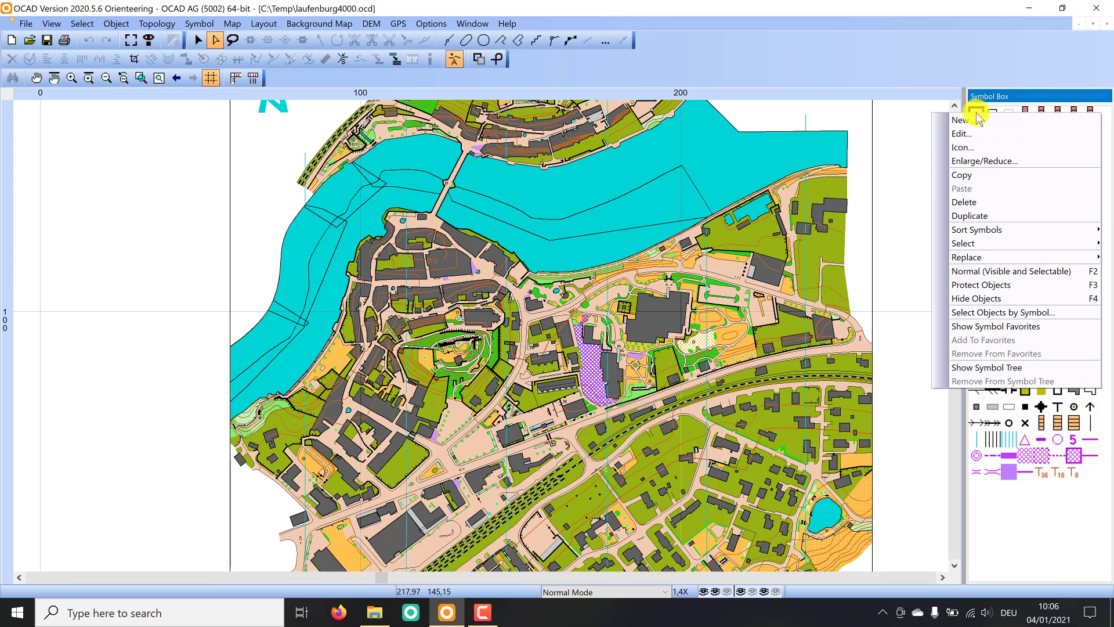
pyautogui.click(994, 311)
pyautogui.scroll(1, 473, 357)
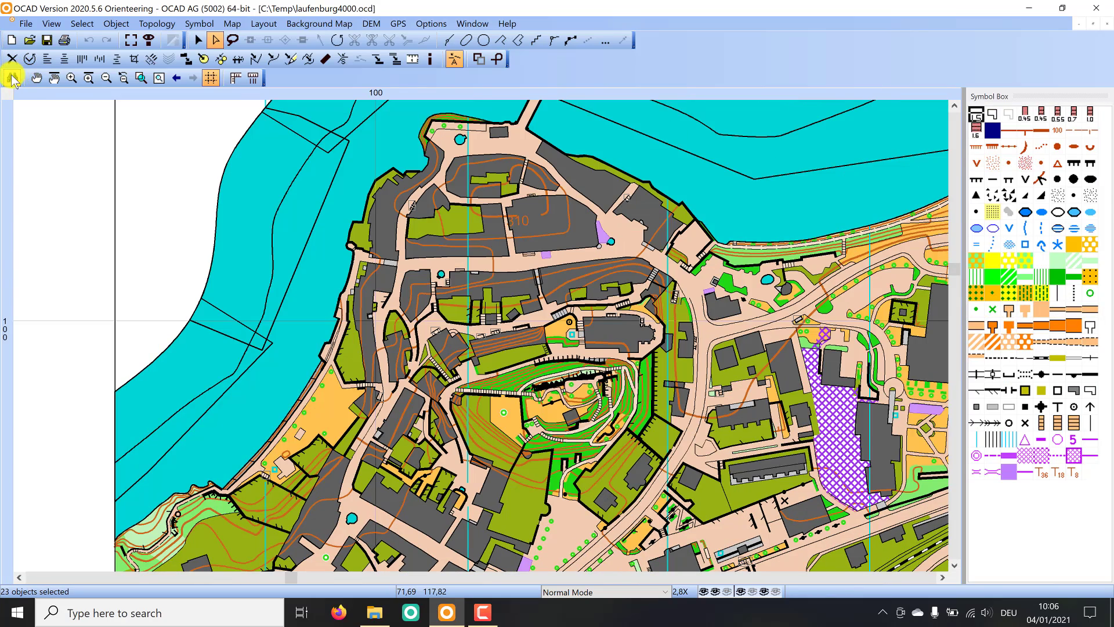
pyautogui.scroll(1, 479, 333)
pyautogui.scroll(3, 470, 329)
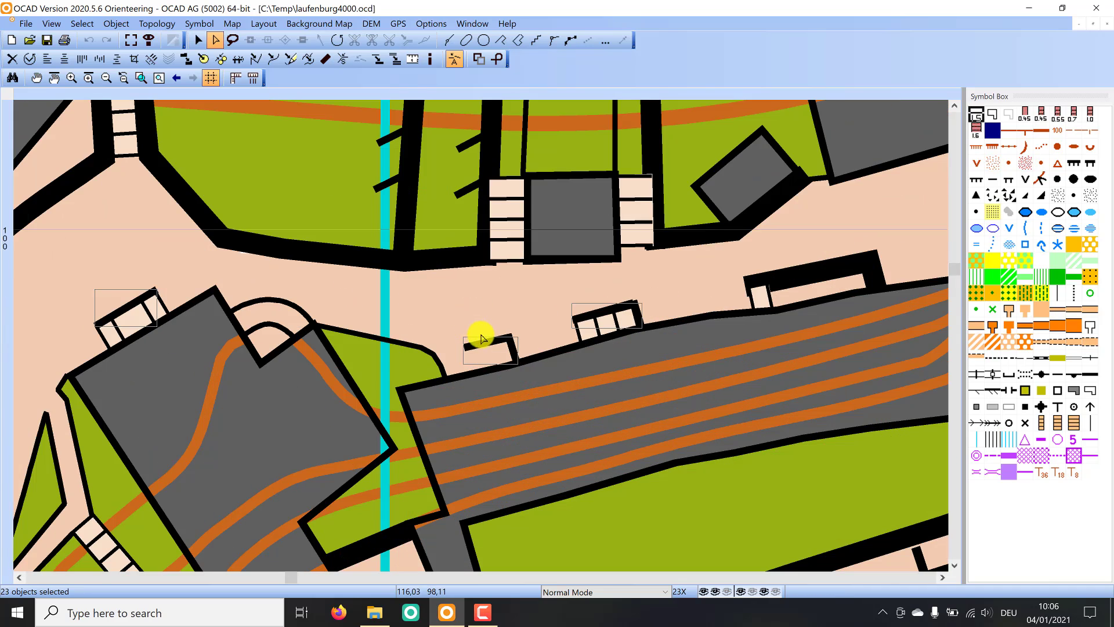
pyautogui.scroll(-1, 572, 308)
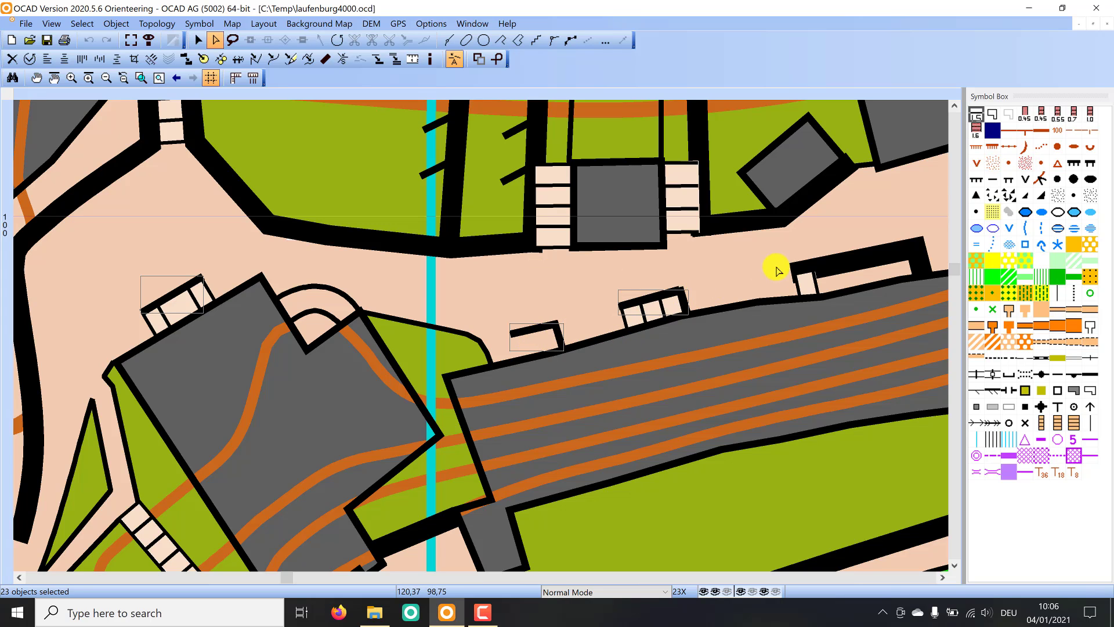
pyautogui.scroll(1, 771, 296)
pyautogui.scroll(1, 770, 296)
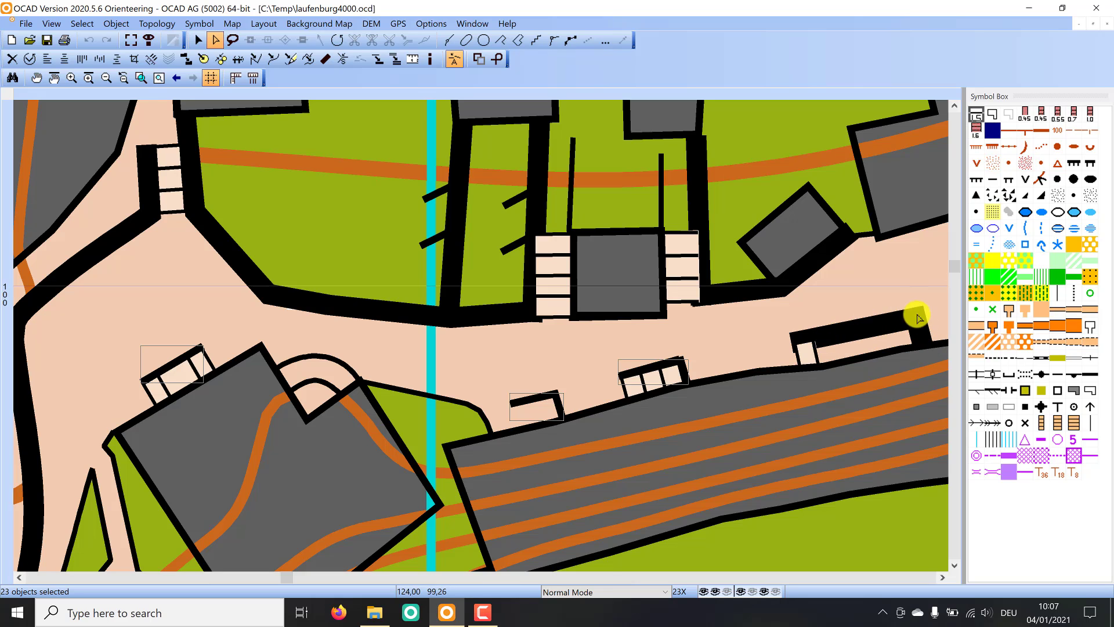
pyautogui.moveTo(576, 343); pyautogui.dragTo(668, 414)
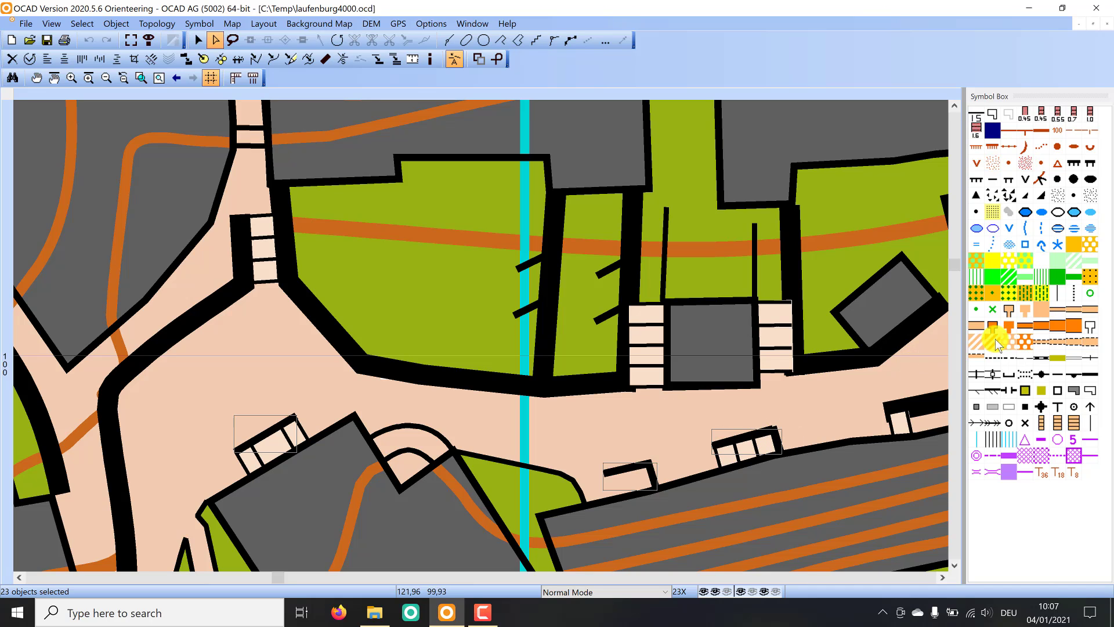
# - Change all selected 521.004 wall objects to the impassable wall symbol of the new symbol set
pyautogui.click(1059, 376)
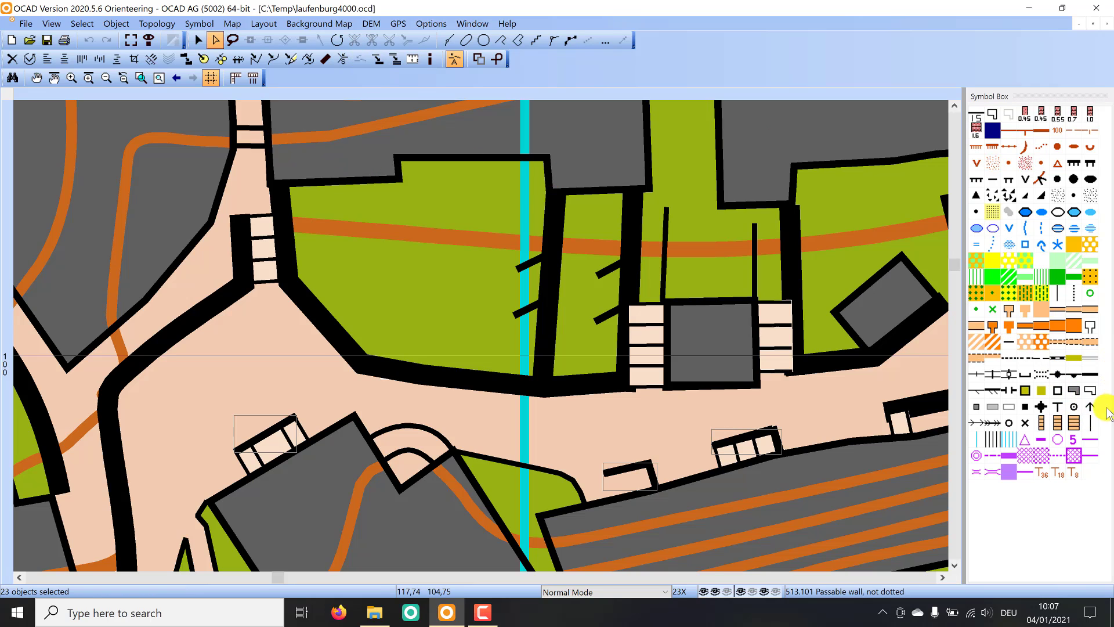
pyautogui.click(1010, 343)
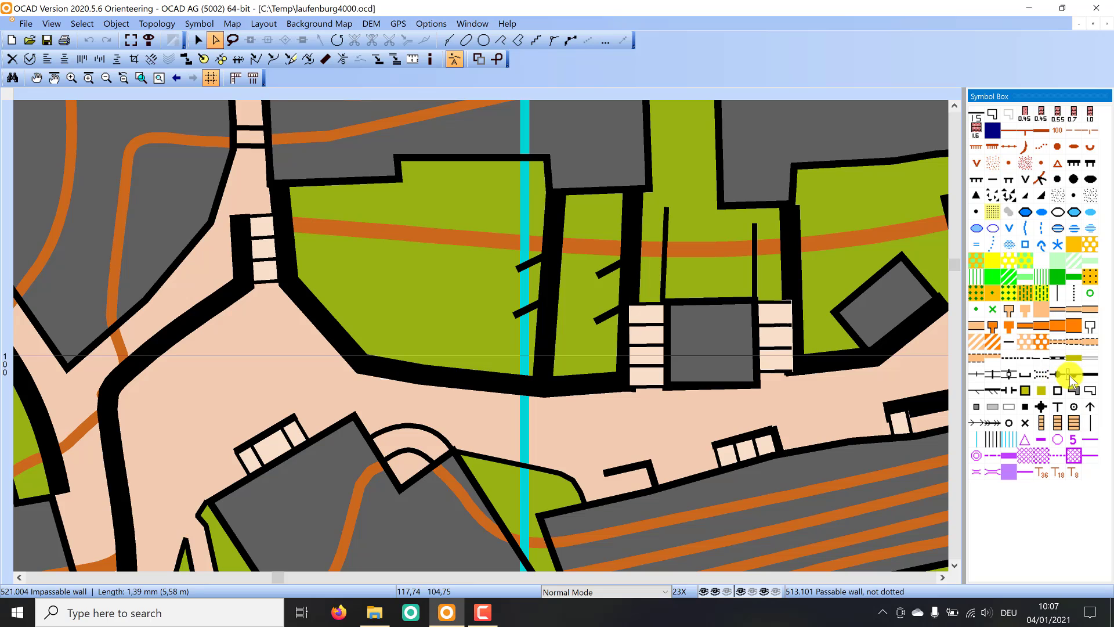
pyautogui.click(1069, 375)
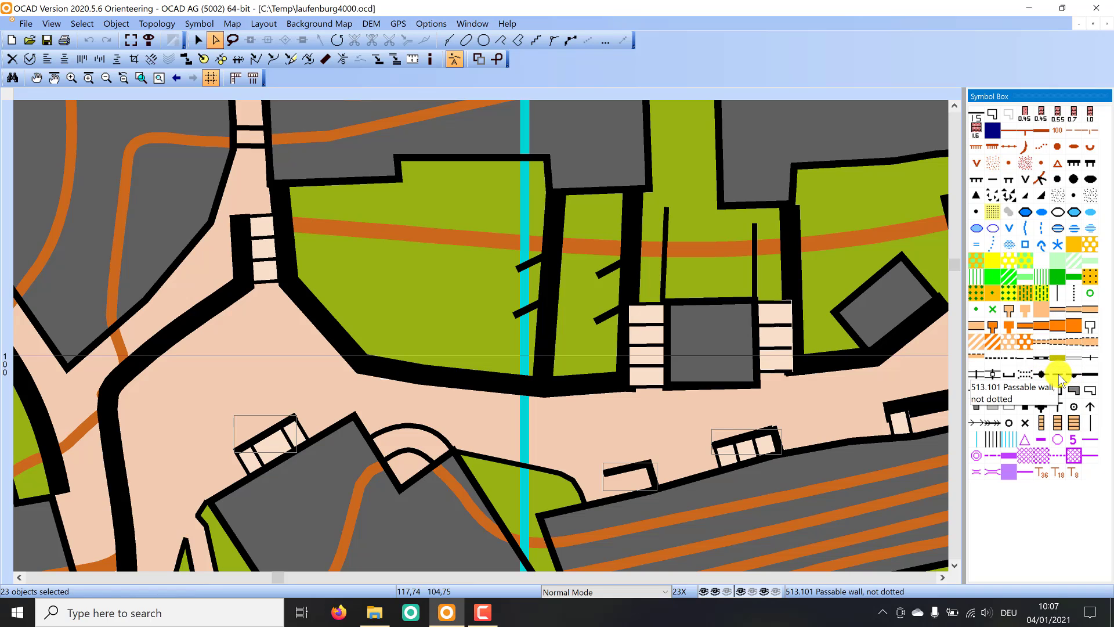
pyautogui.click(384, 64)
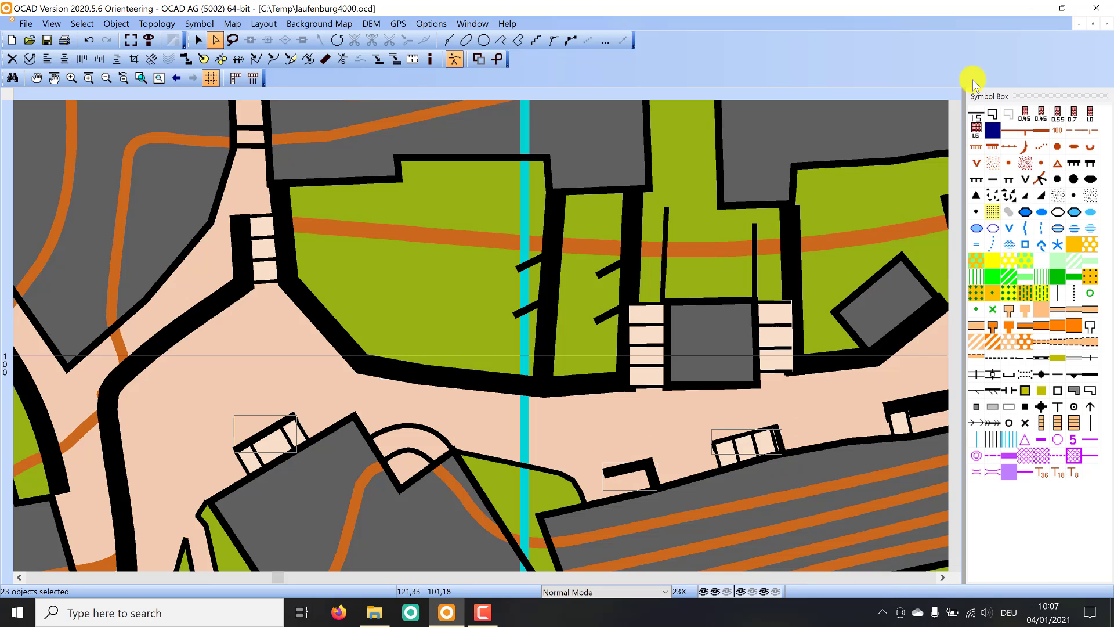
# - Check for objects still using the old 521.004 Impassable wall symbol and delete that symbol from the map
pyautogui.rightClick(980, 119)
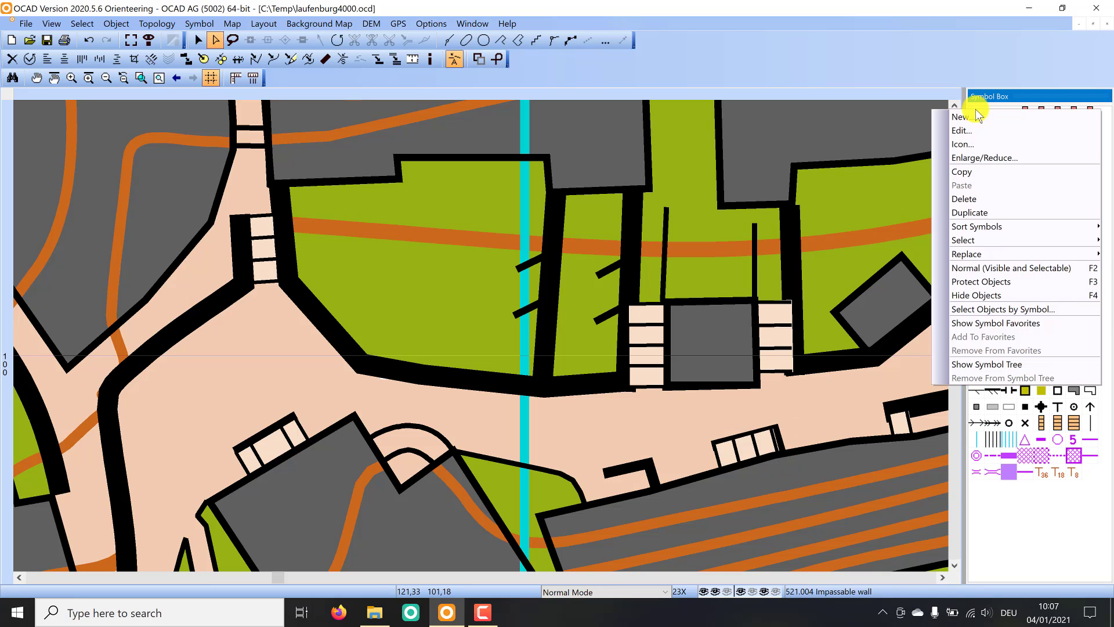
pyautogui.click(980, 309)
pyautogui.rightClick(978, 116)
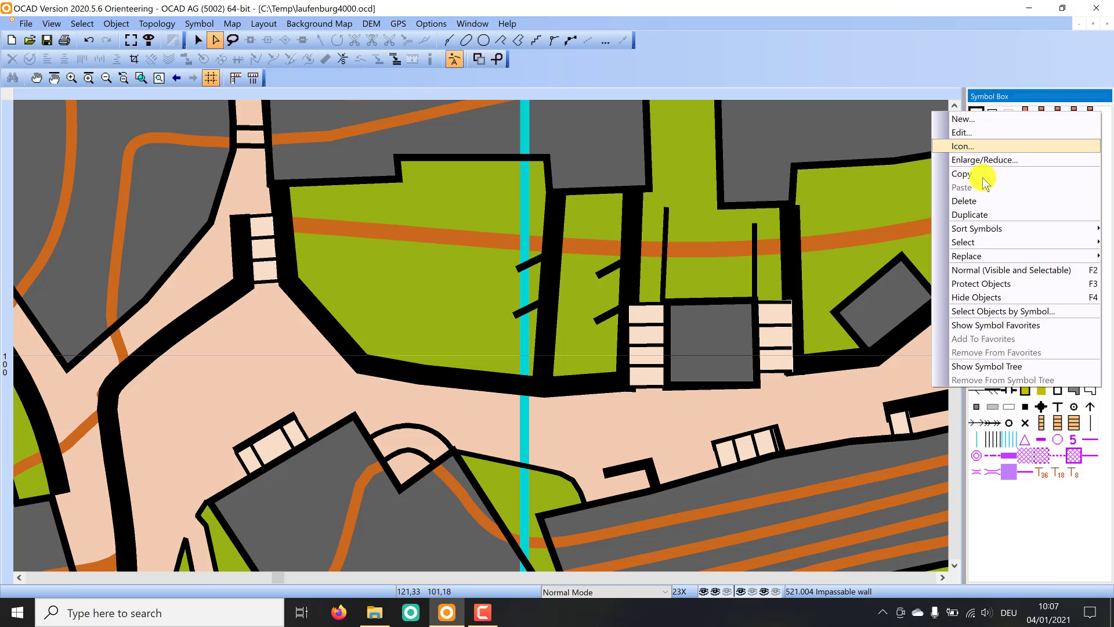
pyautogui.click(982, 201)
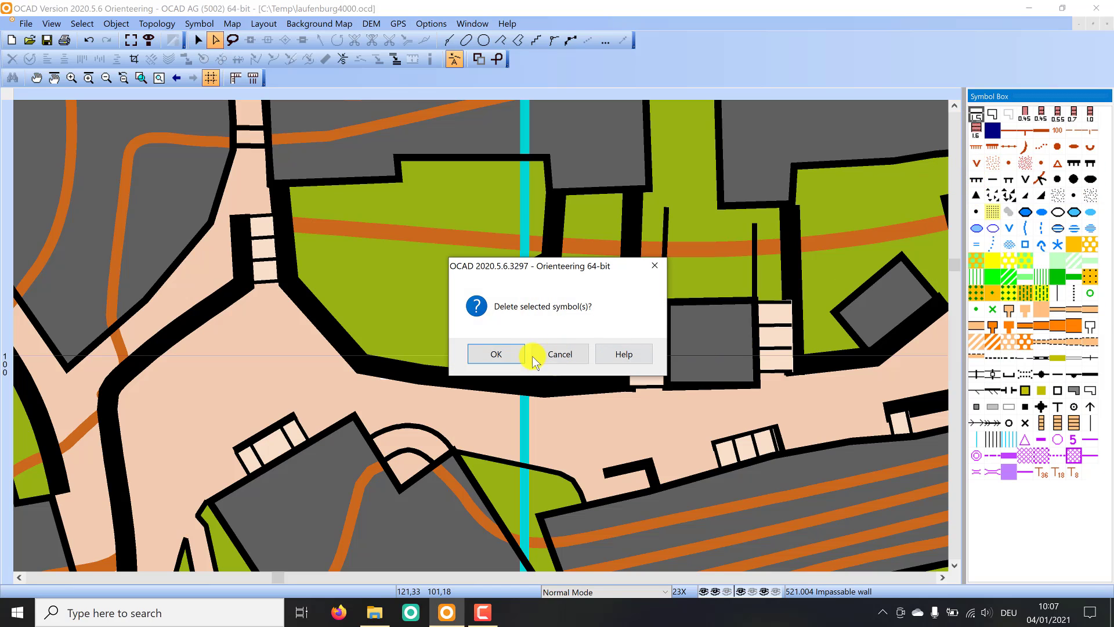
pyautogui.click(499, 352)
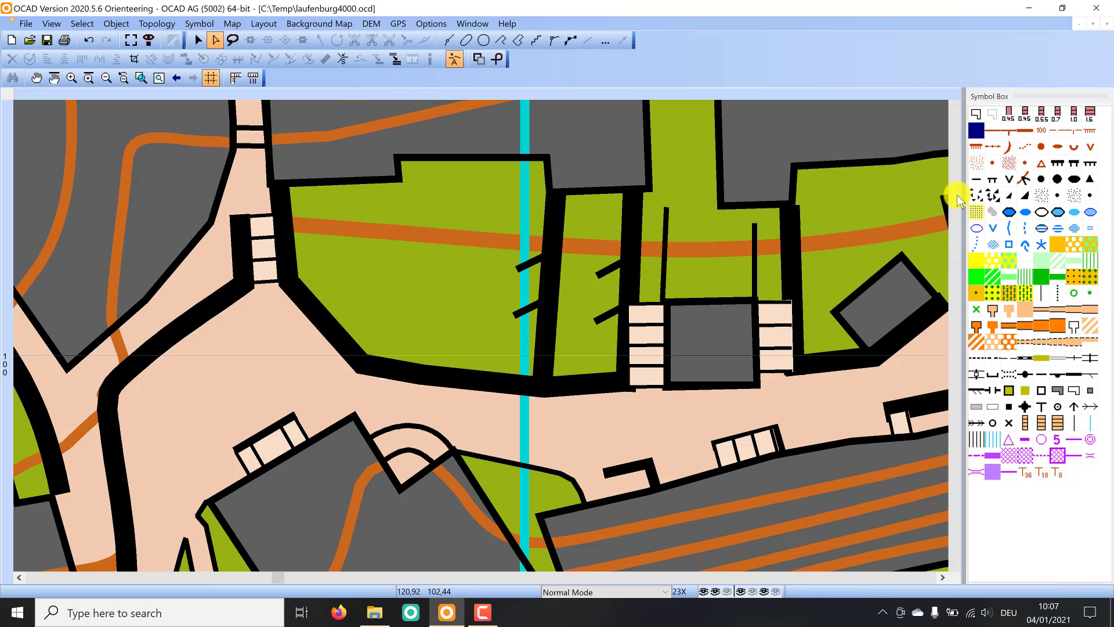
# - Select all objects using the old building outline symbol, inspect them across the map, and delete them
pyautogui.rightClick(975, 115)
pyautogui.click(964, 309)
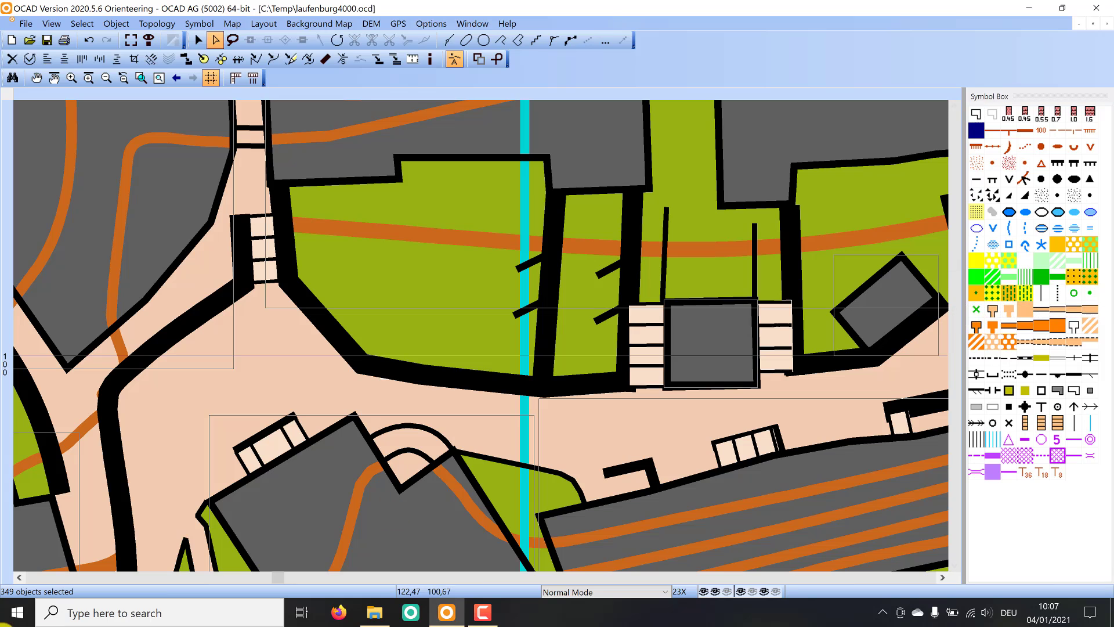
pyautogui.scroll(-1, 719, 346)
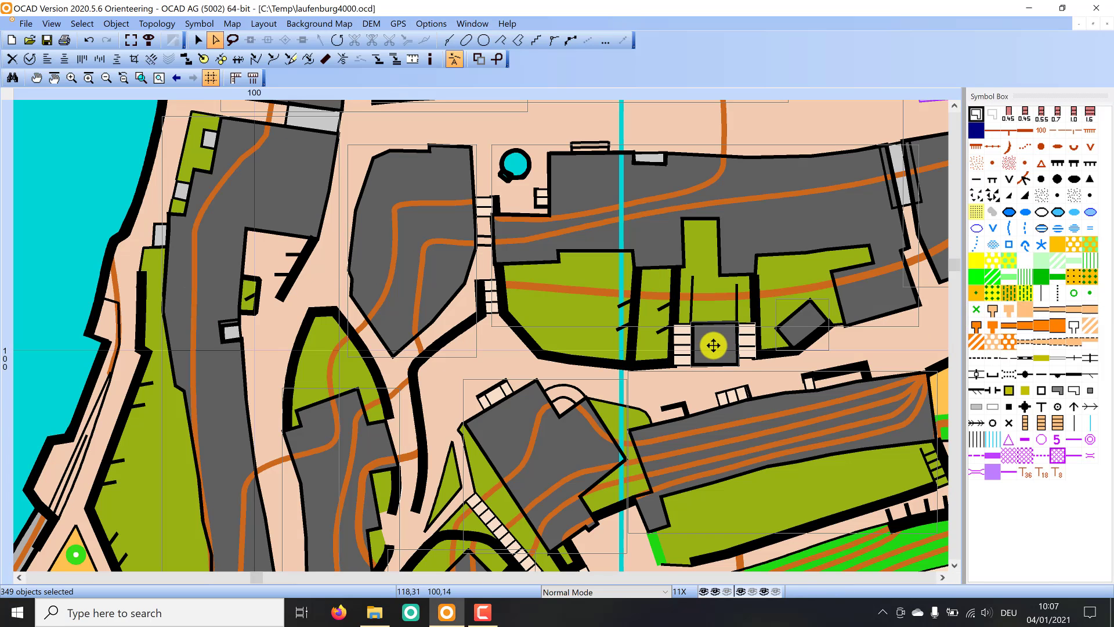
pyautogui.scroll(8, 673, 371)
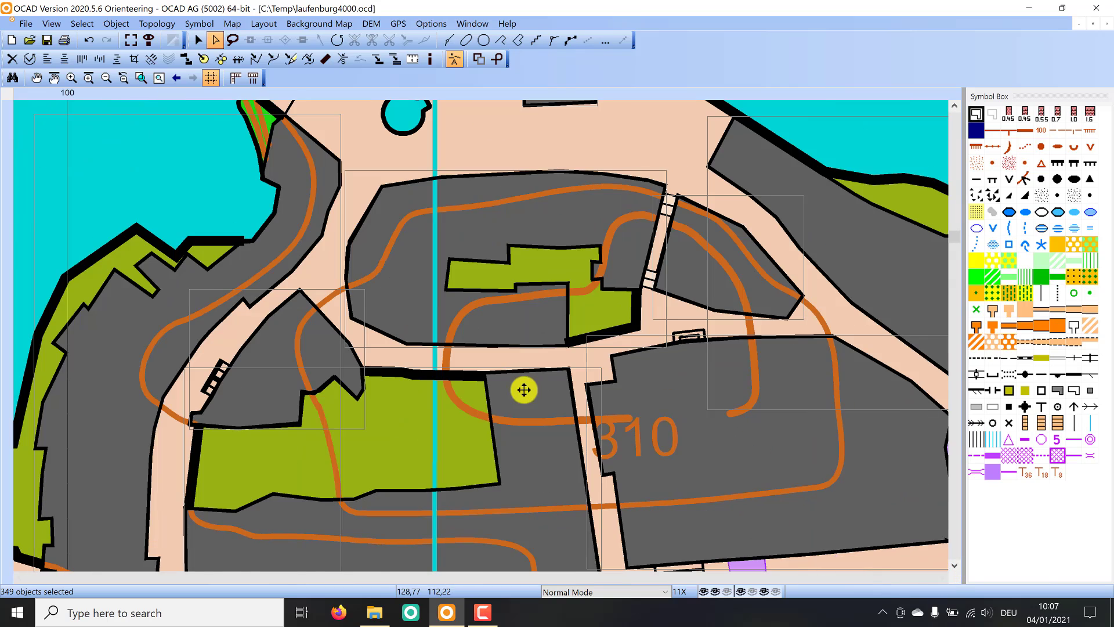
pyautogui.scroll(-1, 524, 392)
pyautogui.moveTo(506, 500); pyautogui.dragTo(557, 109)
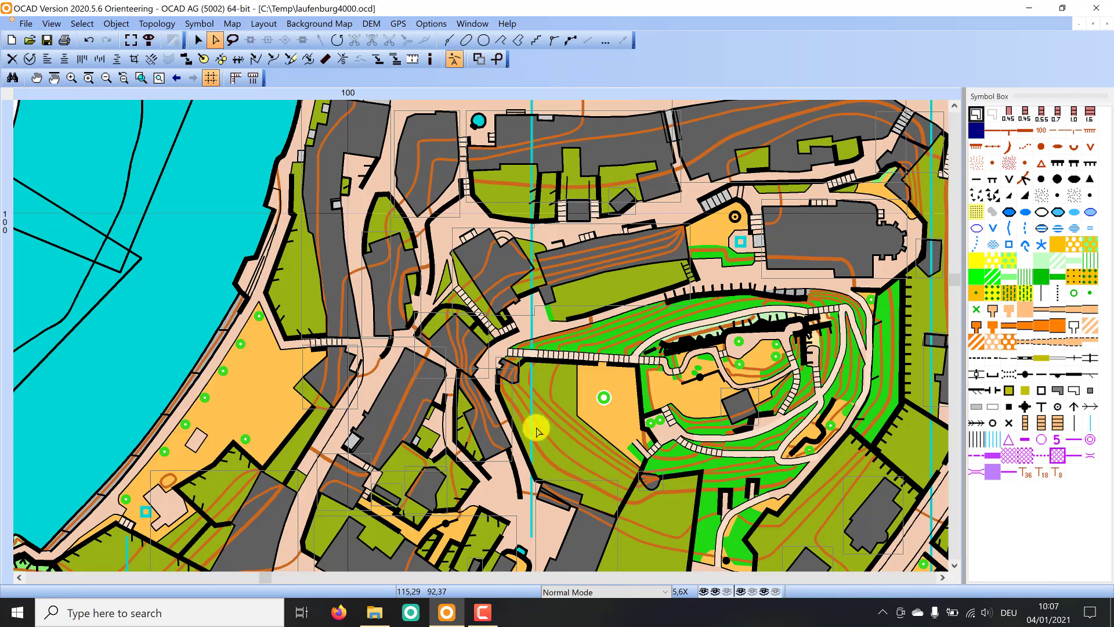
pyautogui.moveTo(514, 521); pyautogui.dragTo(572, 191)
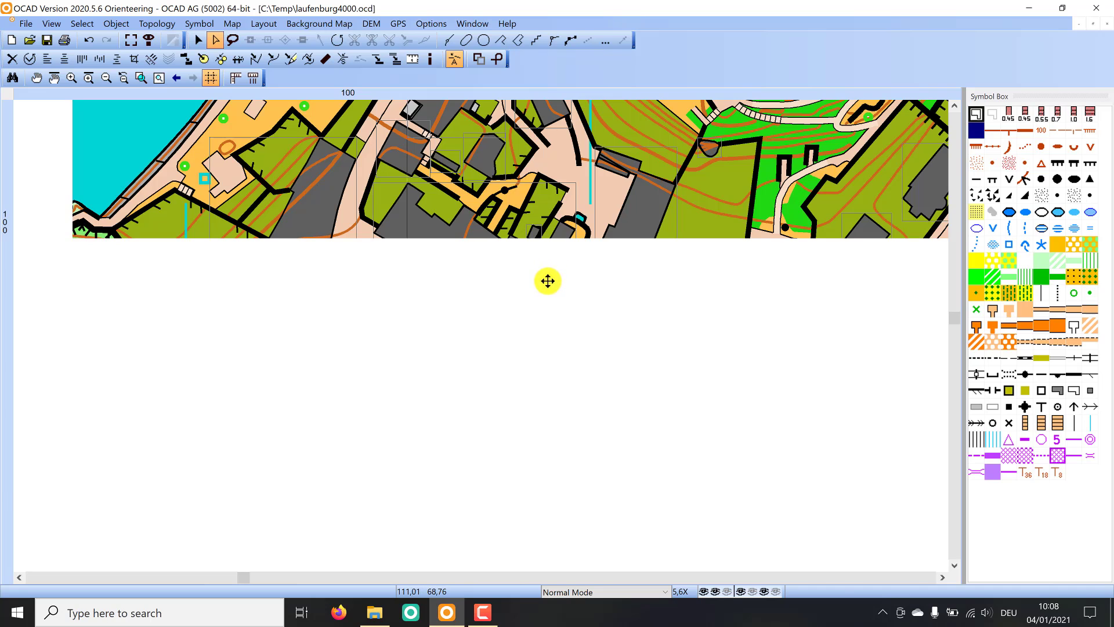
pyautogui.scroll(2, 615, 290)
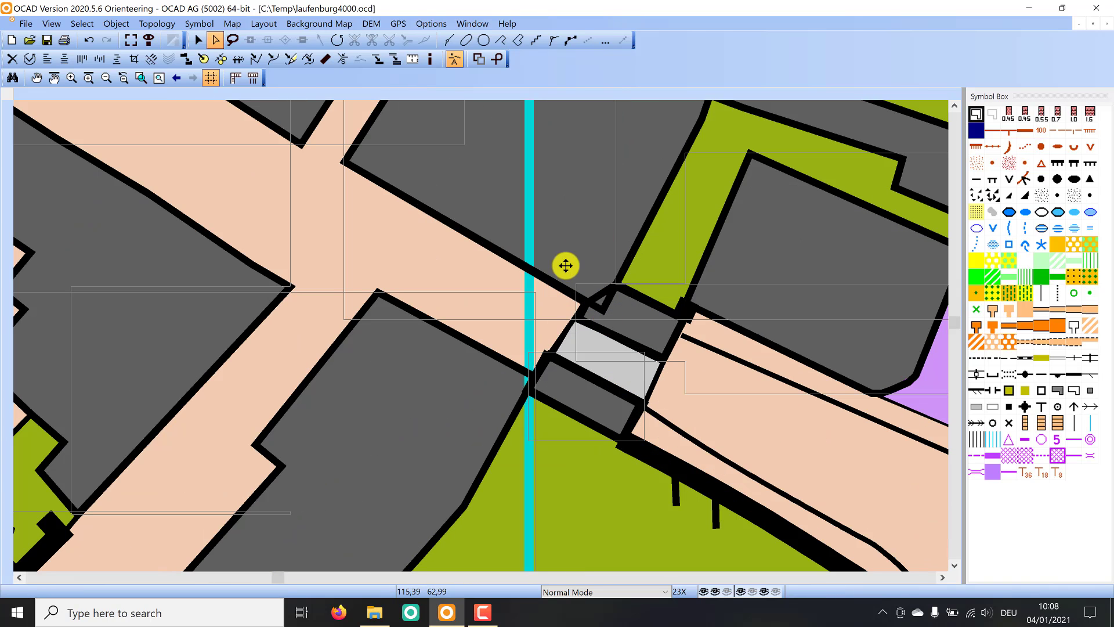
pyautogui.click(976, 113)
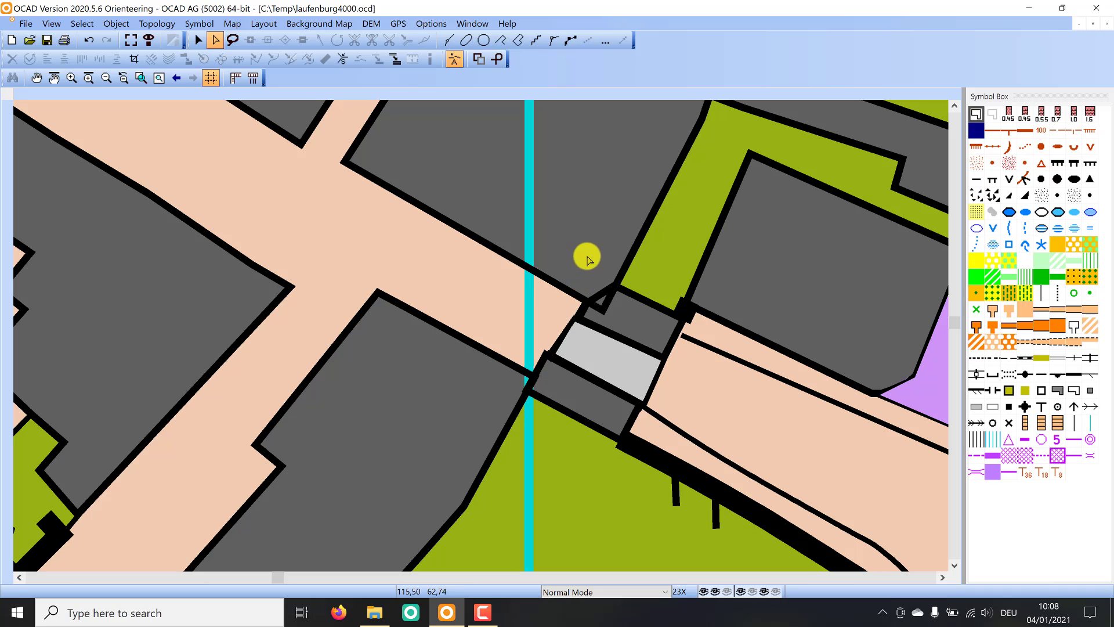
# - Select all 521.000 Building objects by symbol and merge the adjoining areas, inspecting the merged buildings on the map
pyautogui.click(615, 283)
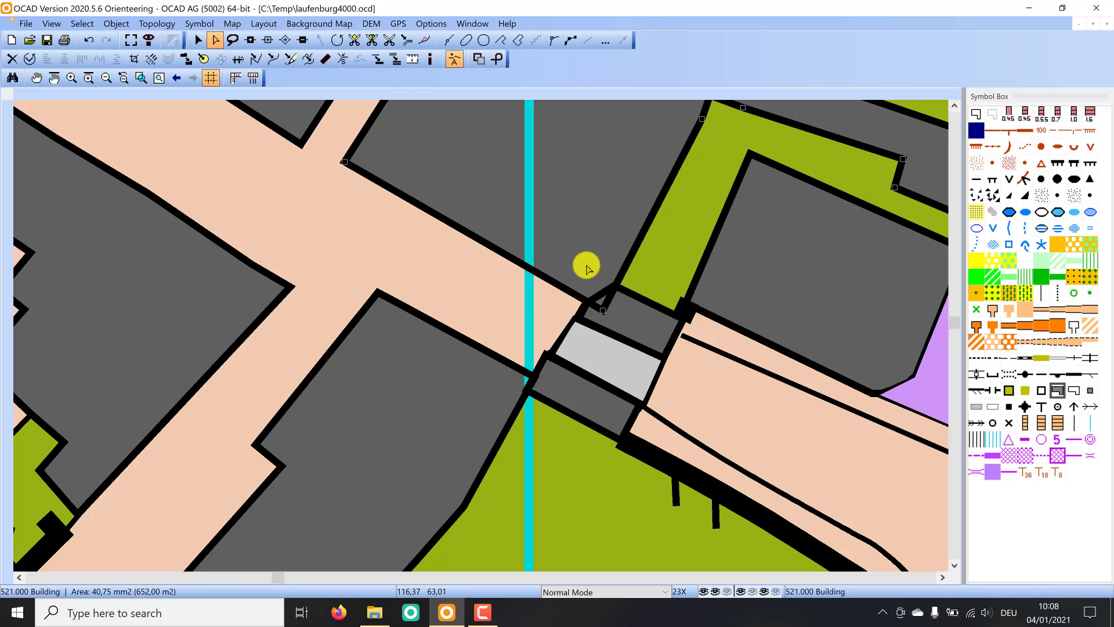
pyautogui.rightClick(1056, 389)
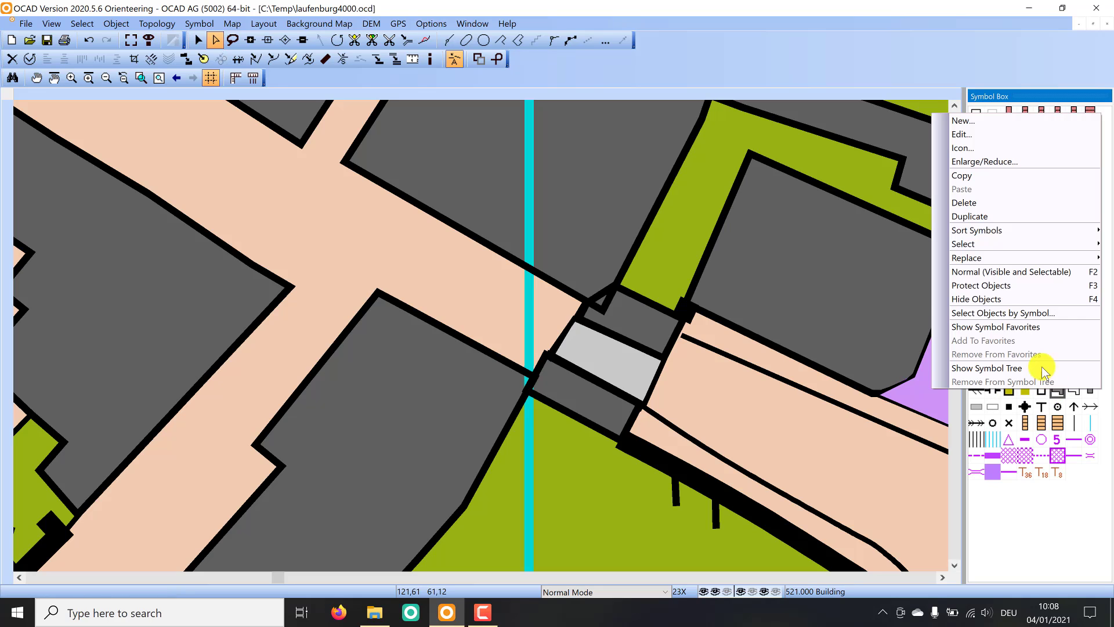
pyautogui.click(1010, 314)
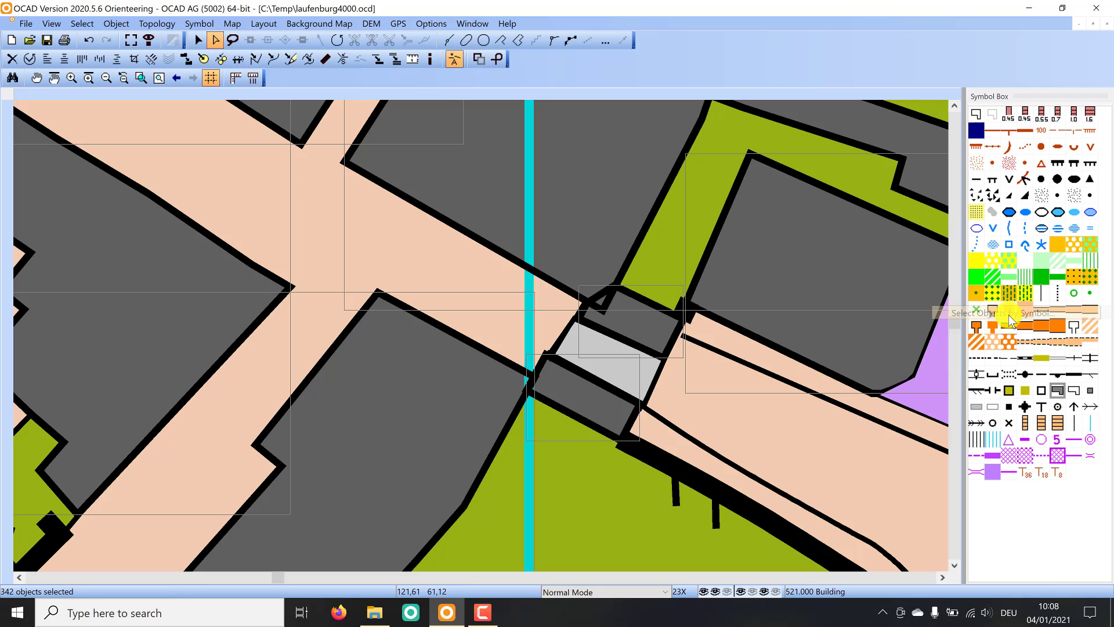
pyautogui.click(222, 61)
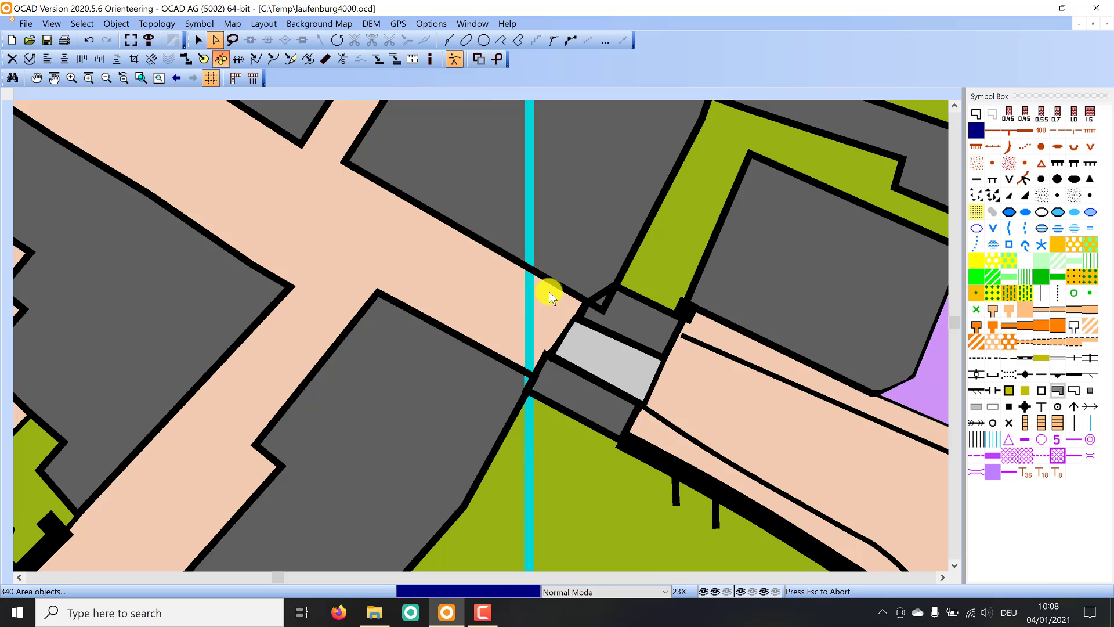
pyautogui.scroll(-1, 624, 334)
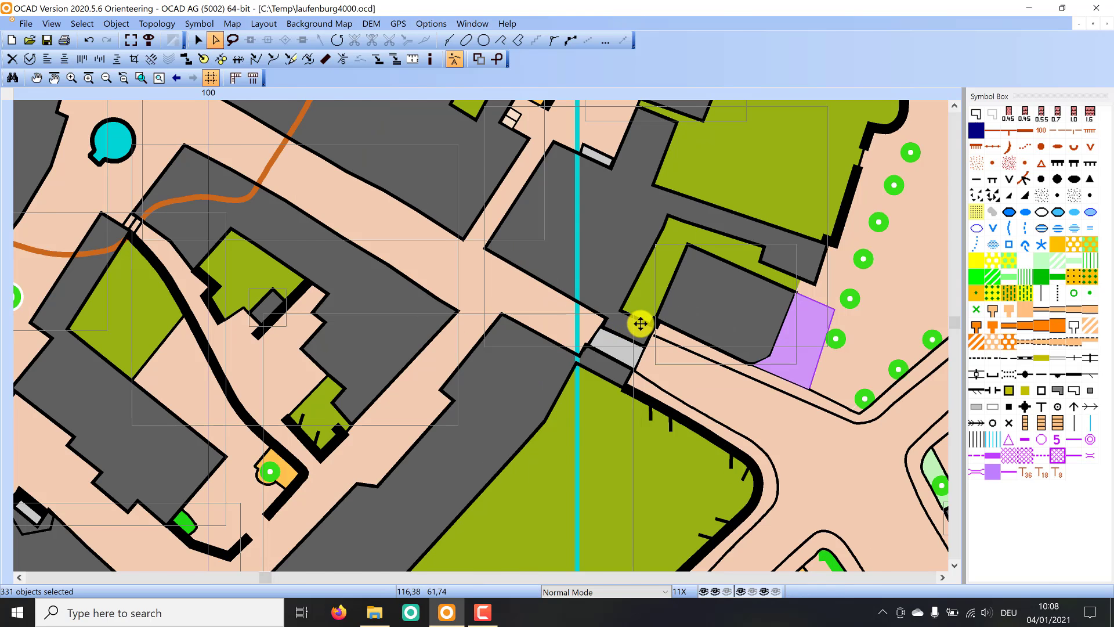
pyautogui.scroll(-1, 639, 320)
pyautogui.scroll(-1, 644, 279)
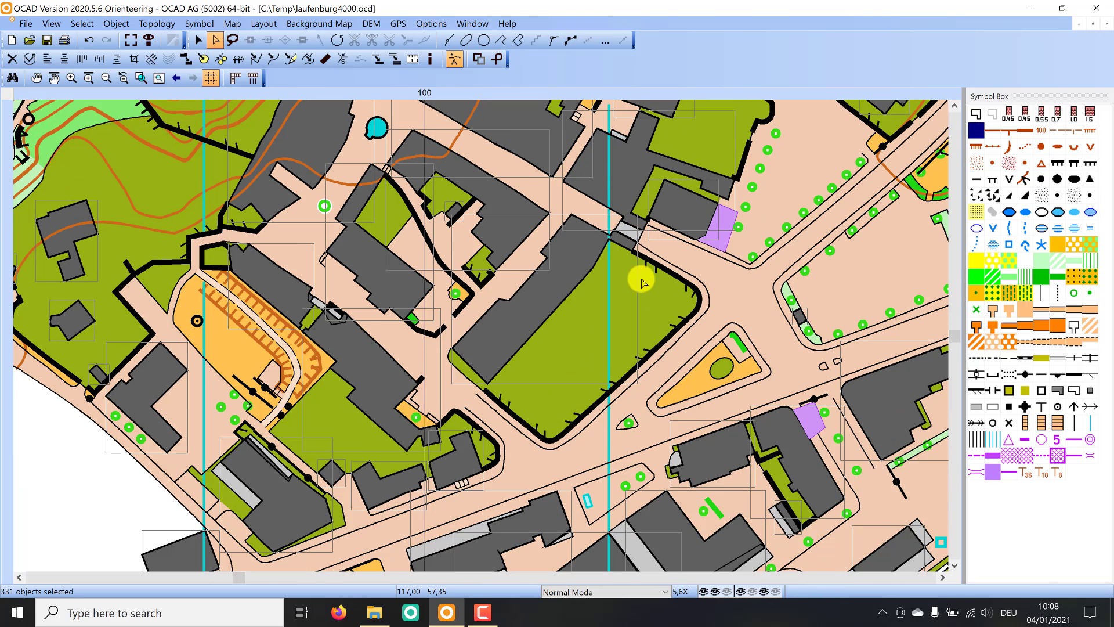
pyautogui.scroll(2, 627, 297)
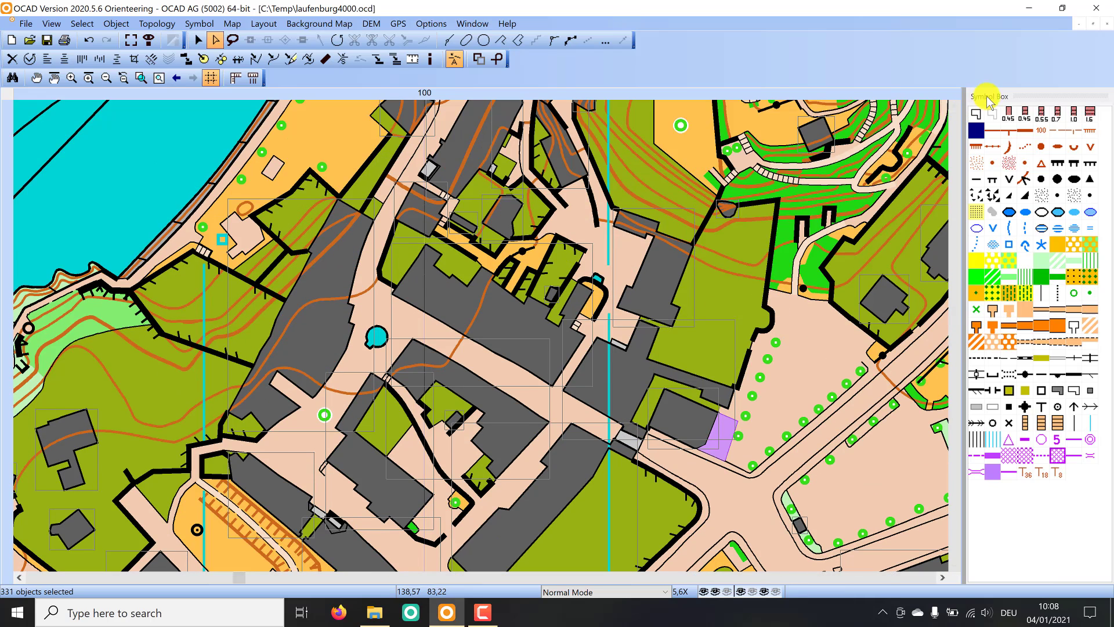
# - Select all objects using the 526.005 Canopy (outline) symbol, locate them on the map, and delete them
pyautogui.rightClick(996, 120)
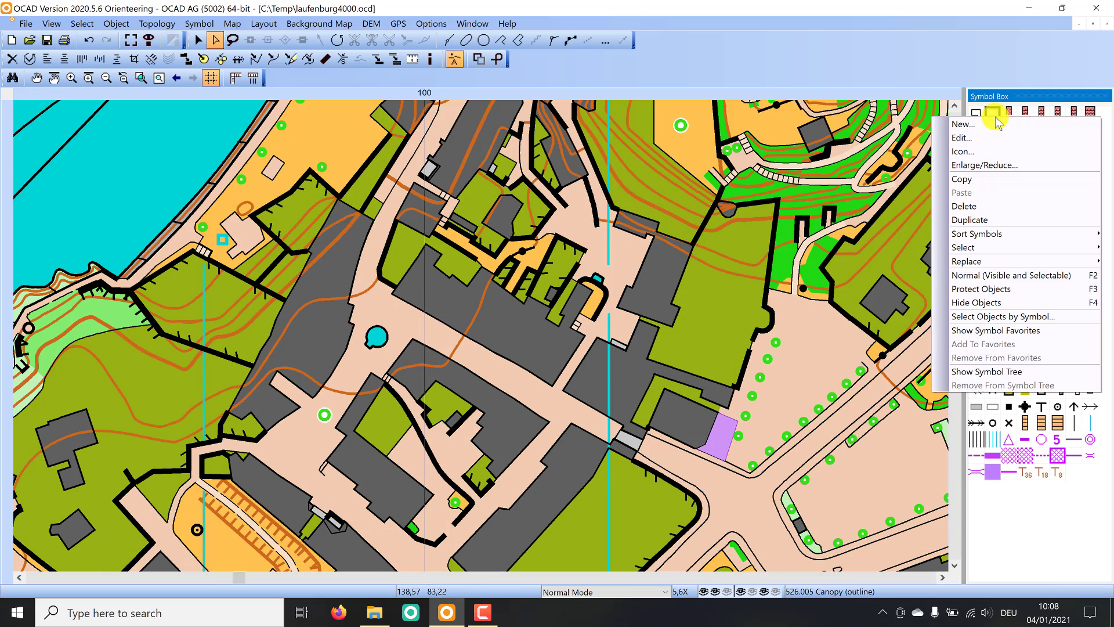
pyautogui.click(987, 317)
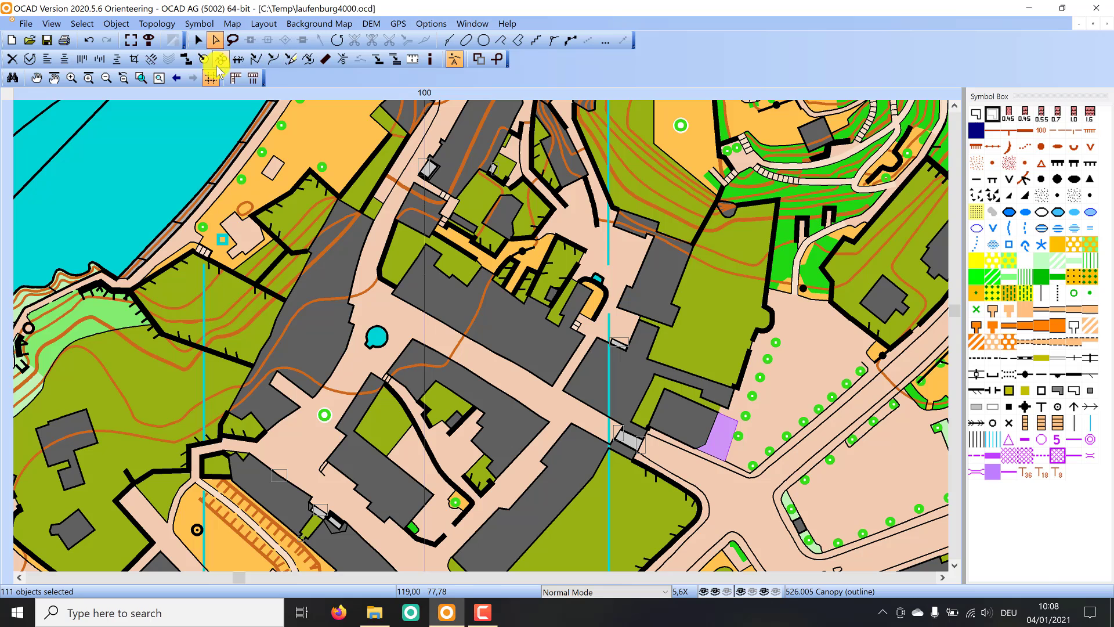
pyautogui.click(12, 78)
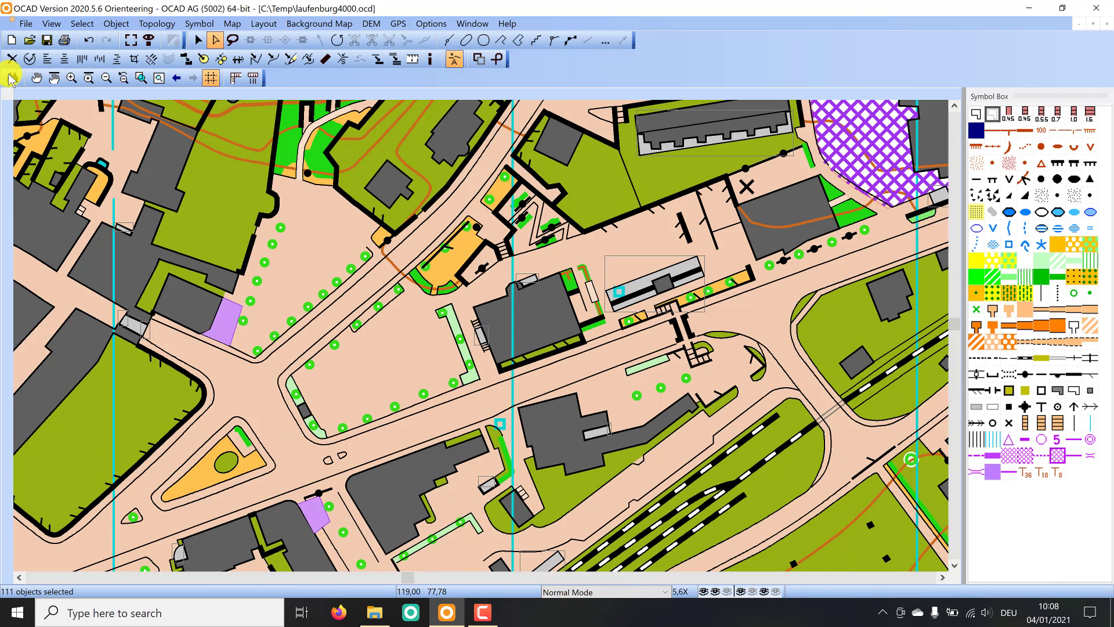
pyautogui.click(10, 77)
pyautogui.click(10, 77)
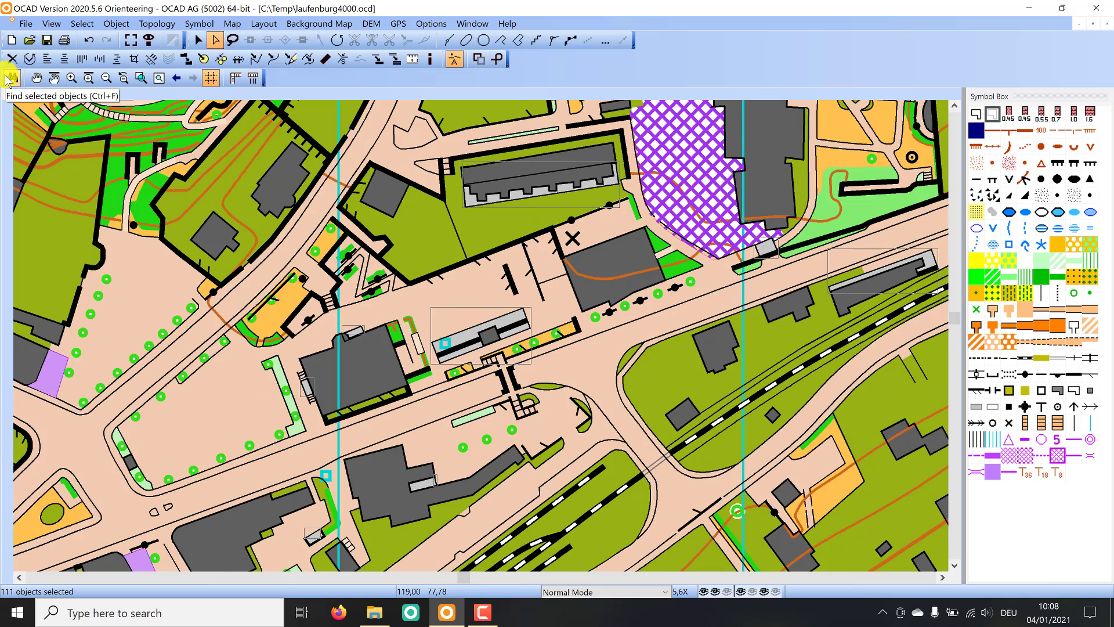
pyautogui.scroll(2, 618, 165)
pyautogui.scroll(2, 618, 165)
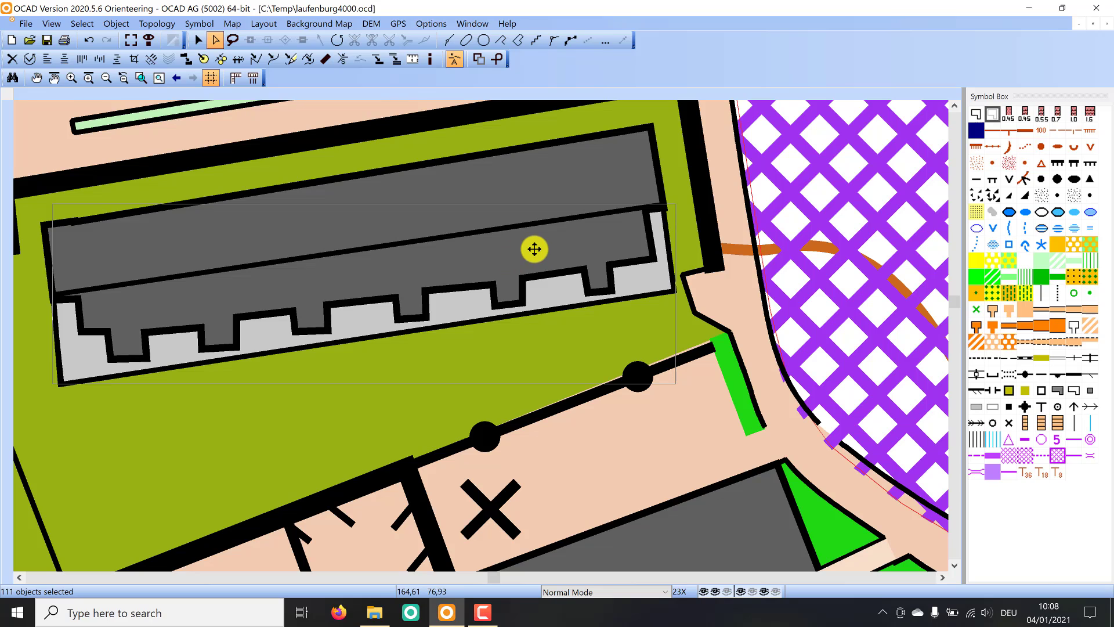
pyautogui.press('Escape')
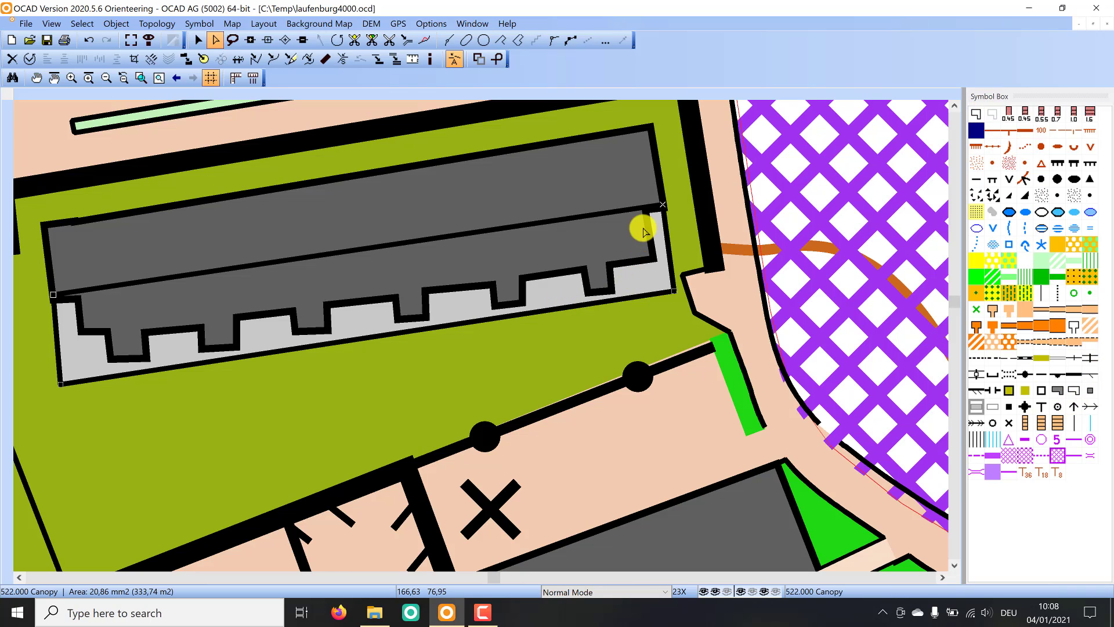
# - Try to reshape the canopy along the long building beside the purple hatched area by adding and moving corner points
pyautogui.click(666, 218)
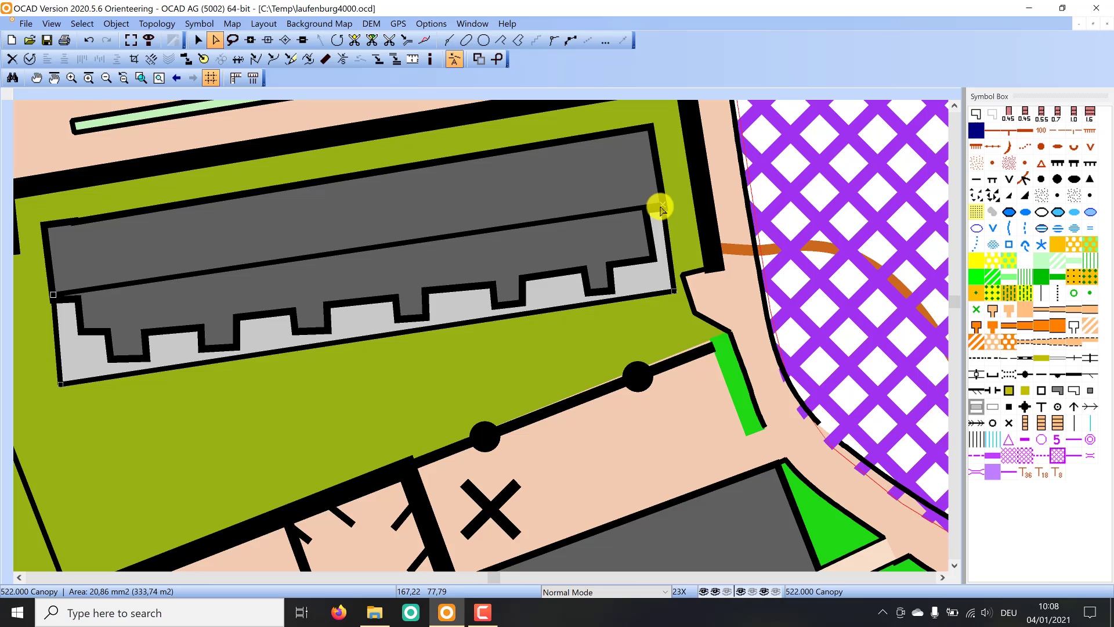
pyautogui.keyDown('ctrl'); pyautogui.click(645, 207); pyautogui.keyUp('ctrl')
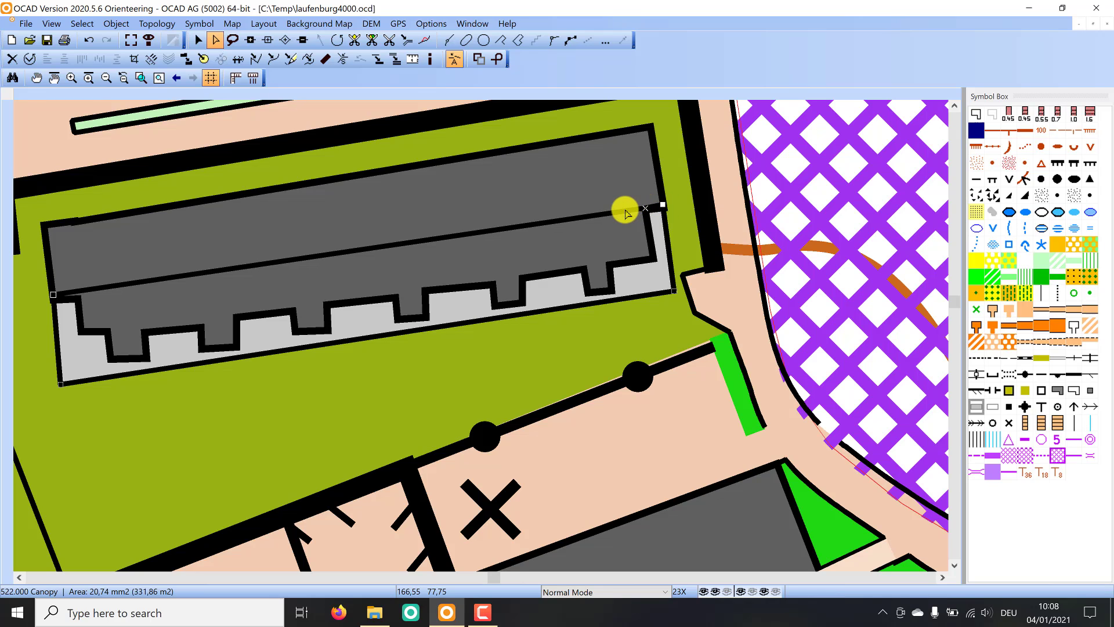
pyautogui.moveTo(625, 214); pyautogui.dragTo(652, 262)
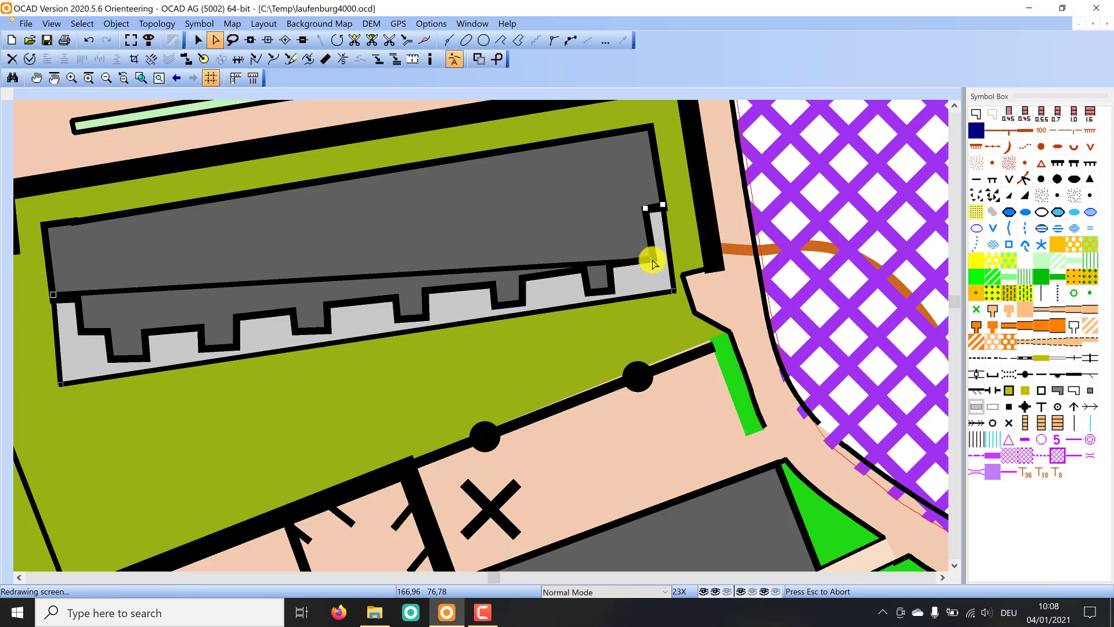
# - Delete that canopy and redraw it with 522.000 Canopy, following the building's stepped facade, with an area of about 124 m2
pyautogui.press('Escape')
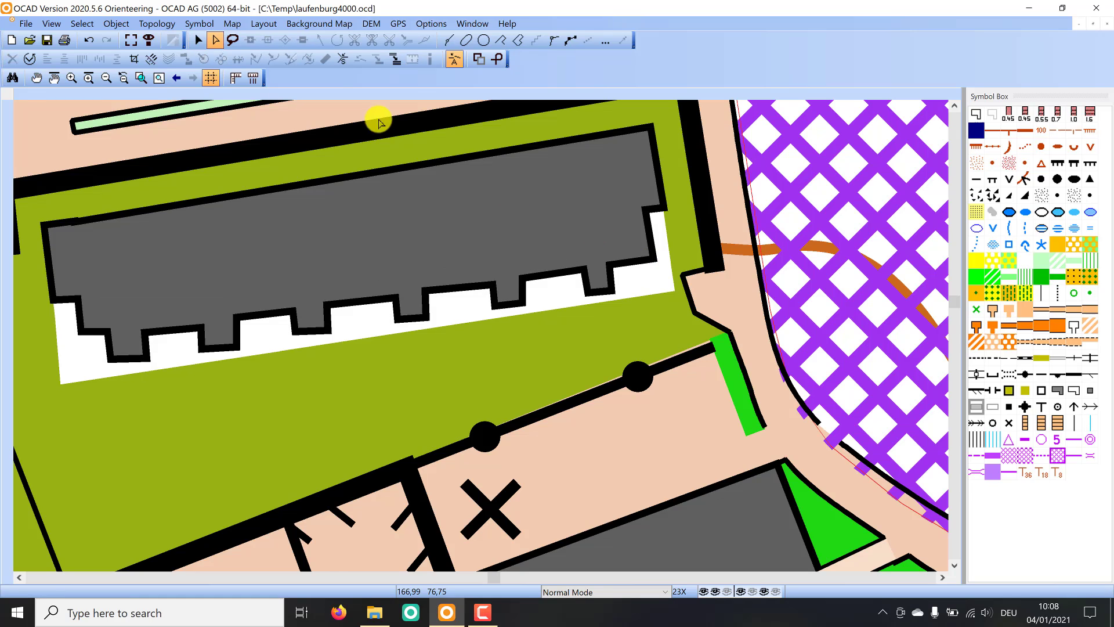
pyautogui.click(566, 45)
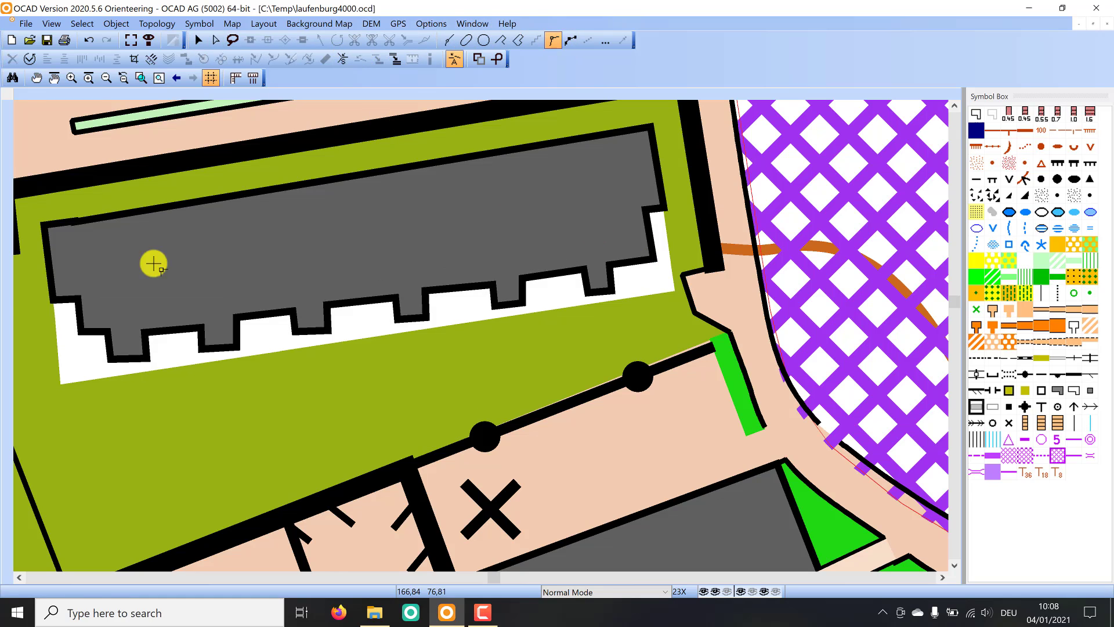
pyautogui.click(52, 299)
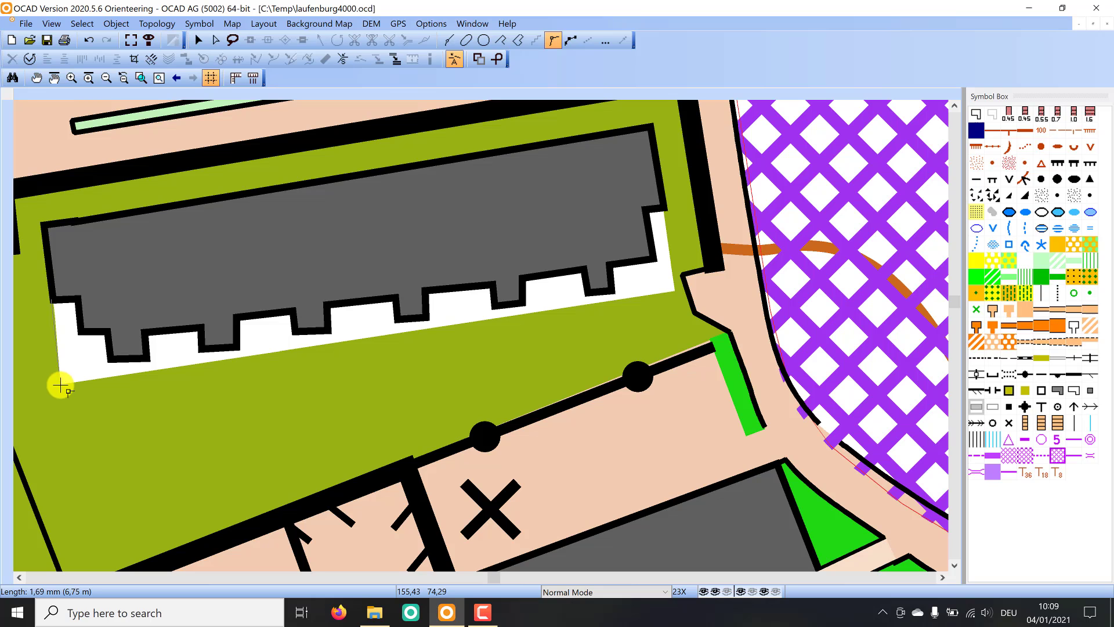
pyautogui.click(60, 385)
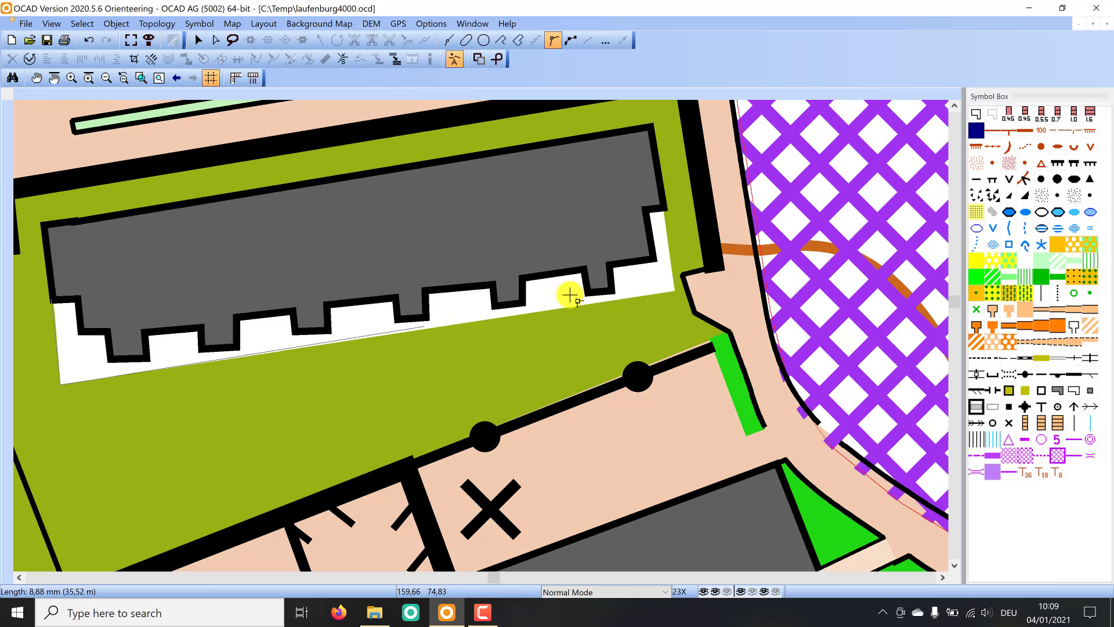
pyautogui.click(669, 290)
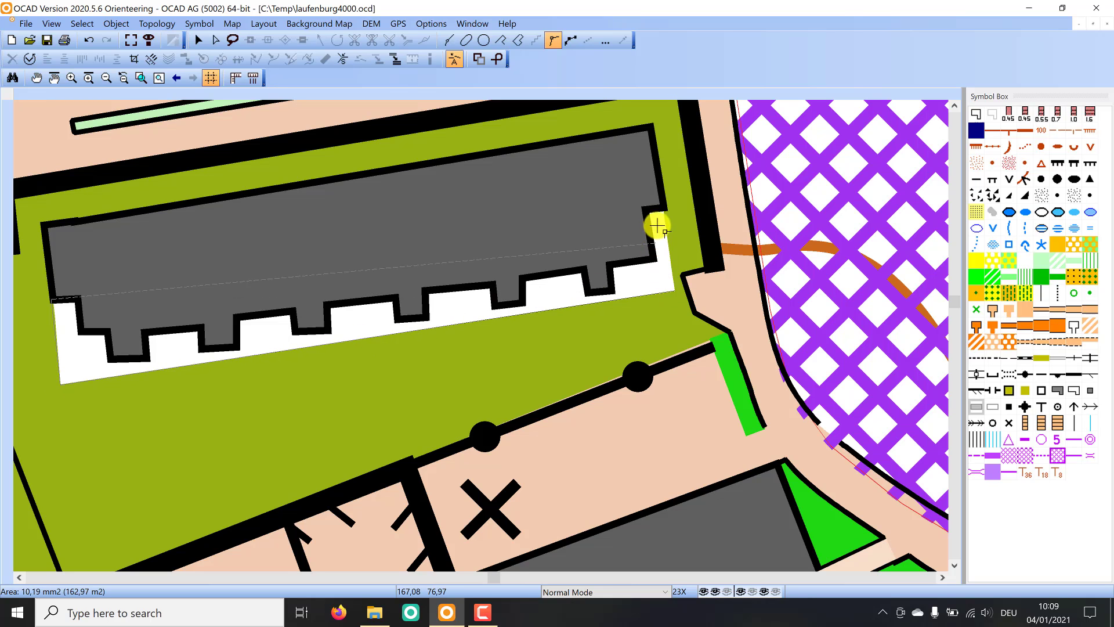
pyautogui.click(663, 207)
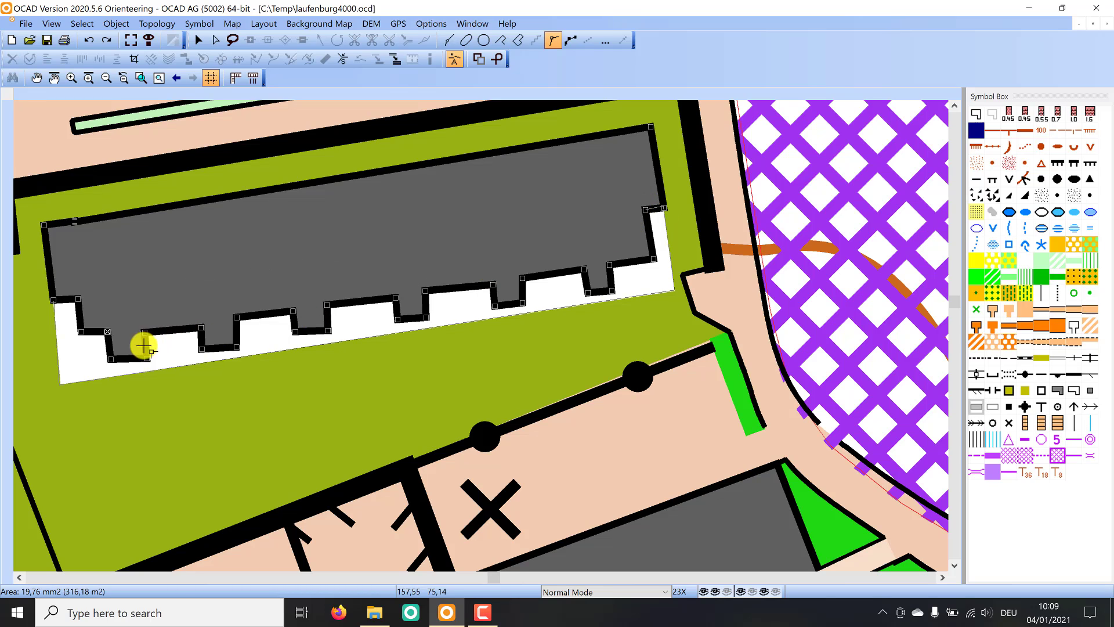
pyautogui.click(108, 331)
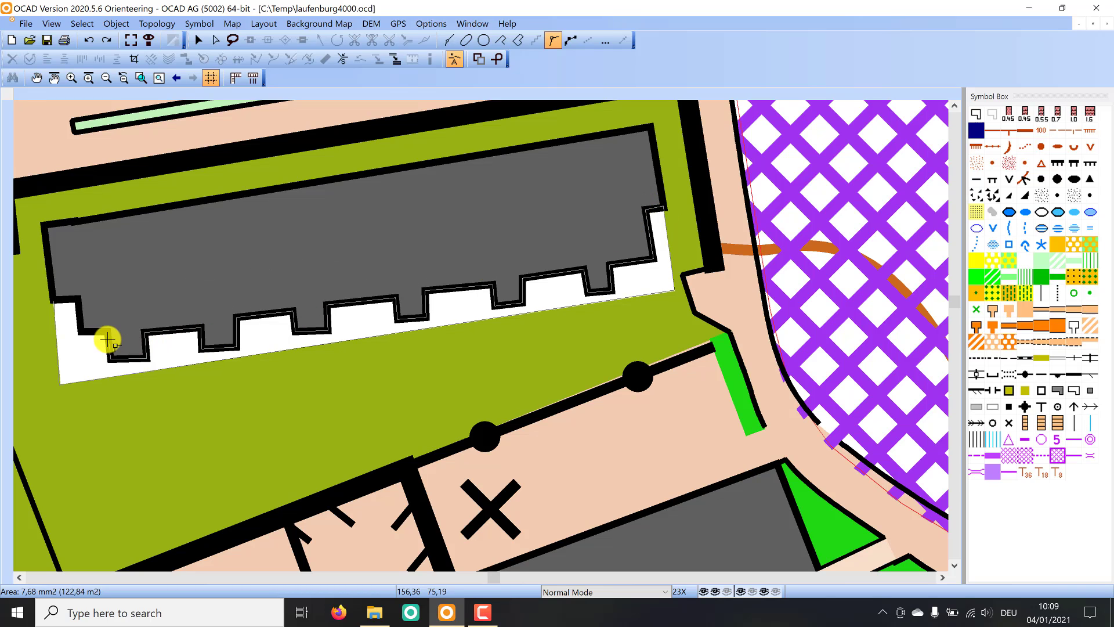
pyautogui.doubleClick(65, 300)
# - Select any objects still using the leftover outline symbols beside the stairway symbols, and delete those outline symbols from the symbol set
pyautogui.scroll(-1, 358, 264)
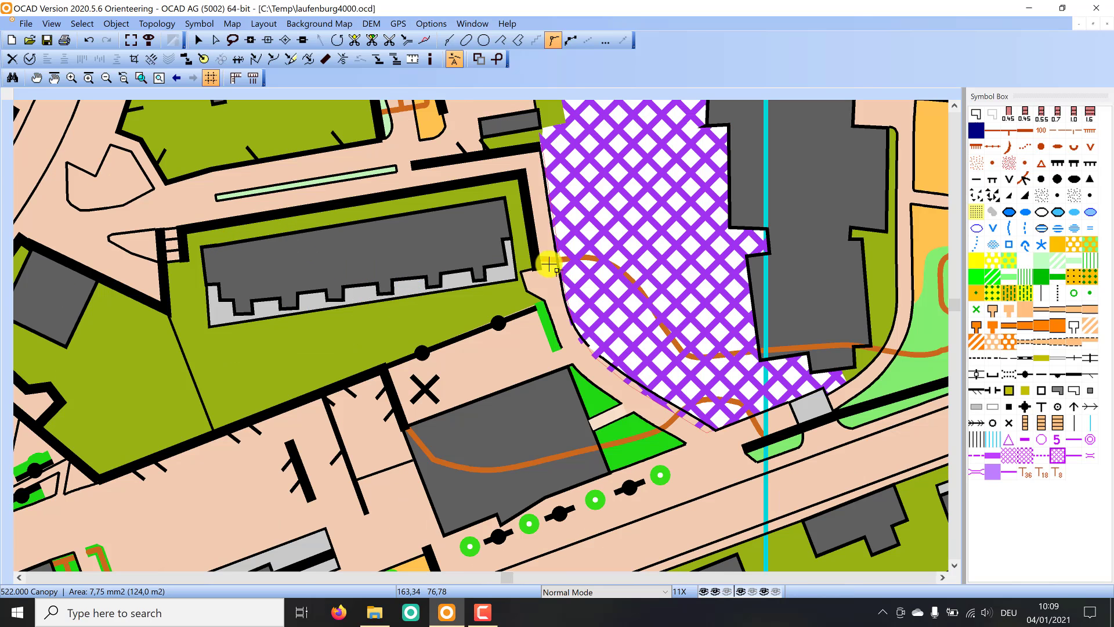
pyautogui.scroll(-1, 666, 273)
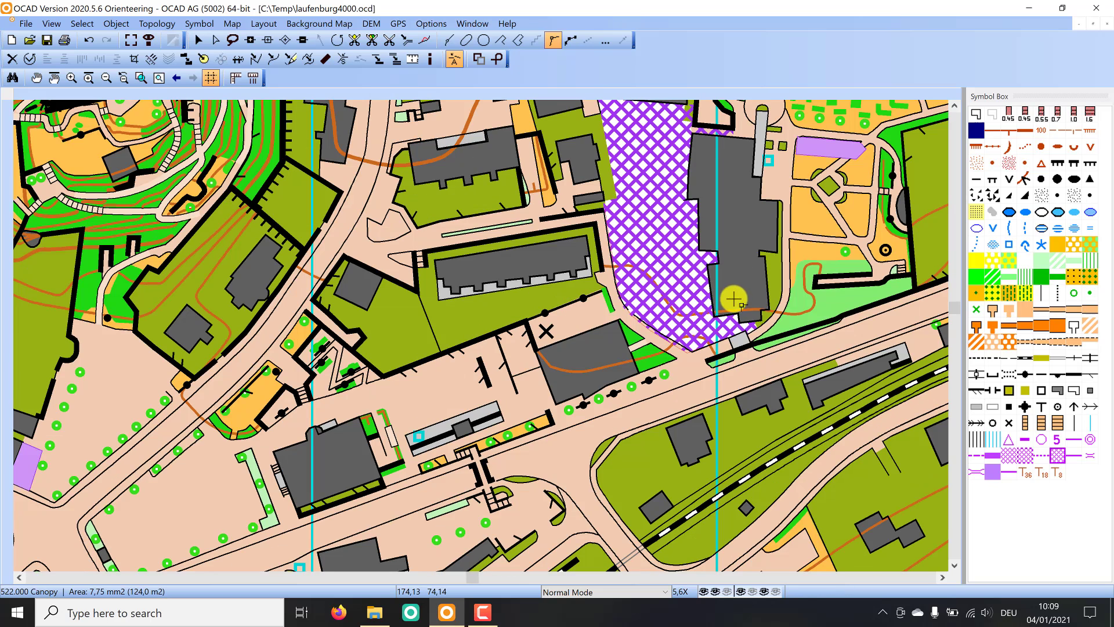
pyautogui.scroll(2, 548, 348)
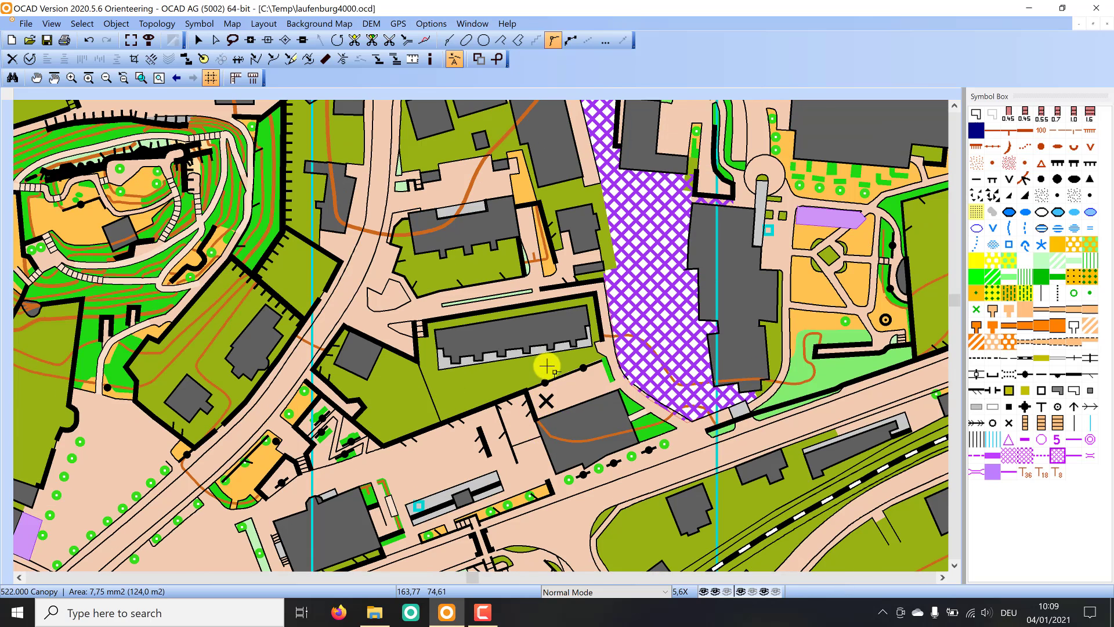
pyautogui.rightClick(991, 111)
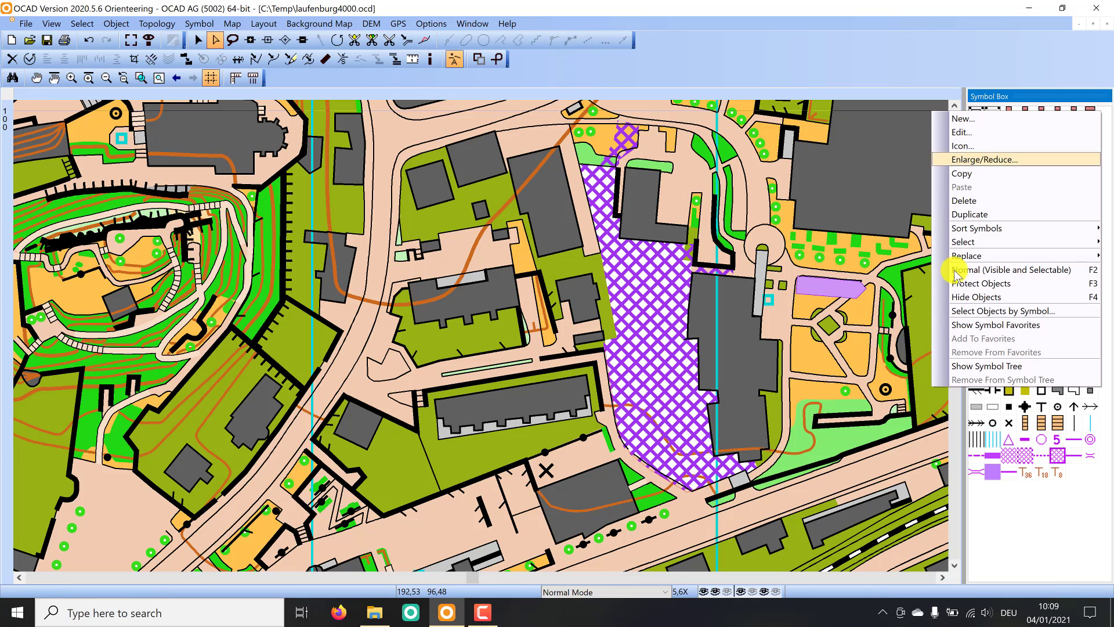
pyautogui.click(965, 312)
pyautogui.rightClick(988, 109)
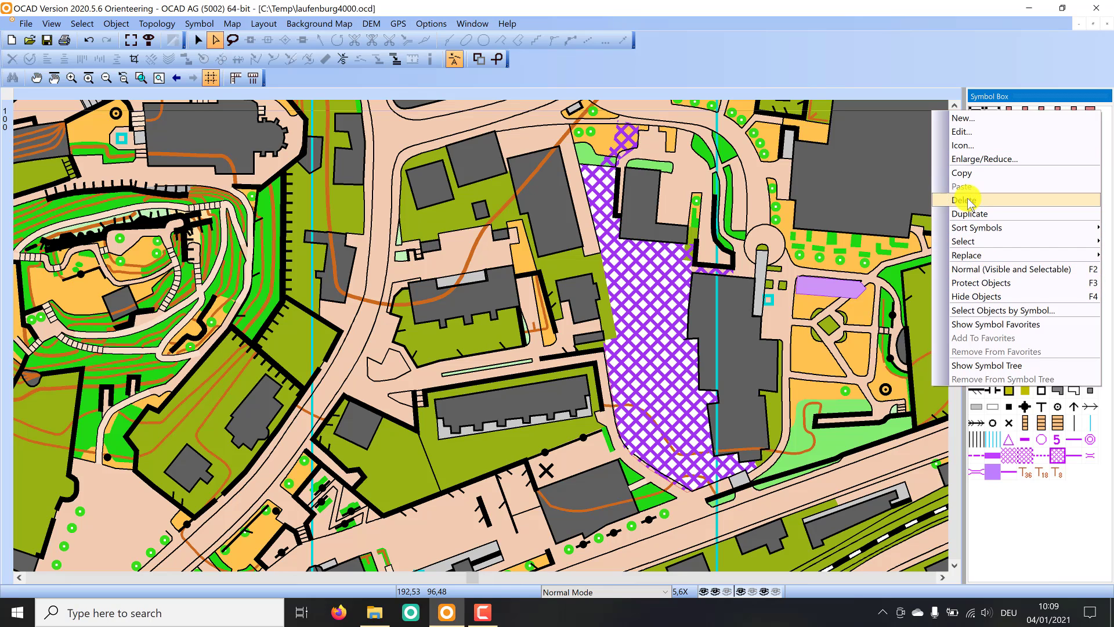
pyautogui.click(966, 200)
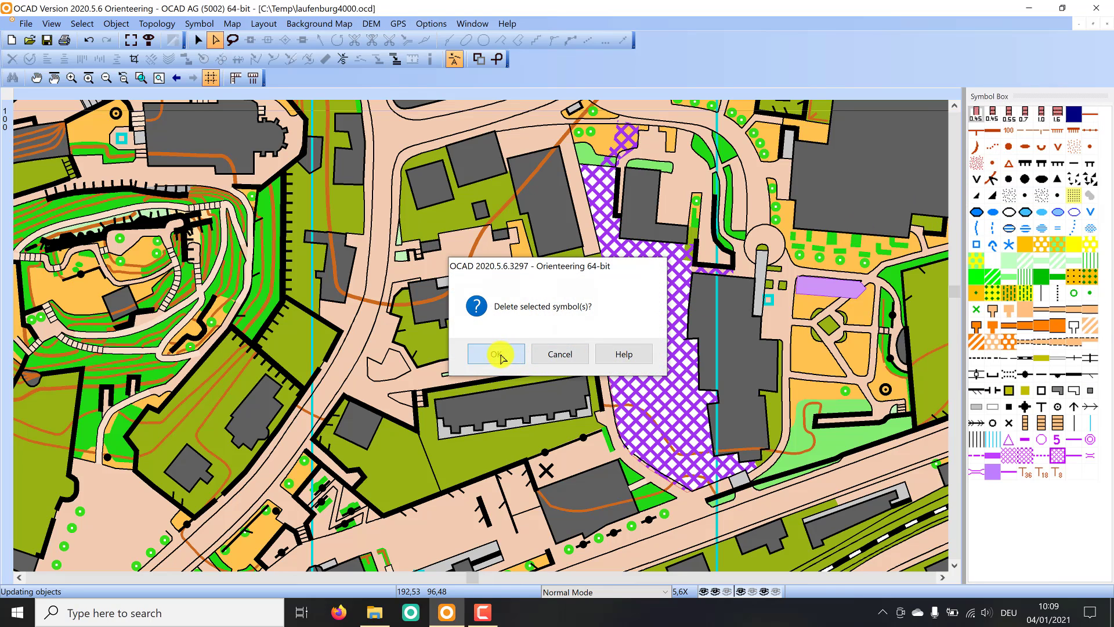
pyautogui.click(497, 352)
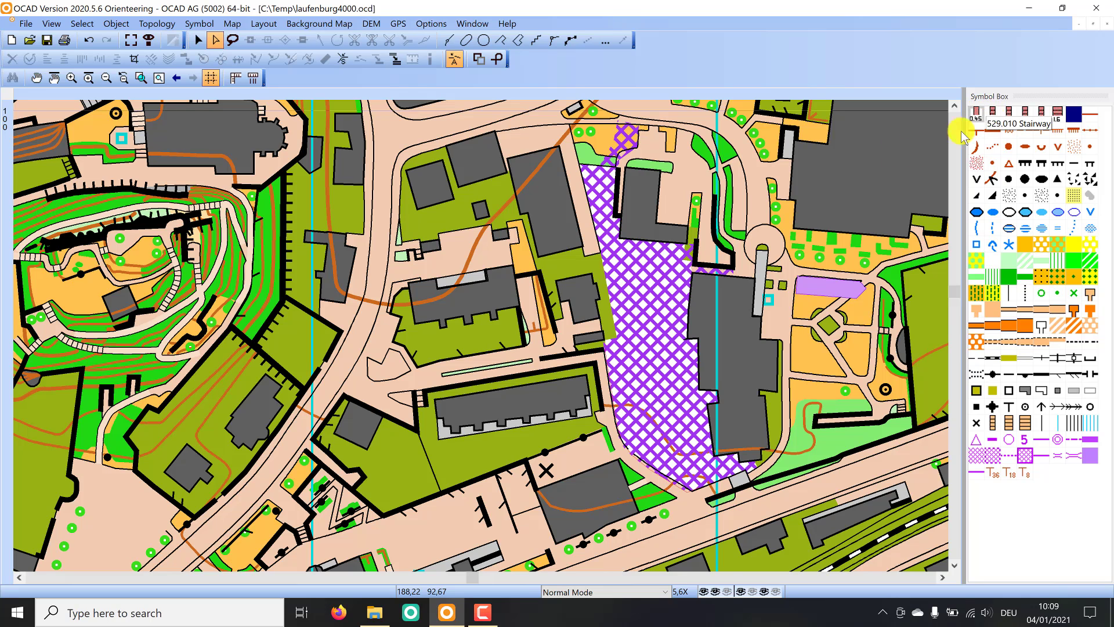
# - Select the 529.007 Stairway beside the small building in the old town and examine the double-line settings of the 532.000 Stairway, 1.6 m symbol
pyautogui.scroll(4, 322, 376)
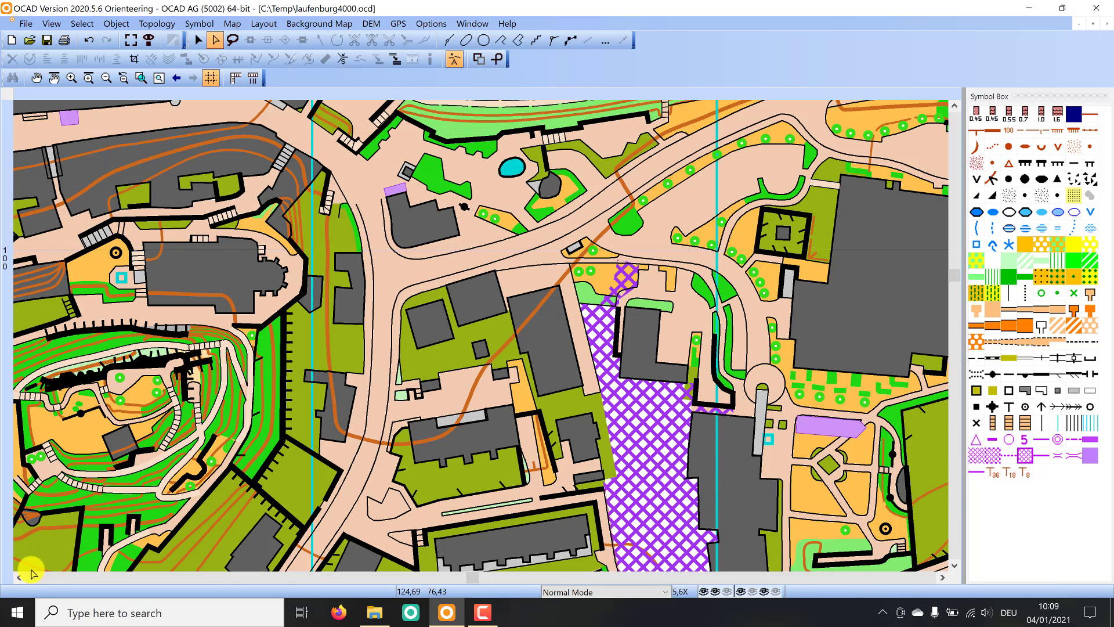
pyautogui.click(19, 578)
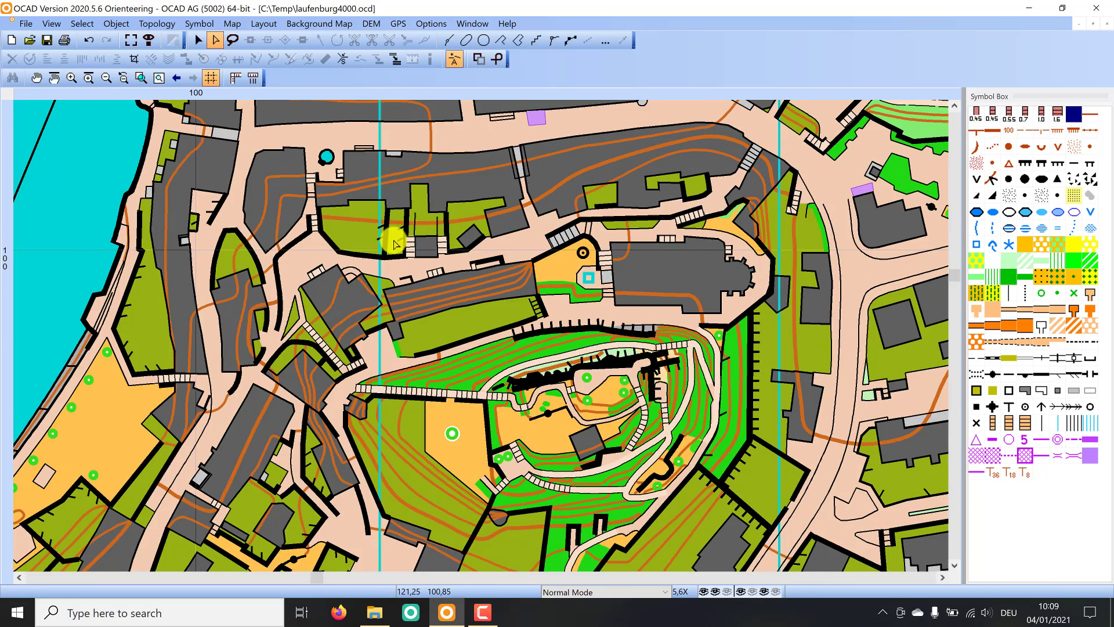
pyautogui.scroll(3, 394, 245)
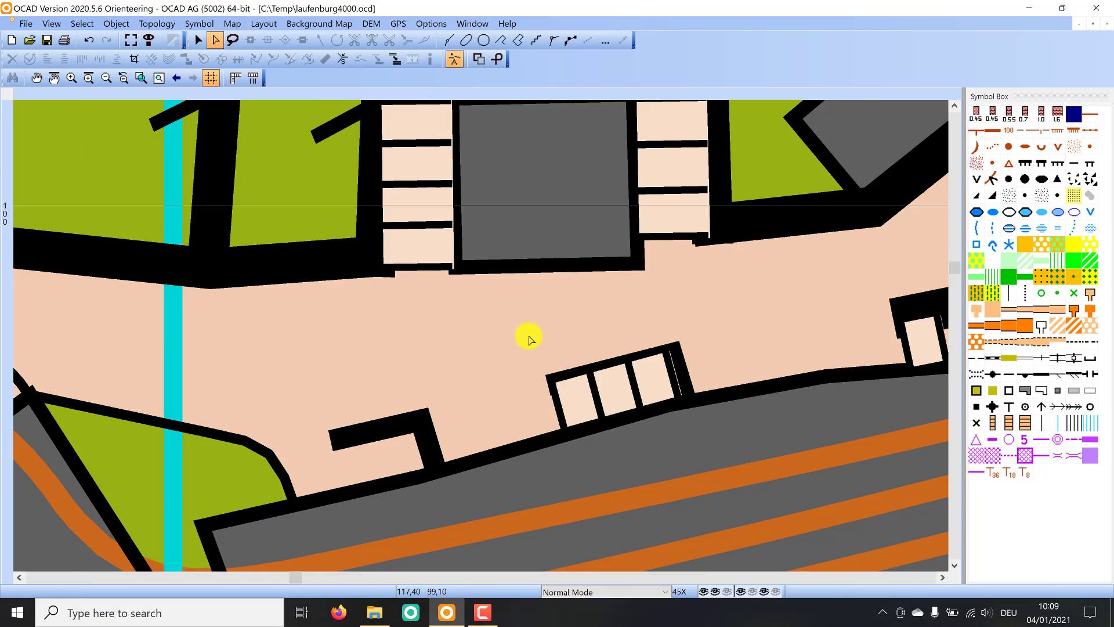
pyautogui.scroll(4, 528, 337)
pyautogui.click(427, 327)
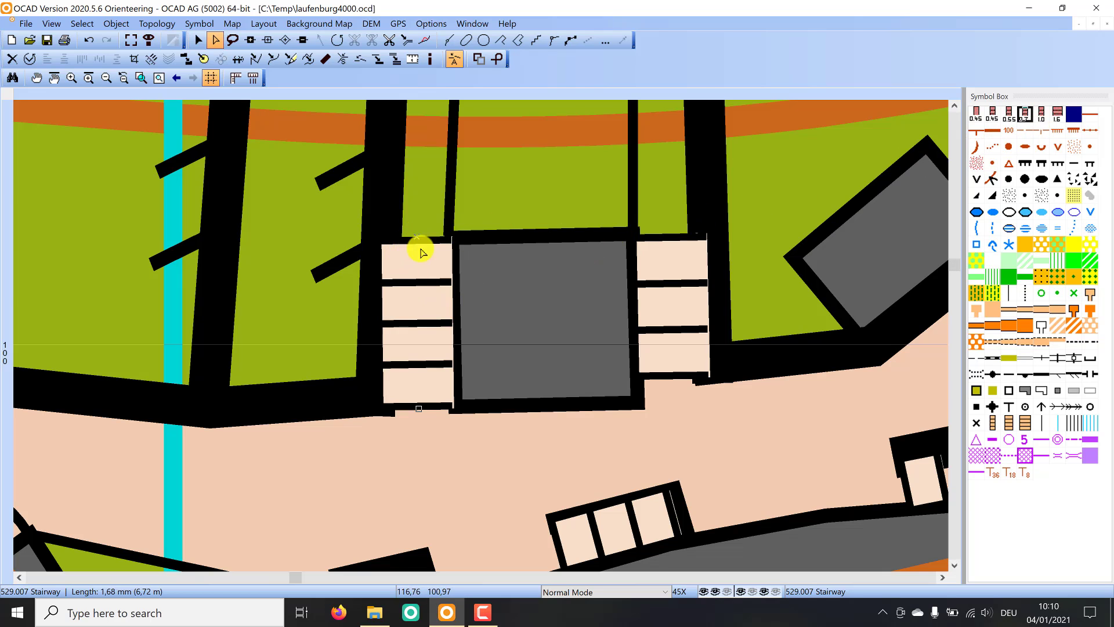
pyautogui.rightClick(993, 426)
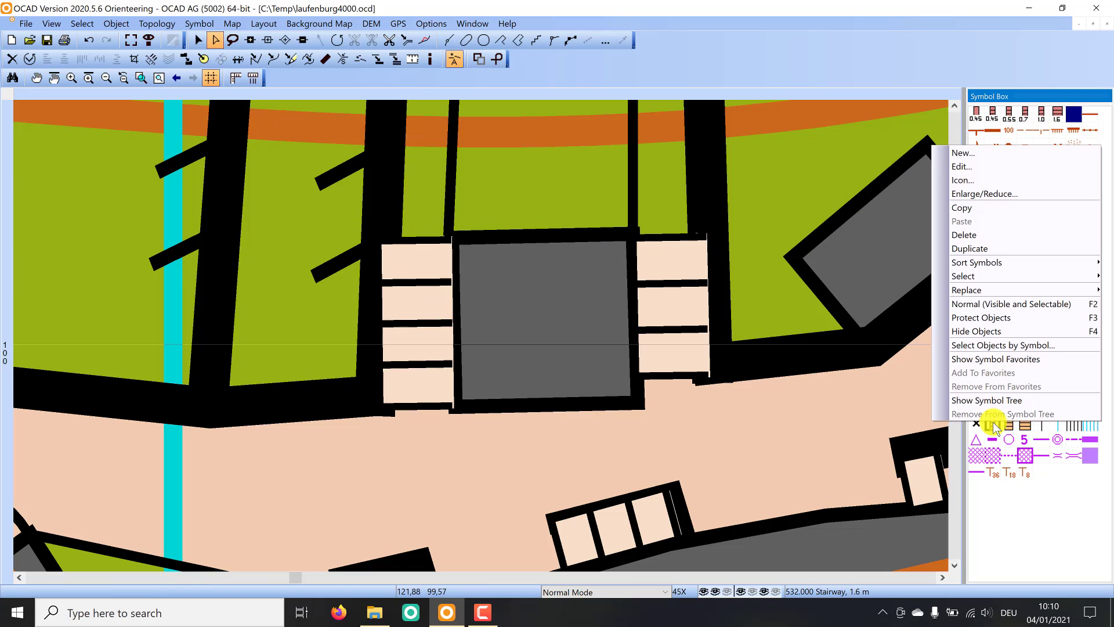
pyautogui.press('Escape')
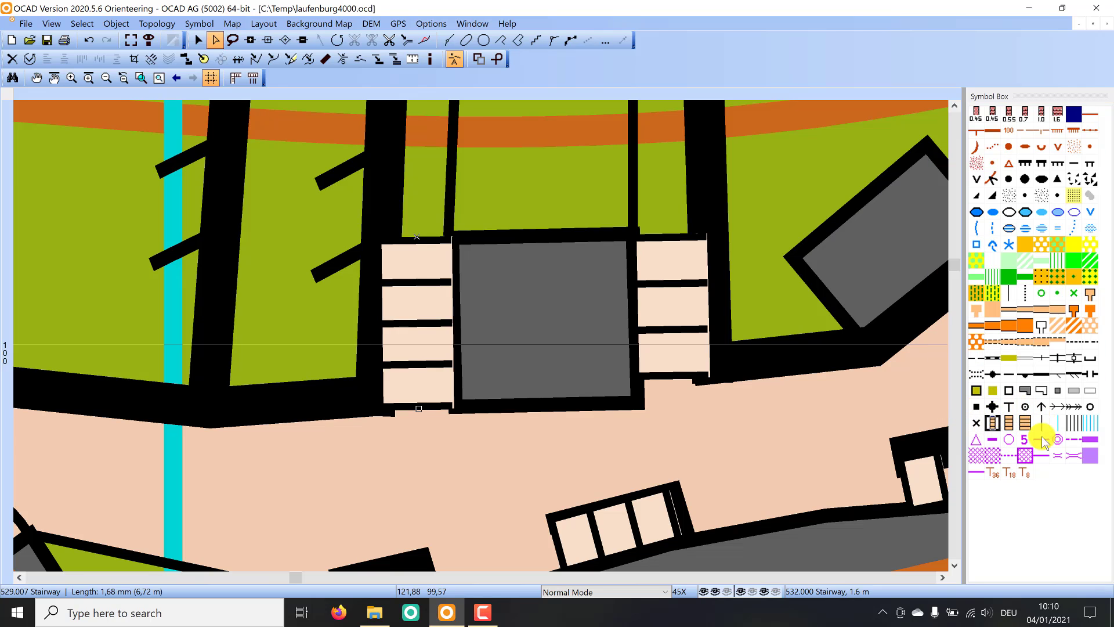
pyautogui.rightClick(993, 423)
pyautogui.click(972, 157)
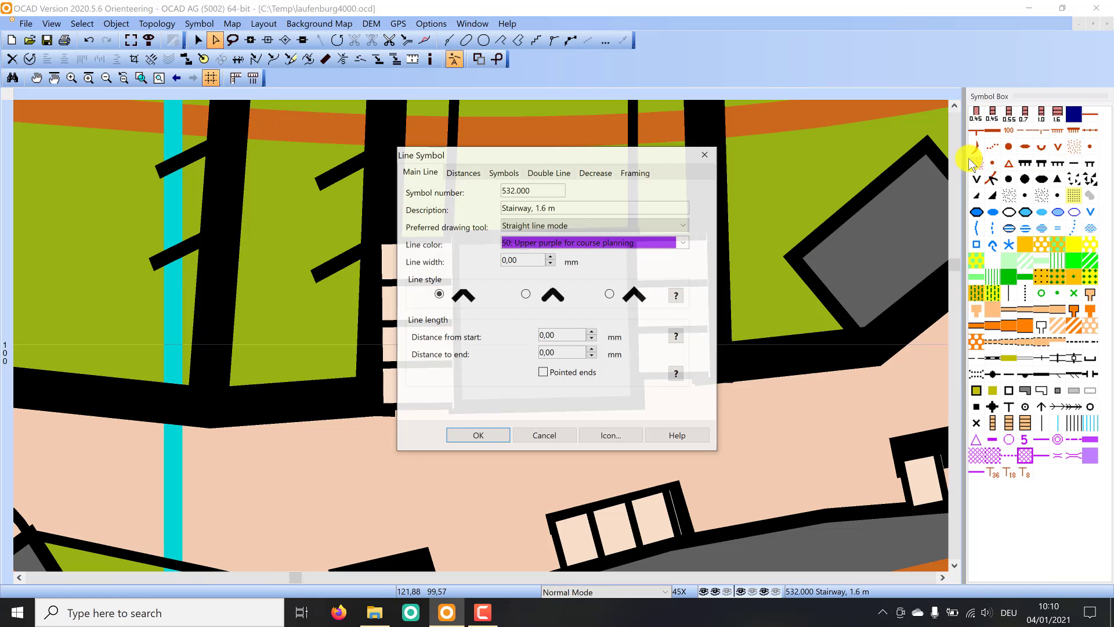
pyautogui.click(541, 174)
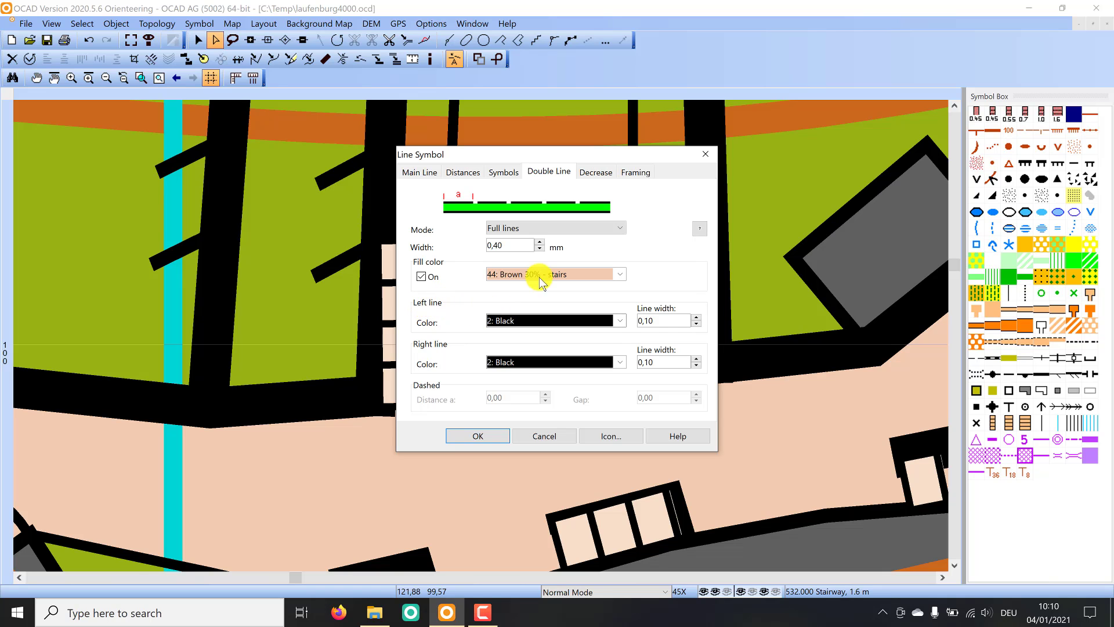
pyautogui.click(707, 155)
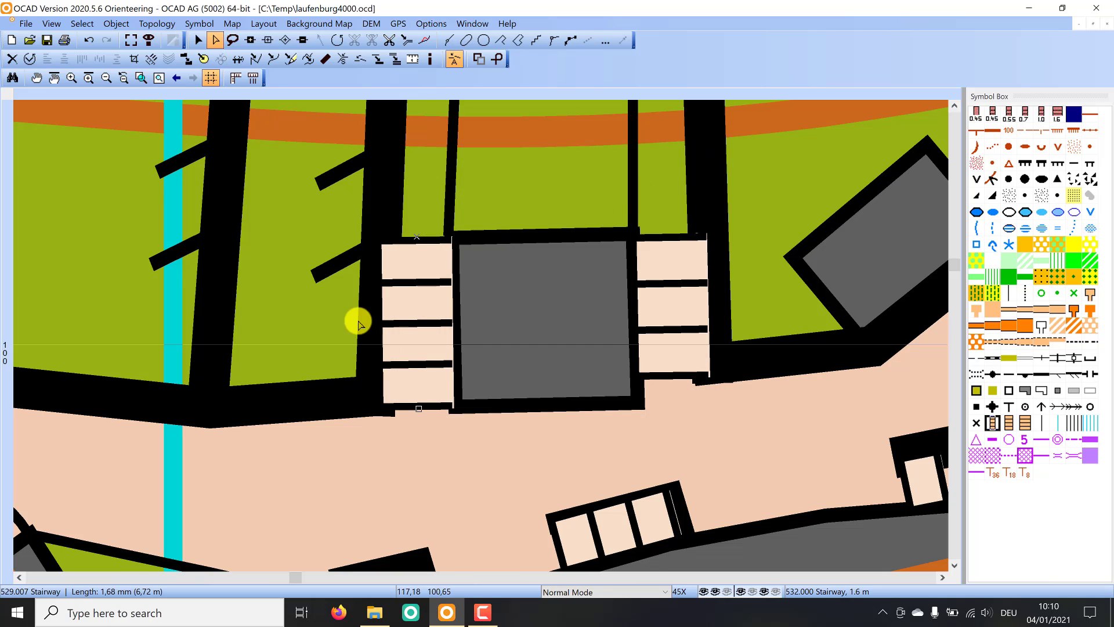
# - Edit the 529.007 Stairway symbol and set its double-line fill color to 44: Brown 30% - stairs
pyautogui.click(413, 299)
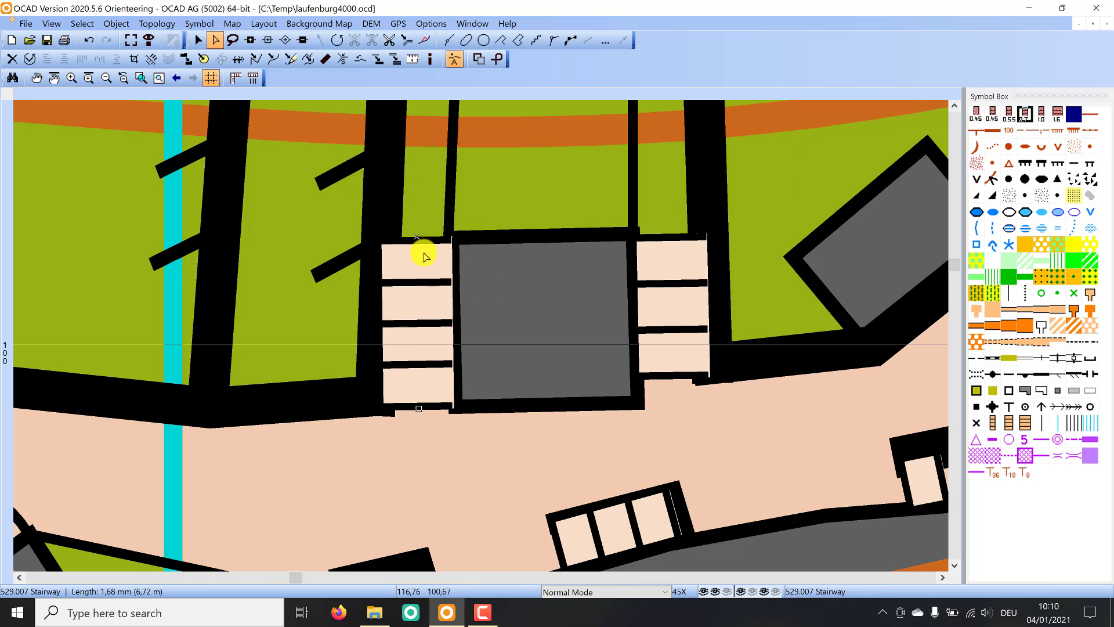
pyautogui.rightClick(1026, 110)
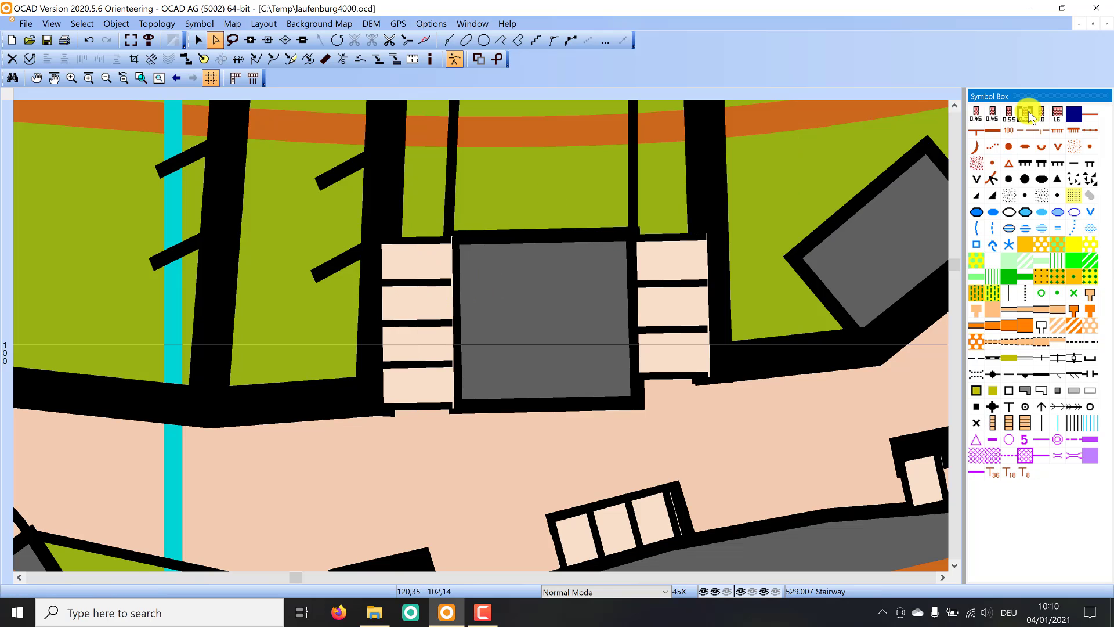
pyautogui.click(1010, 133)
pyautogui.click(548, 171)
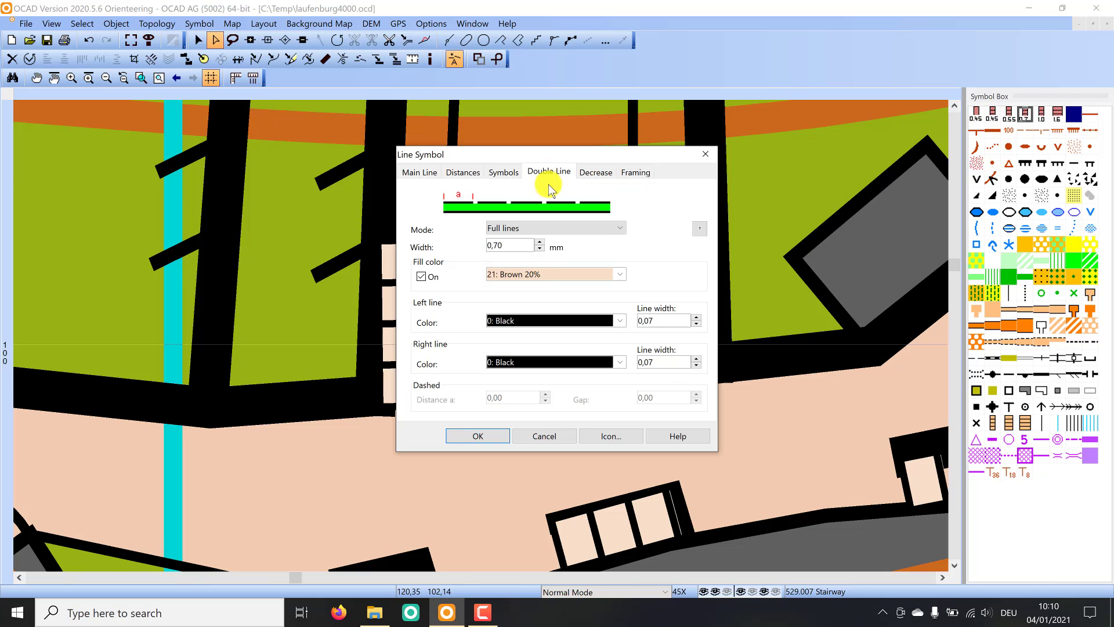
pyautogui.click(541, 275)
pyautogui.scroll(-5, 546, 303)
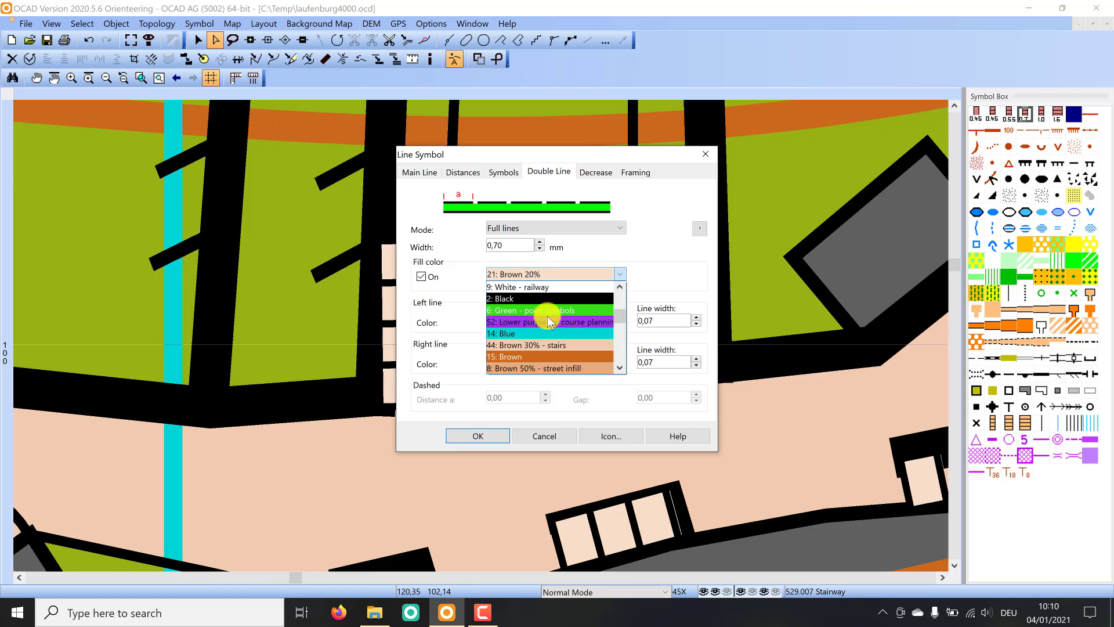
pyautogui.click(520, 317)
# - Set both the left and right line colors of the 529.007 Stairway symbol to 2: Black and apply the changes
pyautogui.click(521, 319)
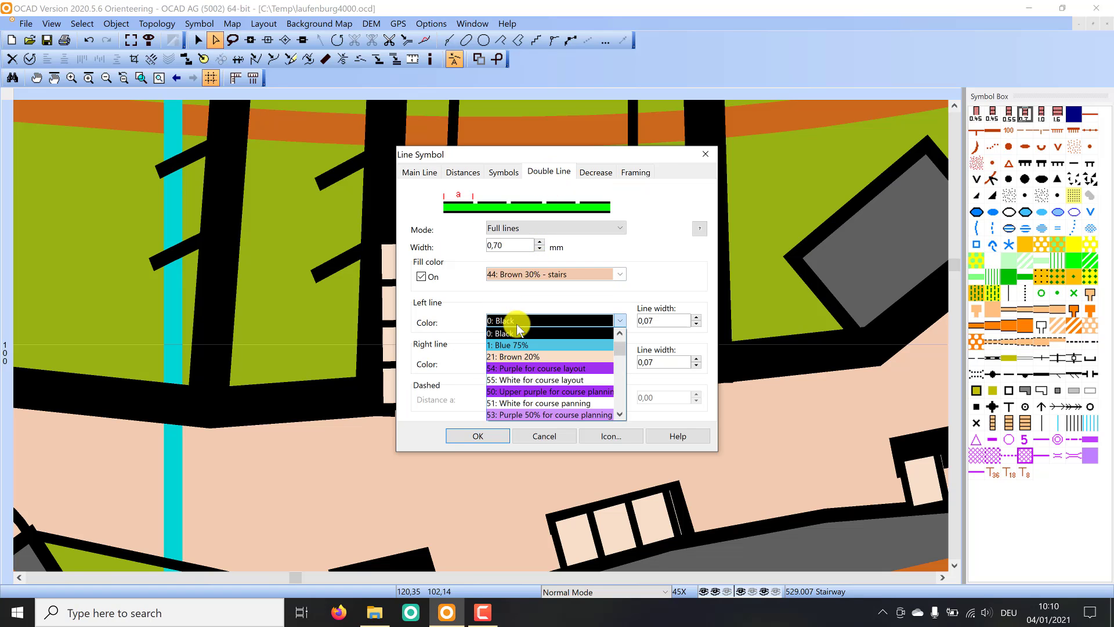
pyautogui.scroll(-4, 511, 366)
pyautogui.click(508, 372)
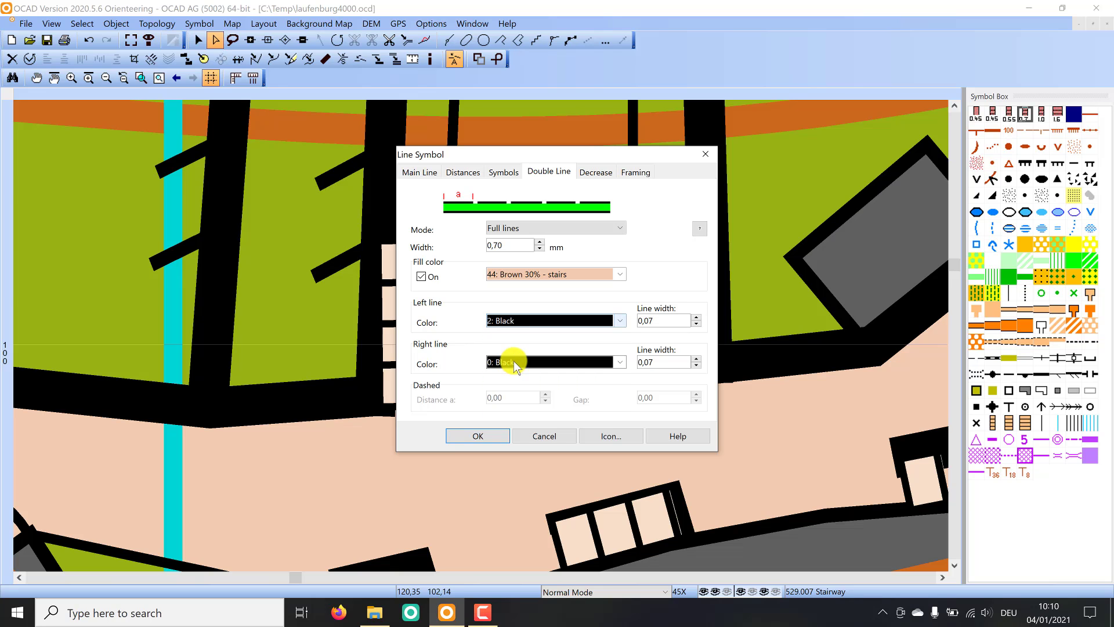
pyautogui.click(509, 362)
pyautogui.scroll(-4, 509, 386)
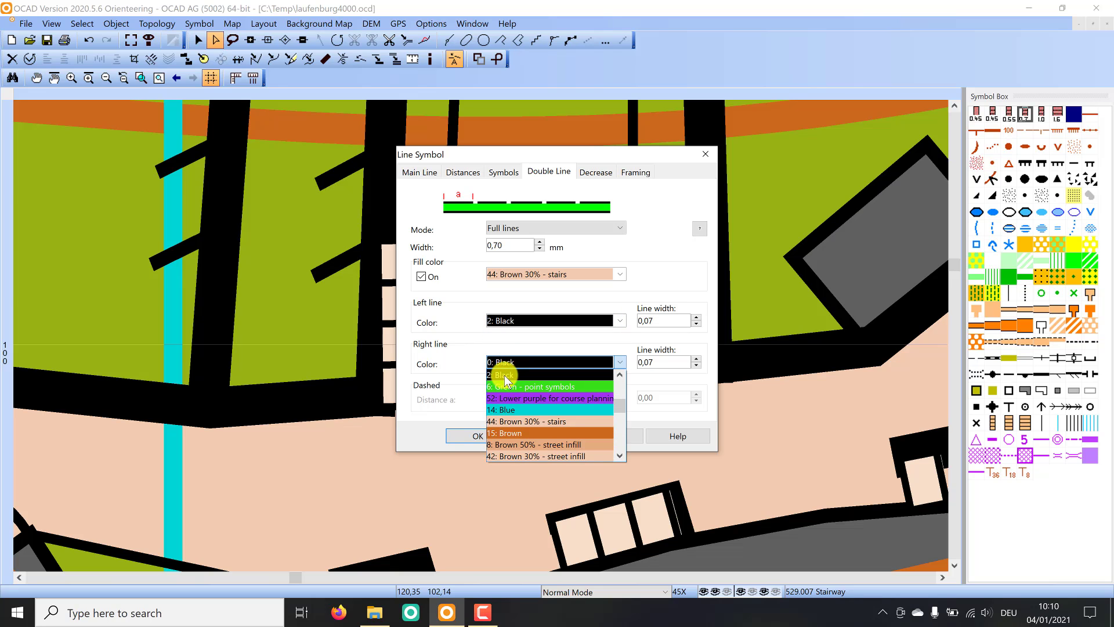
pyautogui.click(499, 375)
pyautogui.click(478, 436)
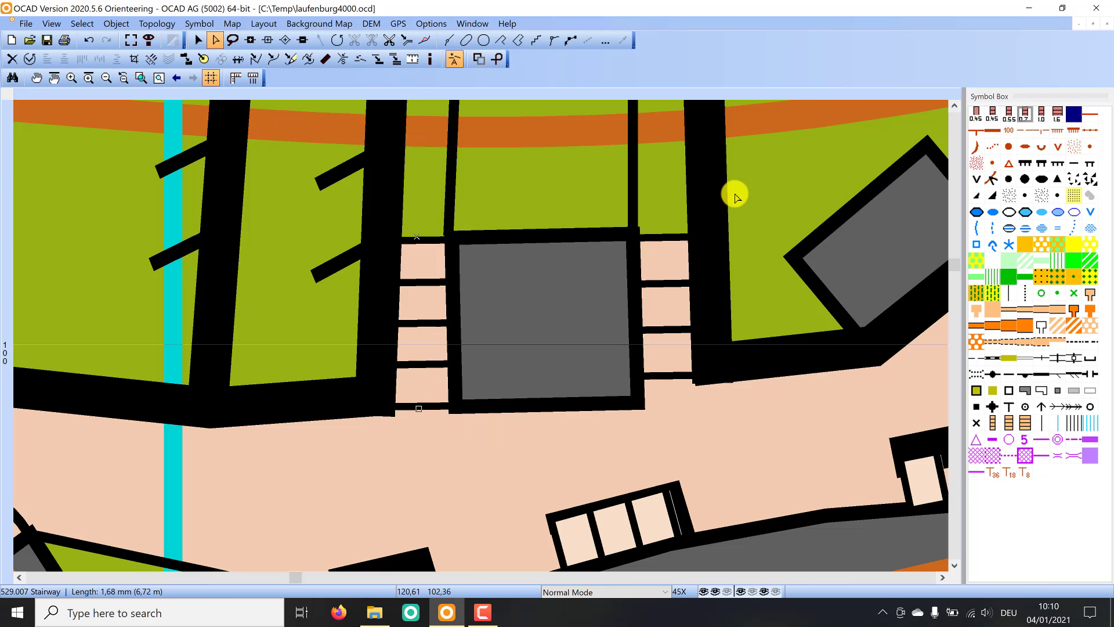
# - Move the six old 529 Stairway symbols, 0.45 to 1.6, behind the 532 Stairway symbols in the symbol set
pyautogui.scroll(-1, 652, 326)
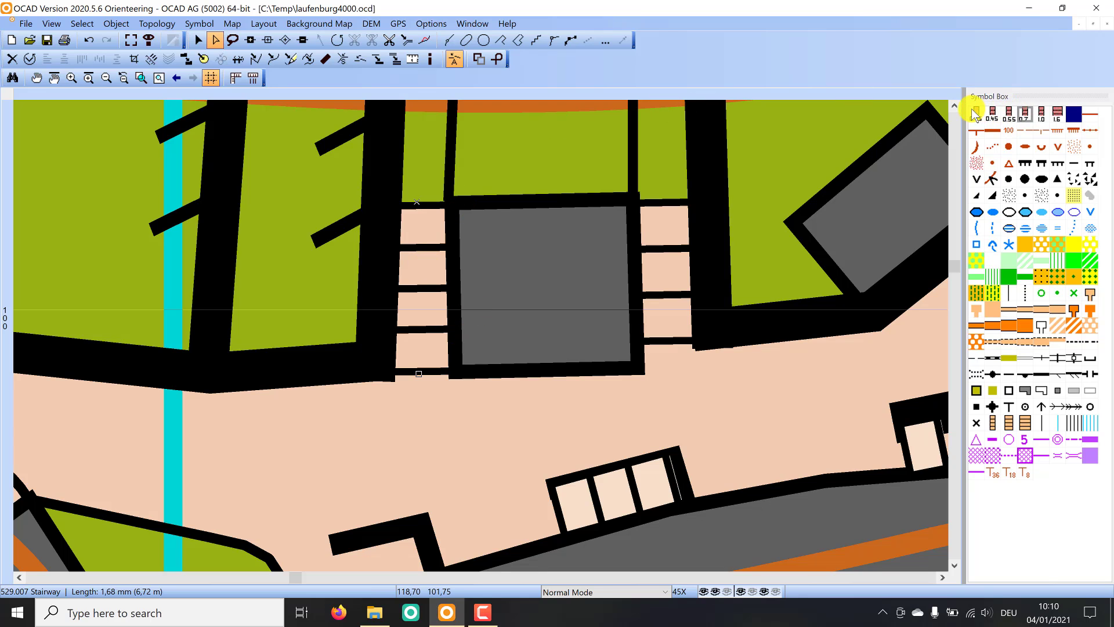
pyautogui.click(1058, 115)
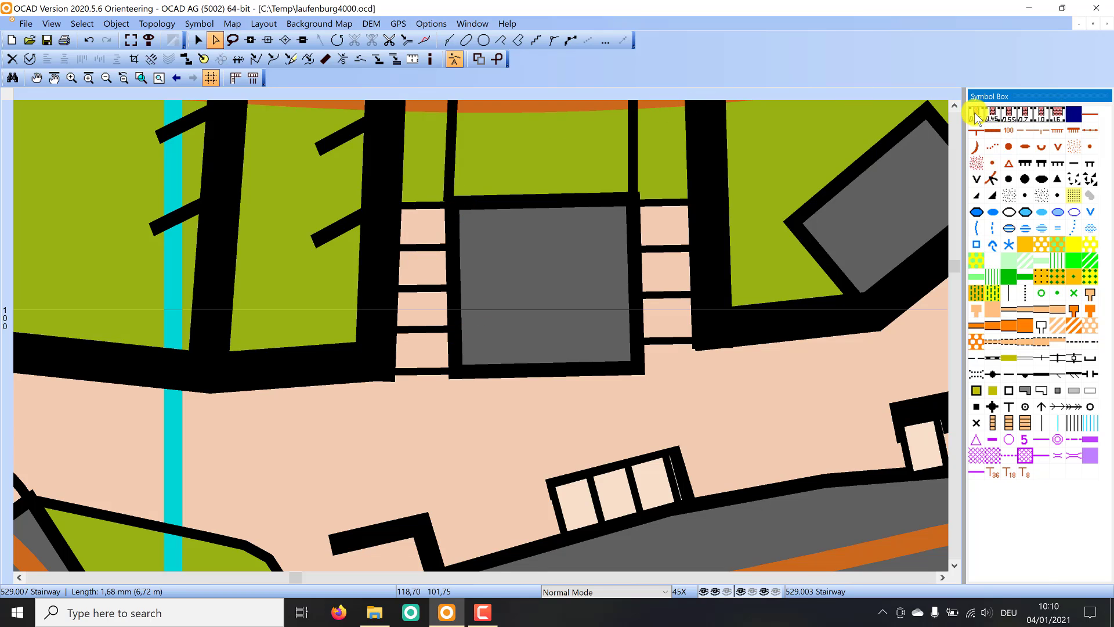
pyautogui.keyDown('shift'); pyautogui.click(975, 113); pyautogui.keyUp('shift')
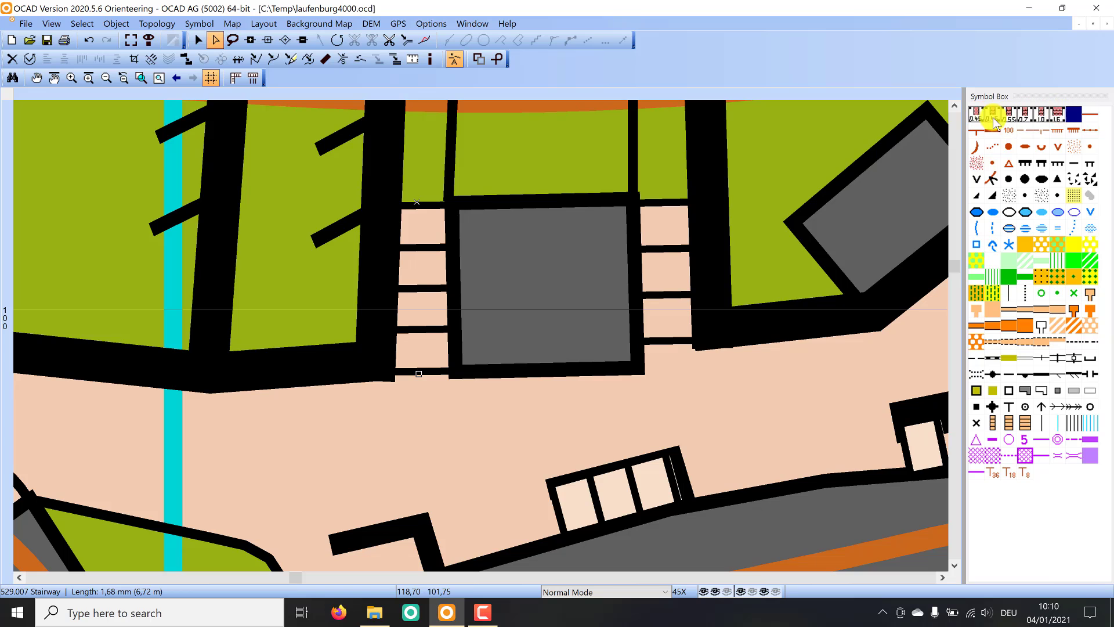
pyautogui.moveTo(978, 118); pyautogui.dragTo(1038, 422)
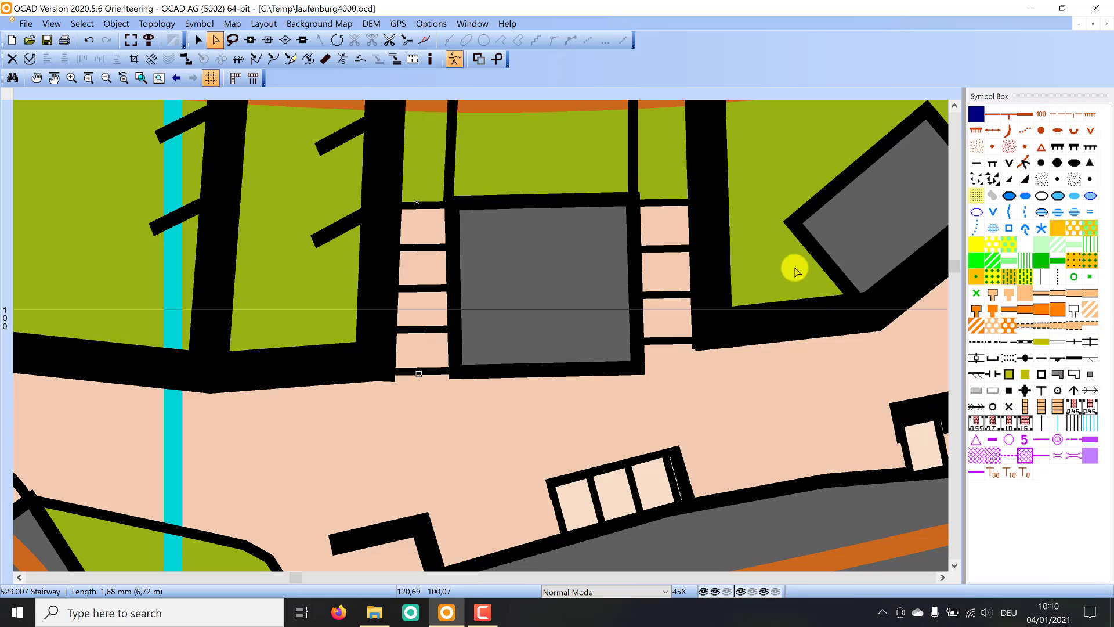
# - Select all objects using the 1.000 Braun Fläche symbol and locate them one after another on the map
pyautogui.click(977, 117)
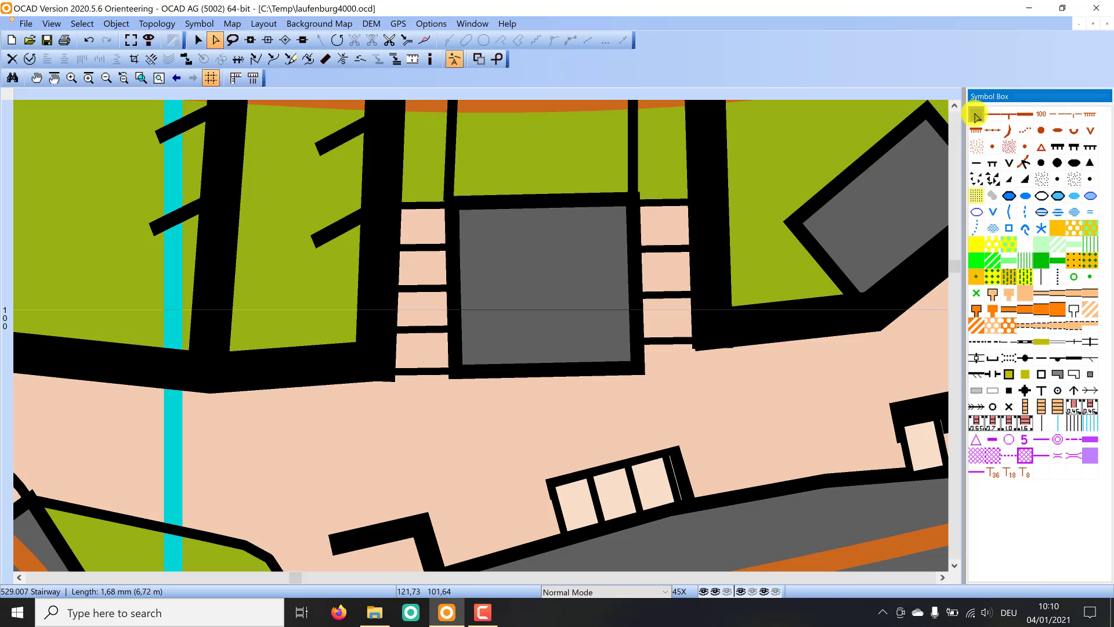
pyautogui.rightClick(977, 116)
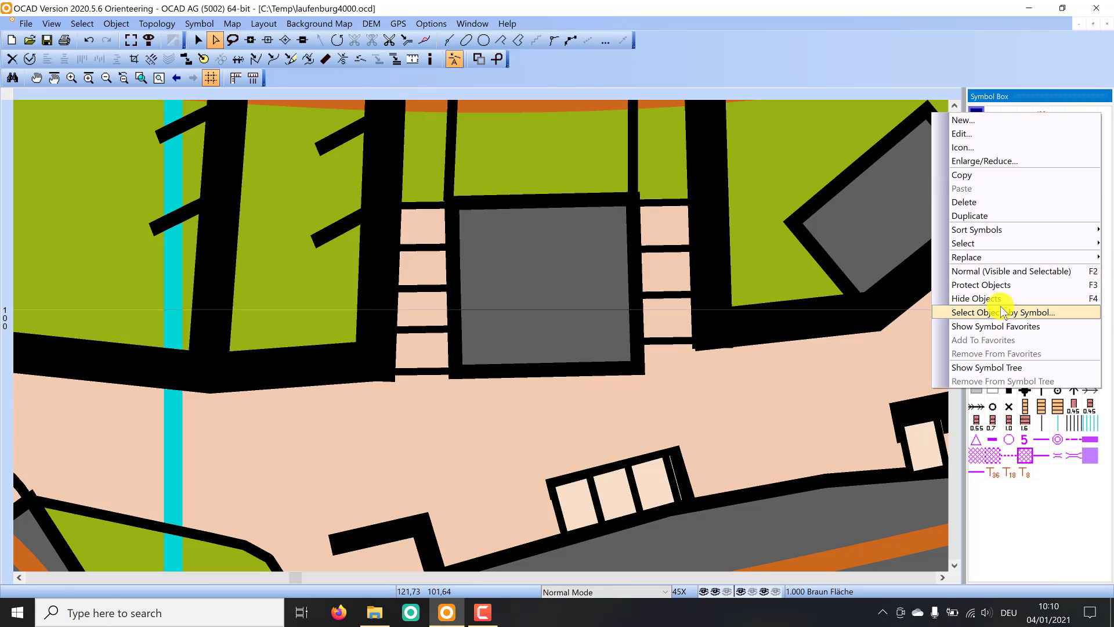
pyautogui.click(976, 311)
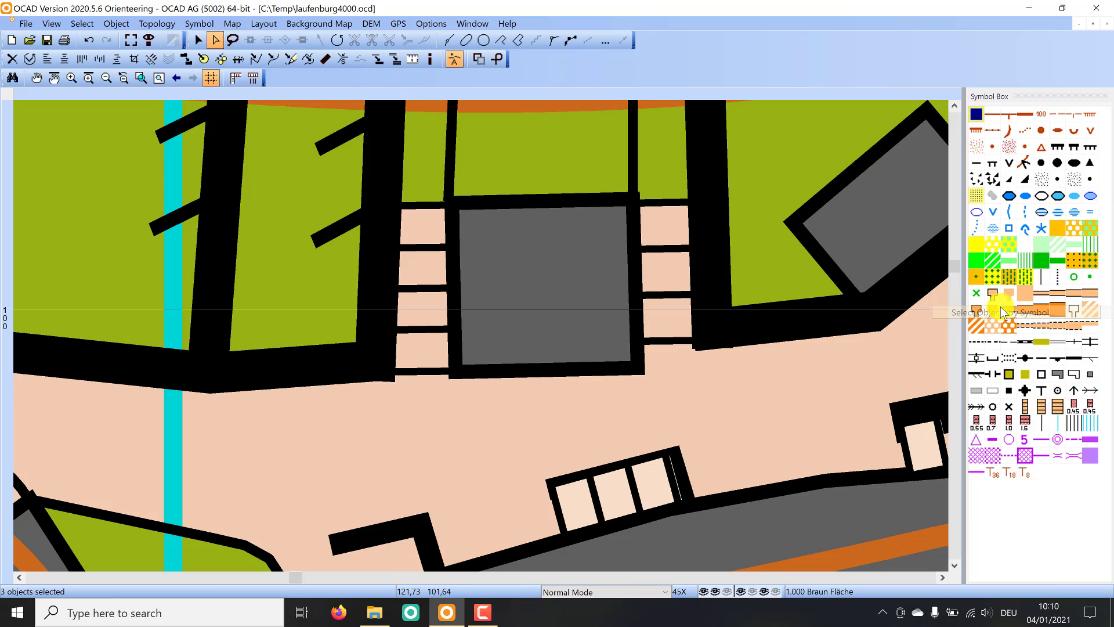
pyautogui.click(16, 79)
pyautogui.scroll(-3, 503, 281)
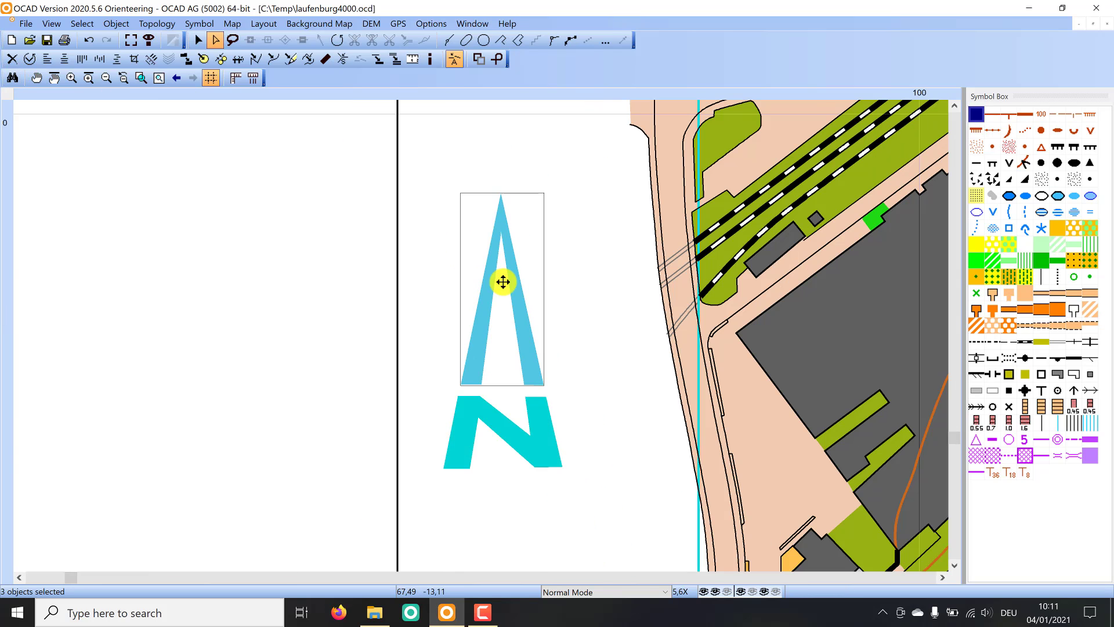
pyautogui.click(14, 80)
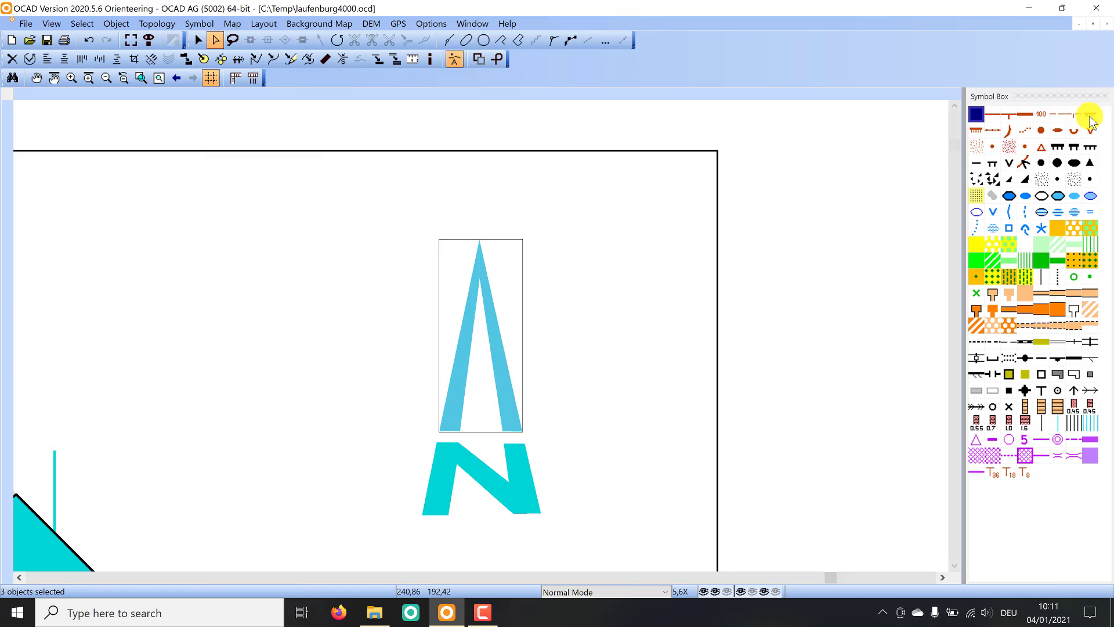
# - Change all objects using the 1.000 Braun Fläche symbol to 301.001 Uncrossable body of water (area), matching the north arrow's letter N
pyautogui.click(508, 488)
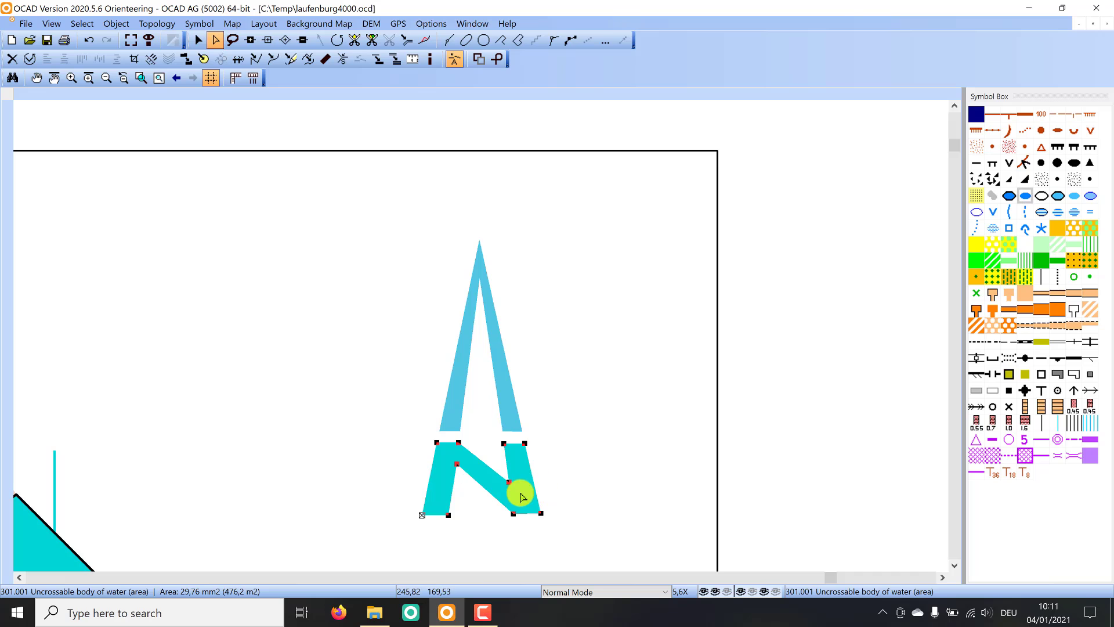
pyautogui.rightClick(975, 115)
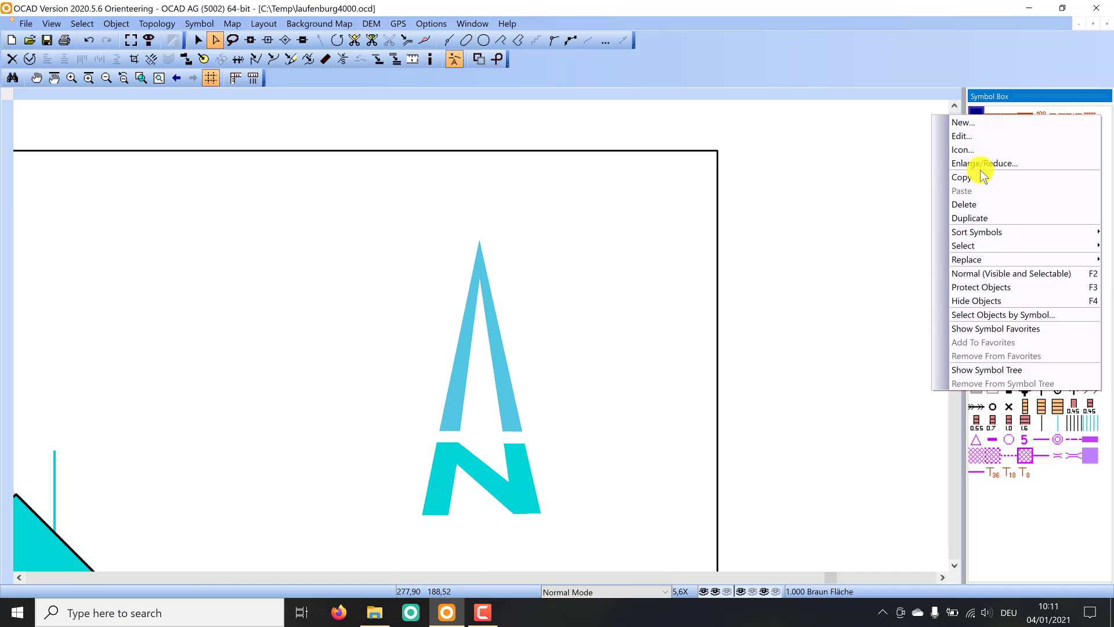
pyautogui.click(969, 314)
pyautogui.click(1025, 196)
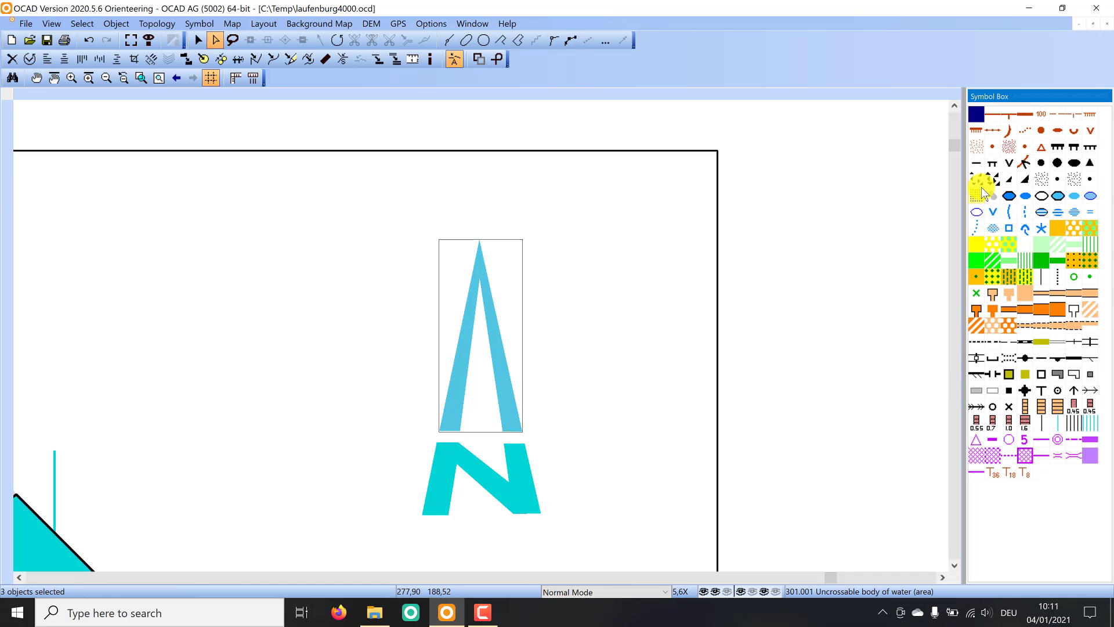
pyautogui.click(360, 60)
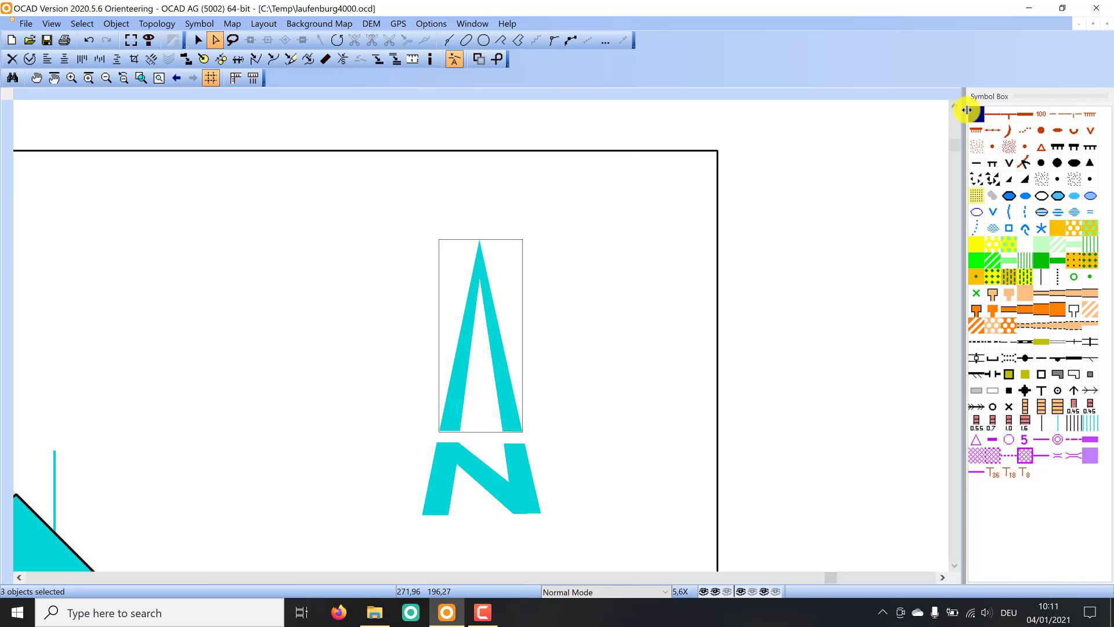
# - Check for remaining objects using the 1.000 Braun Fläche symbol and delete that symbol from the symbol set
pyautogui.click(976, 114)
pyautogui.rightClick(976, 113)
pyautogui.click(977, 314)
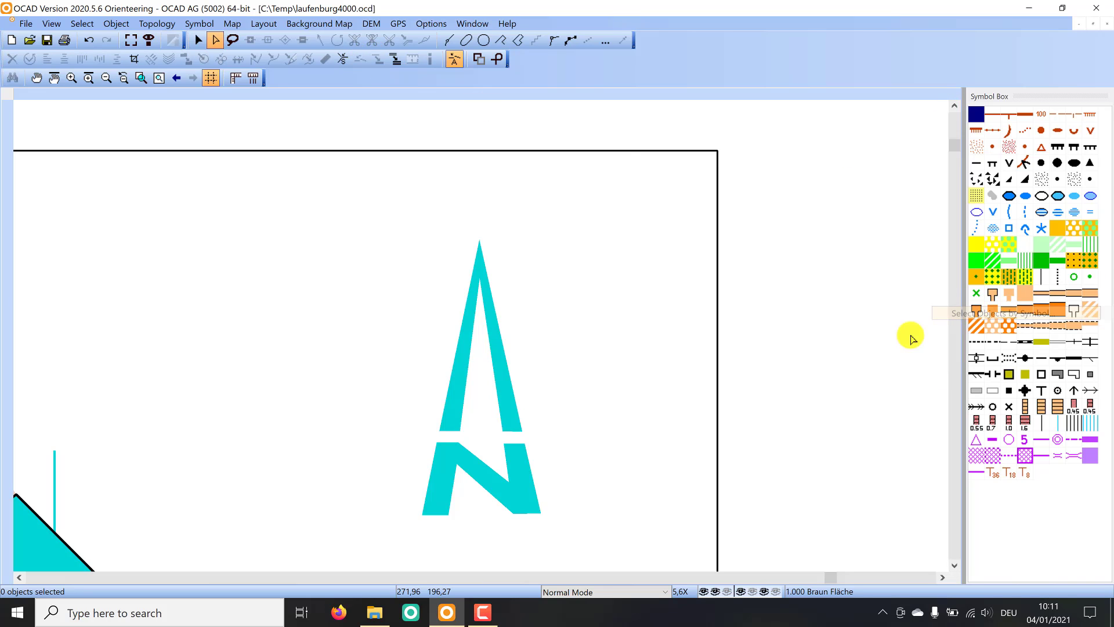
pyautogui.rightClick(977, 111)
pyautogui.click(968, 201)
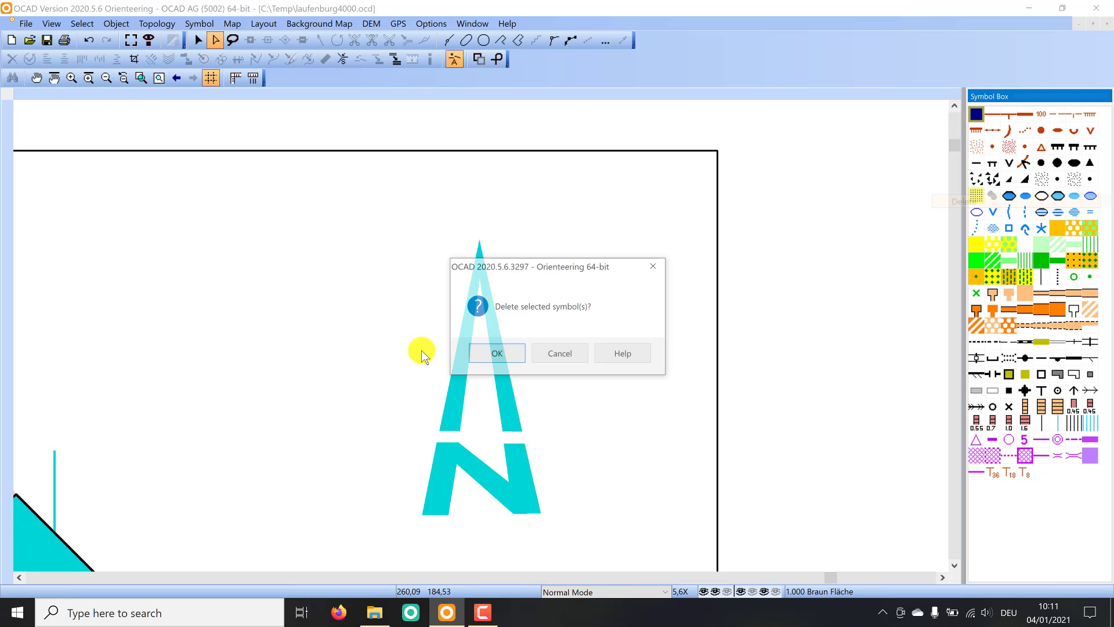
pyautogui.click(511, 353)
# - Select all objects using the 301.000 Uncrossable body of water (area & border line) symbol and merge them
pyautogui.scroll(-4, 727, 312)
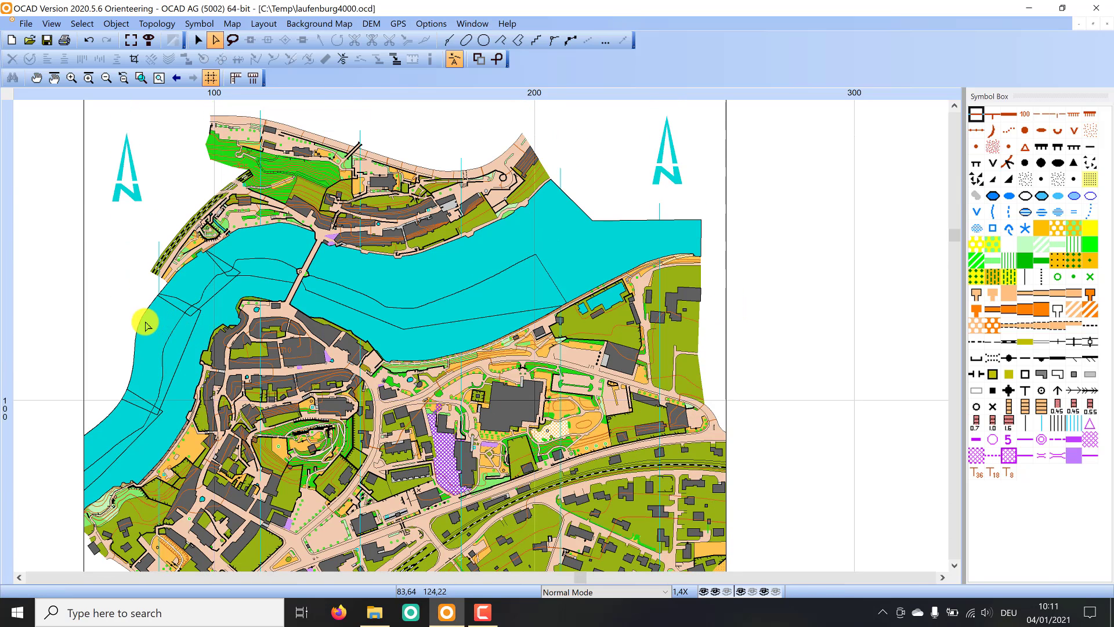
pyautogui.click(145, 317)
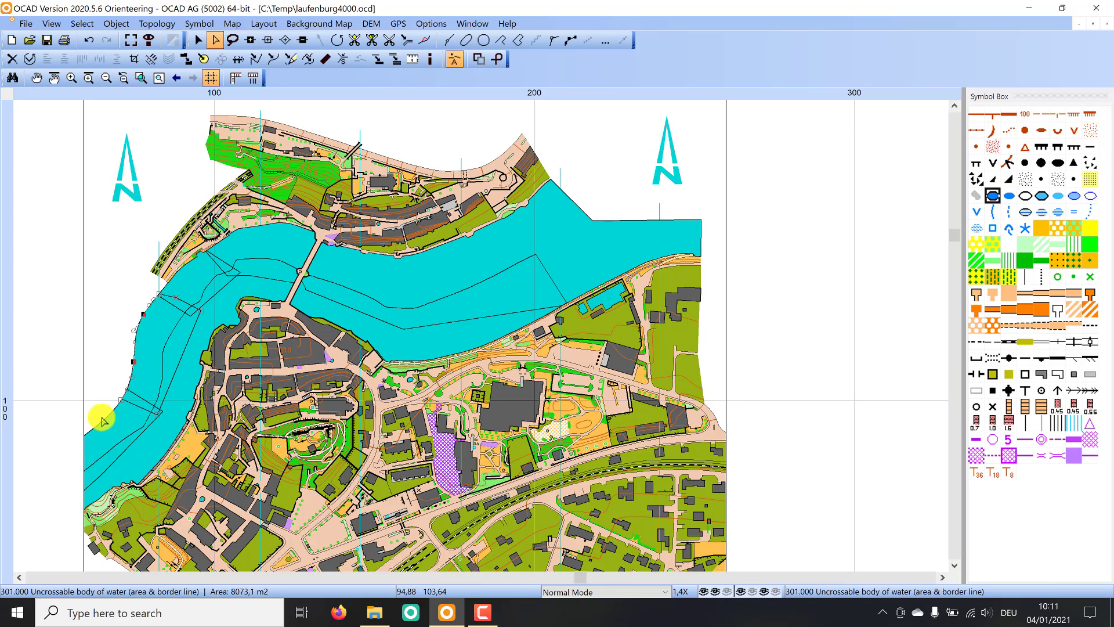
pyautogui.scroll(1, 52, 377)
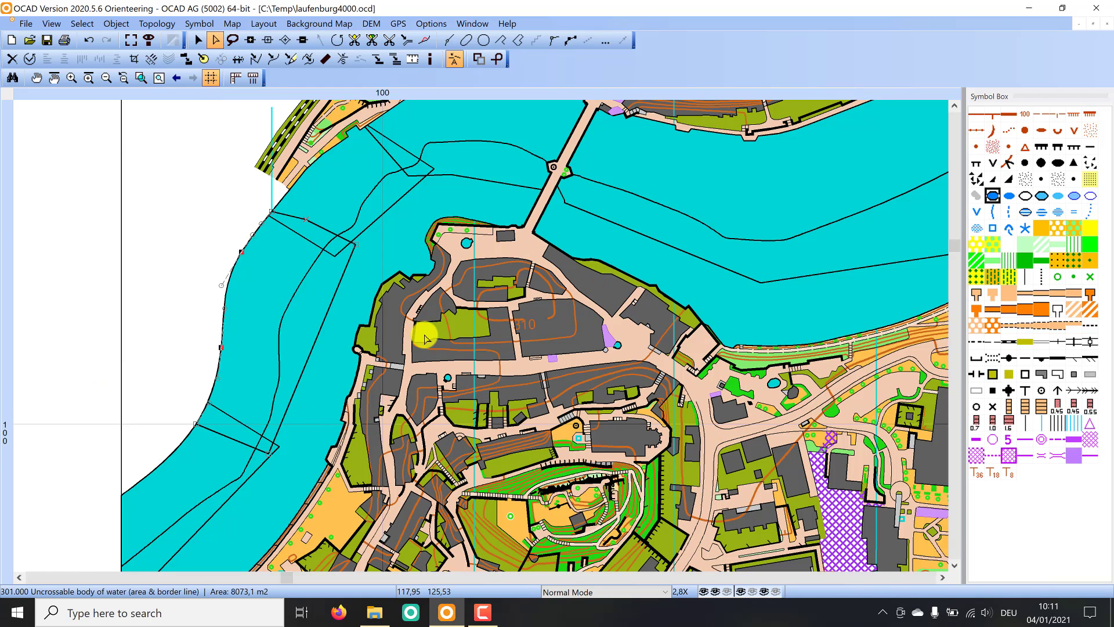
pyautogui.rightClick(992, 196)
pyautogui.click(995, 390)
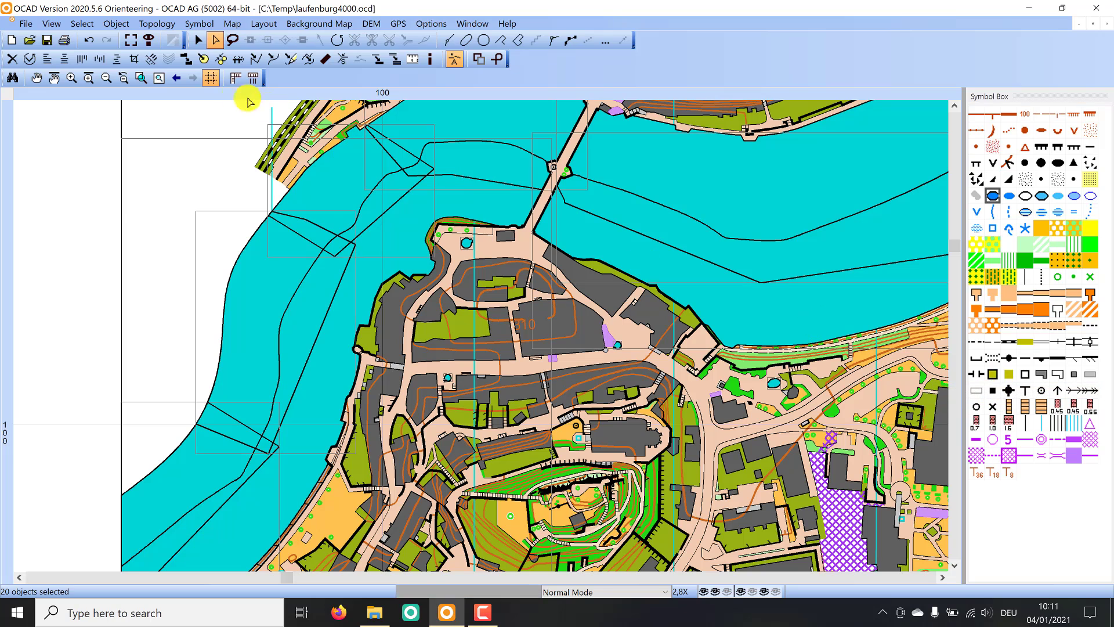
pyautogui.click(222, 60)
pyautogui.scroll(-1, 180, 261)
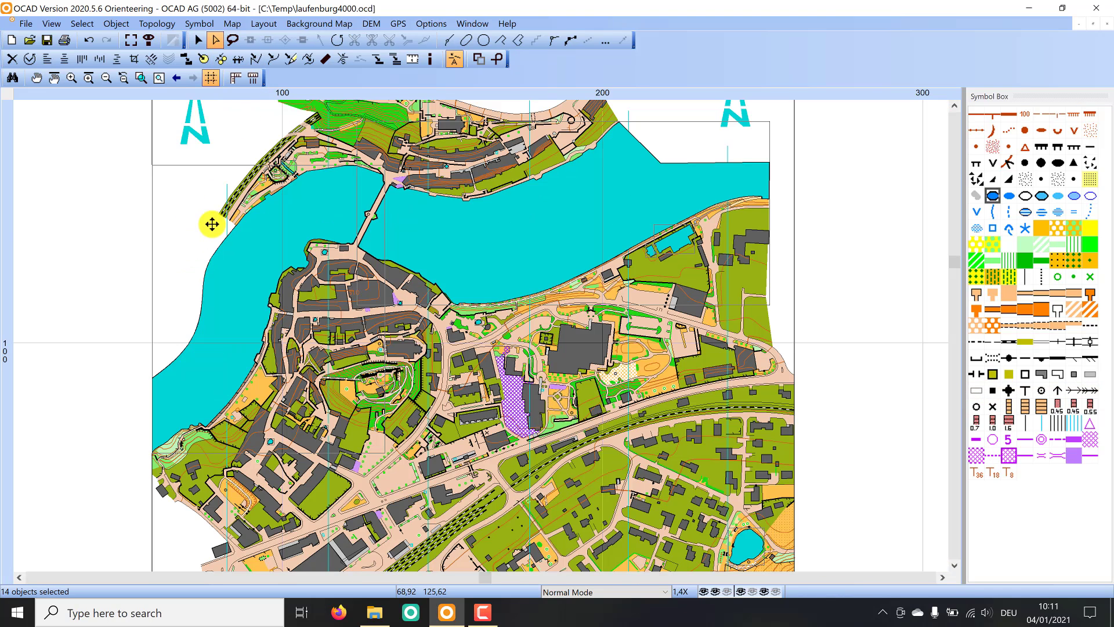
pyautogui.click(120, 219)
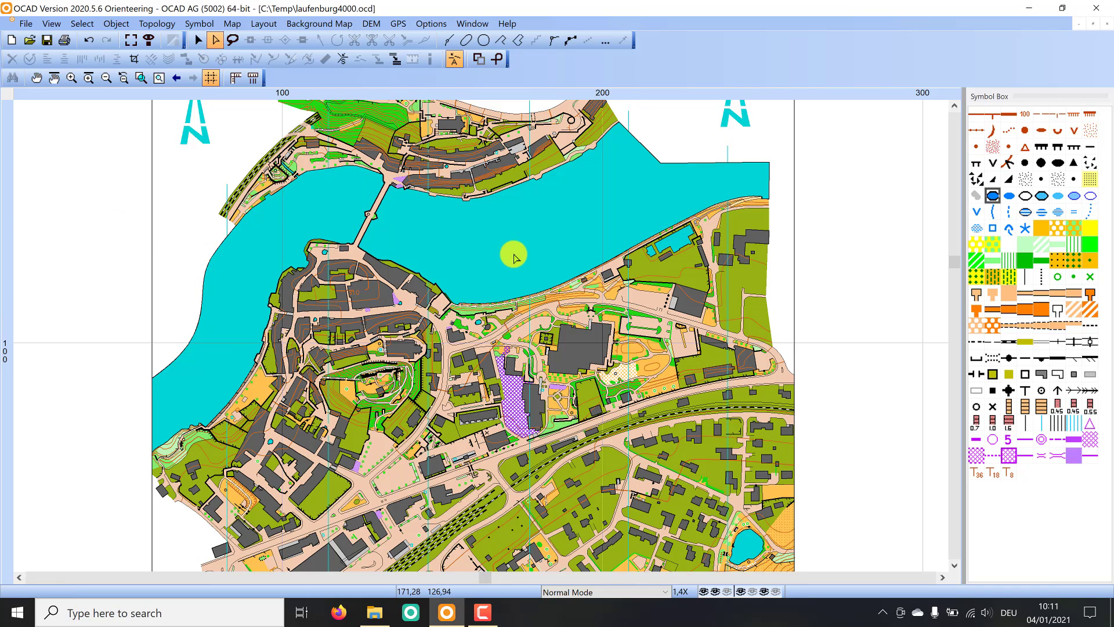
pyautogui.scroll(-1, 514, 256)
pyautogui.scroll(-1, 514, 257)
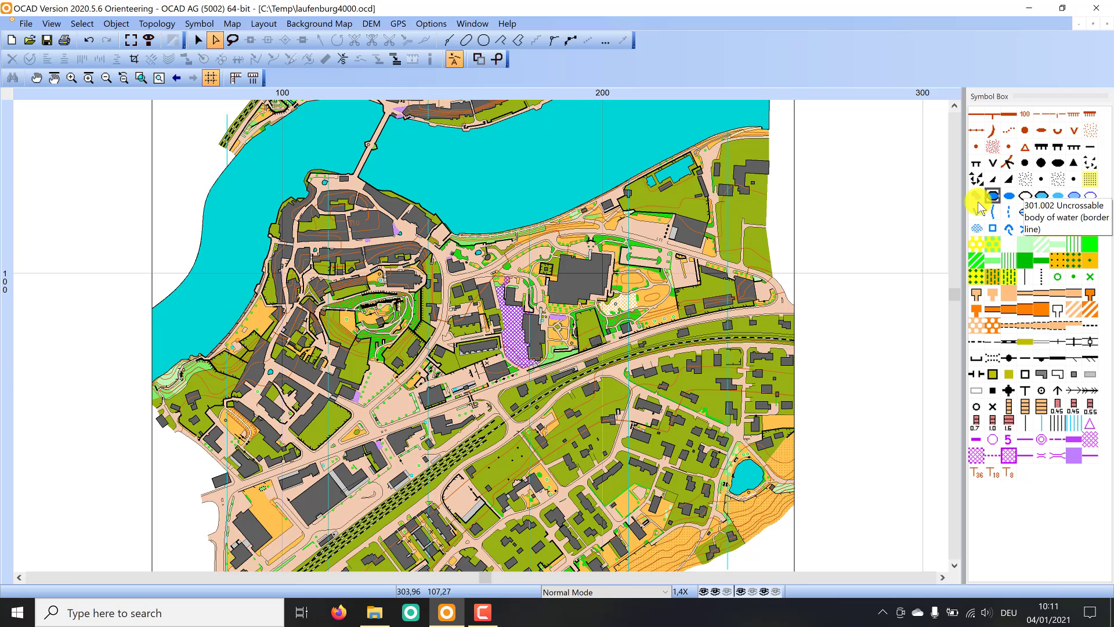
pyautogui.scroll(1, 295, 259)
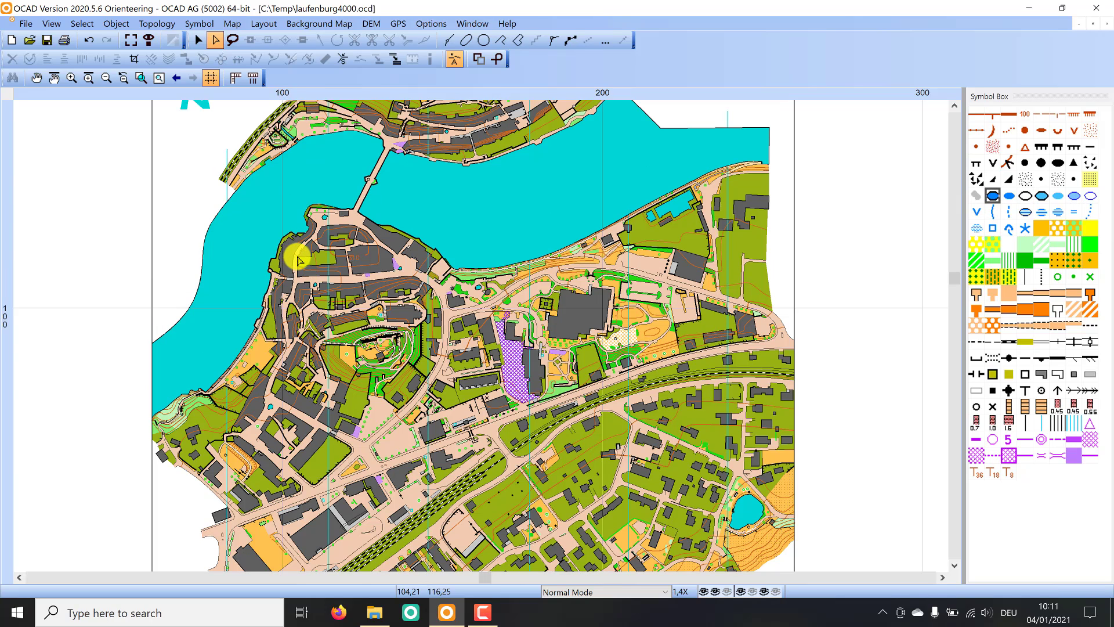
pyautogui.scroll(1, 524, 249)
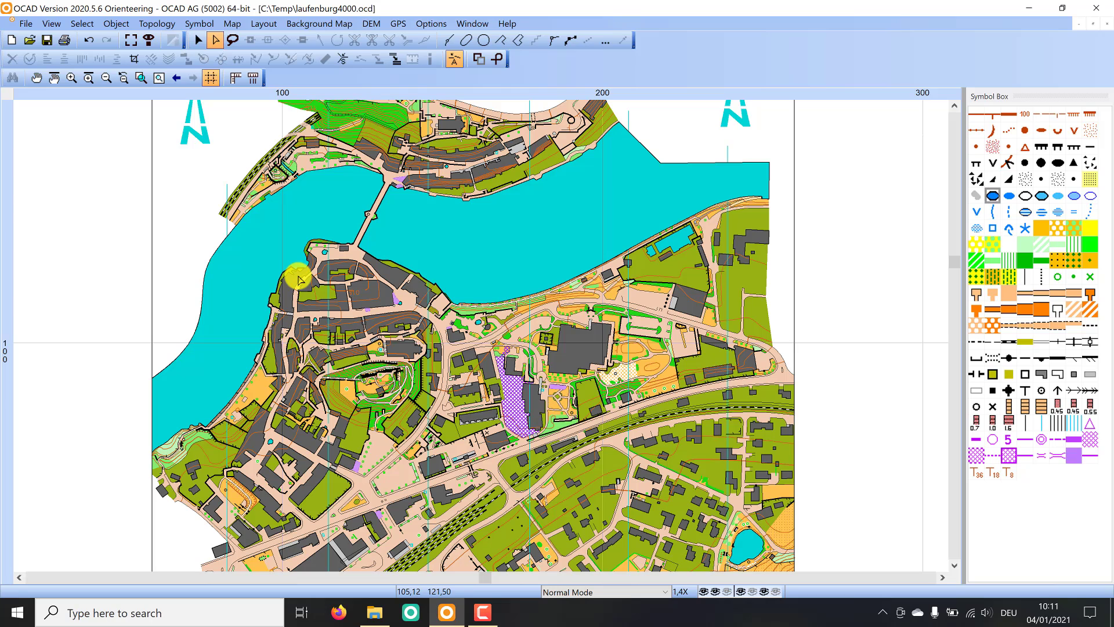
# - Run Optimize / Repair on the map and close the optimization result
pyautogui.click(233, 24)
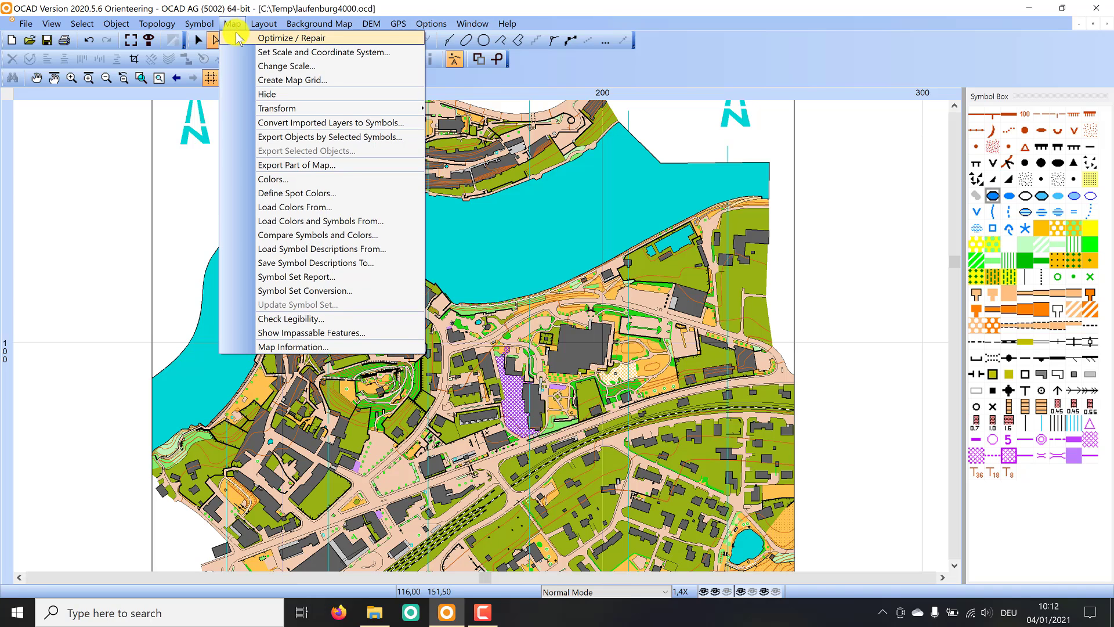
pyautogui.click(238, 37)
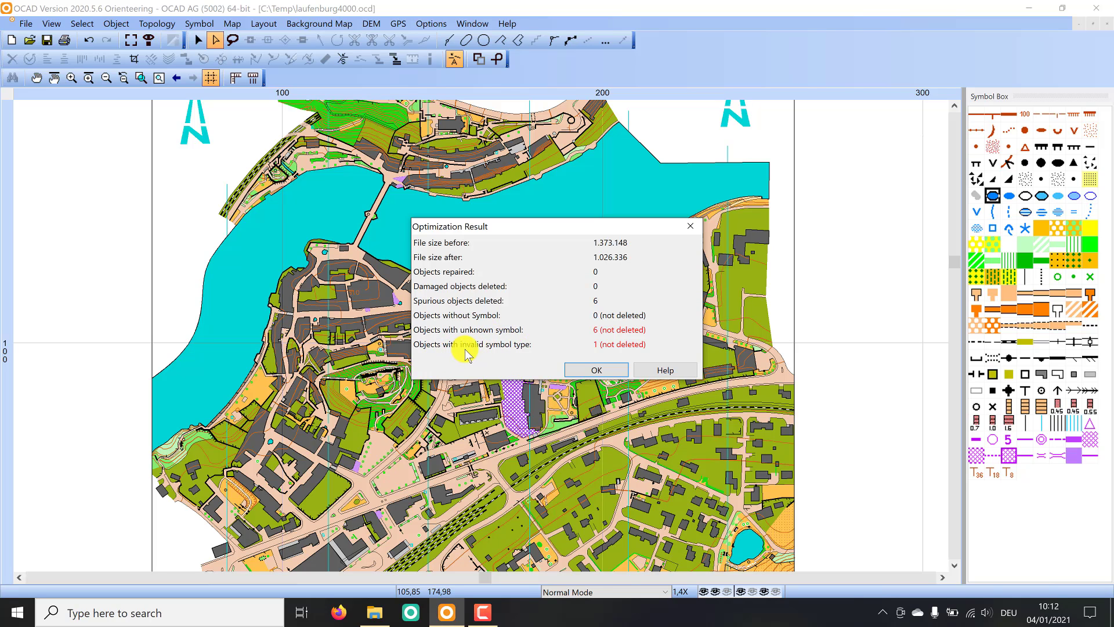
pyautogui.click(586, 371)
# - Select all objects with unknown symbol and locate them one after another on the map
pyautogui.click(119, 24)
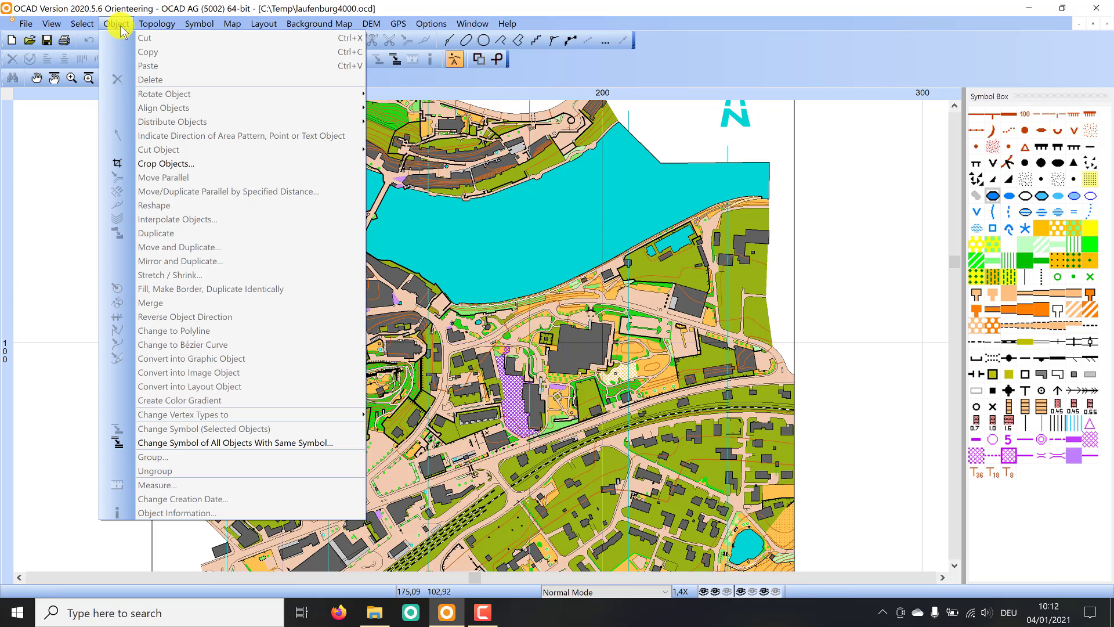
pyautogui.moveTo(88, 27)
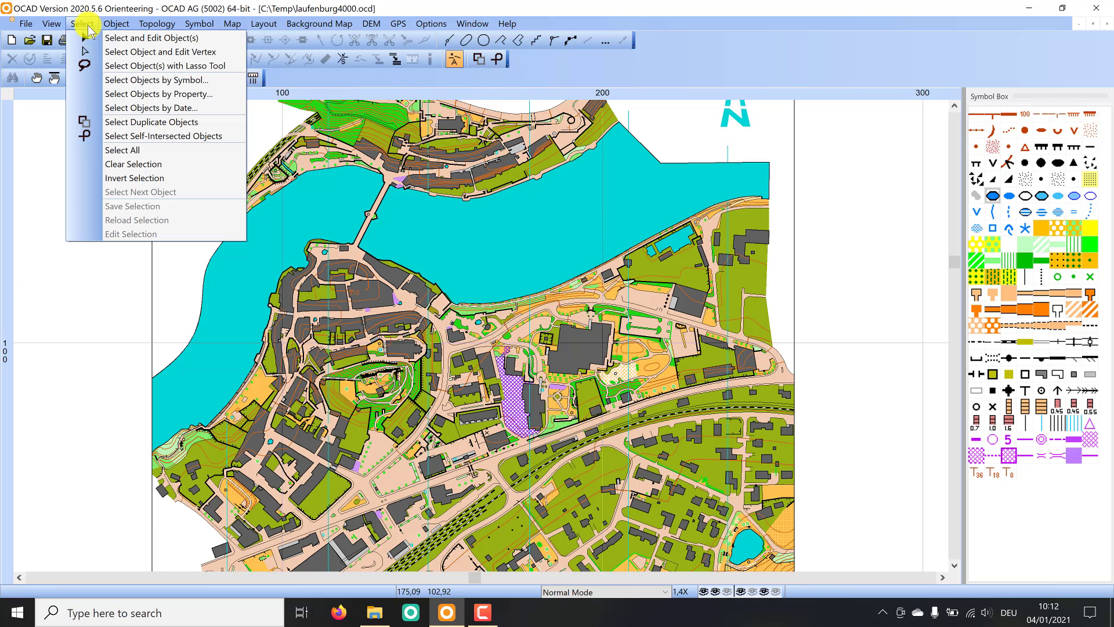
pyautogui.click(110, 80)
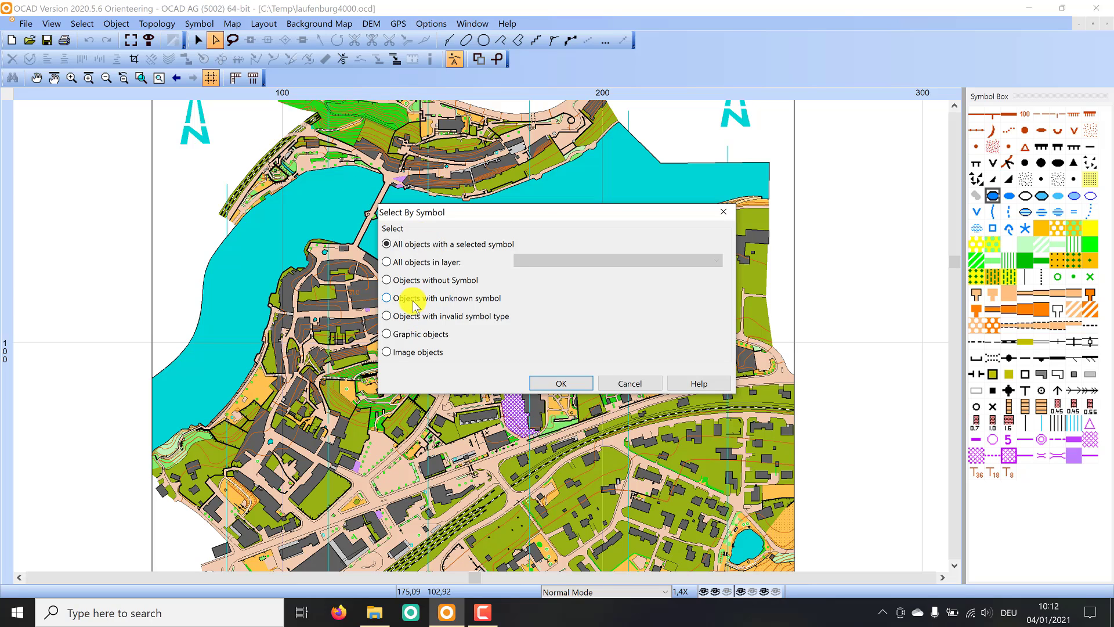
pyautogui.click(547, 384)
pyautogui.scroll(-2, 119, 499)
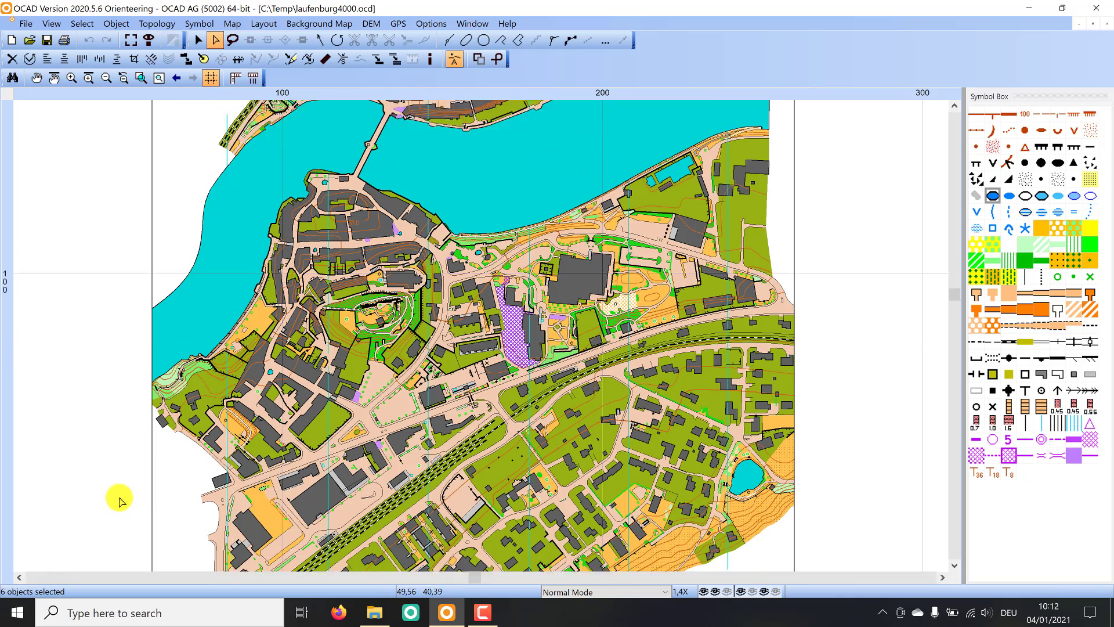
pyautogui.scroll(-1, 119, 499)
pyautogui.scroll(2, 187, 211)
pyautogui.click(12, 78)
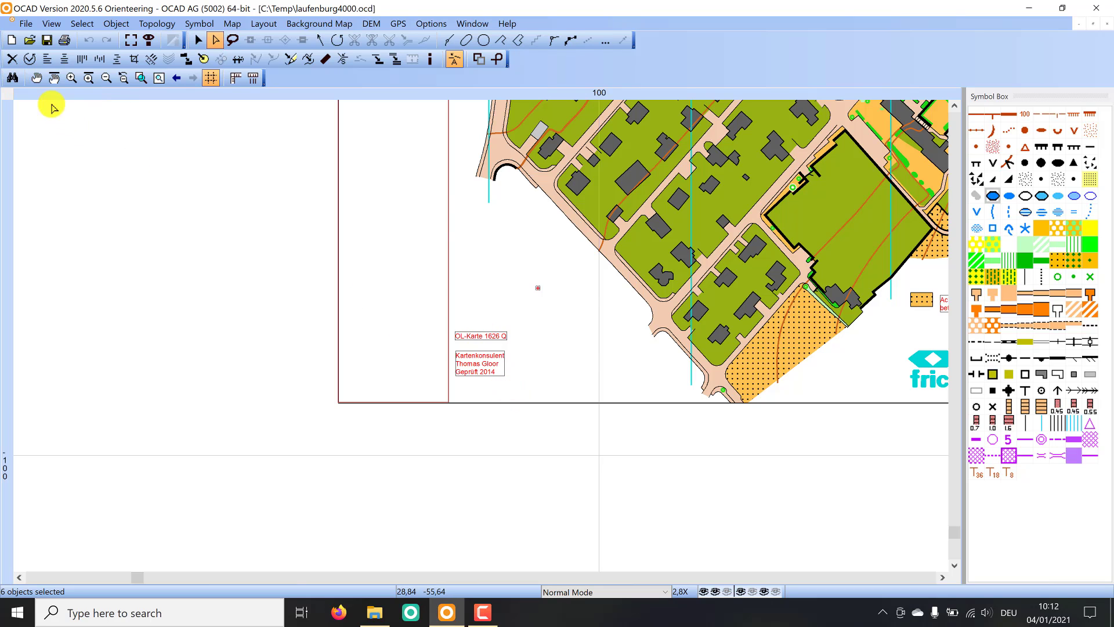
pyautogui.click(12, 78)
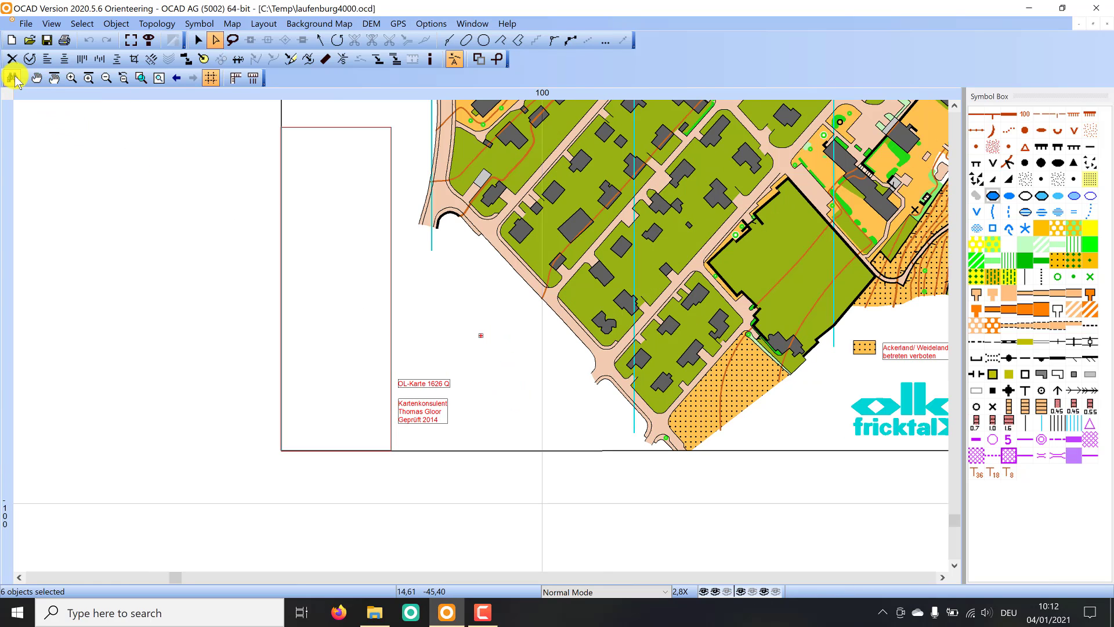
pyautogui.click(12, 78)
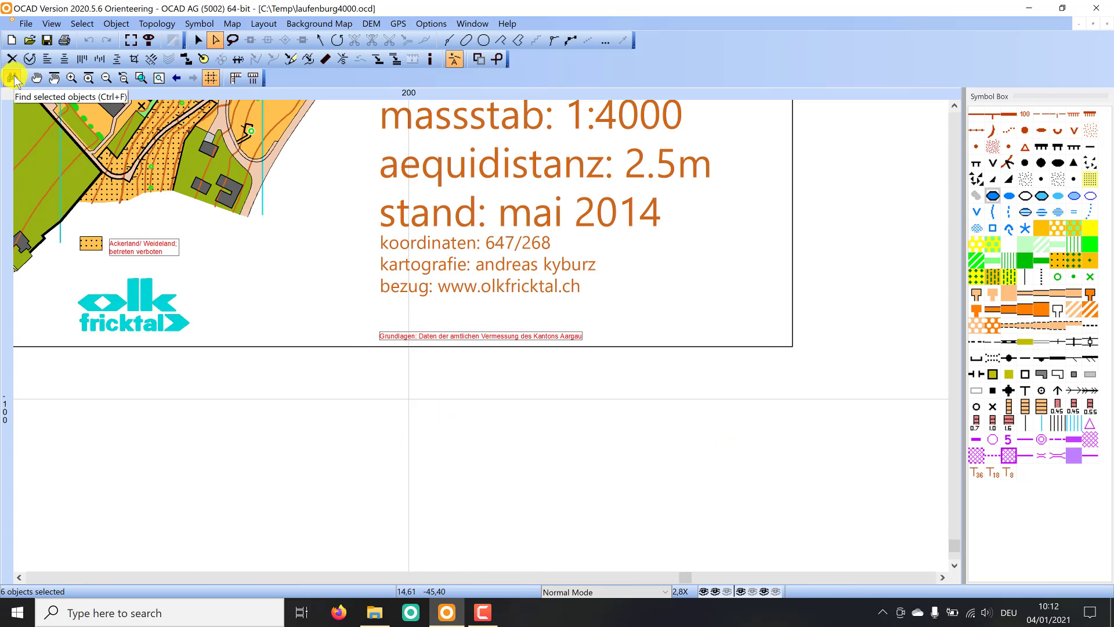
pyautogui.click(12, 77)
# - Delete the selected objects with unknown symbol and the leftover dotted orange legend box above the olk fricktal logo
pyautogui.scroll(-1, 510, 306)
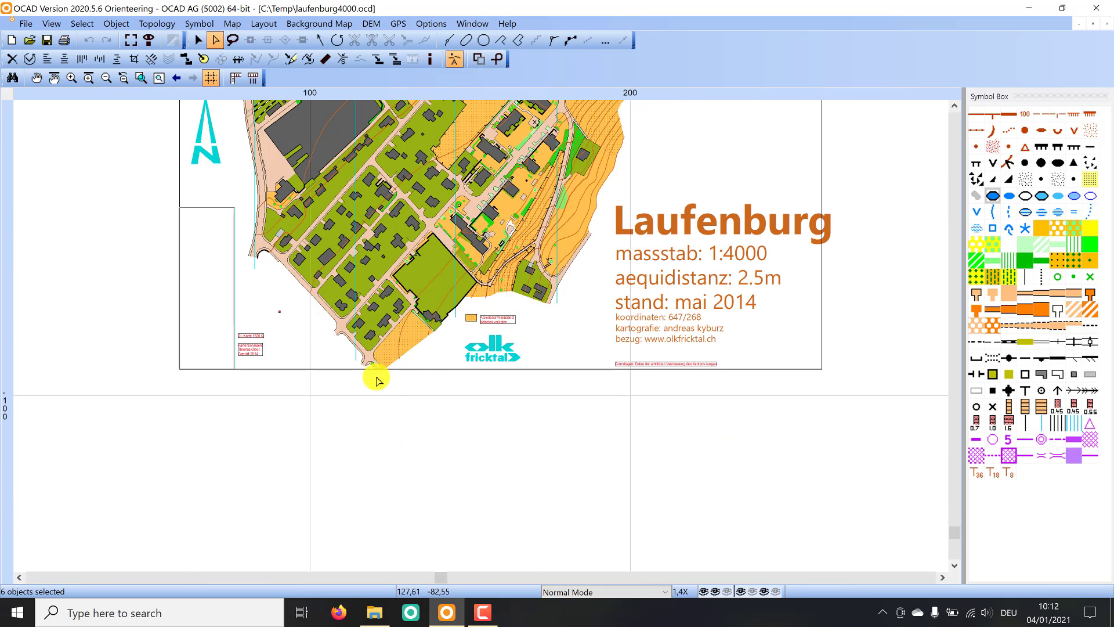
pyautogui.scroll(1, 377, 380)
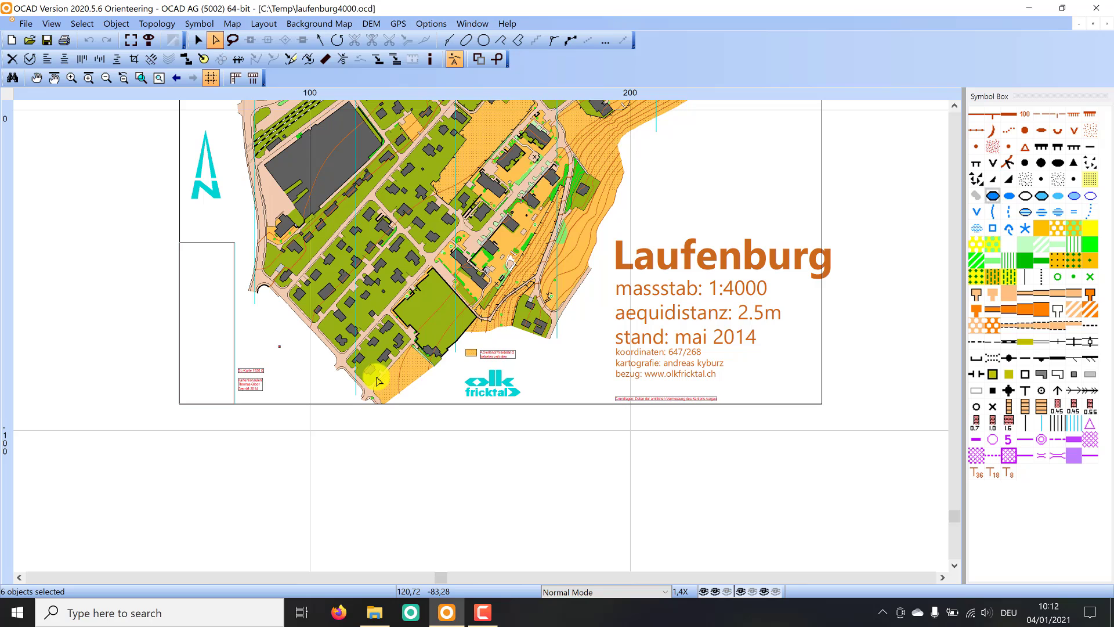
pyautogui.press('Delete')
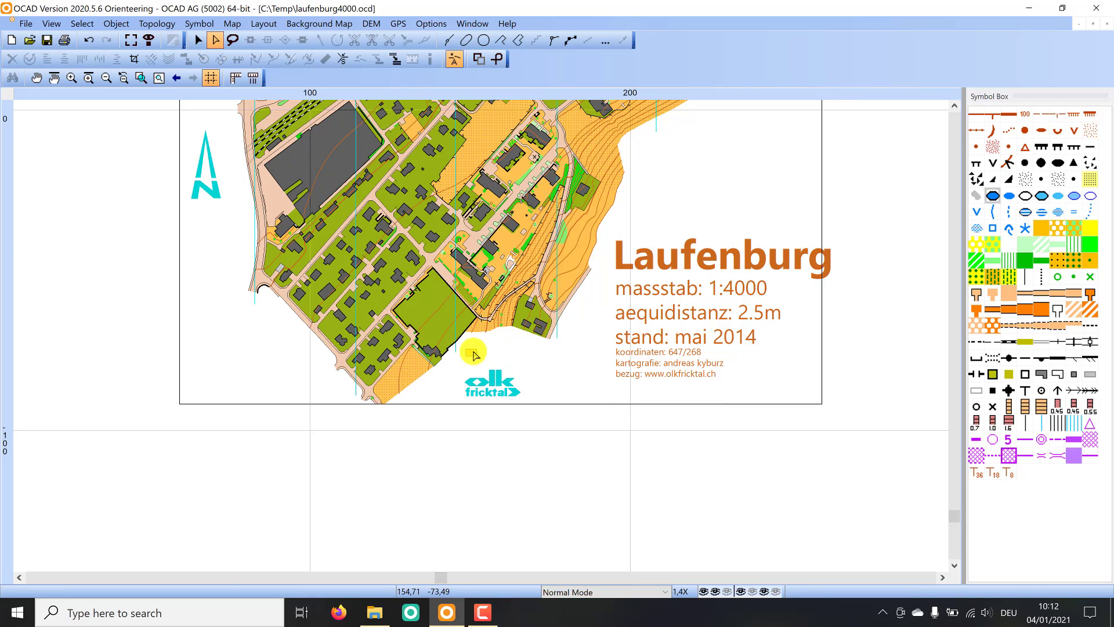
pyautogui.click(465, 361)
pyautogui.press('Delete')
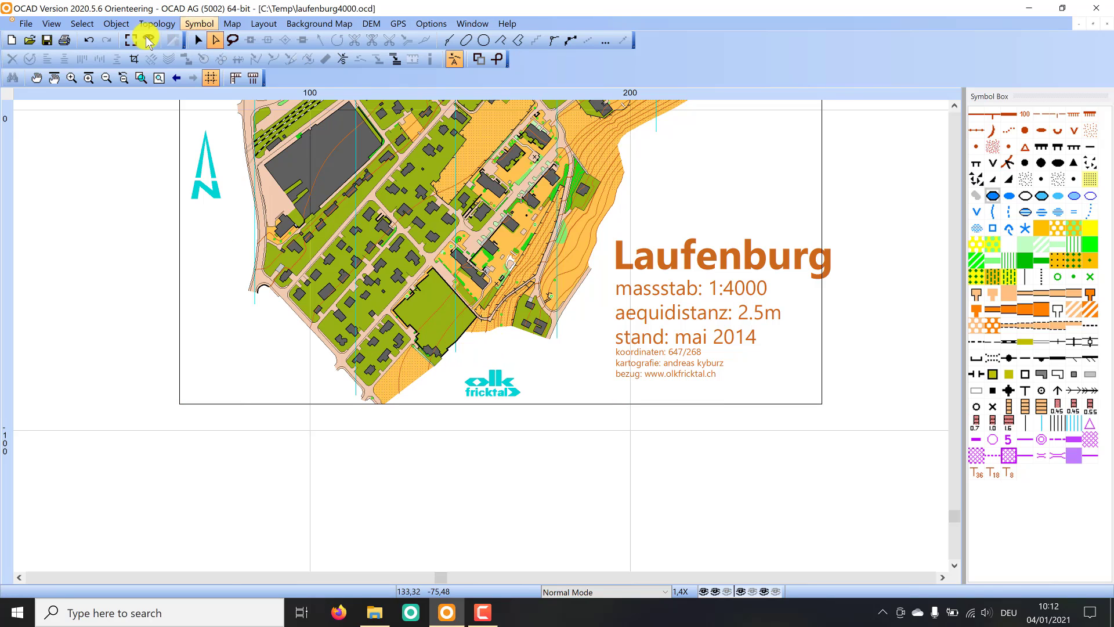
# - Select and locate the object with invalid symbol type, and move its upper end vertex away from the purple out-of-bounds area's edge
pyautogui.click(85, 23)
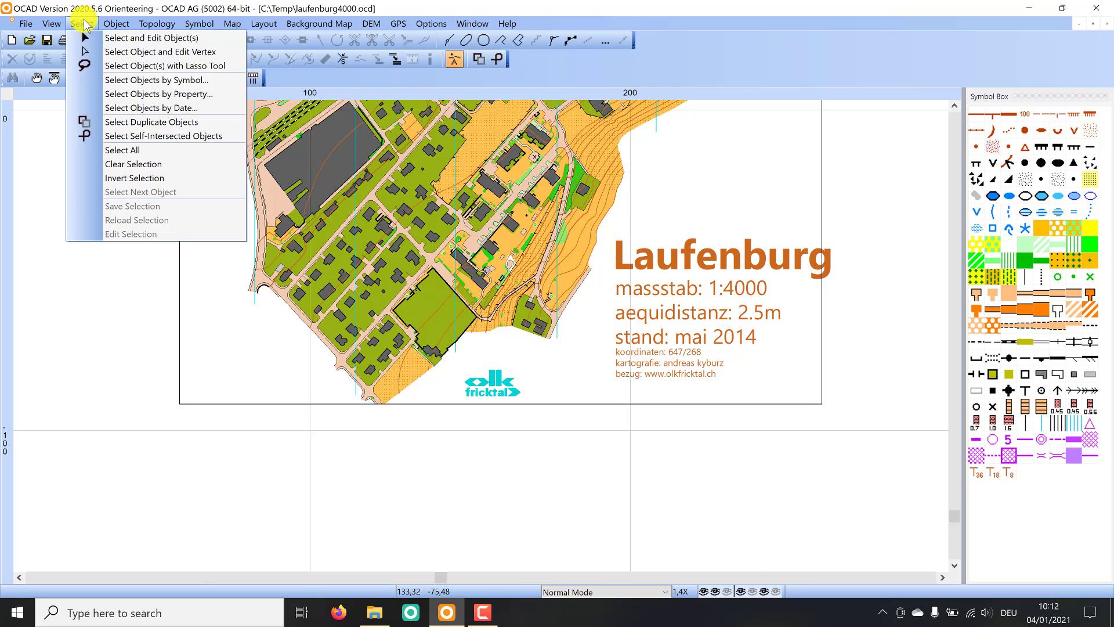
pyautogui.click(113, 80)
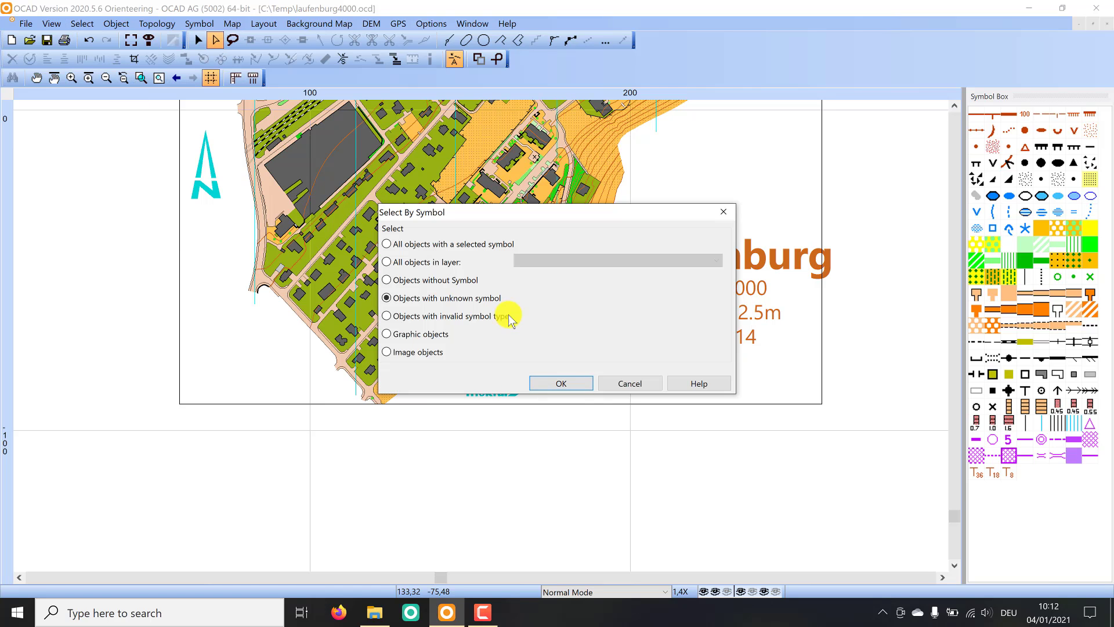
pyautogui.click(467, 317)
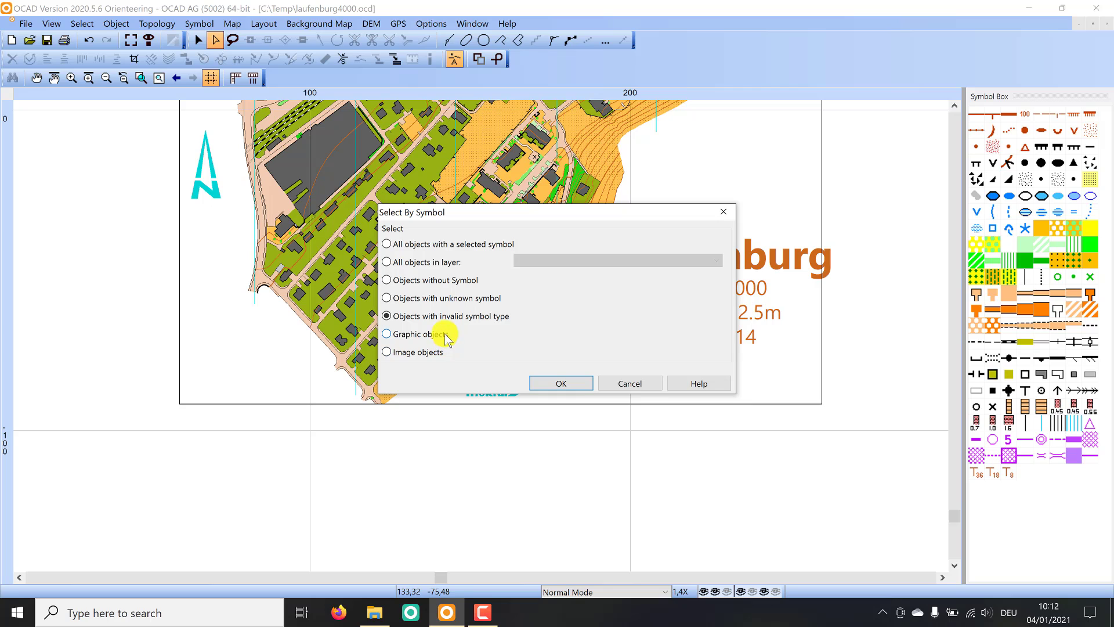
pyautogui.click(554, 384)
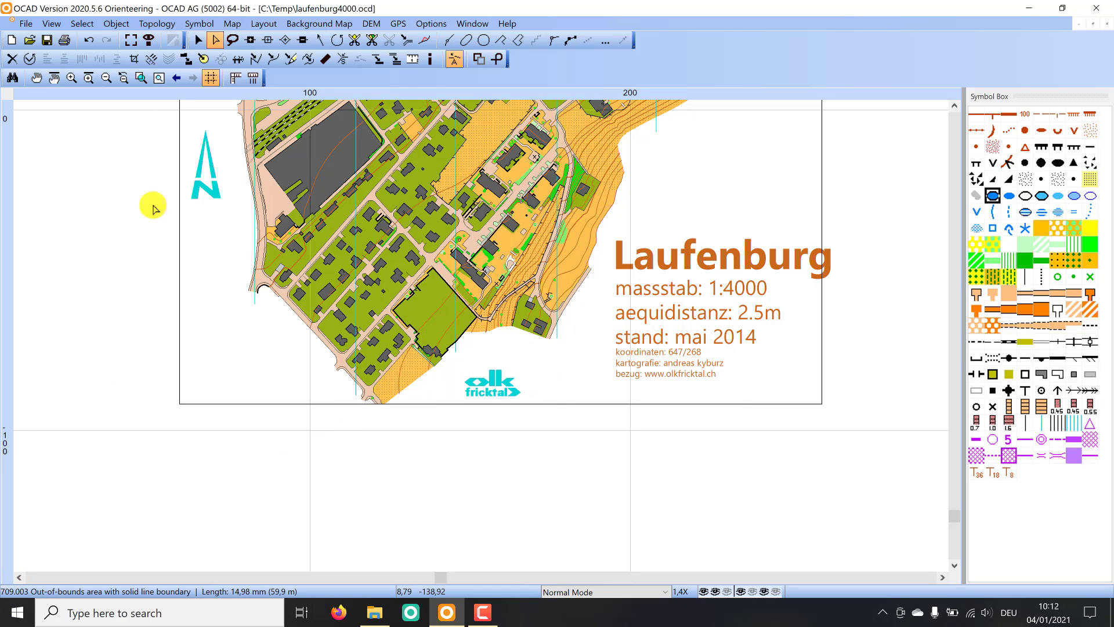
pyautogui.click(12, 78)
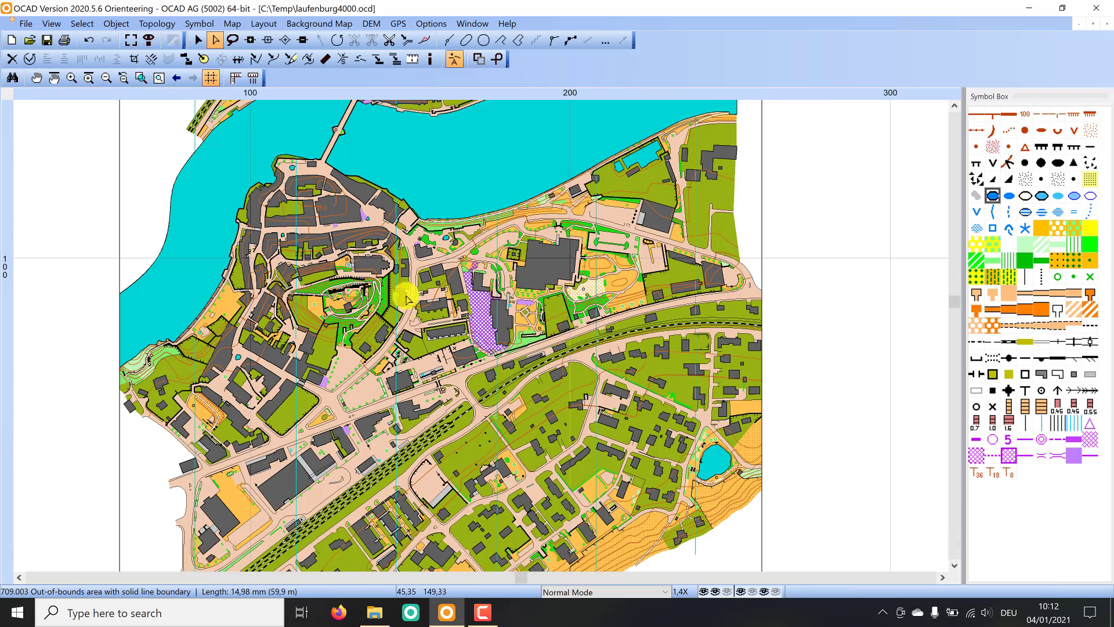
pyautogui.scroll(5, 478, 355)
pyautogui.scroll(-4, 474, 274)
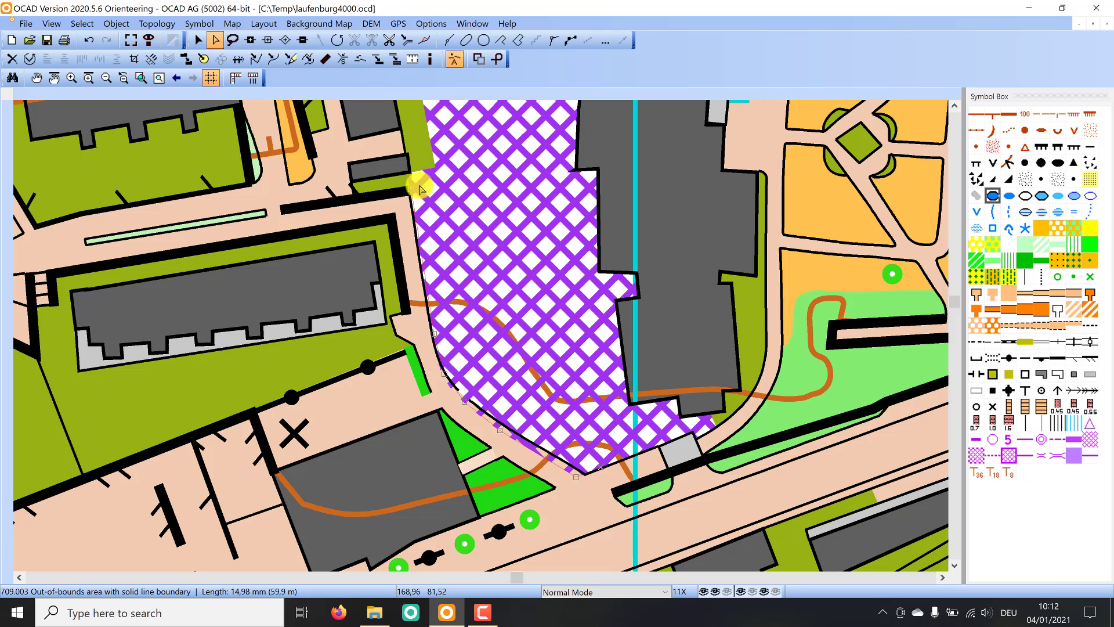
pyautogui.moveTo(411, 192); pyautogui.dragTo(400, 217)
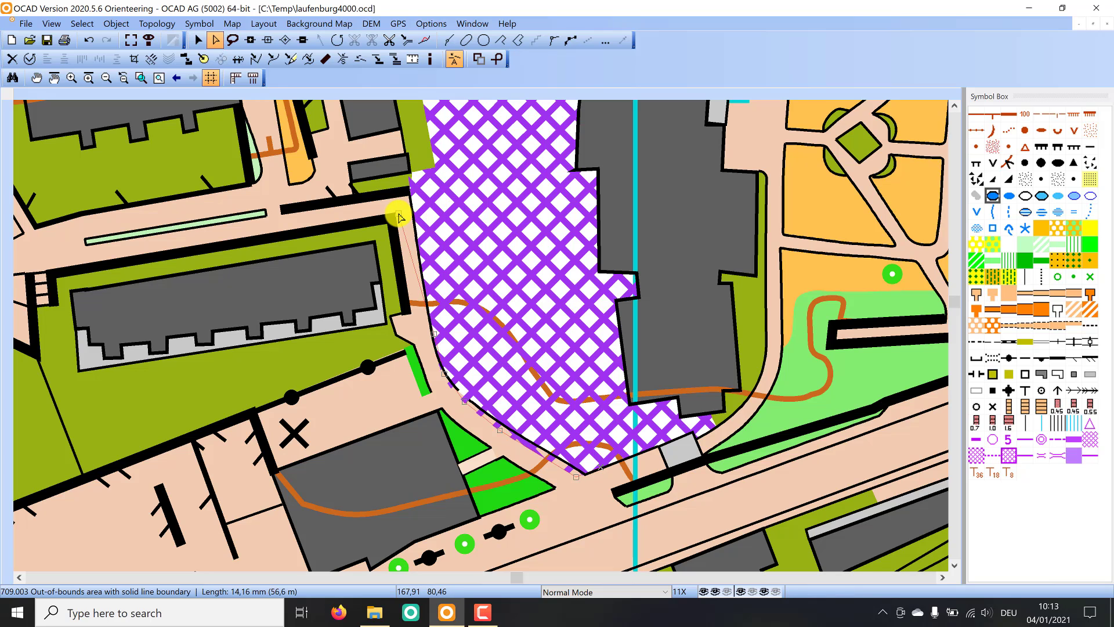
# - Delete the selected invalid line along the out-of-bounds area's edge and show the entire map
pyautogui.press('Delete')
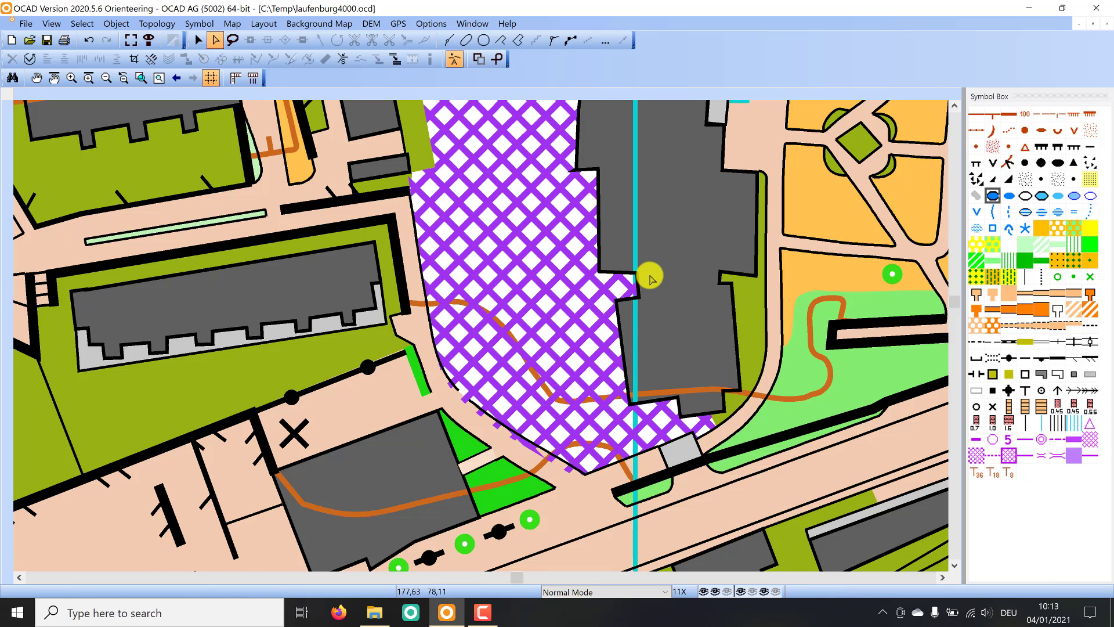
pyautogui.scroll(-1, 651, 279)
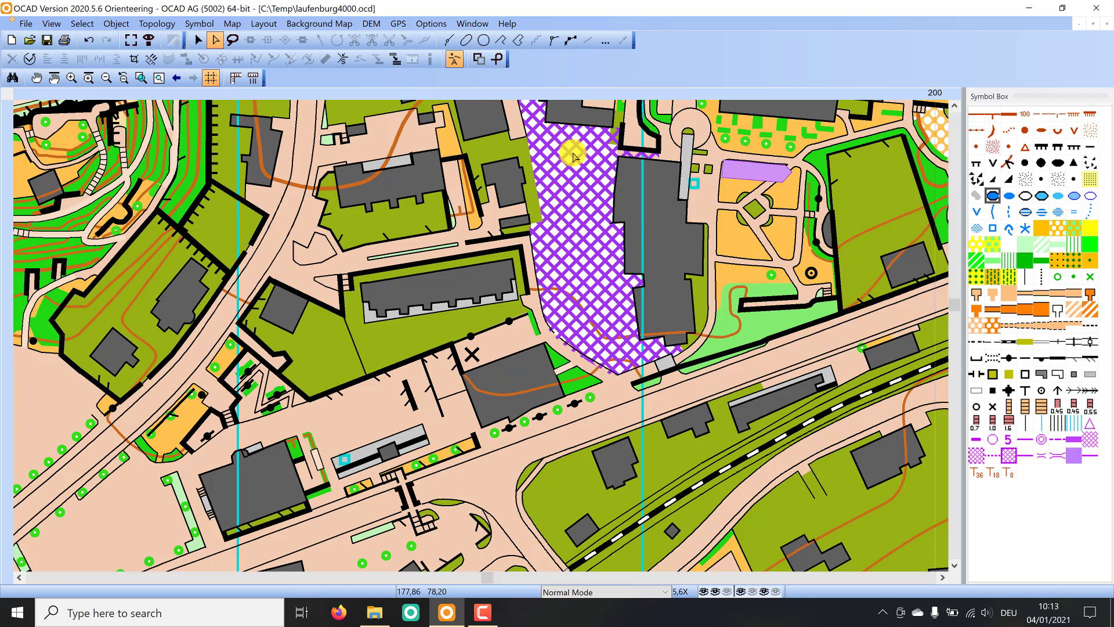
pyautogui.click(159, 77)
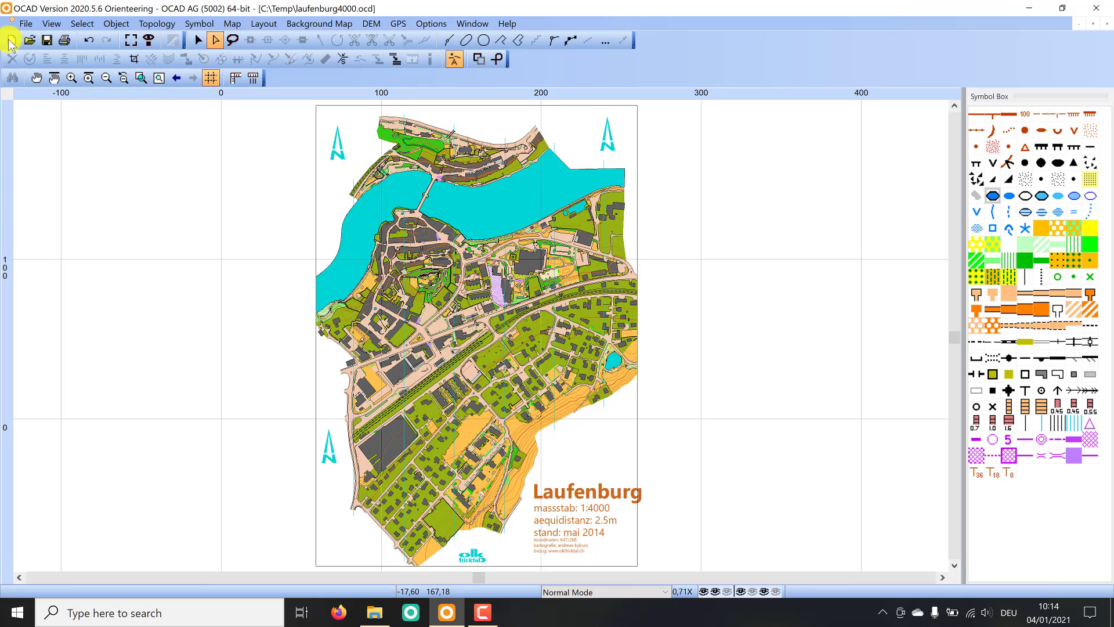
# - Start the New Map Wizard and choose Switzerland as the data source for an ISSprOM 2019 map
pyautogui.click(26, 26)
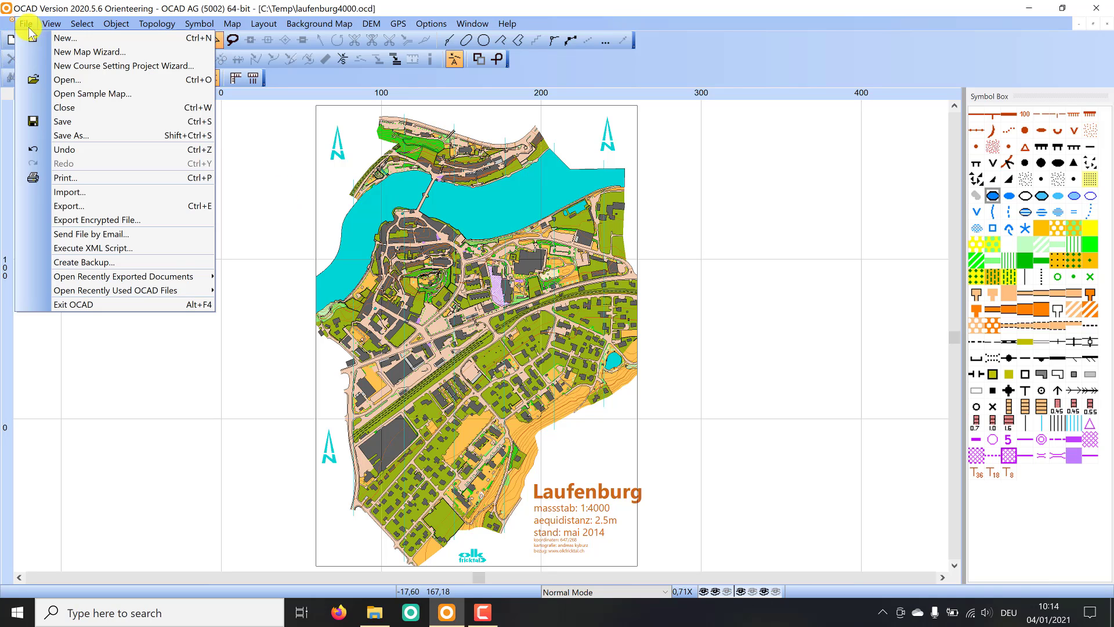
pyautogui.click(54, 53)
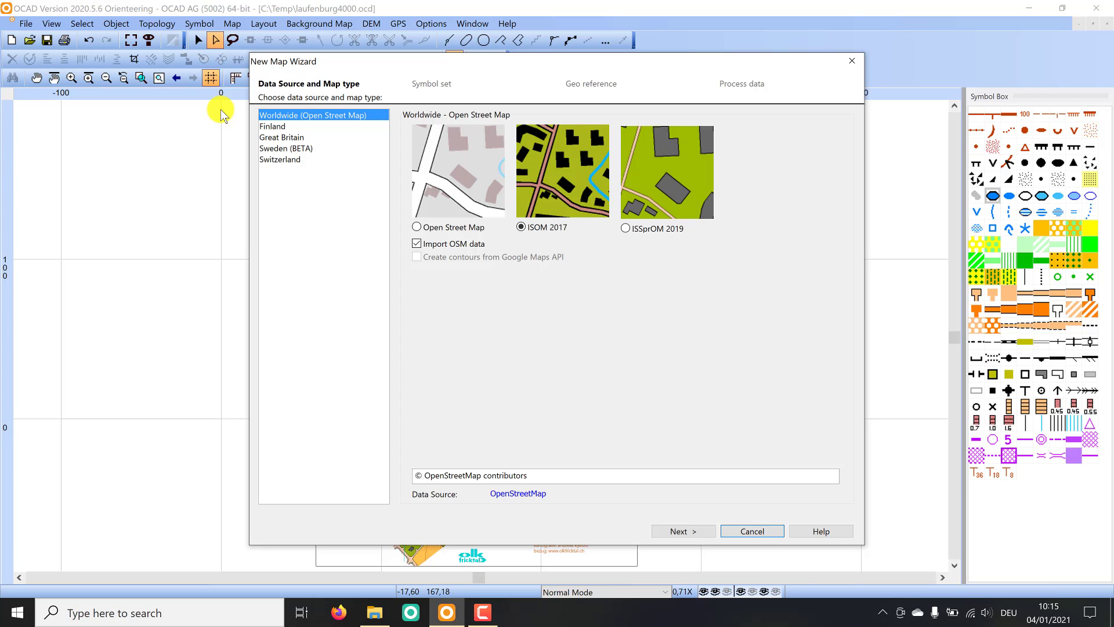
pyautogui.moveTo(375, 68)
pyautogui.mouseDown()
pyautogui.moveTo(371, 92)
pyautogui.moveTo(354, 71)
pyautogui.mouseUp()
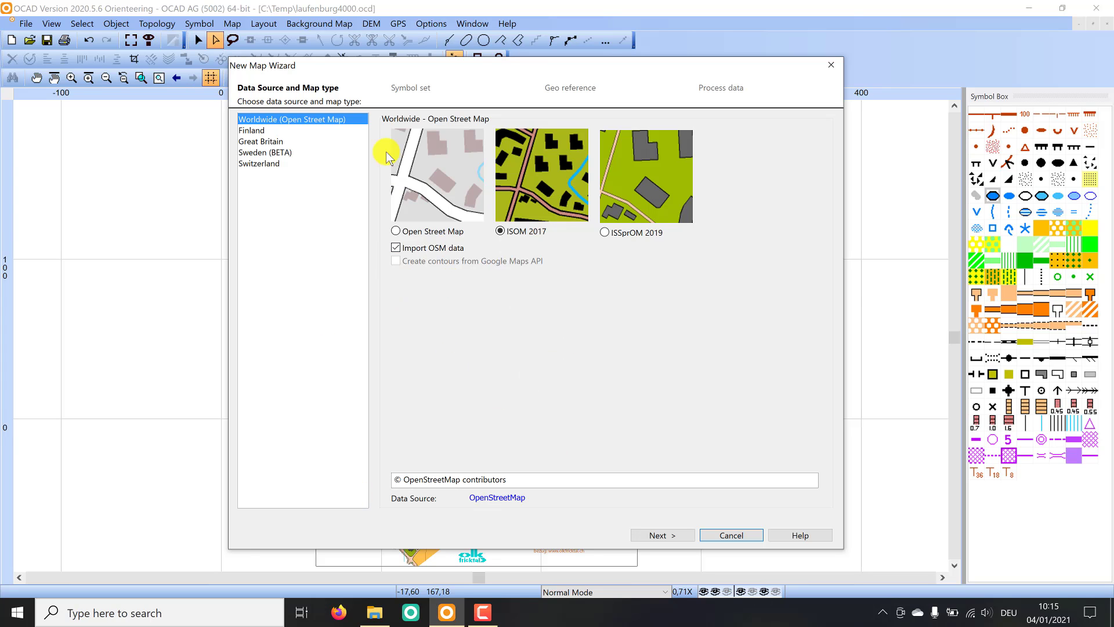
pyautogui.moveTo(393, 66); pyautogui.dragTo(799, 100)
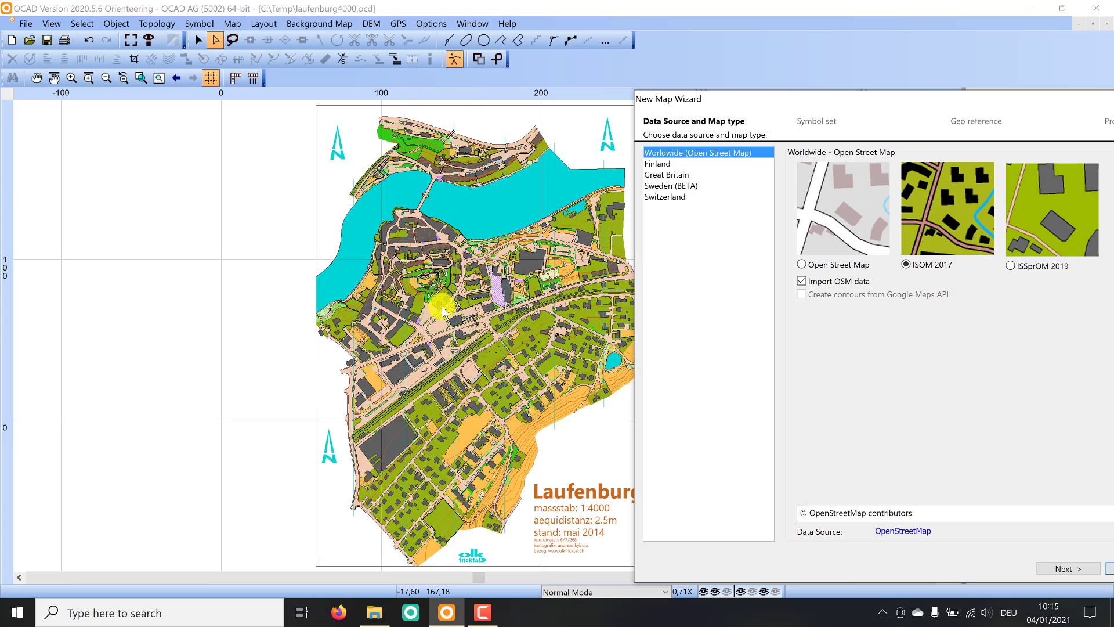
pyautogui.moveTo(920, 103); pyautogui.dragTo(553, 83)
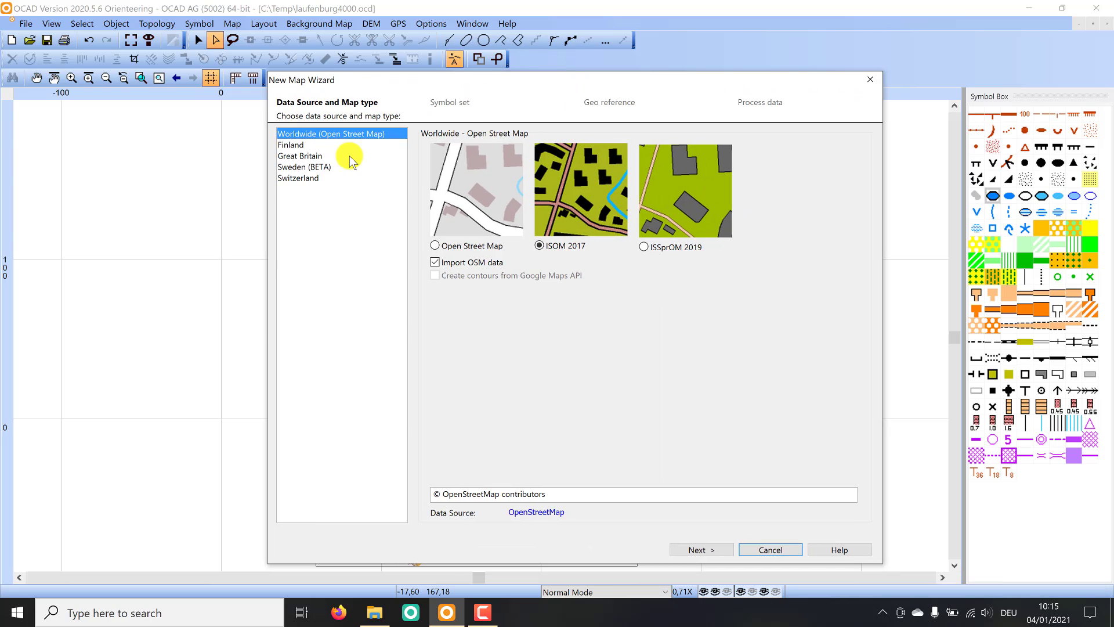
pyautogui.click(299, 181)
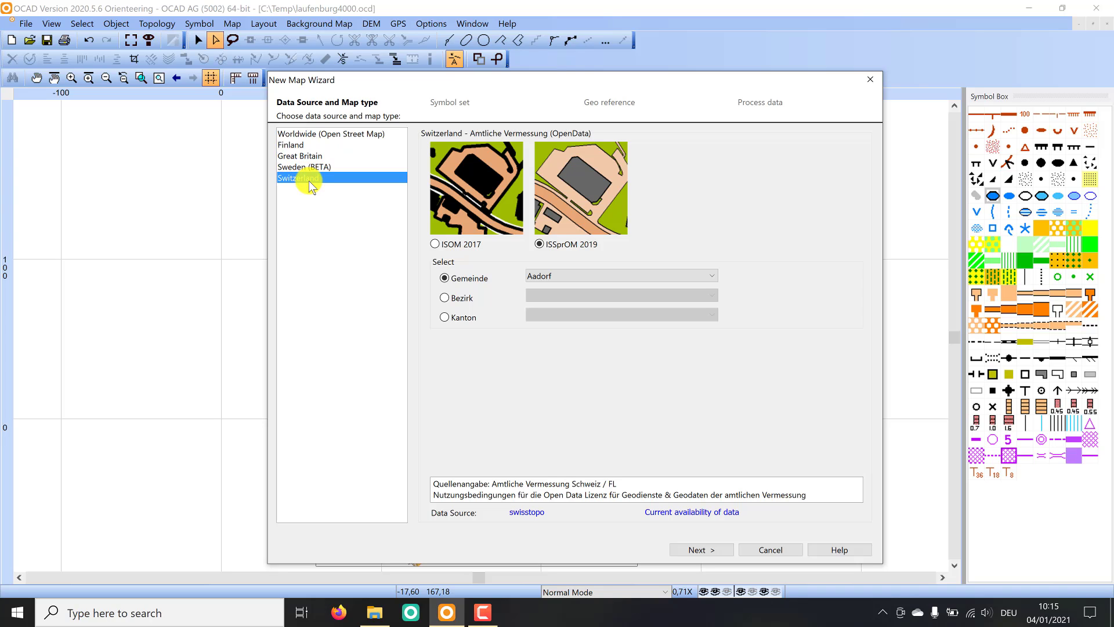
pyautogui.click(307, 135)
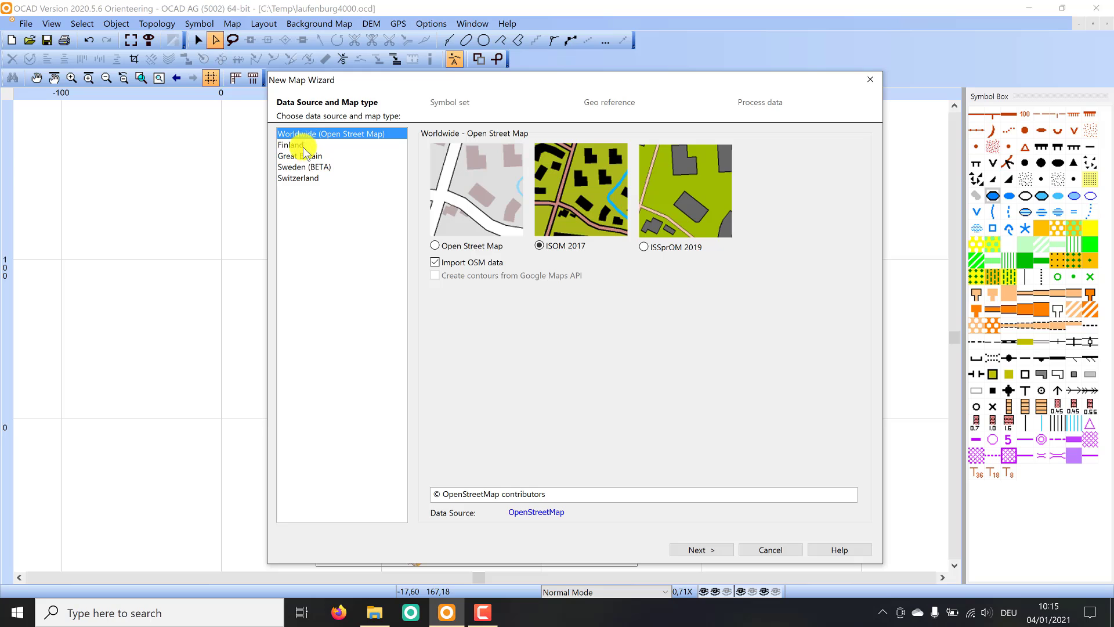
pyautogui.click(300, 178)
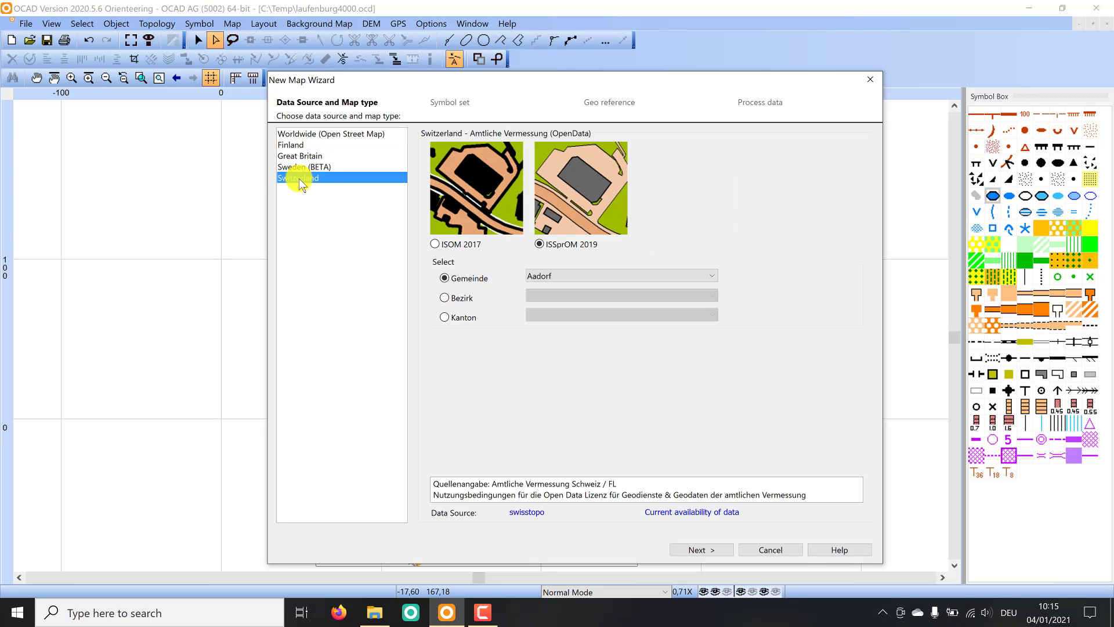
# - Set the wizard's Gemeinde to Laufenburg and continue to the symbol set page
pyautogui.click(571, 278)
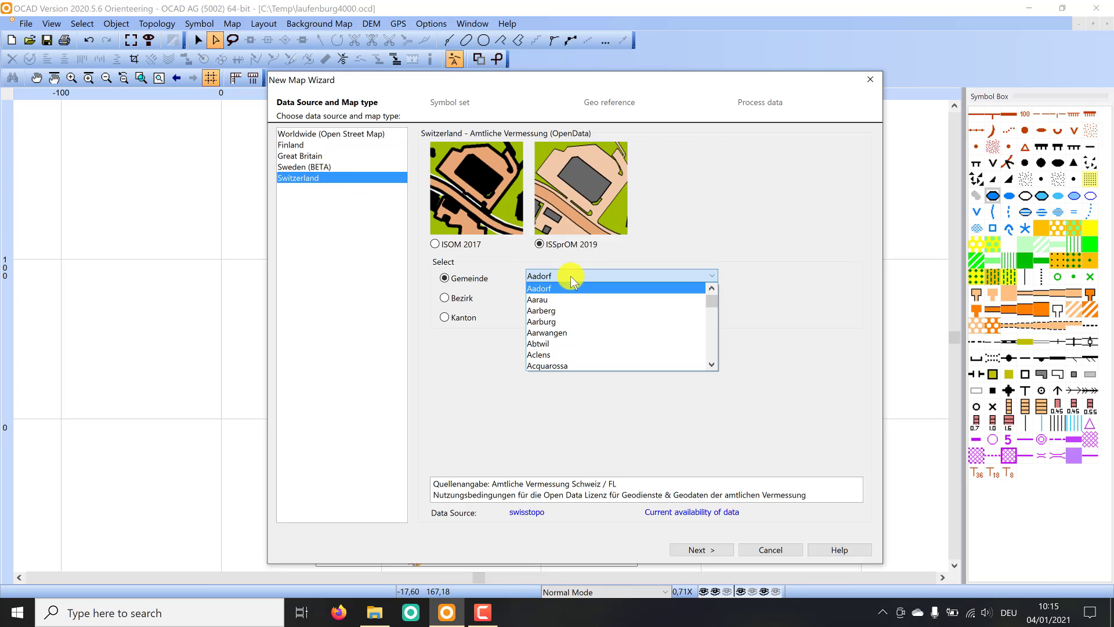
pyautogui.write('lau')
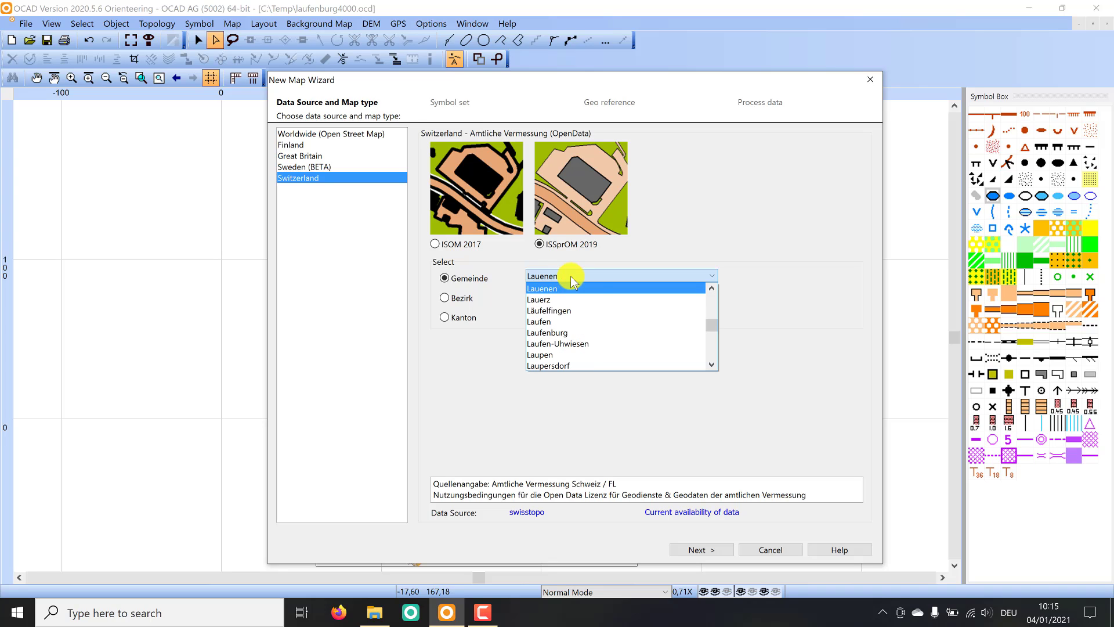
pyautogui.click(565, 333)
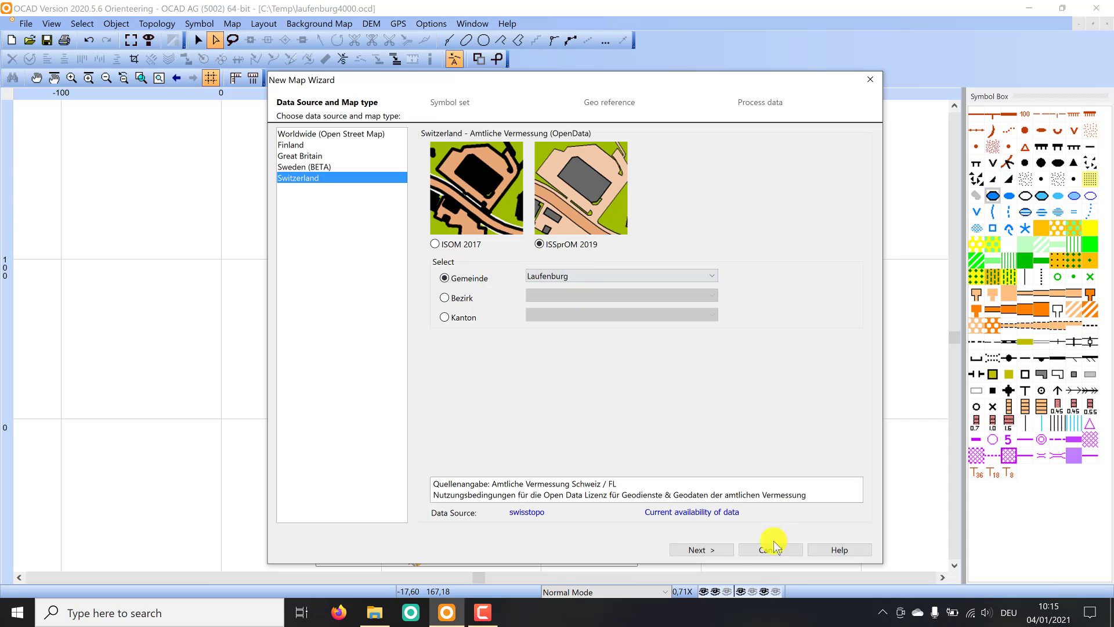
pyautogui.click(715, 549)
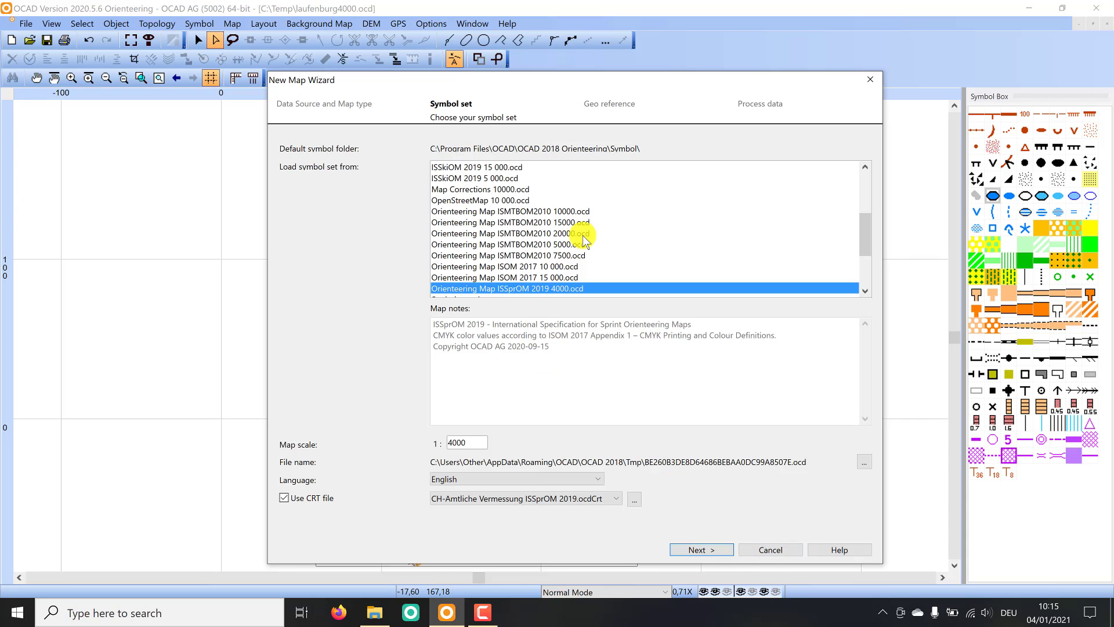
# - Name the new map file NewMapWizard_Laufenburg in C:\Temp, keep the ISSprOM 2019 4000 symbol set, and continue to the geo reference
pyautogui.scroll(-2, 603, 224)
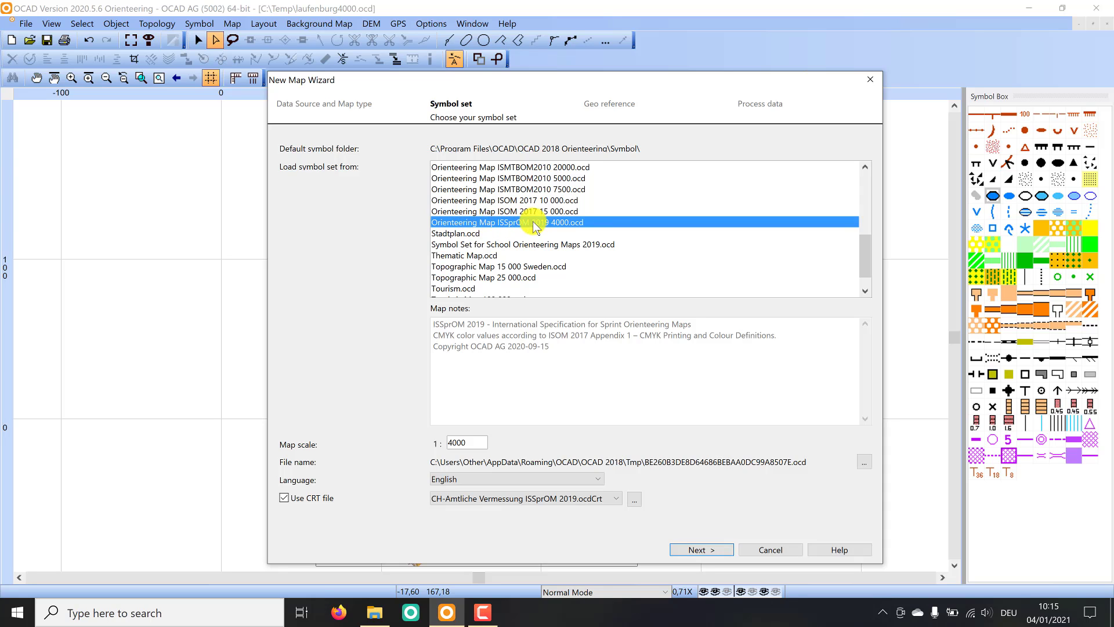
pyautogui.scroll(-1, 598, 250)
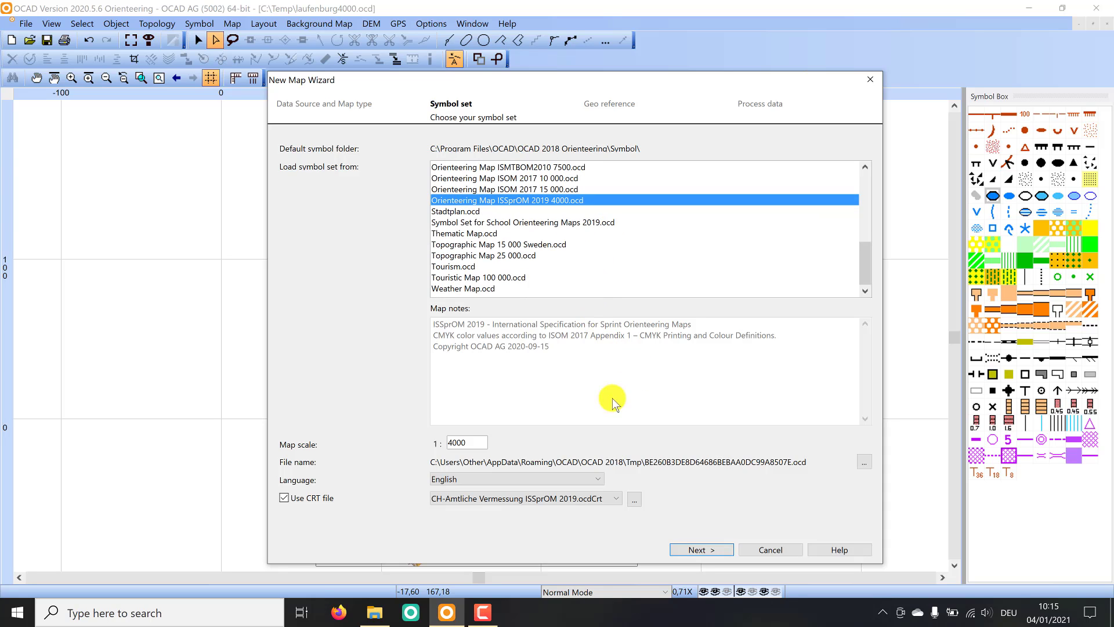
pyautogui.click(863, 467)
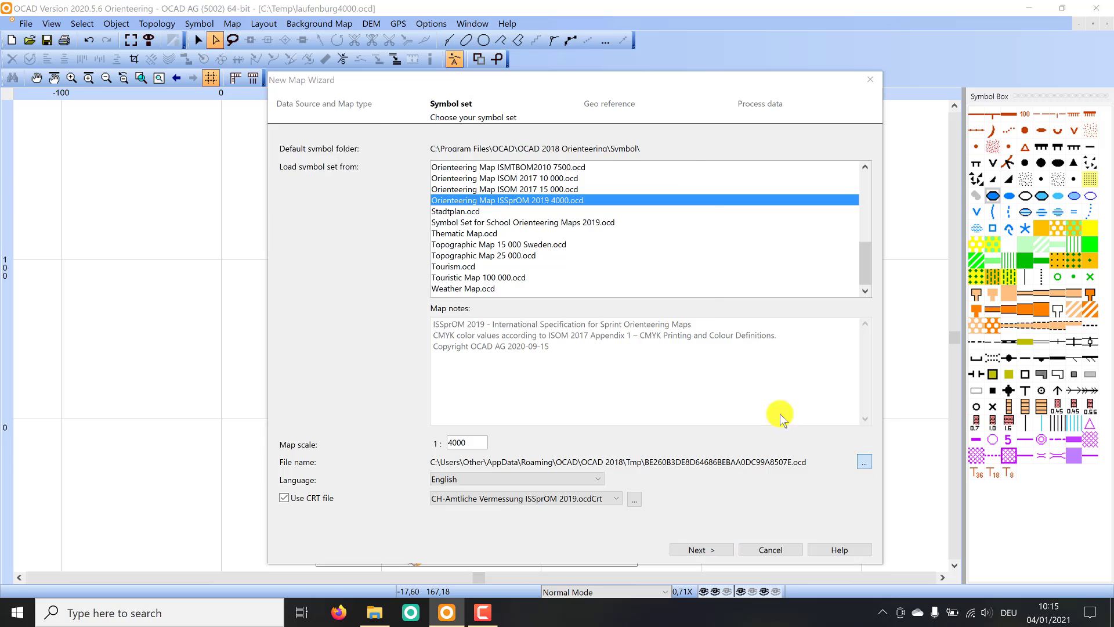
pyautogui.write('New')
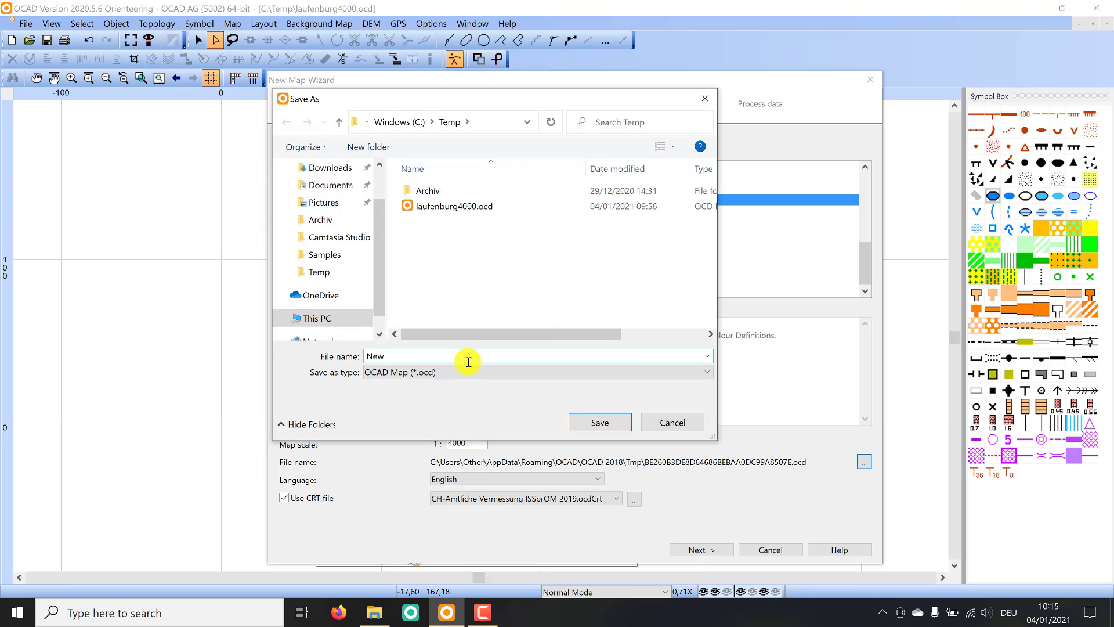
pyautogui.write('MapWizard_Laufenburg')
pyautogui.click(593, 421)
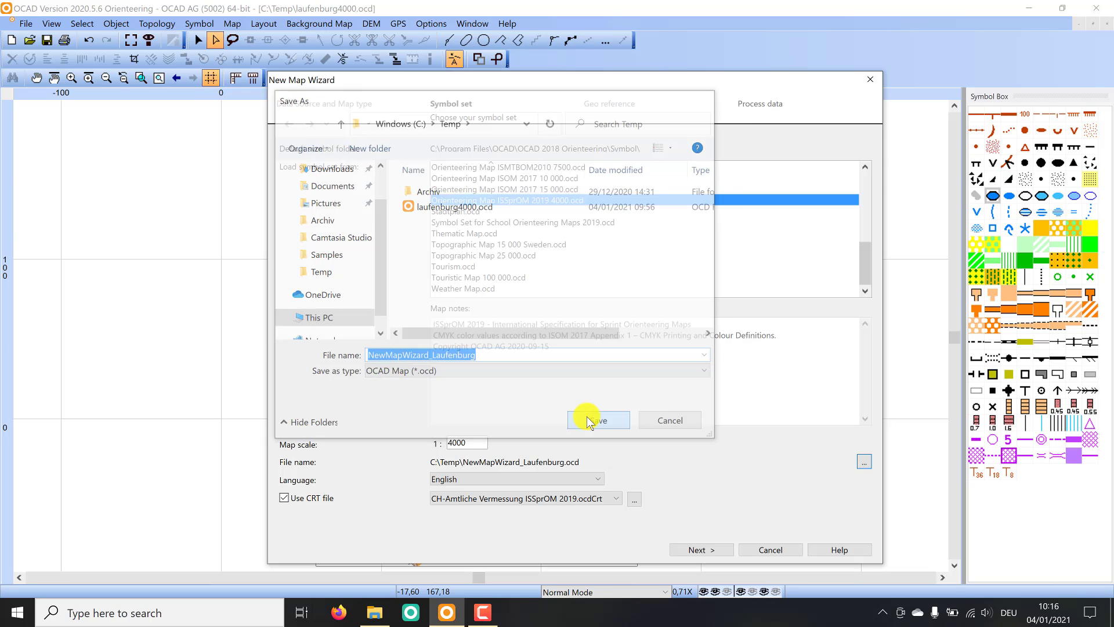
pyautogui.click(711, 549)
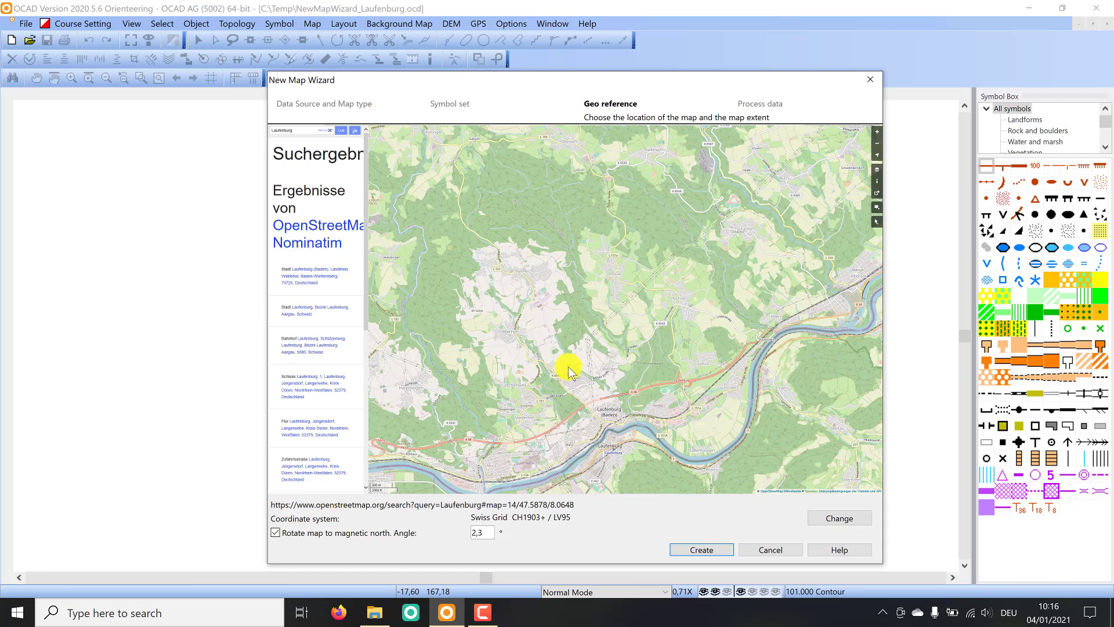
# - Frame the Swiss side of Laufenburg south of the Rhine as the map extent and create the map
pyautogui.moveTo(636, 450); pyautogui.dragTo(634, 353)
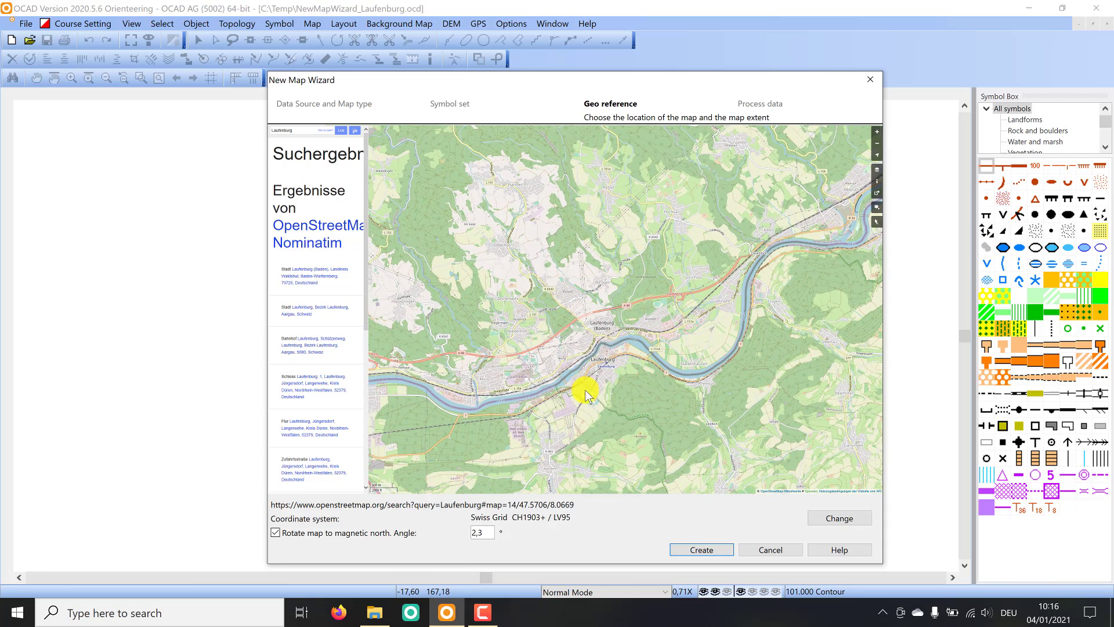
pyautogui.scroll(1, 599, 365)
pyautogui.scroll(1, 650, 348)
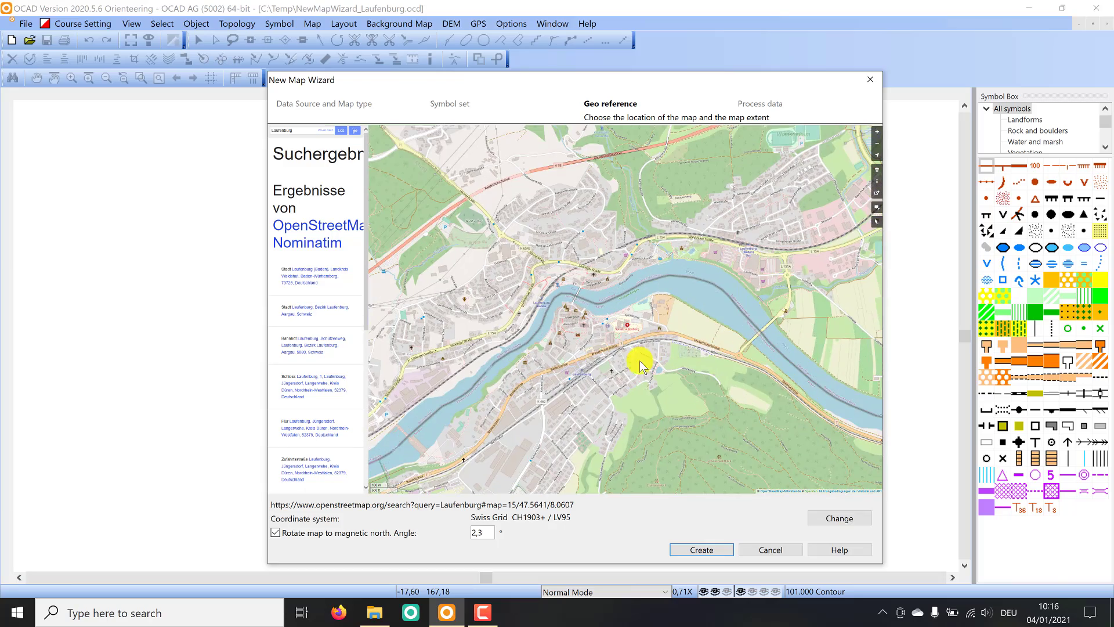
pyautogui.moveTo(660, 337); pyautogui.dragTo(699, 284)
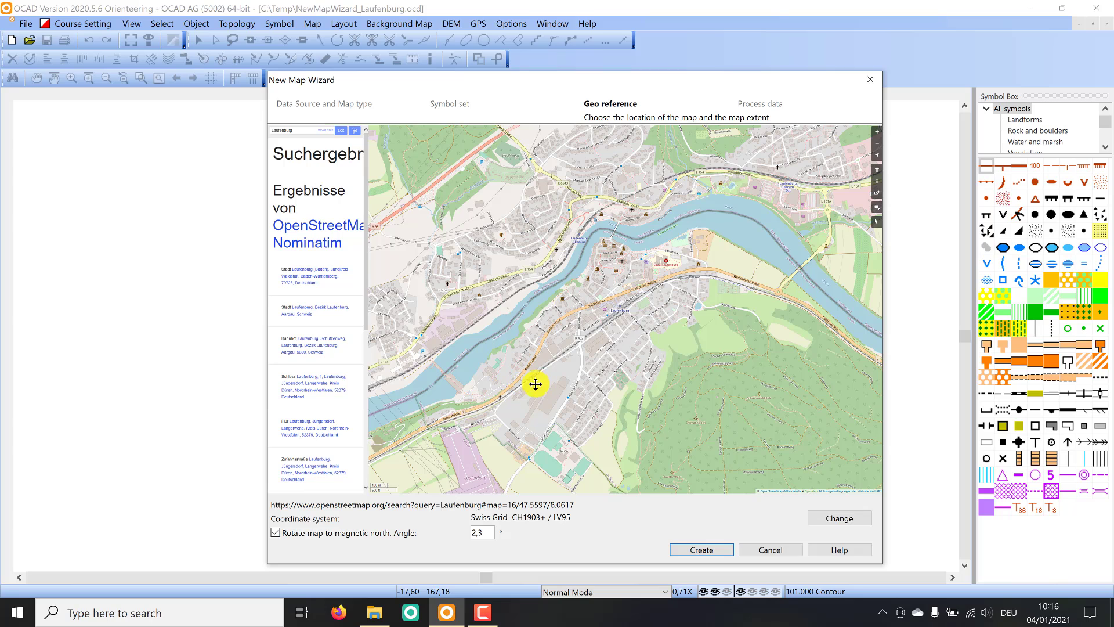
pyautogui.moveTo(538, 384); pyautogui.dragTo(532, 385)
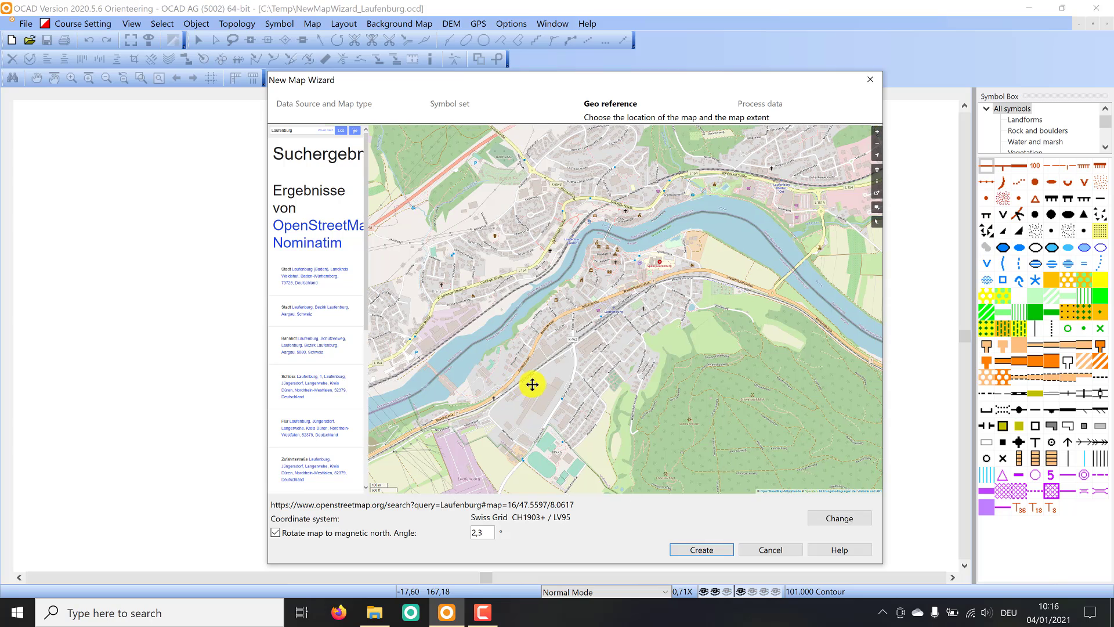
pyautogui.click(702, 550)
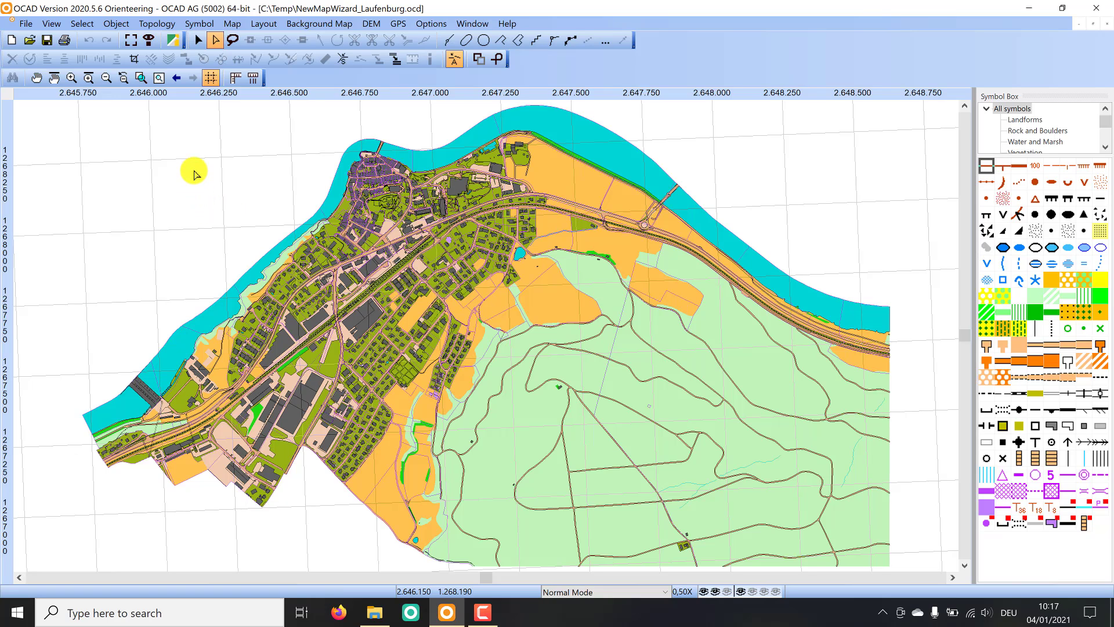
# - Examine the imported buildings, roads, parcel lines and old town area of the new Laufenburg map up close
pyautogui.scroll(2, 191, 212)
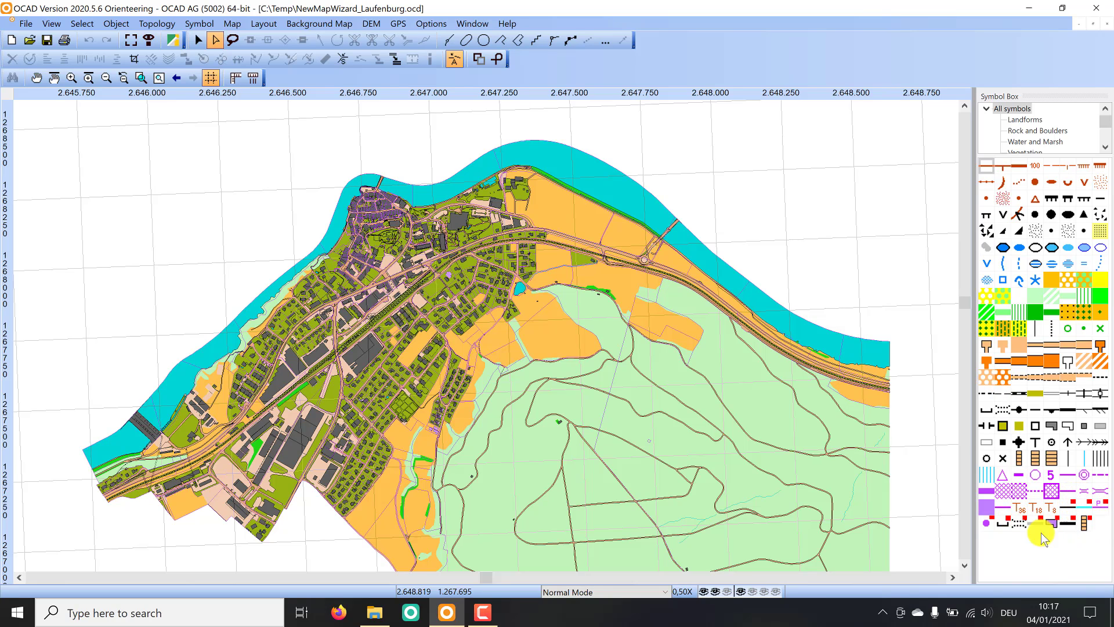
pyautogui.click(79, 79)
pyautogui.moveTo(457, 222); pyautogui.dragTo(413, 315)
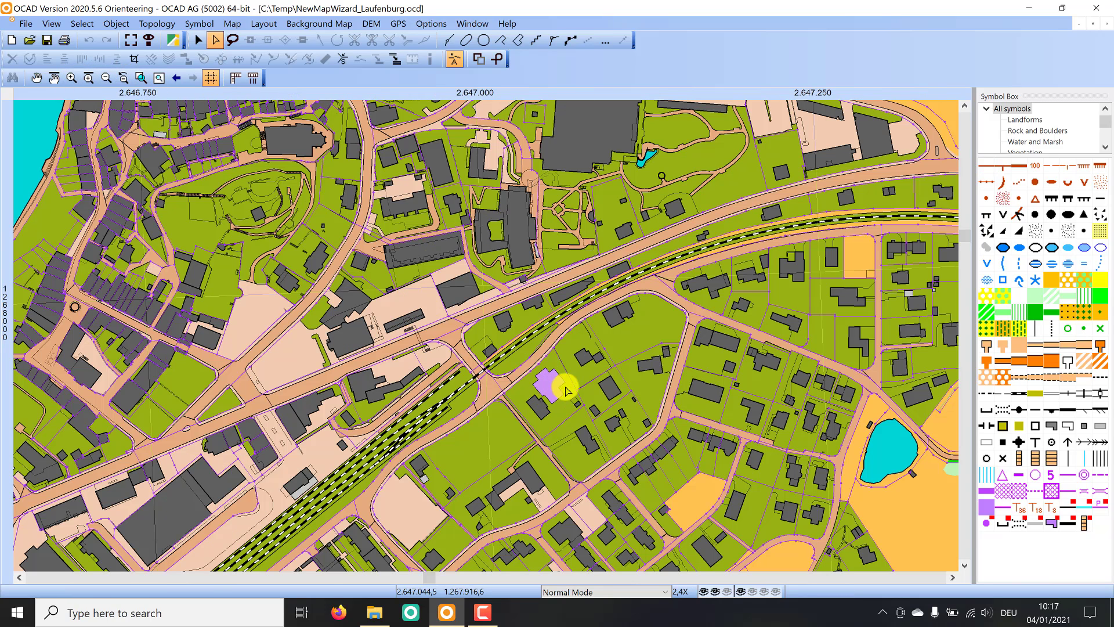
pyautogui.scroll(2, 134, 314)
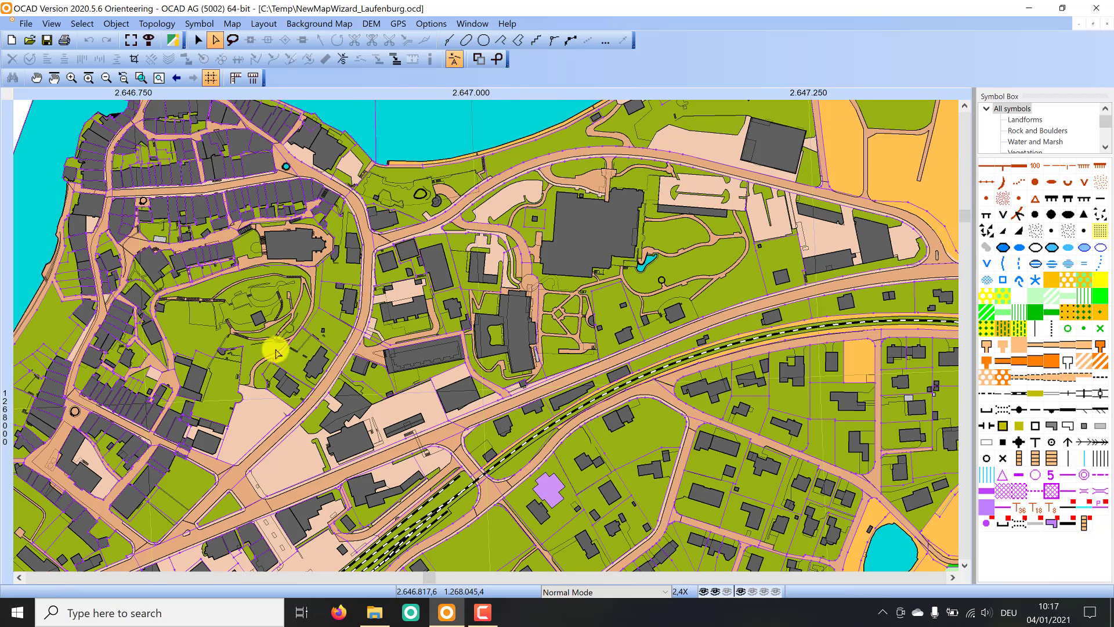
pyautogui.scroll(1, 60, 279)
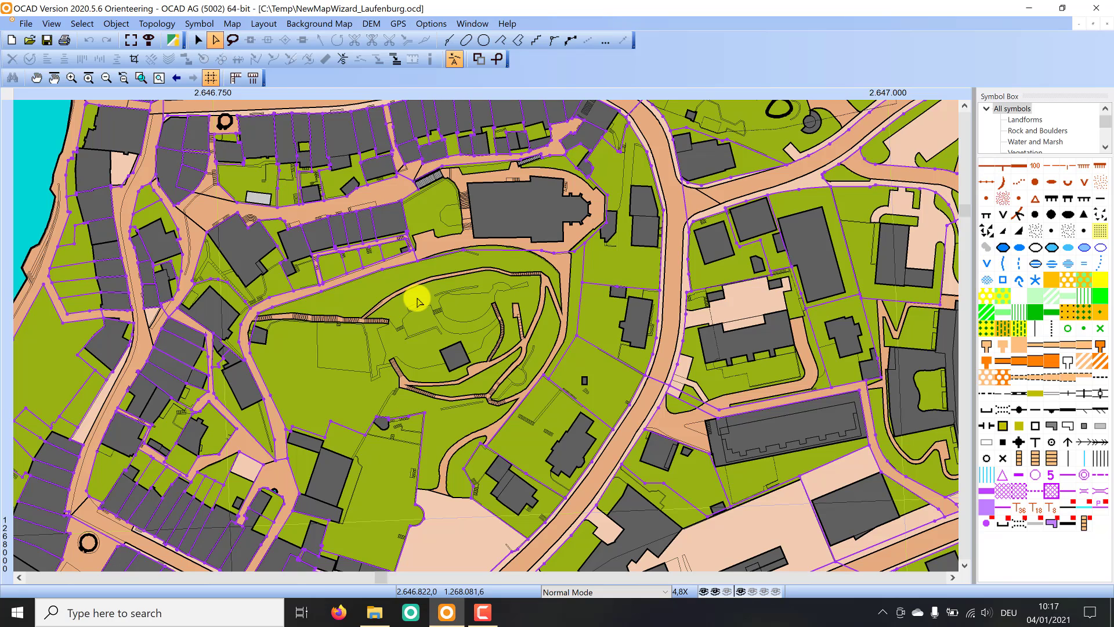
pyautogui.scroll(-1, 529, 301)
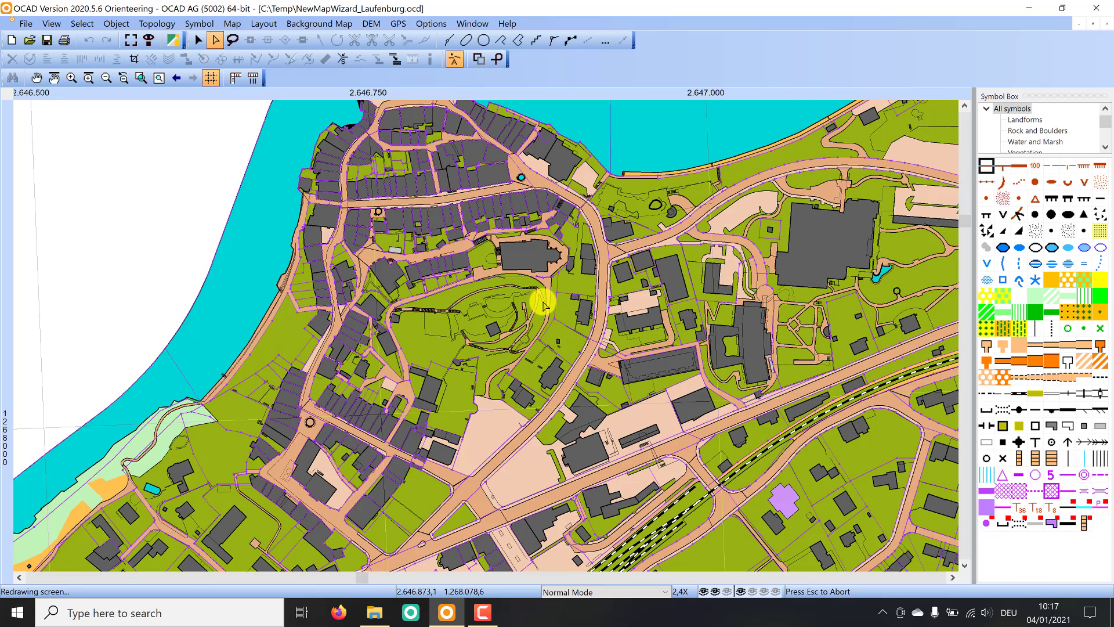
pyautogui.scroll(-1, 542, 302)
pyautogui.scroll(2, 464, 348)
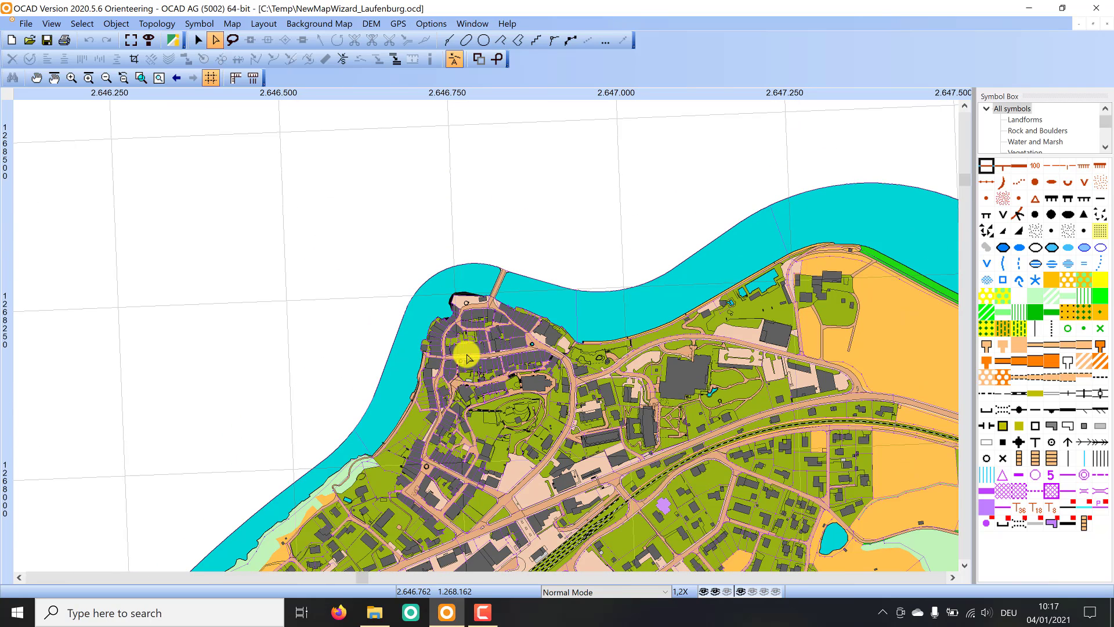
pyautogui.scroll(1, 460, 323)
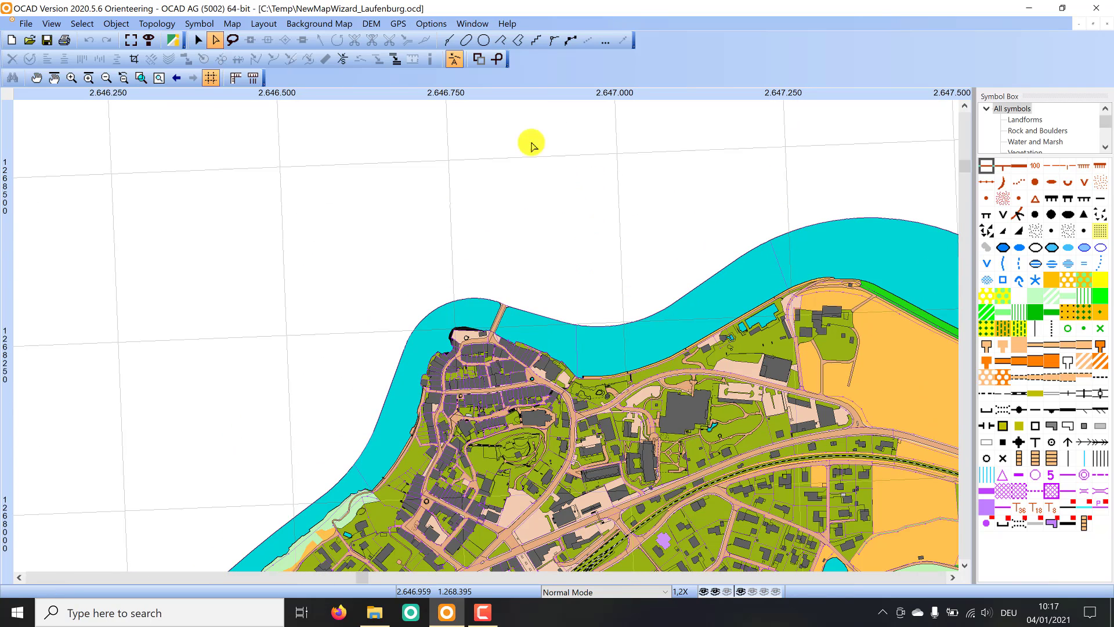
# - Switch back to the laufenburg4000.ocd map
pyautogui.click(479, 23)
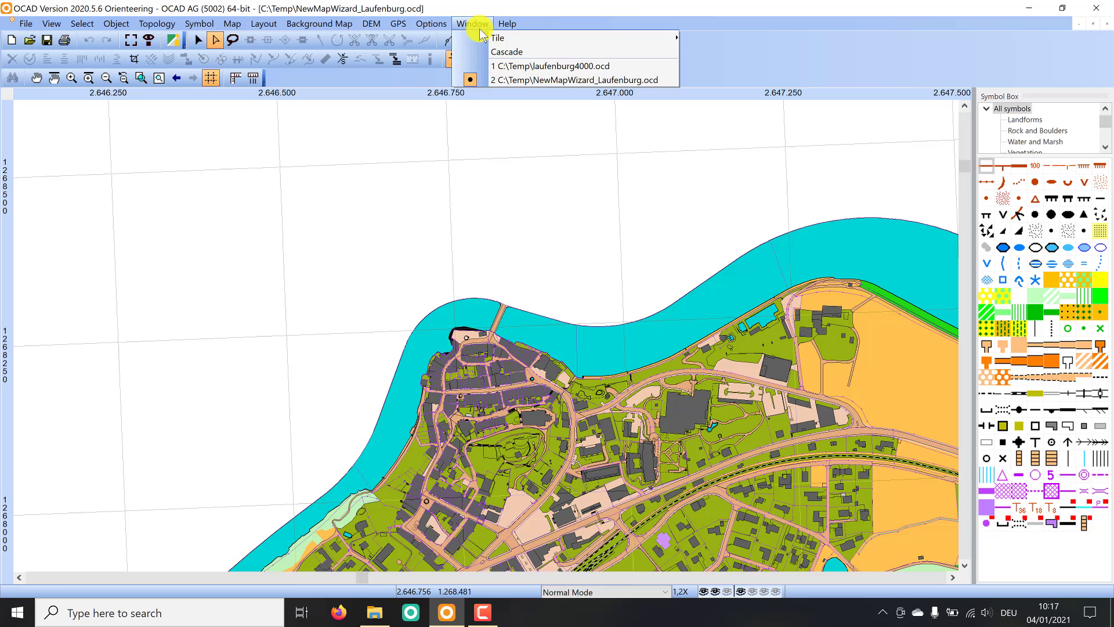
pyautogui.click(508, 67)
pyautogui.scroll(1, 460, 212)
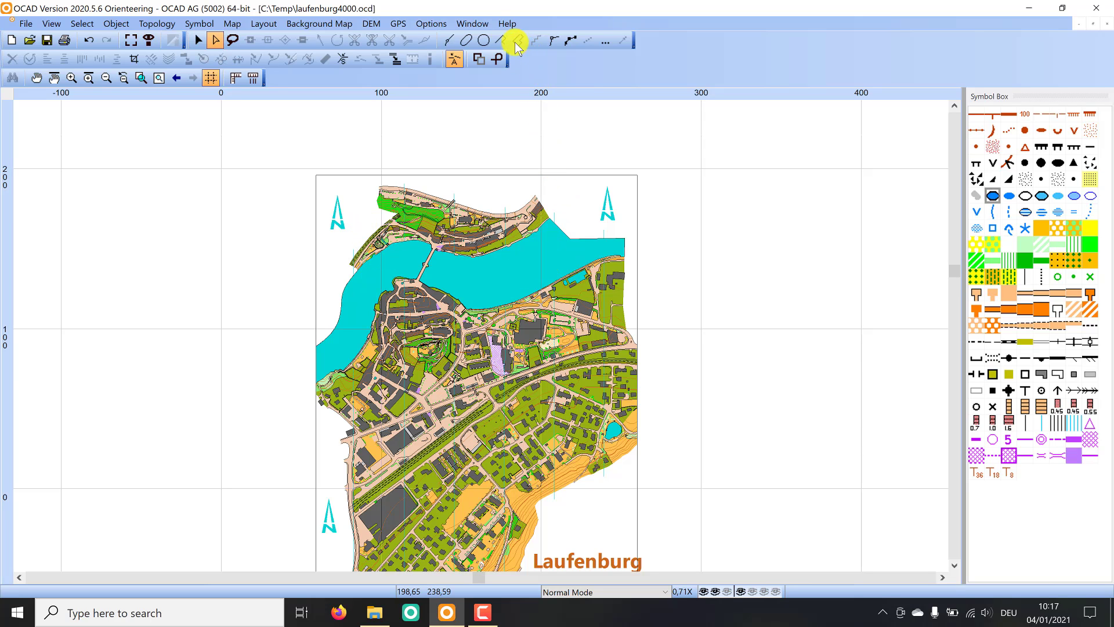
# - Switch to the NewMapWizard_Laufenburg.ocd map and open the online map services for background maps
pyautogui.click(481, 26)
pyautogui.click(509, 81)
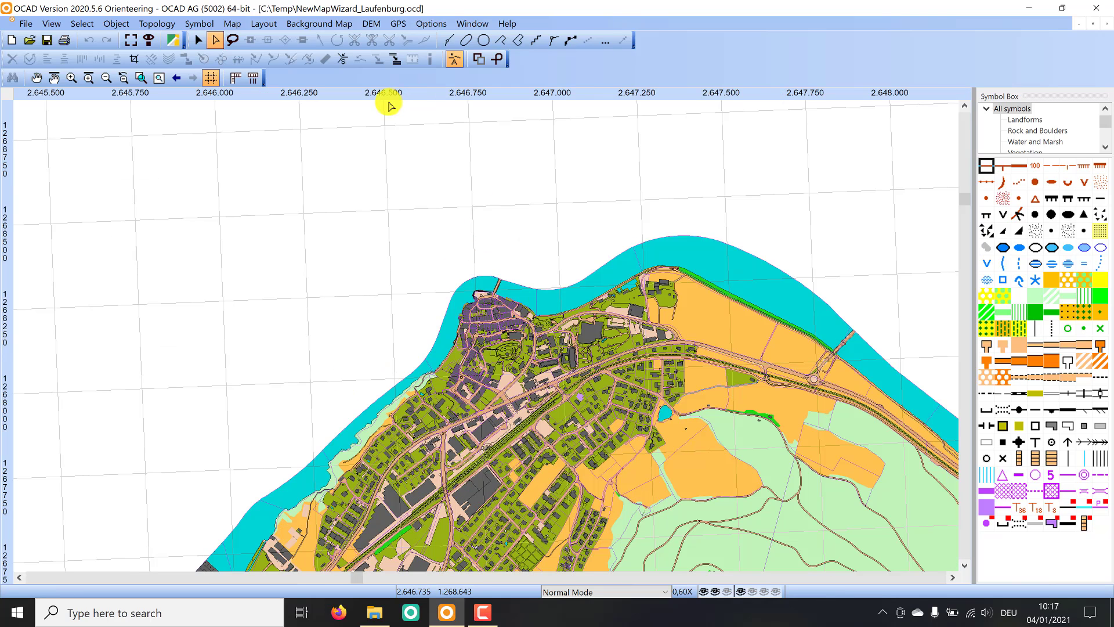
pyautogui.scroll(-1, 497, 248)
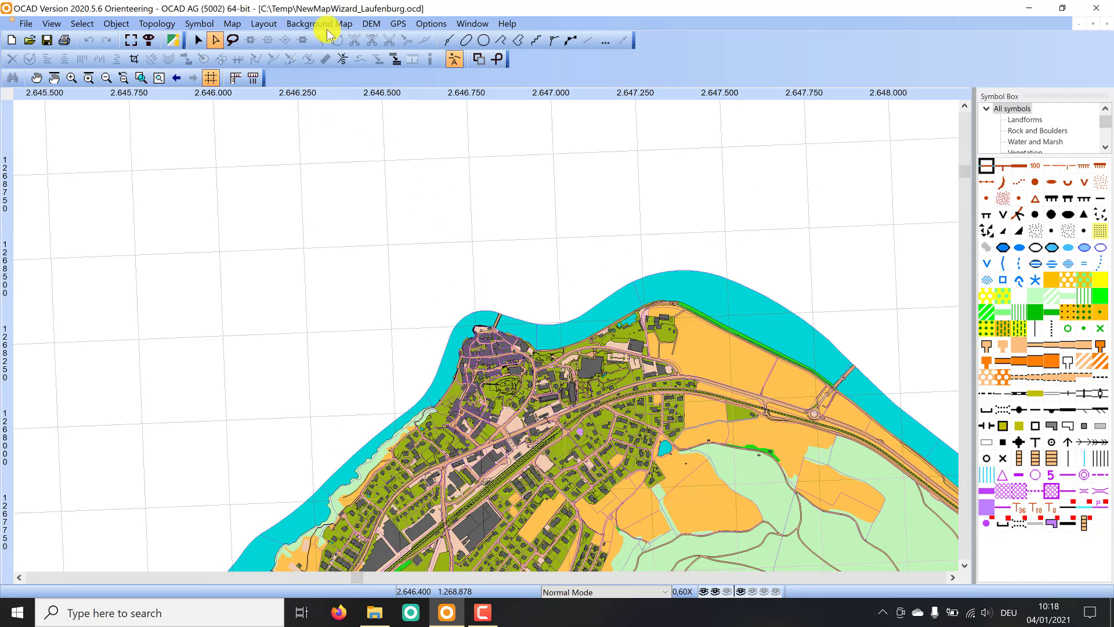
pyautogui.click(327, 26)
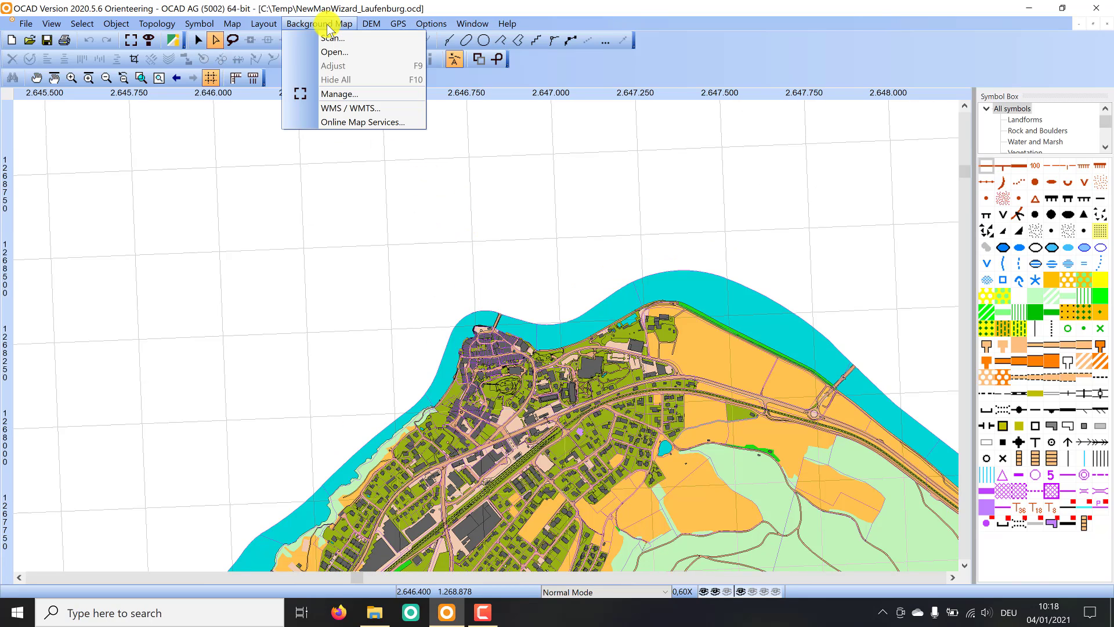
pyautogui.click(328, 123)
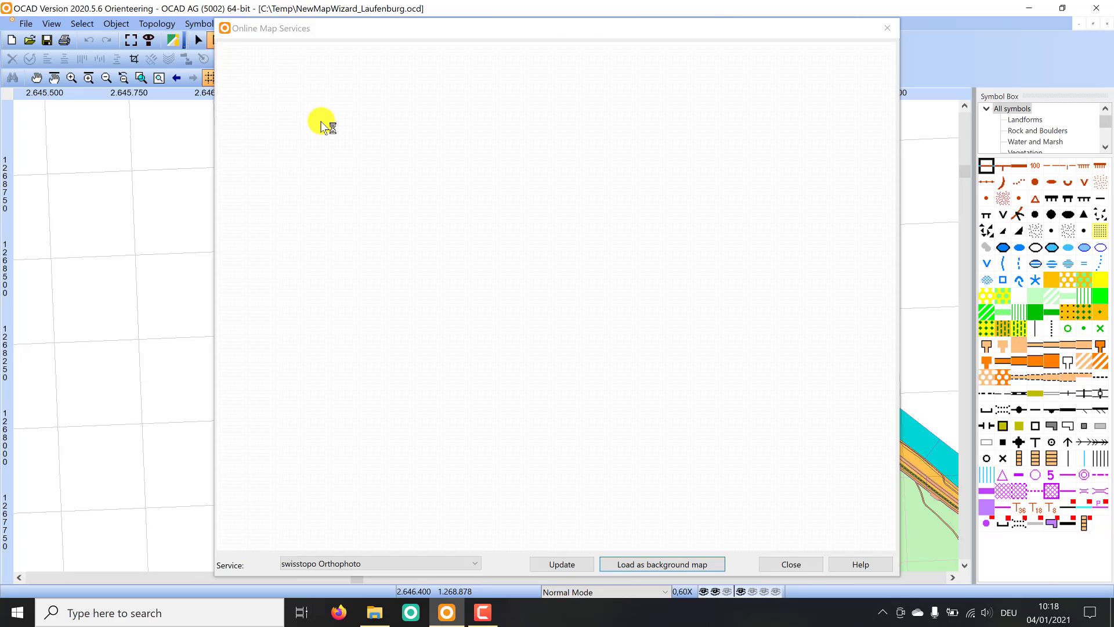
# - Load the swisstopo Orthophoto of Laufenburg as a background map, saved as OnlineMapService_0.jpg in C:\Temp, and close the online map services
pyautogui.click(304, 566)
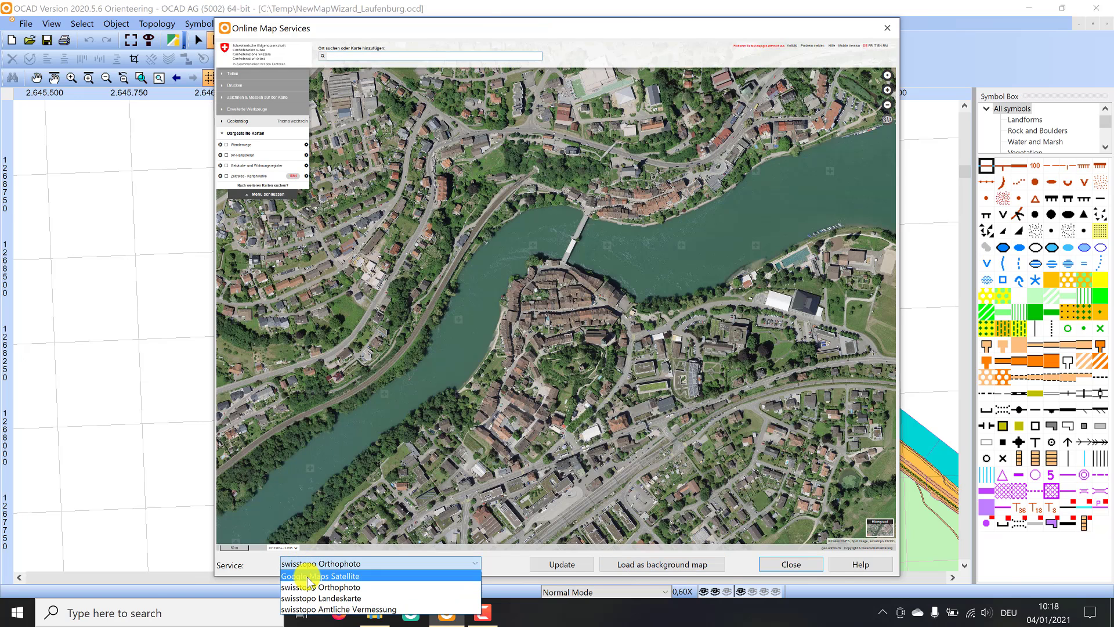
pyautogui.click(307, 564)
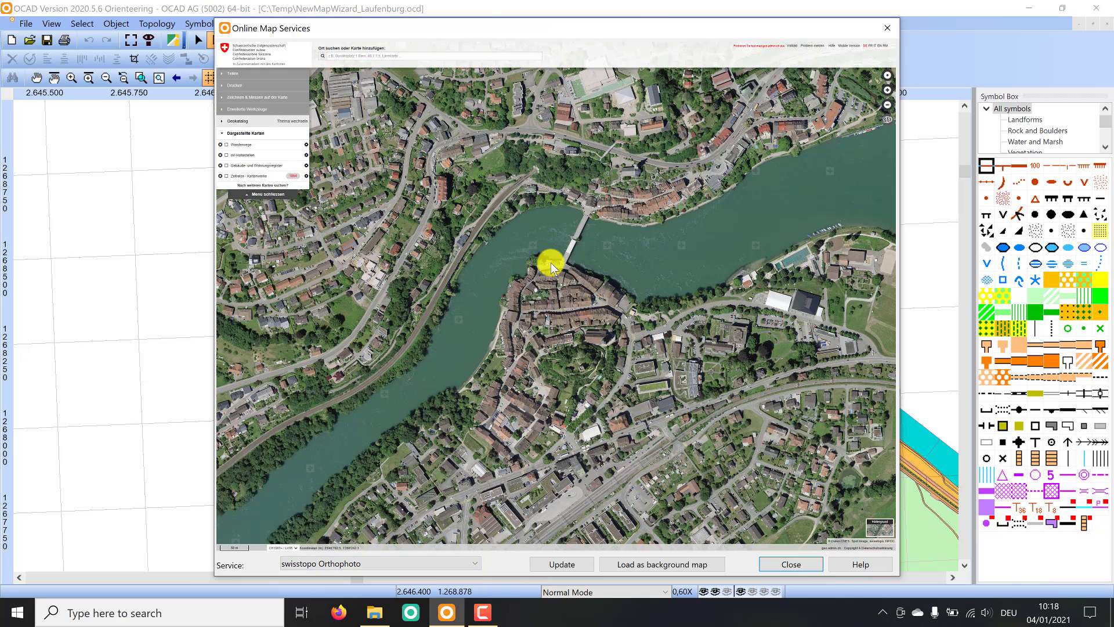
pyautogui.click(561, 566)
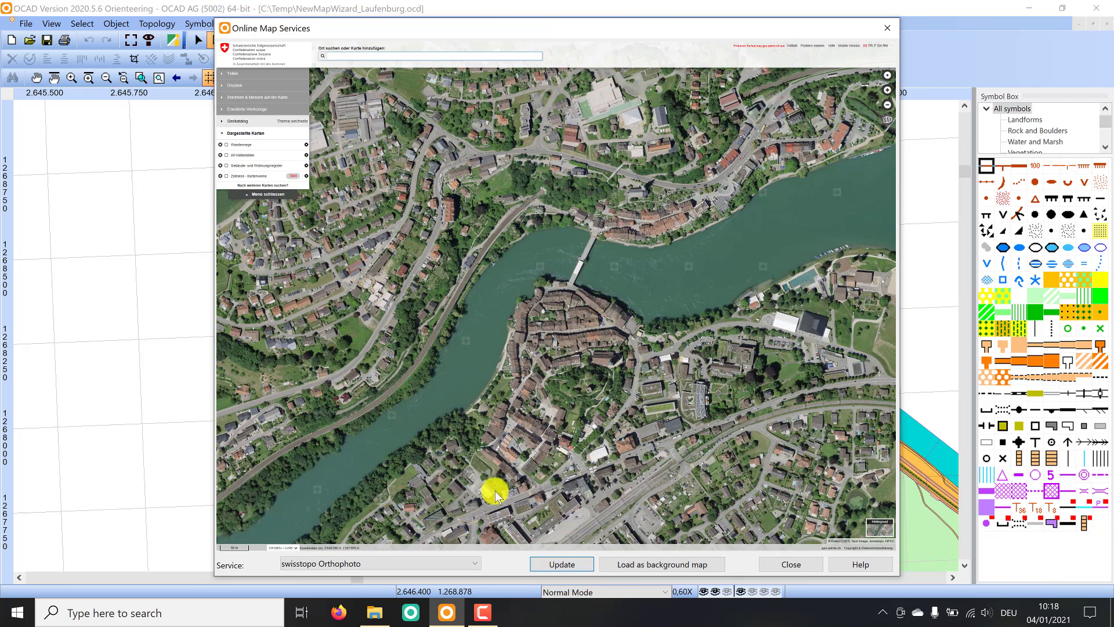
pyautogui.click(633, 566)
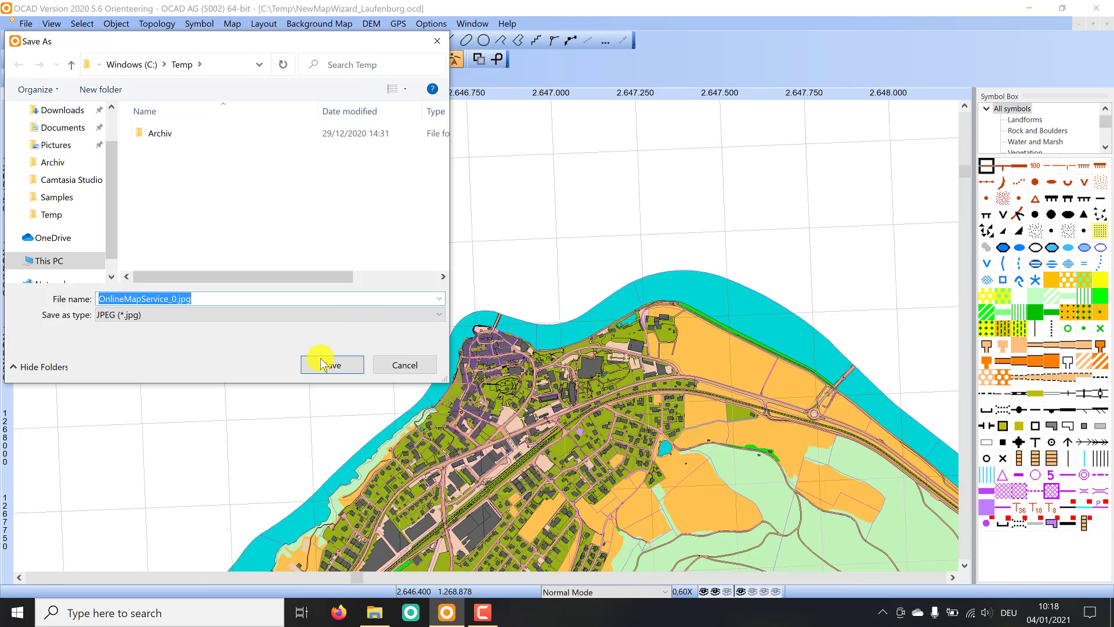
pyautogui.click(323, 362)
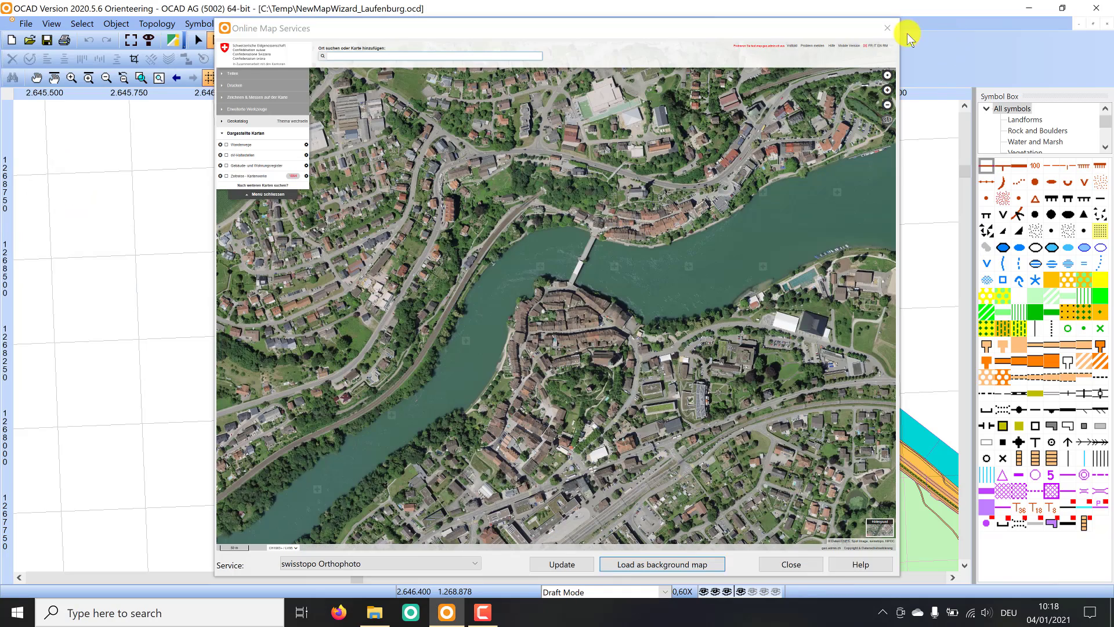
pyautogui.click(887, 28)
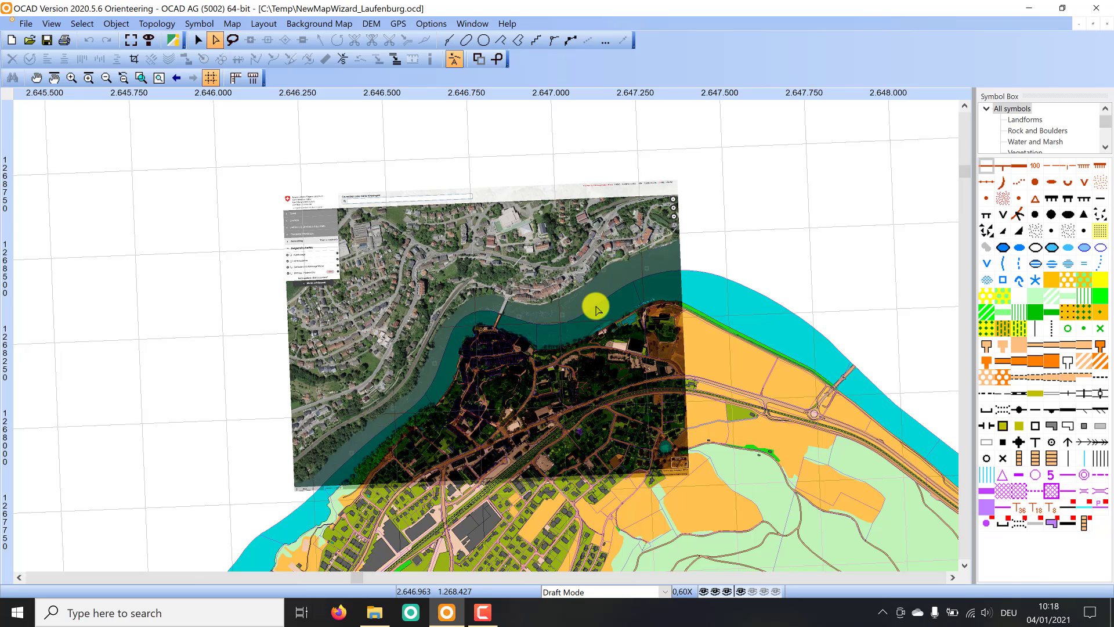
# - Display the map in Normal Mode over the orthophoto and check both along the Rhine
pyautogui.click(495, 334)
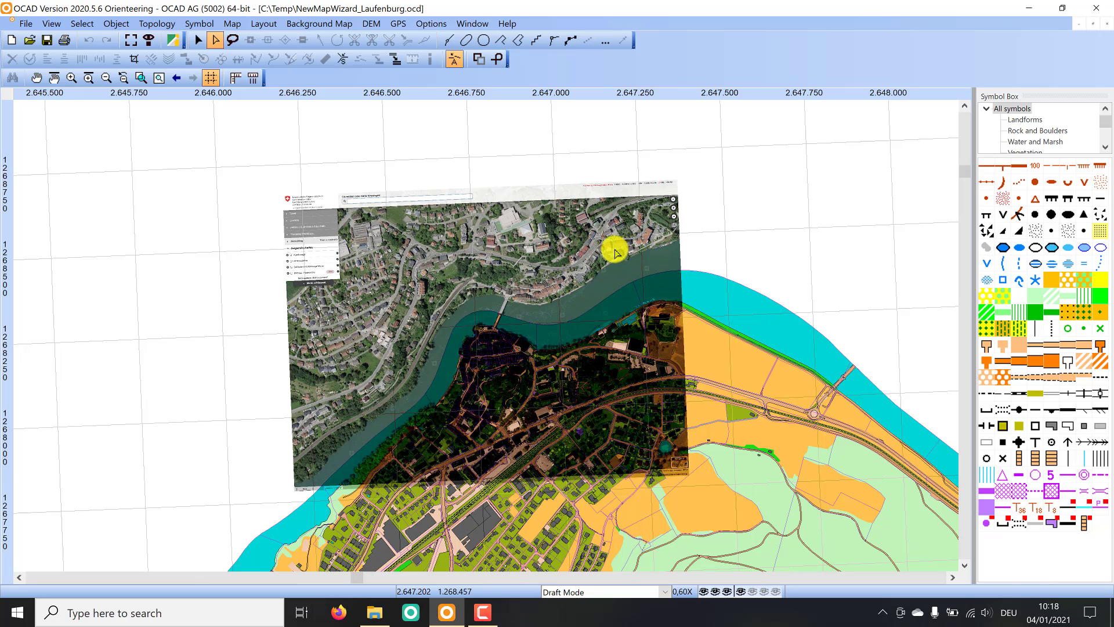
pyautogui.click(51, 24)
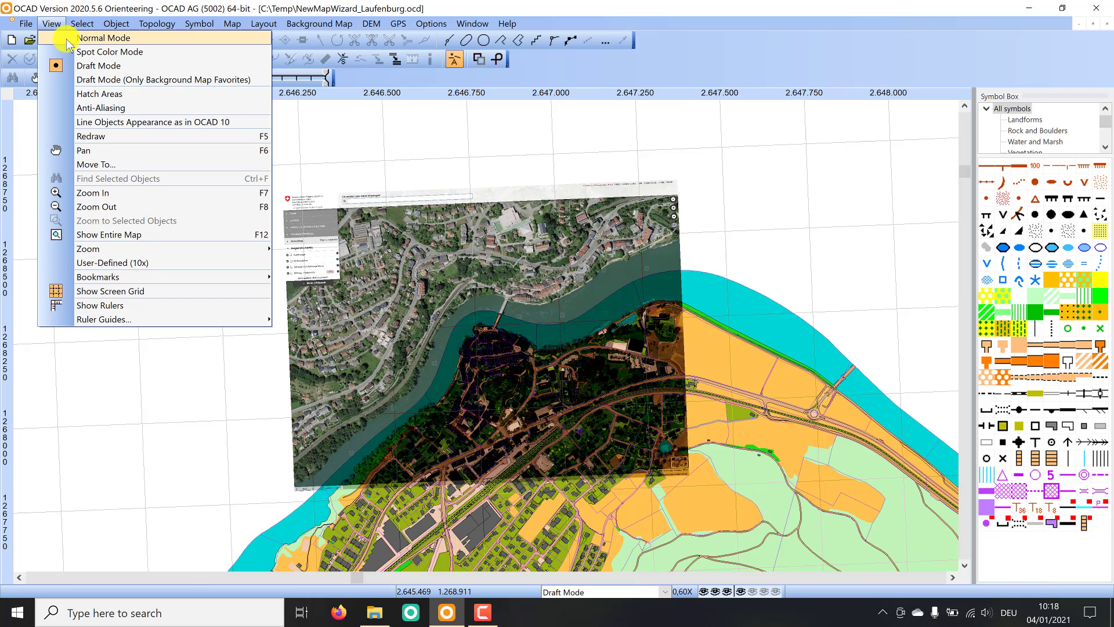
pyautogui.click(87, 38)
pyautogui.scroll(-2, 197, 241)
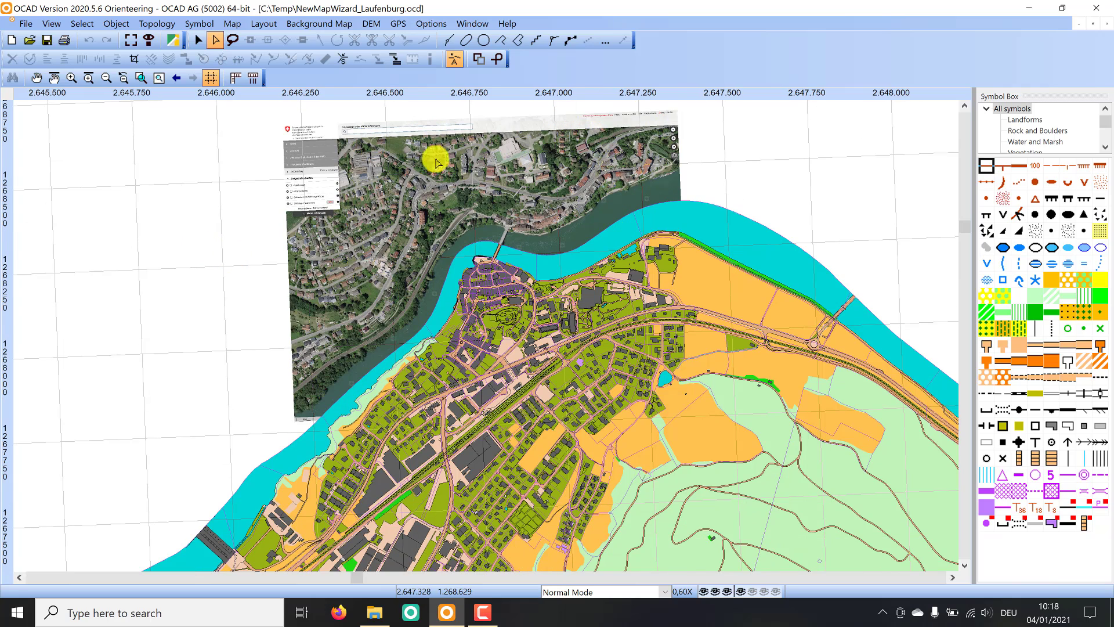
pyautogui.scroll(2, 462, 228)
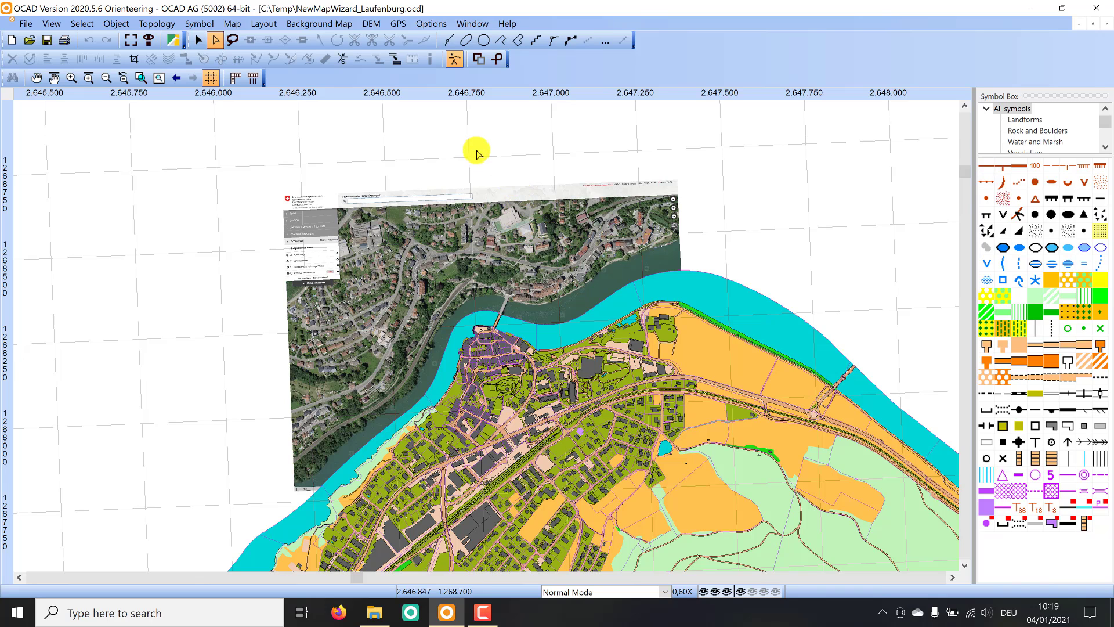
pyautogui.scroll(-1, 479, 156)
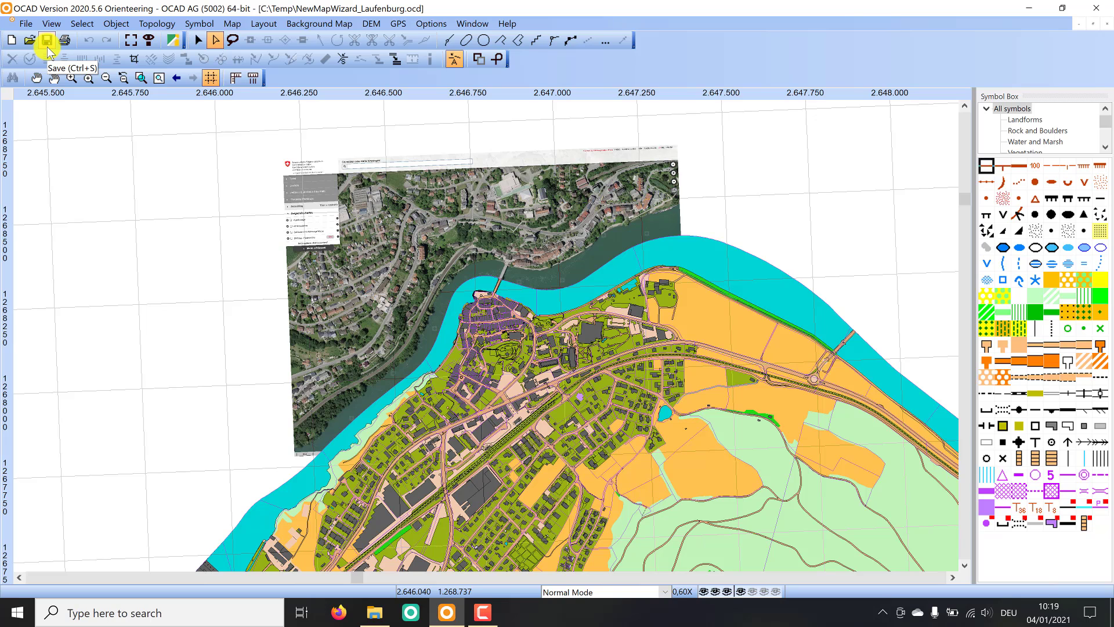
# - Open NewMapWizard_Laufenburg.ocd as a background map in laufenburg4000.ocd, using the new offset 2647000 / 1268000, angle 2,30 and map scale 1:4.000
pyautogui.click(473, 23)
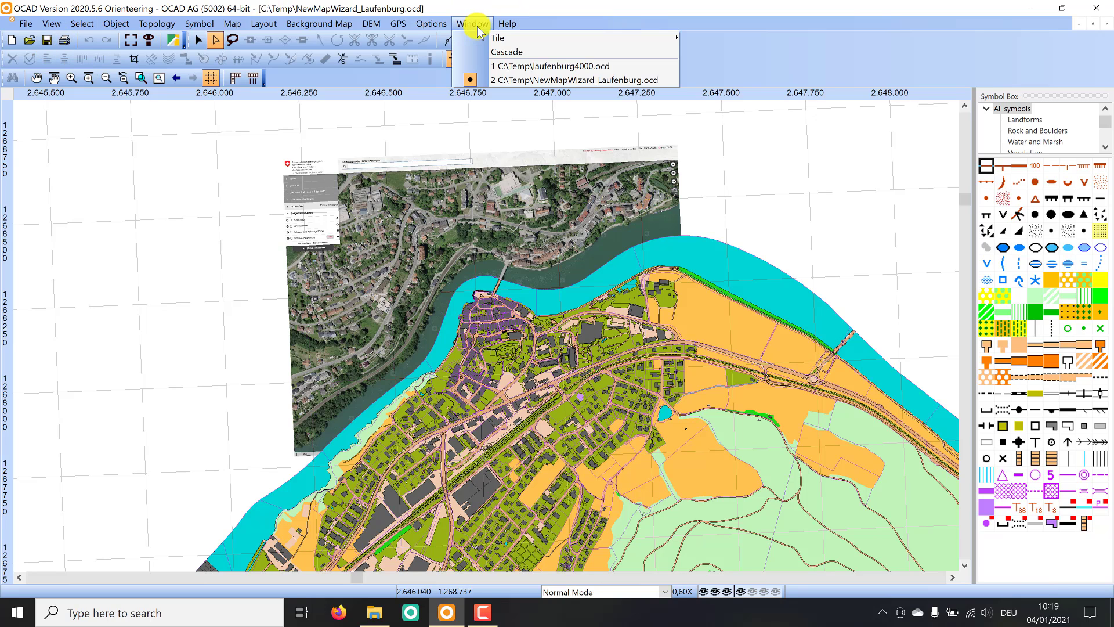
pyautogui.click(513, 66)
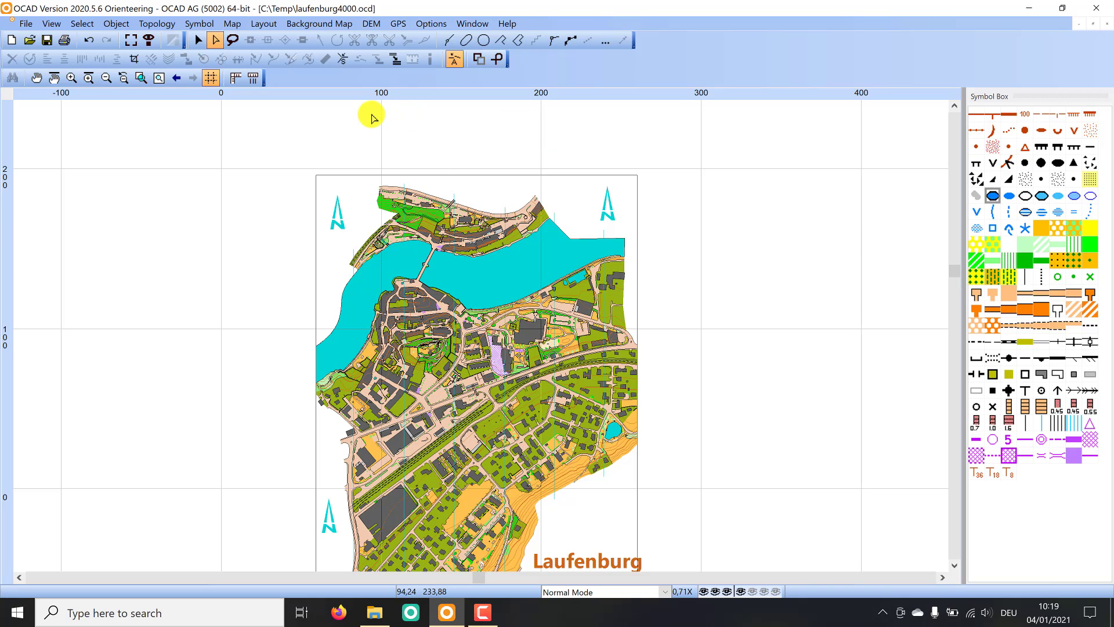
pyautogui.click(335, 26)
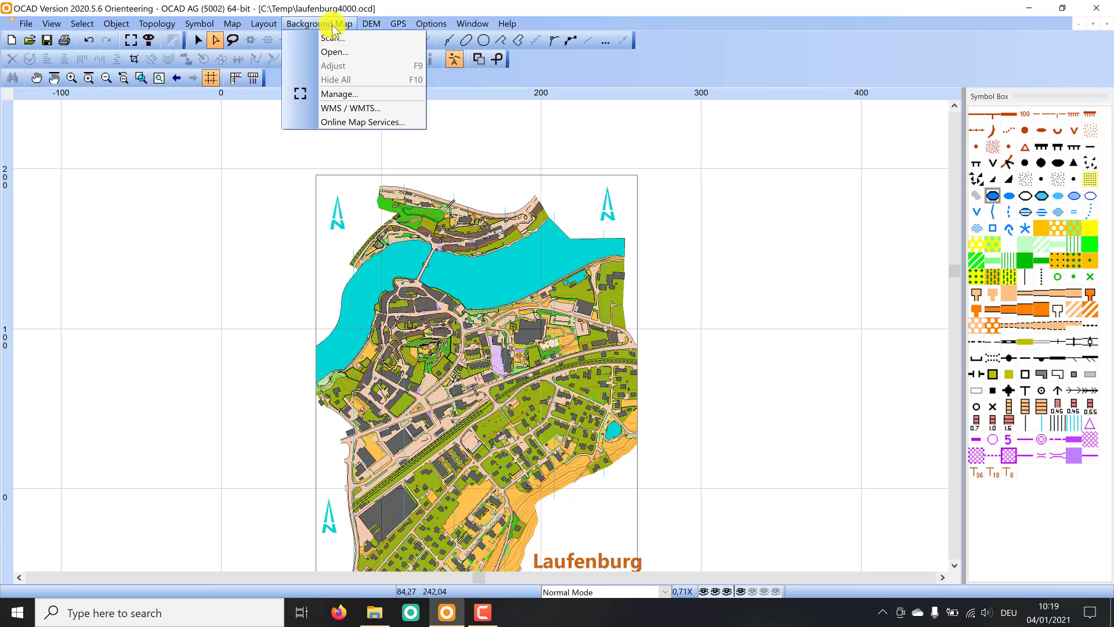
pyautogui.click(328, 53)
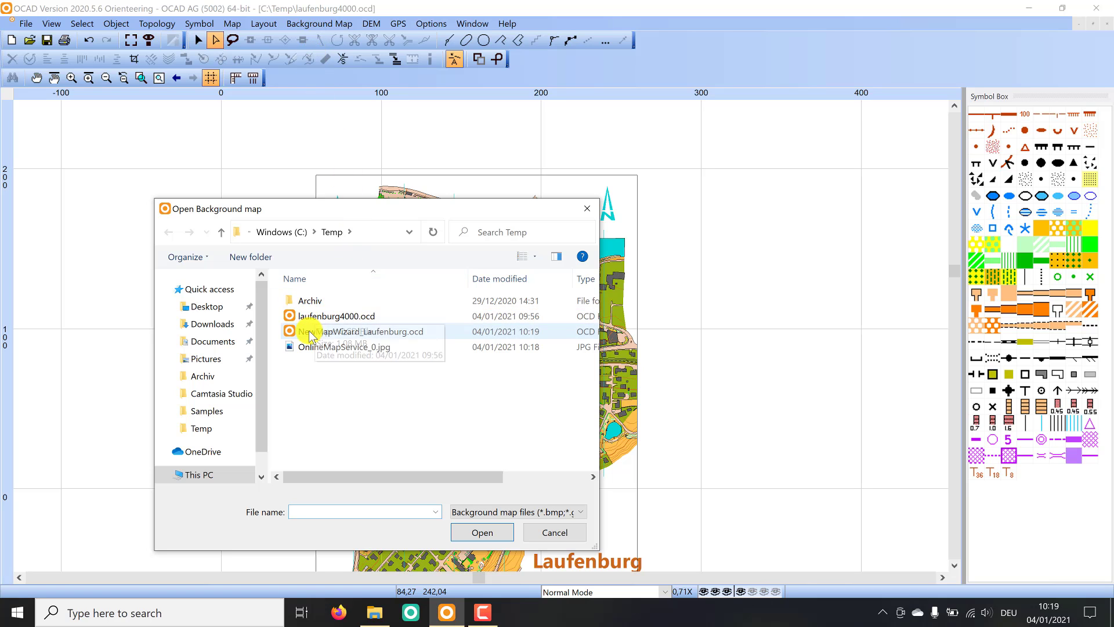
pyautogui.doubleClick(308, 336)
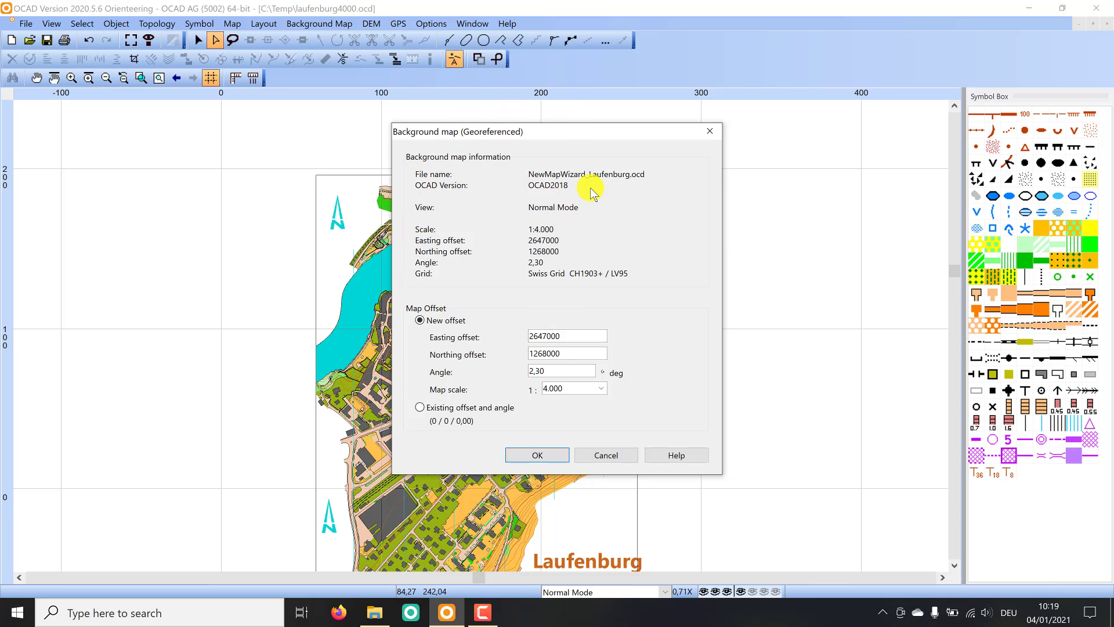
pyautogui.moveTo(586, 130); pyautogui.dragTo(567, 120)
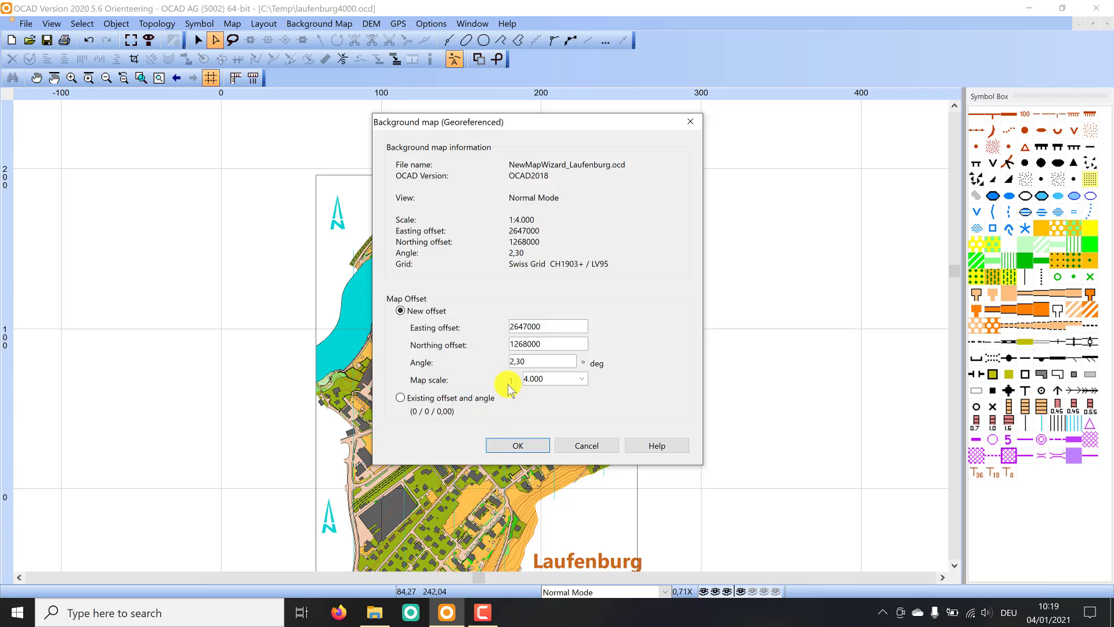
pyautogui.click(516, 445)
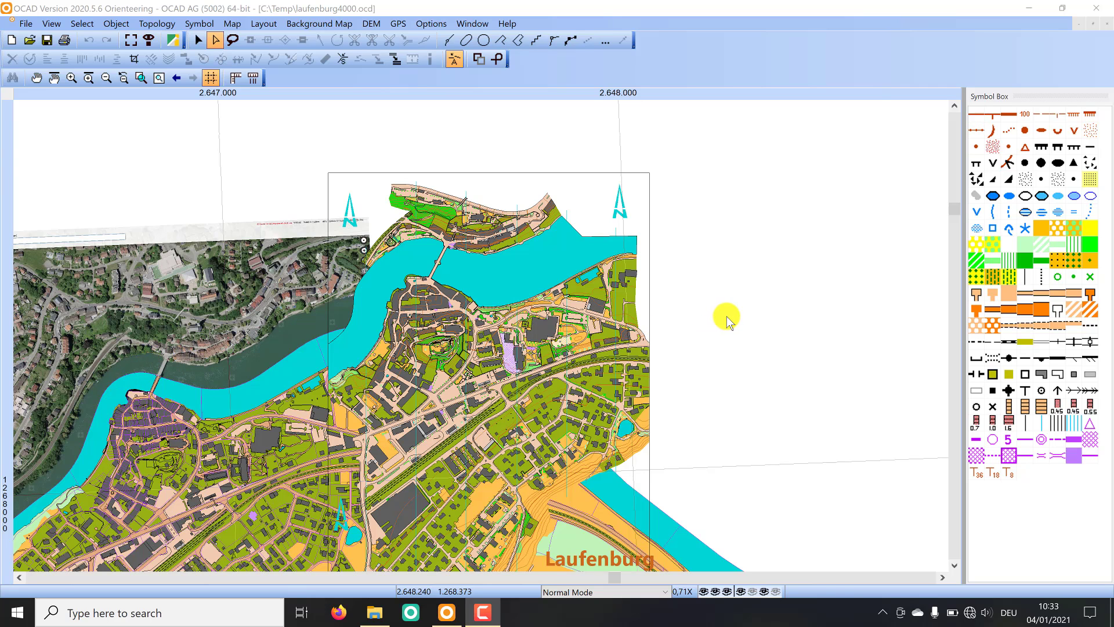
# - Display laufenburg4000.ocd in Draft Mode and fade the background maps so the sprint map stands out against them
pyautogui.scroll(-1, 707, 306)
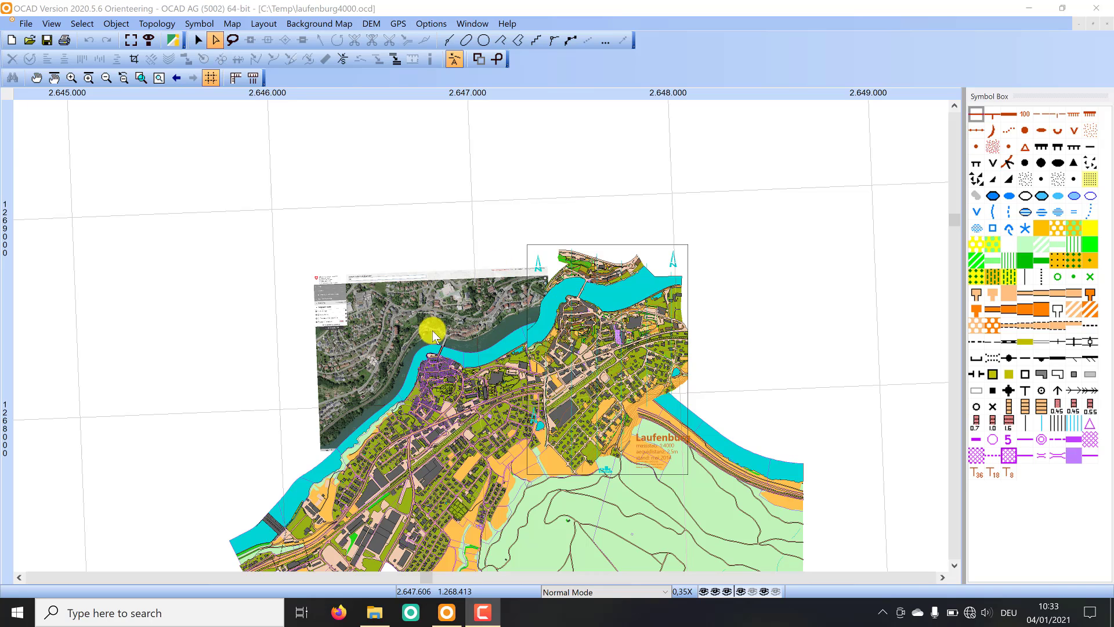
pyautogui.scroll(-1, 424, 326)
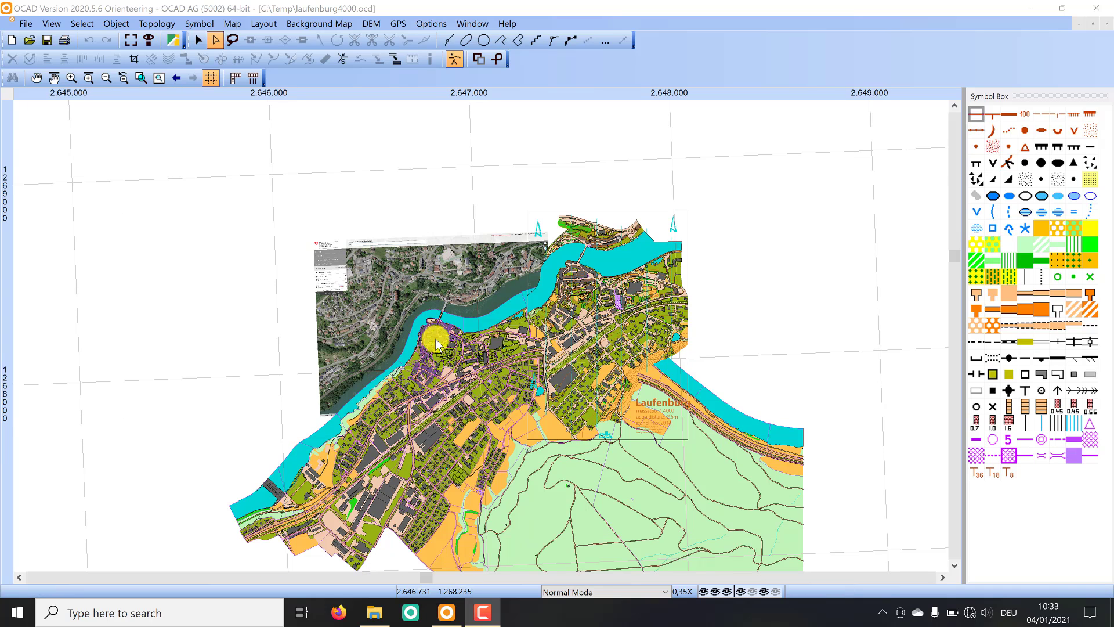
pyautogui.click(57, 25)
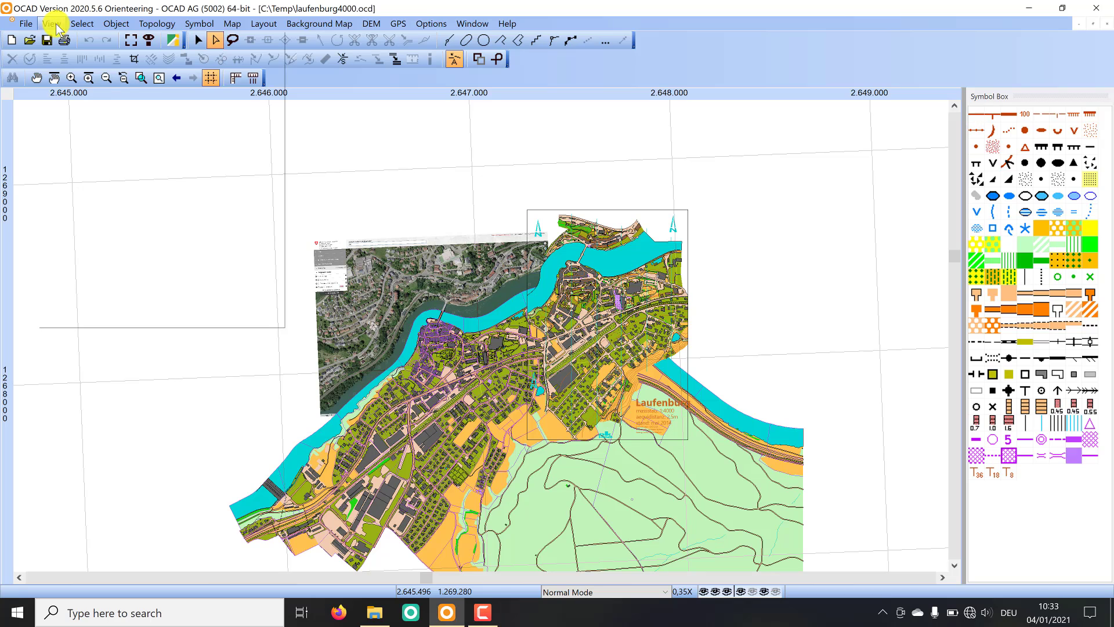
pyautogui.click(74, 67)
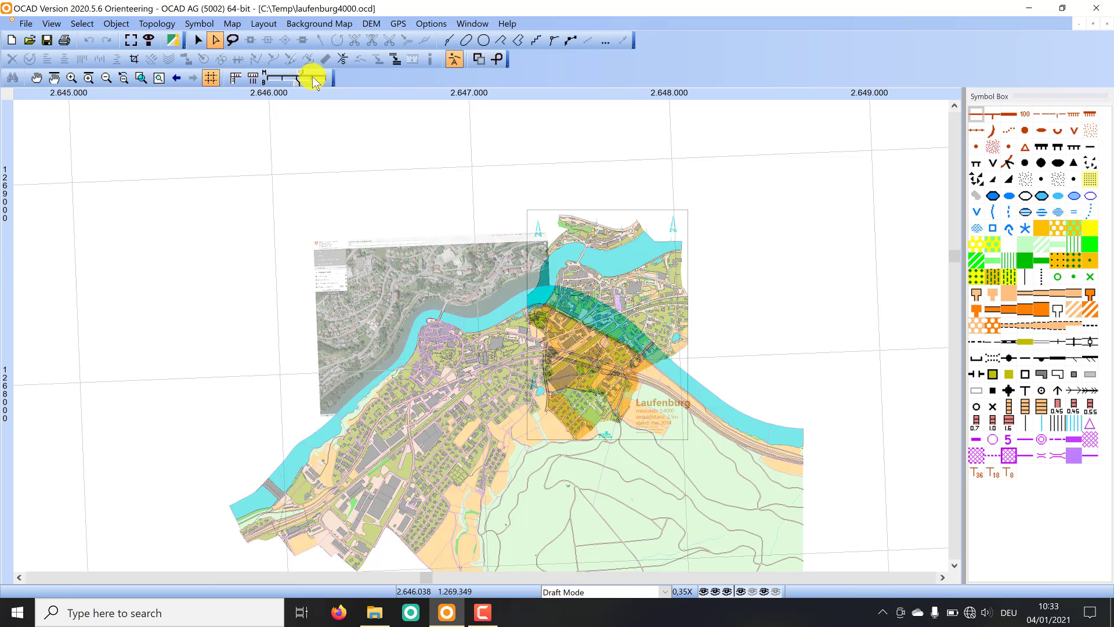
pyautogui.moveTo(312, 81); pyautogui.dragTo(299, 87)
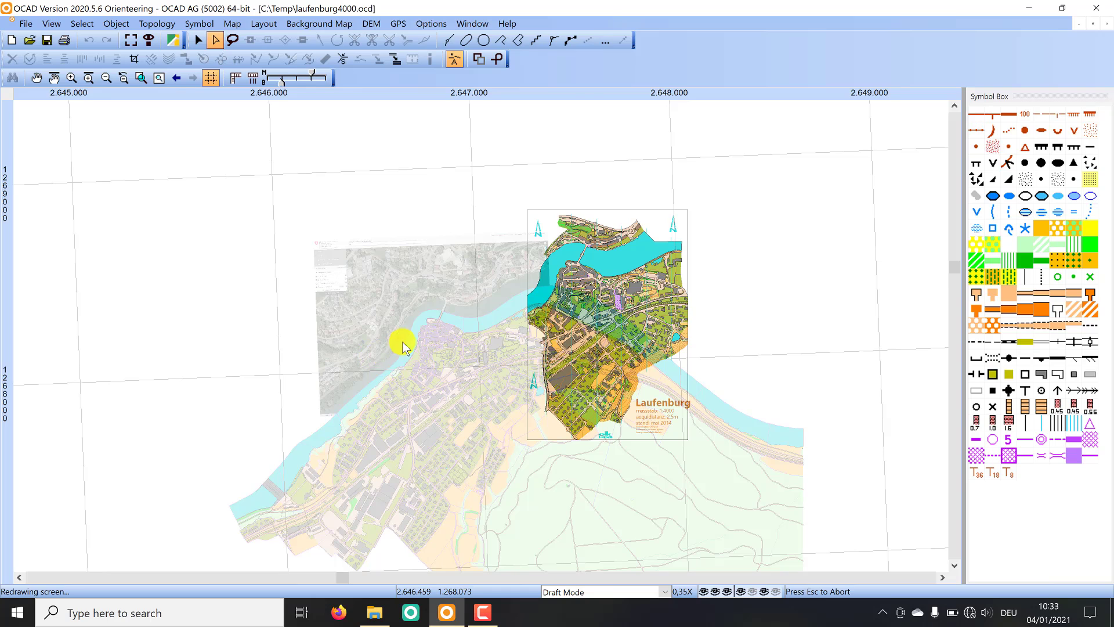
pyautogui.scroll(2, 405, 346)
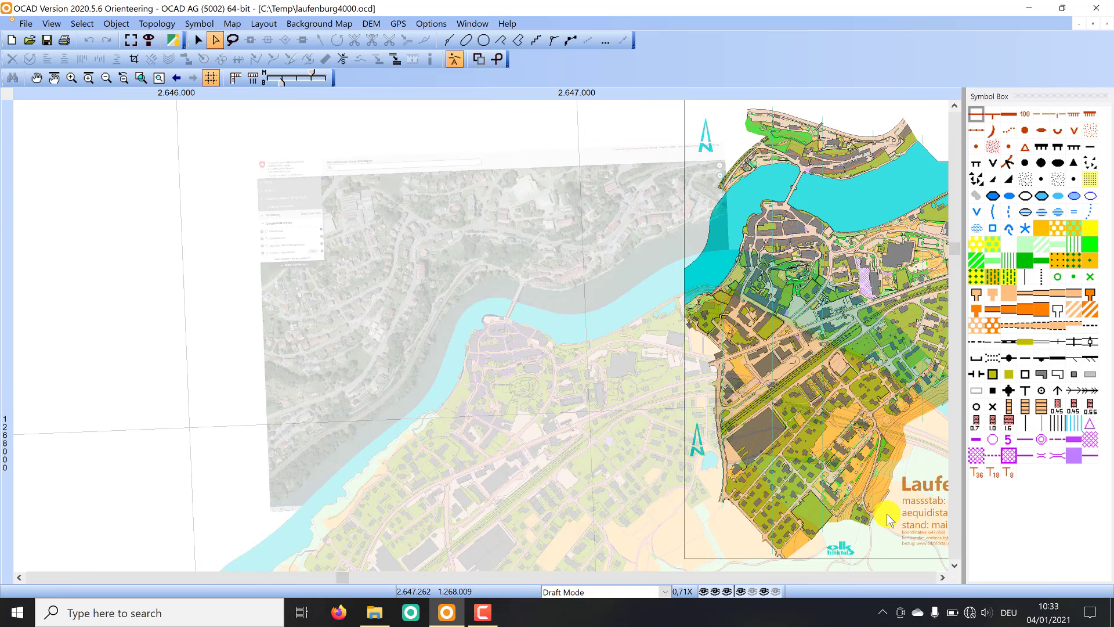
pyautogui.click(942, 577)
pyautogui.click(942, 578)
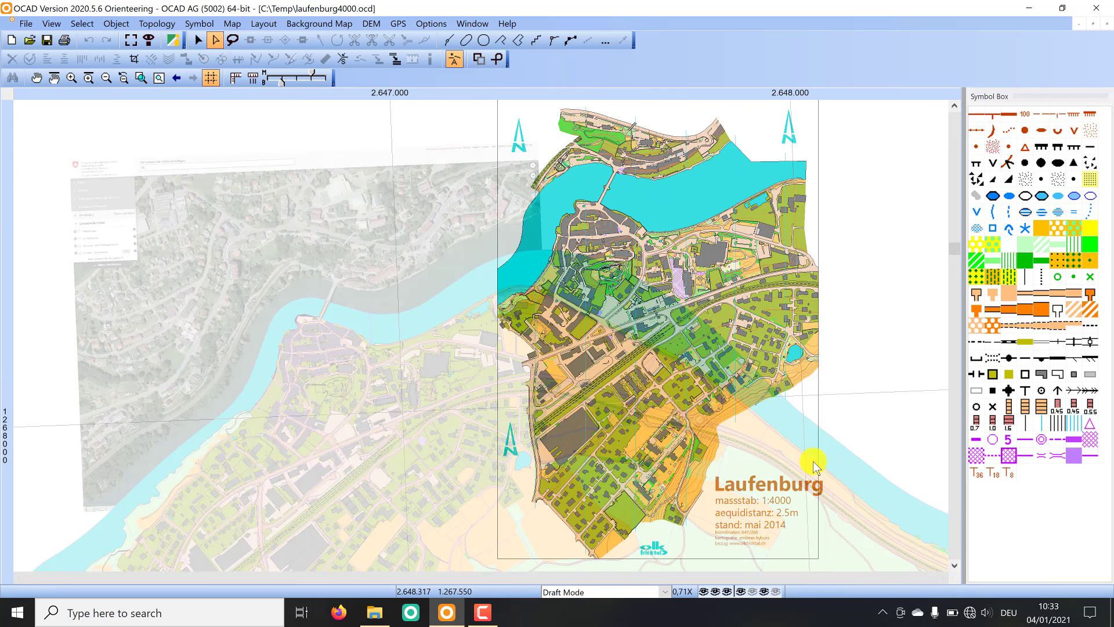
# - Start an affine transformation and mark the old-town headland beside the Rhine bridge on the sprint map and on the faded base map
pyautogui.click(232, 25)
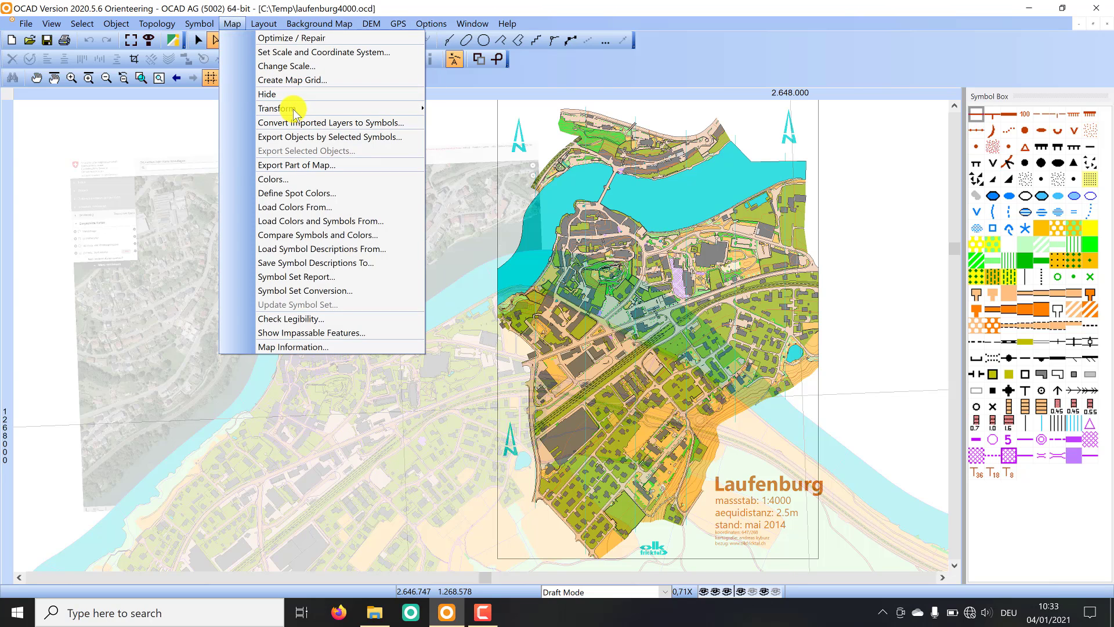
pyautogui.moveTo(324, 109)
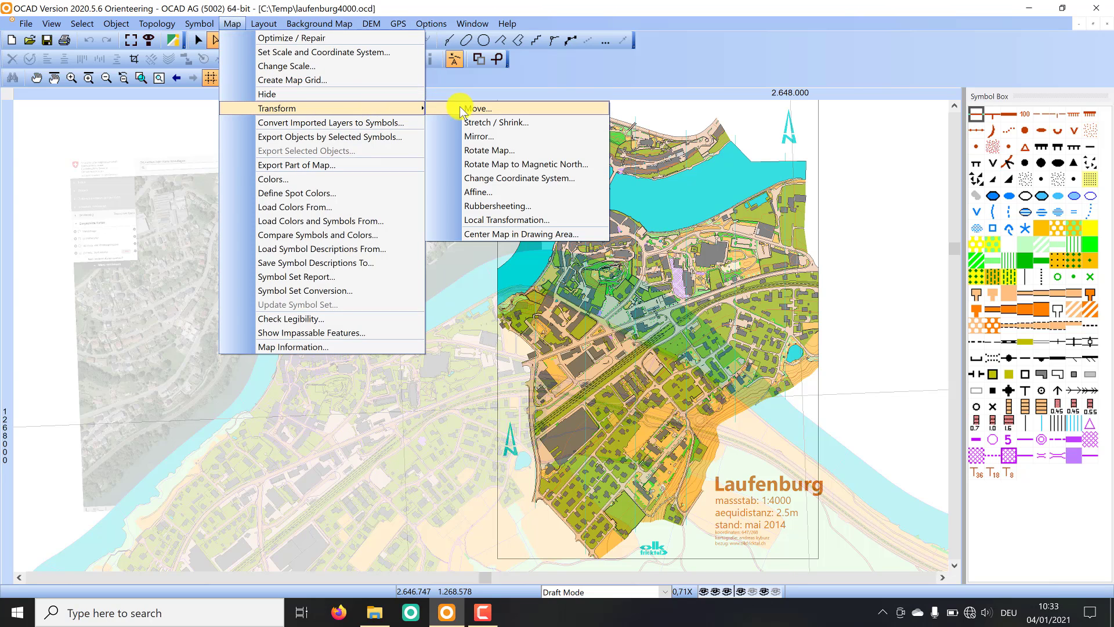
pyautogui.click(483, 192)
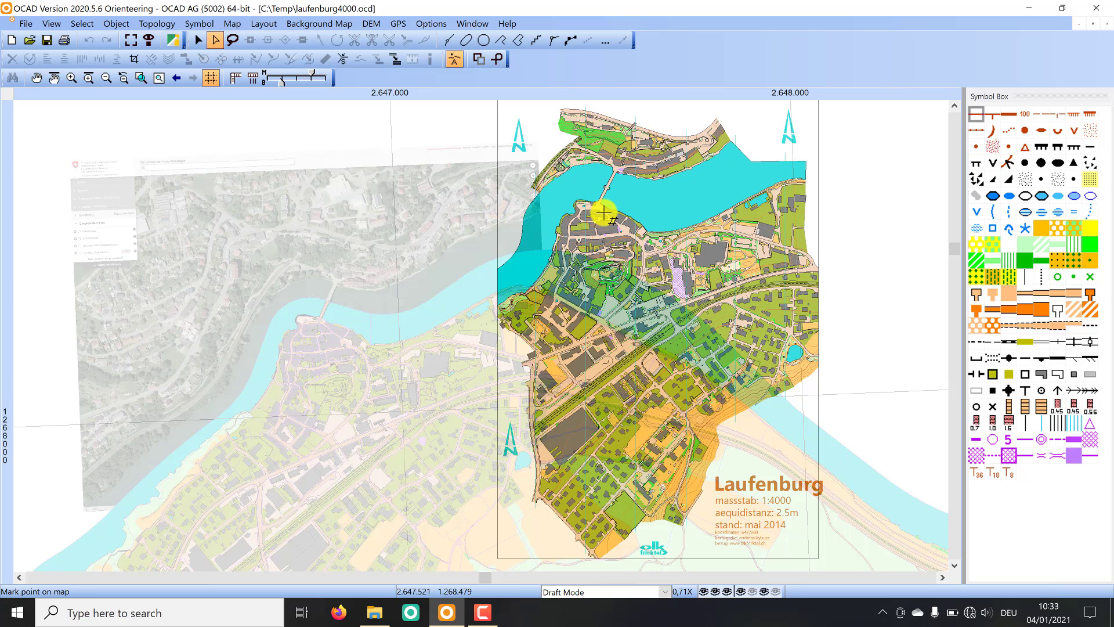
pyautogui.scroll(-1, 604, 177)
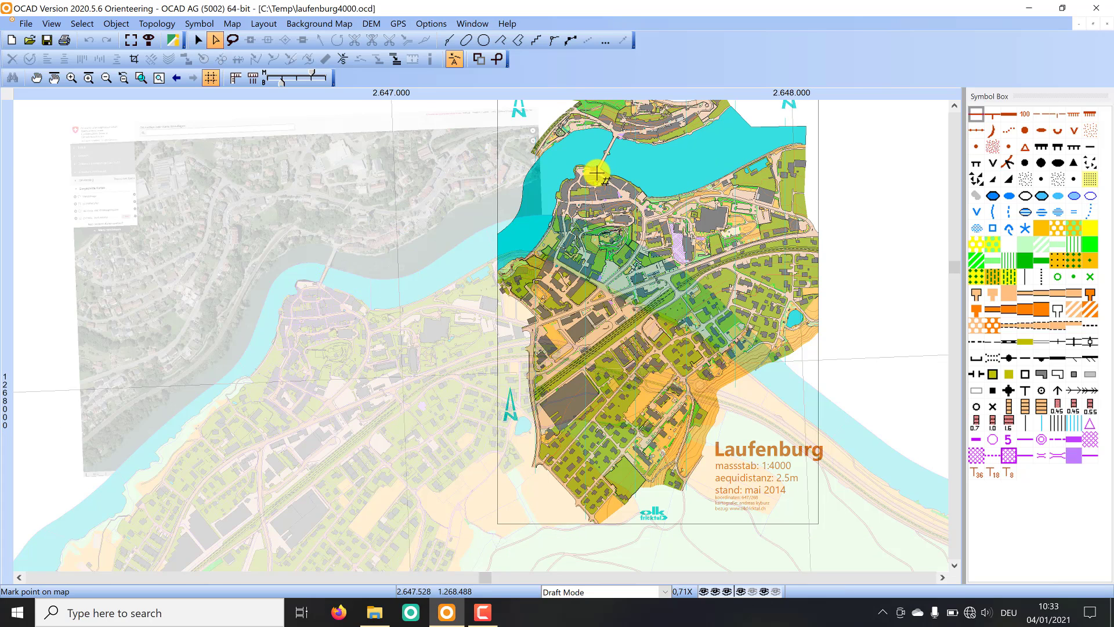
pyautogui.click(582, 170)
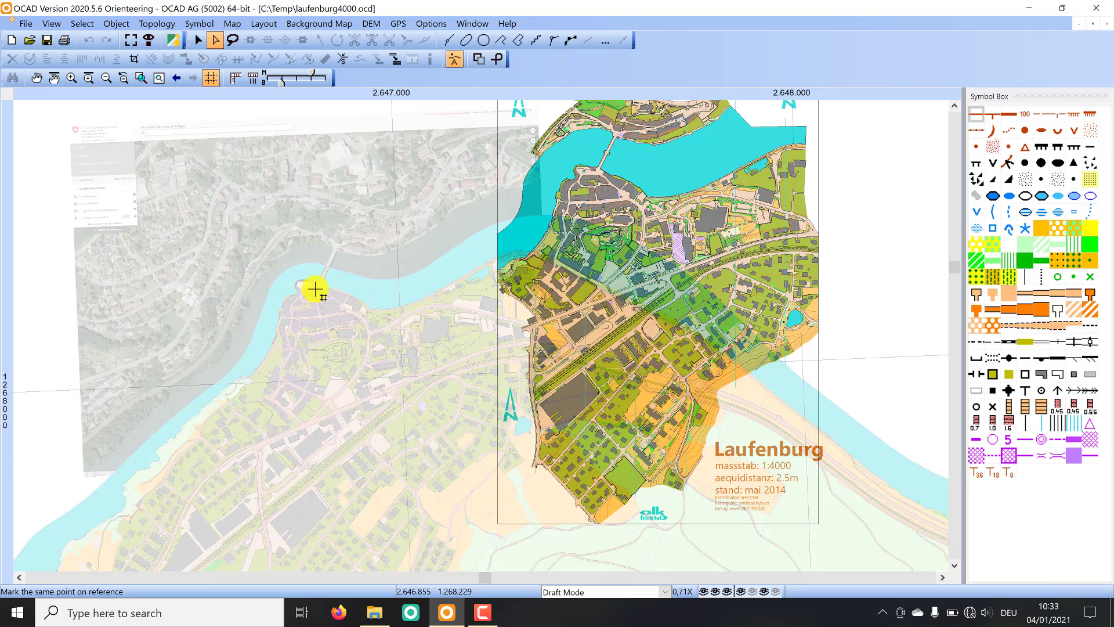
# - Mark a second matching point pair near the large green field in the south of the map and run the affine transformation
pyautogui.scroll(-2, 682, 316)
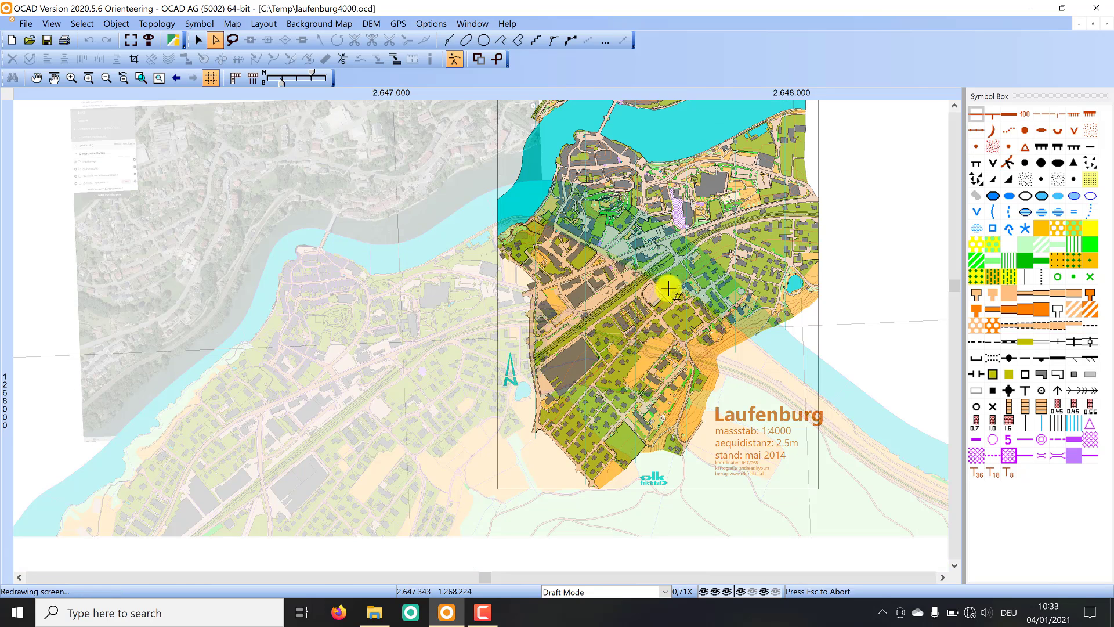
pyautogui.scroll(-1, 633, 335)
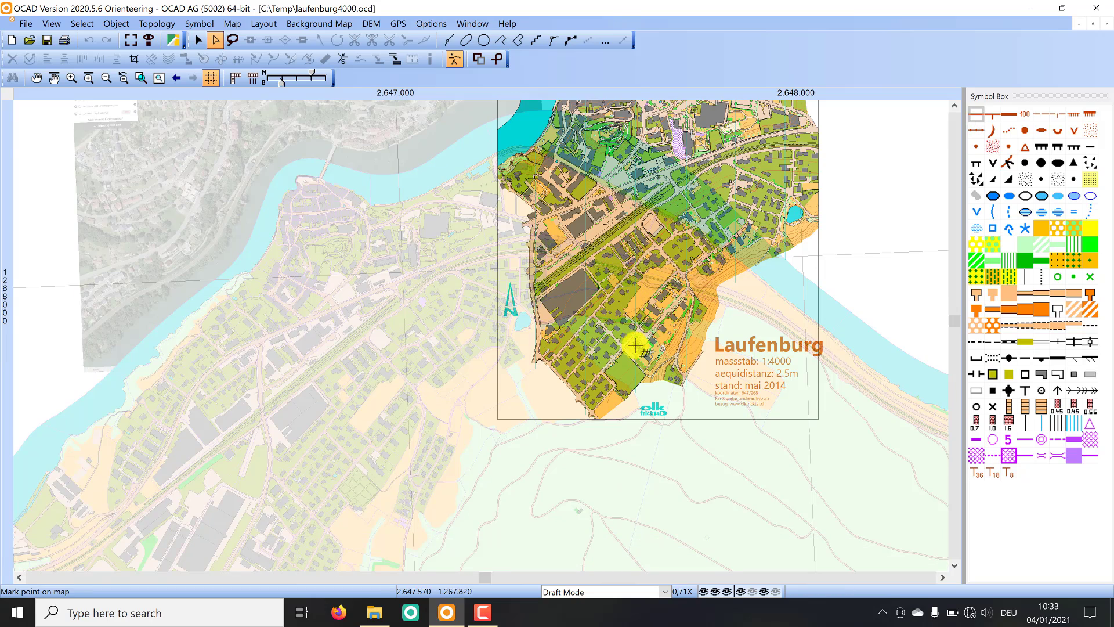
pyautogui.click(622, 348)
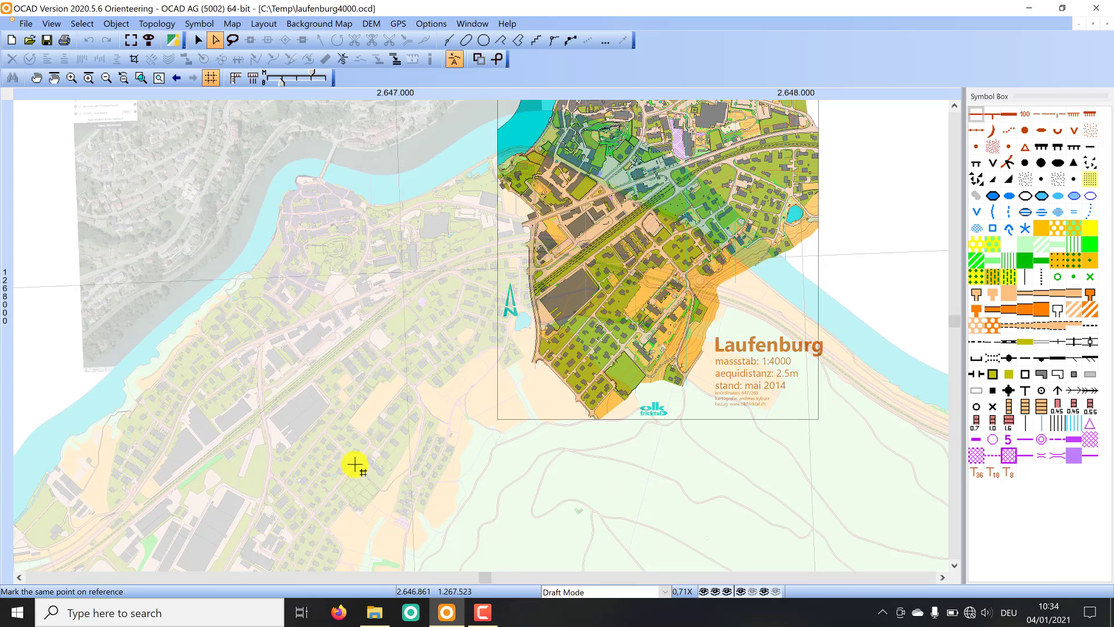
pyautogui.press('Return')
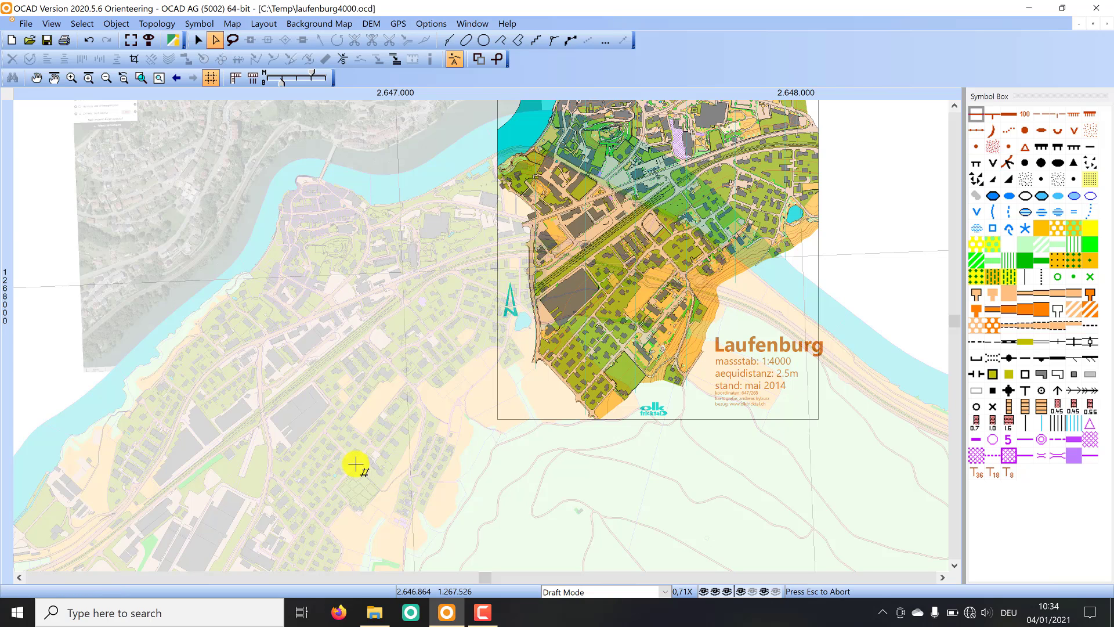
# - Start a second affine transformation and mark a matching point pair on the old-town square just south of the Rhine bridge
pyautogui.scroll(2, 334, 421)
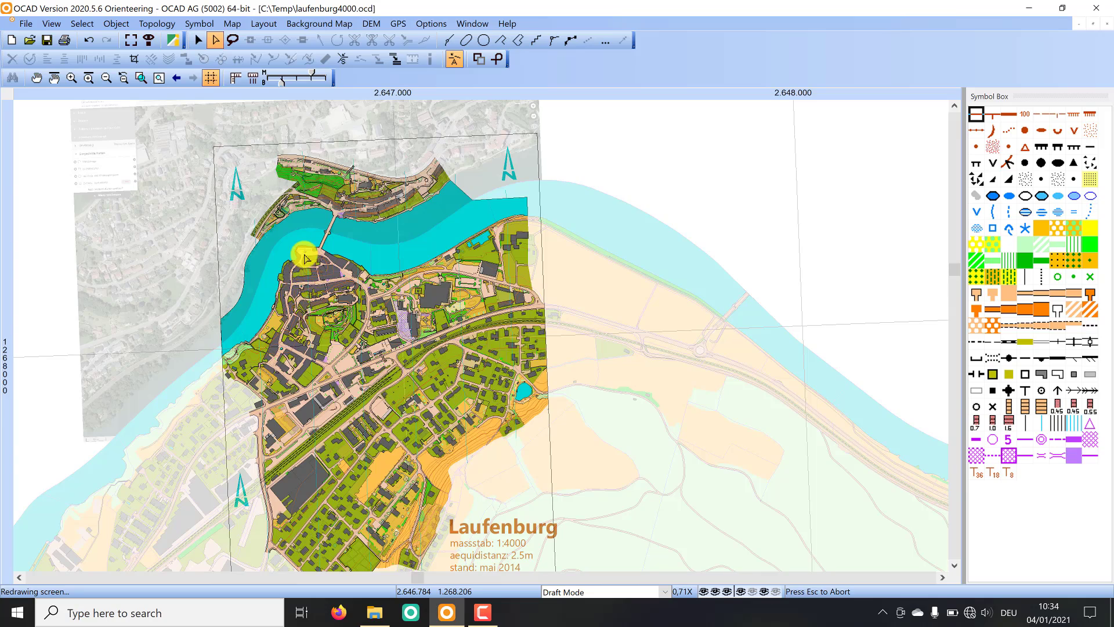
pyautogui.scroll(2, 298, 248)
pyautogui.scroll(2, 313, 184)
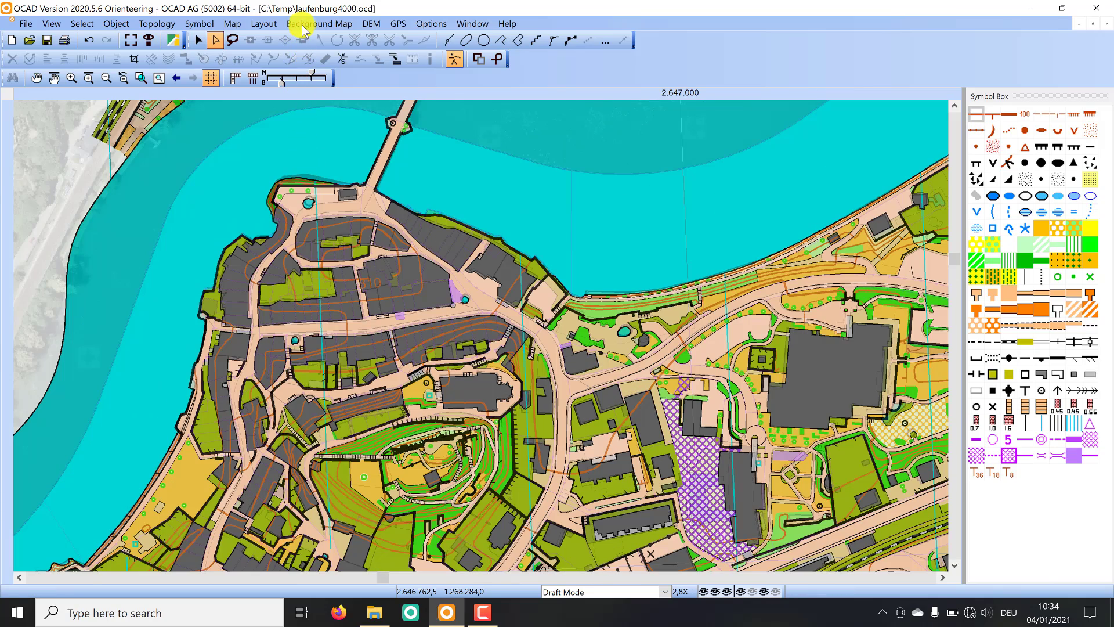
pyautogui.click(231, 24)
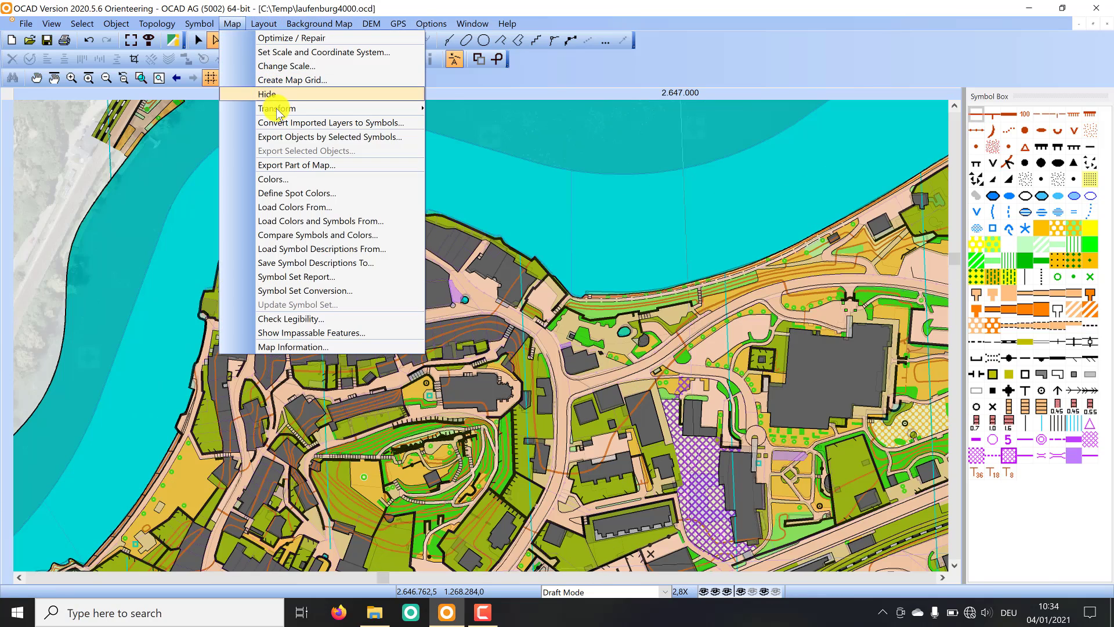
pyautogui.moveTo(267, 108)
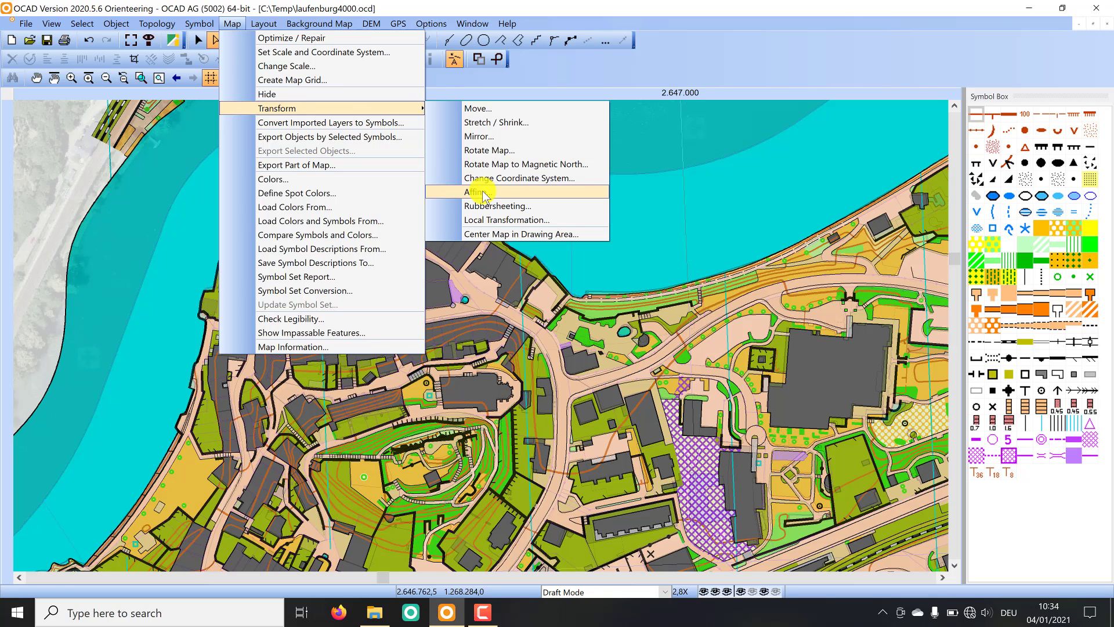
pyautogui.click(298, 186)
pyautogui.scroll(1, 311, 191)
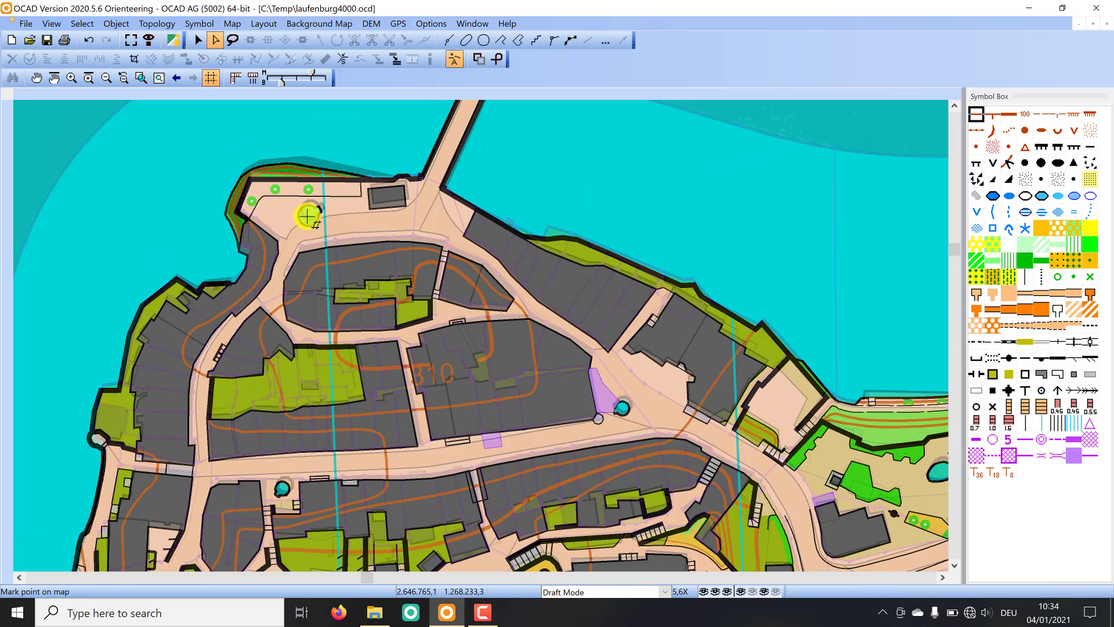
pyautogui.click(312, 210)
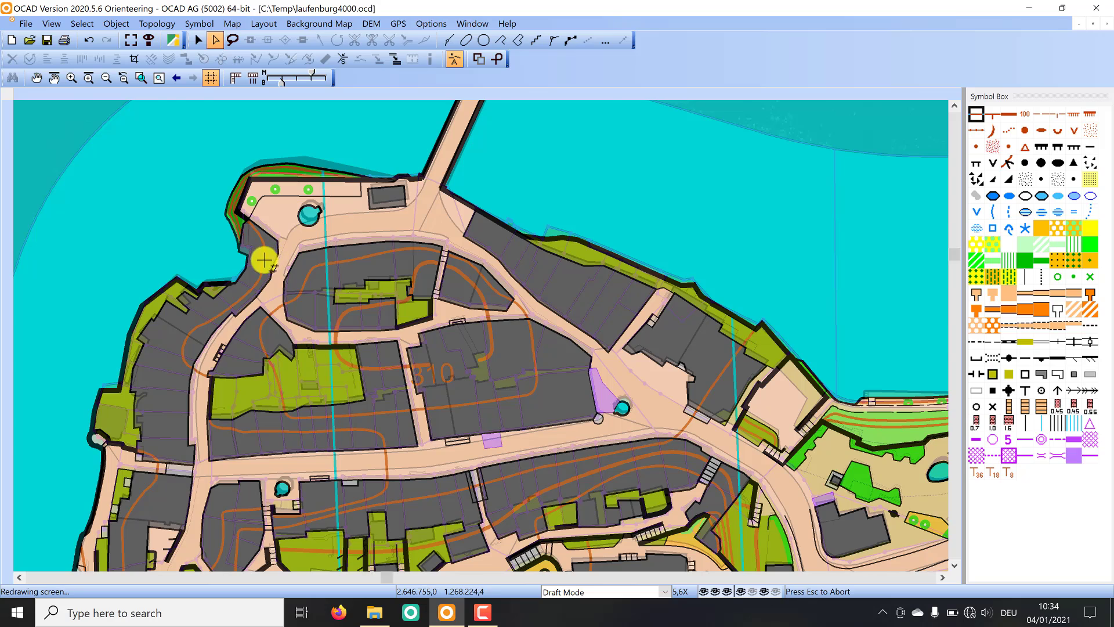
# - Mark the next matching point pair for the affine transformation at the car park east of the large building near the river
pyautogui.scroll(-1, 264, 256)
pyautogui.click(942, 577)
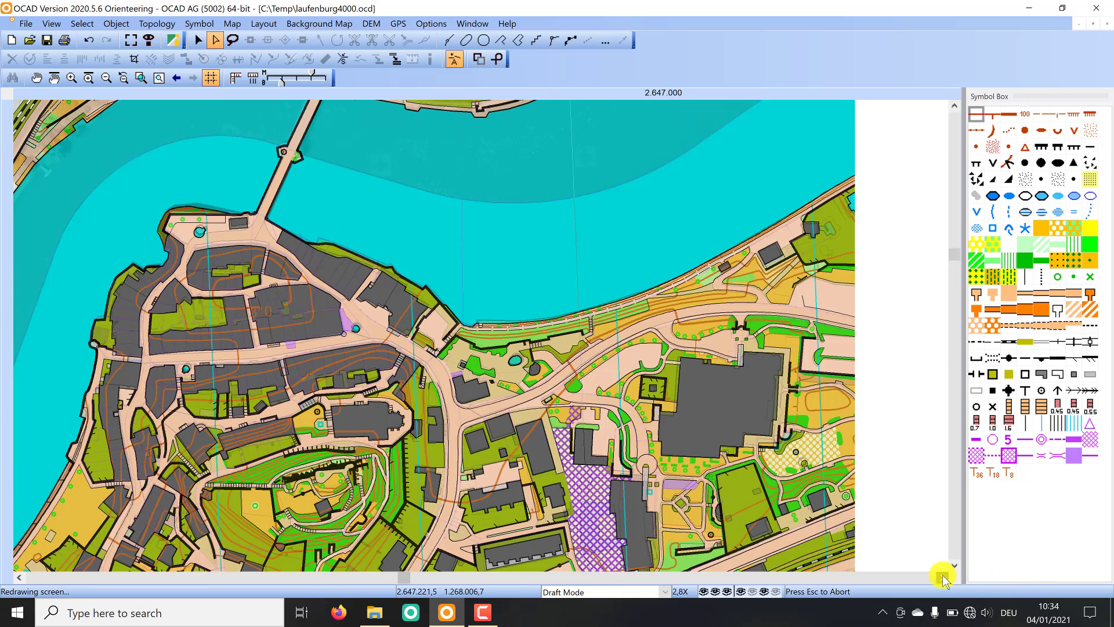
pyautogui.scroll(1, 696, 367)
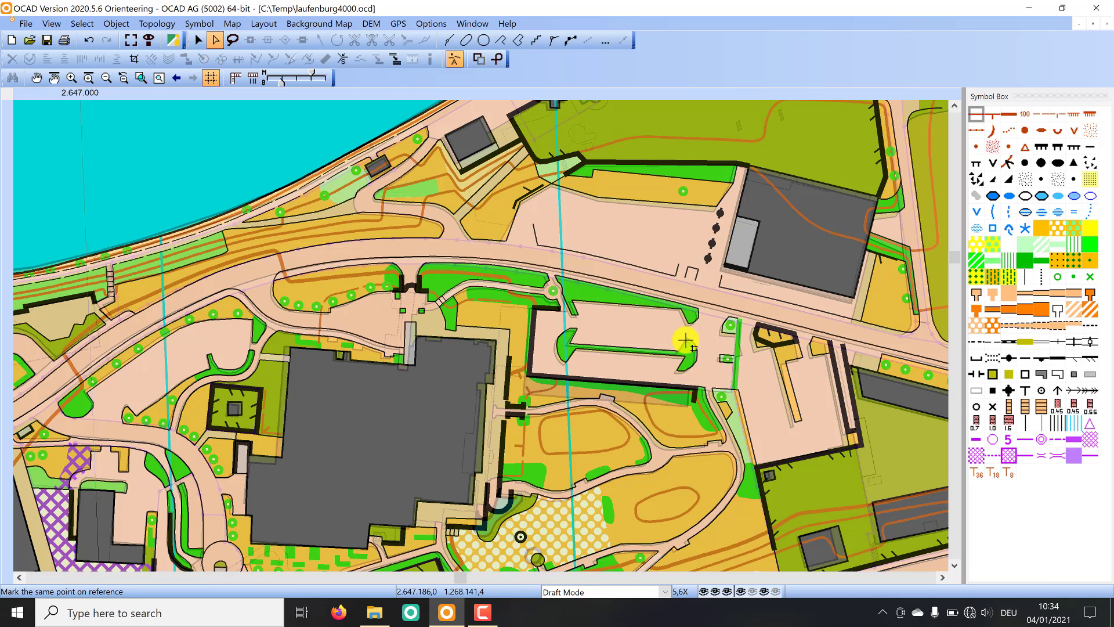
# - Mark another matching point pair at a house in the southeastern residential area, just southwest of the pond
pyautogui.scroll(-1, 684, 341)
pyautogui.press('Down')
pyautogui.press('Down')
pyautogui.press('Down')
pyautogui.press('Down')
pyautogui.press('Down')
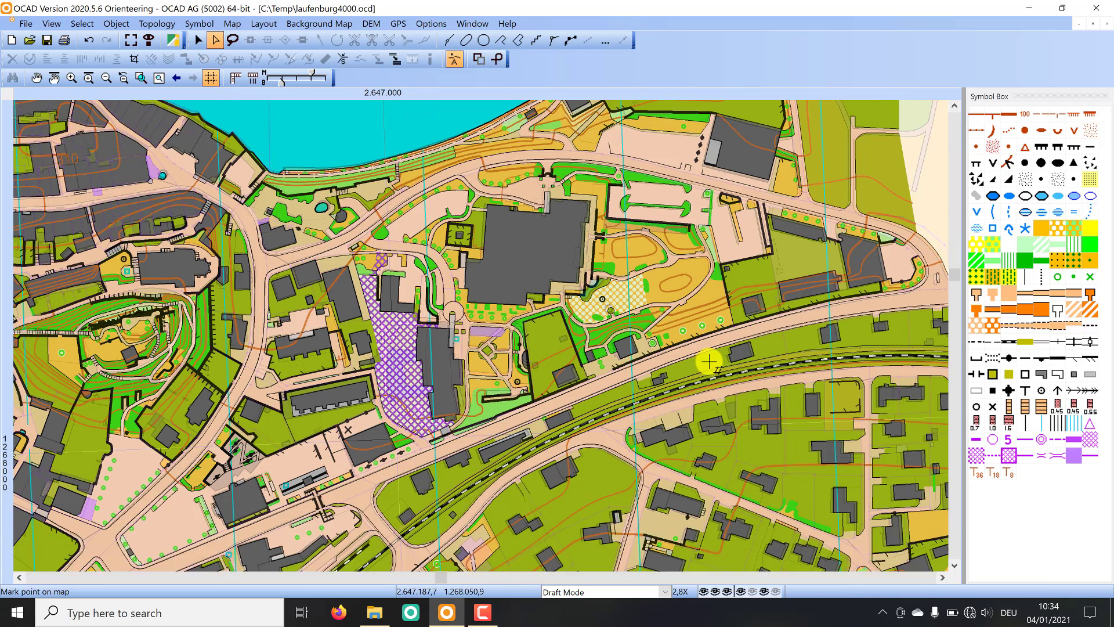
pyautogui.press('Down')
pyautogui.press('Down')
pyautogui.press('Down')
pyautogui.press('Down')
pyautogui.press('Down')
pyautogui.press('Down')
pyautogui.press('Down')
pyautogui.press('Down')
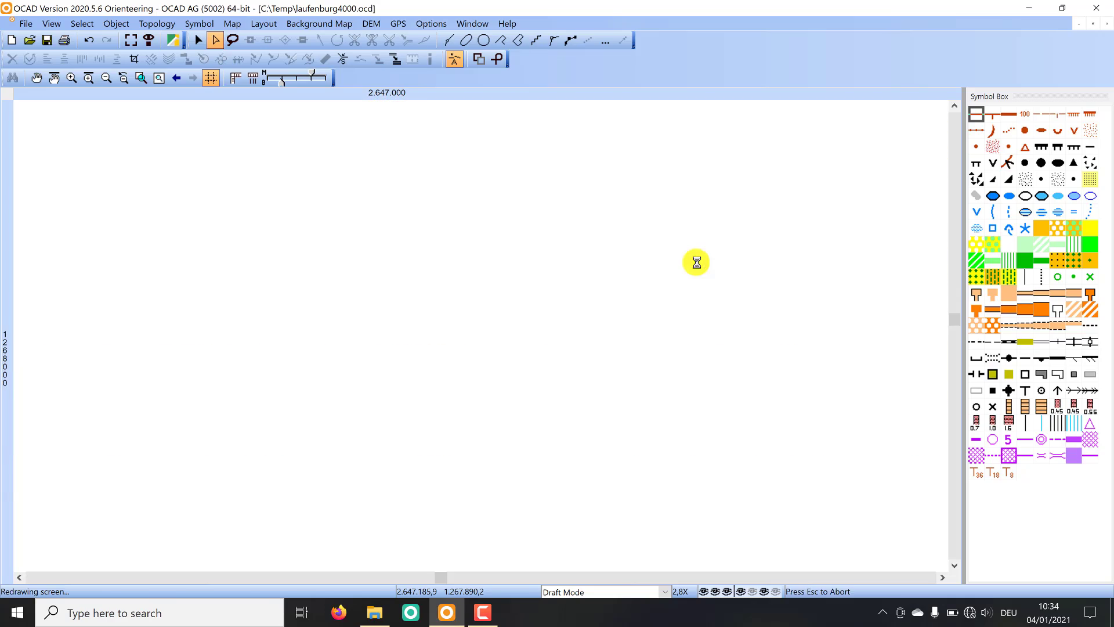
pyautogui.press('Down')
pyautogui.press('Down')
pyautogui.press('Up')
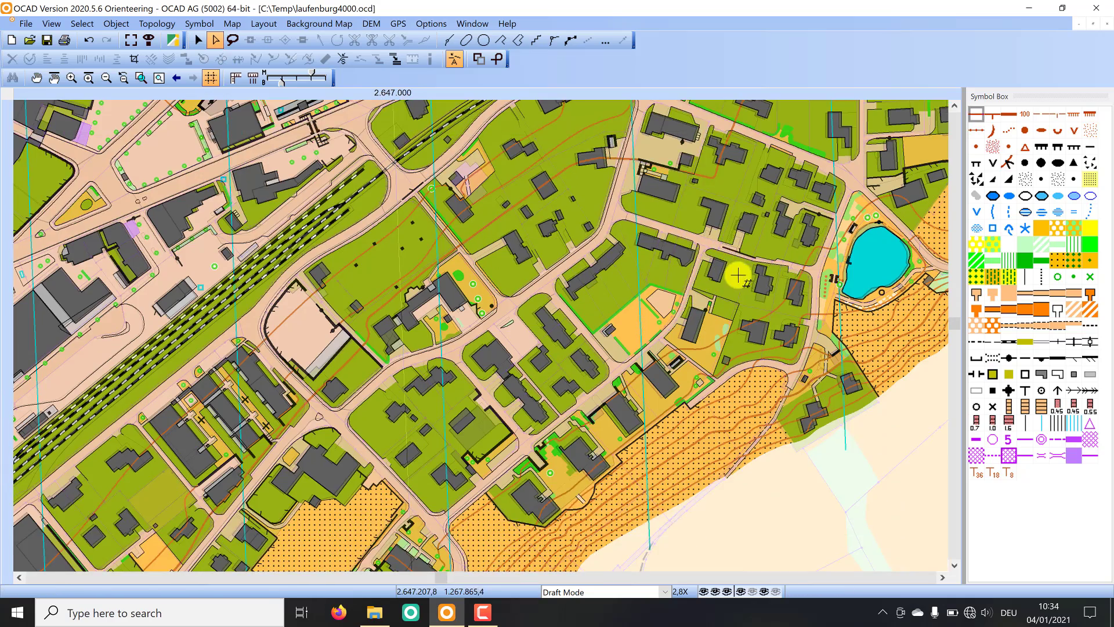
pyautogui.scroll(1, 740, 279)
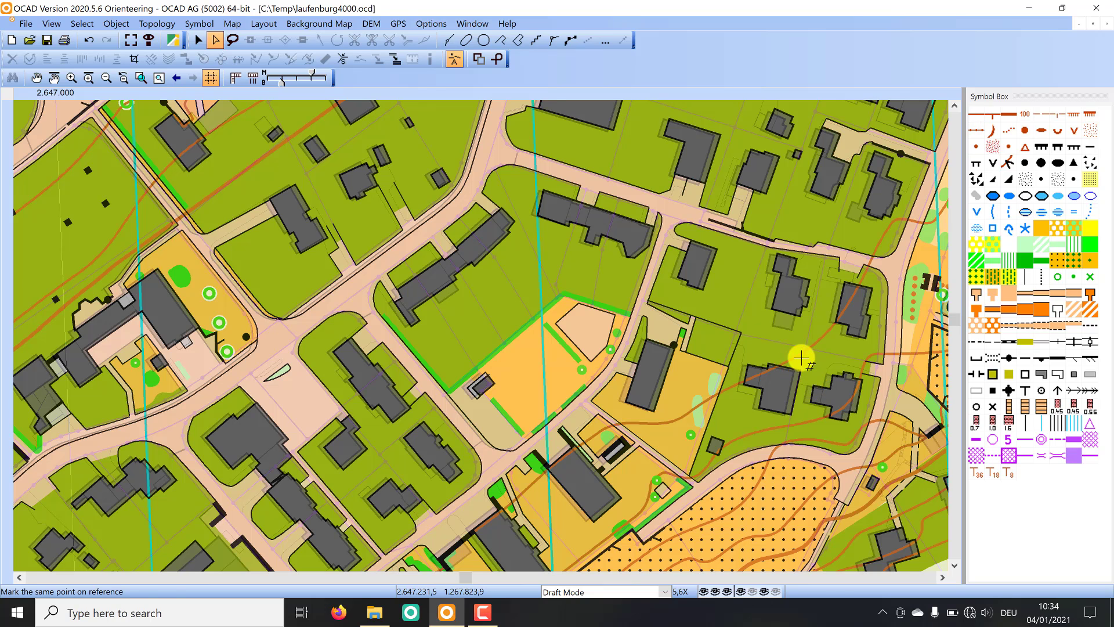
pyautogui.click(787, 339)
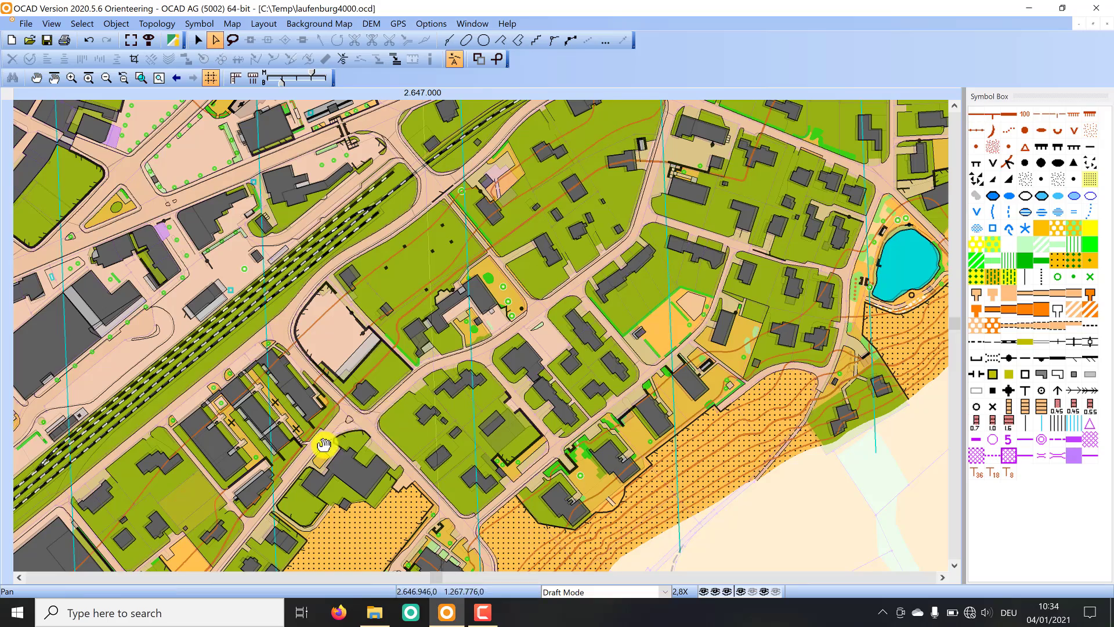
# - Add a matching point pair at a house in the residential area at the southwestern end of the map
pyautogui.click(386, 412)
pyautogui.scroll(-3, 656, 274)
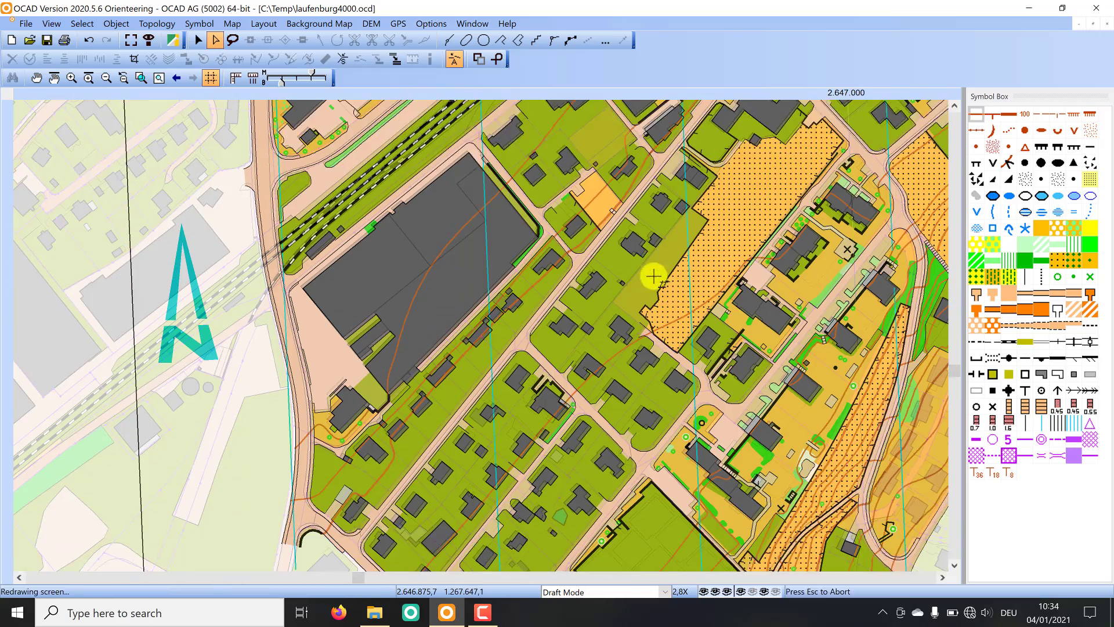
pyautogui.scroll(1, 489, 467)
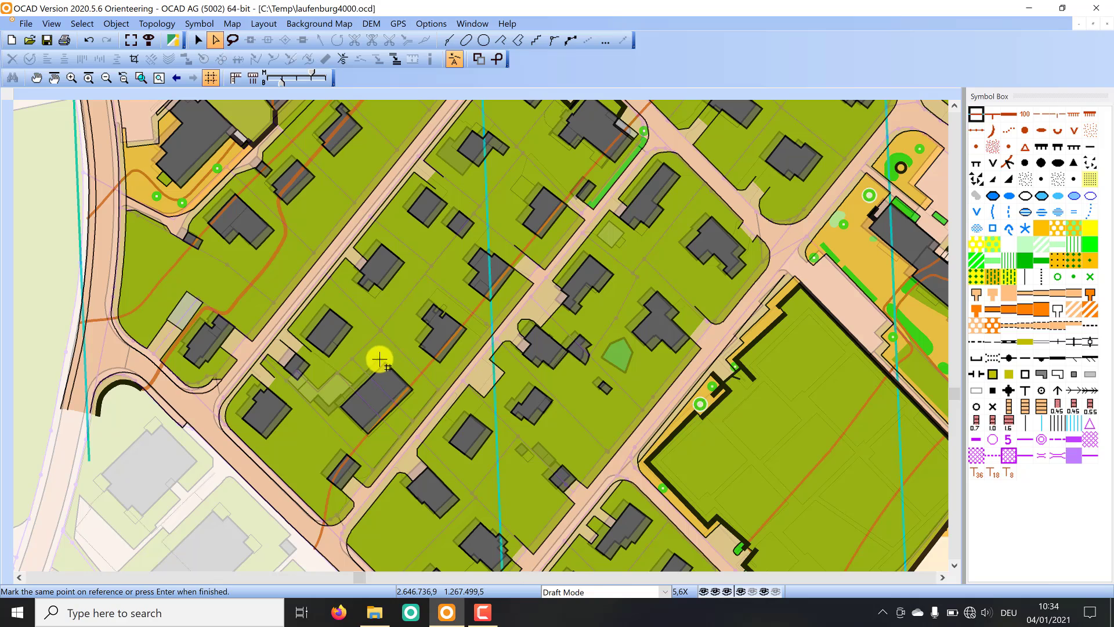
pyautogui.scroll(-1, 706, 362)
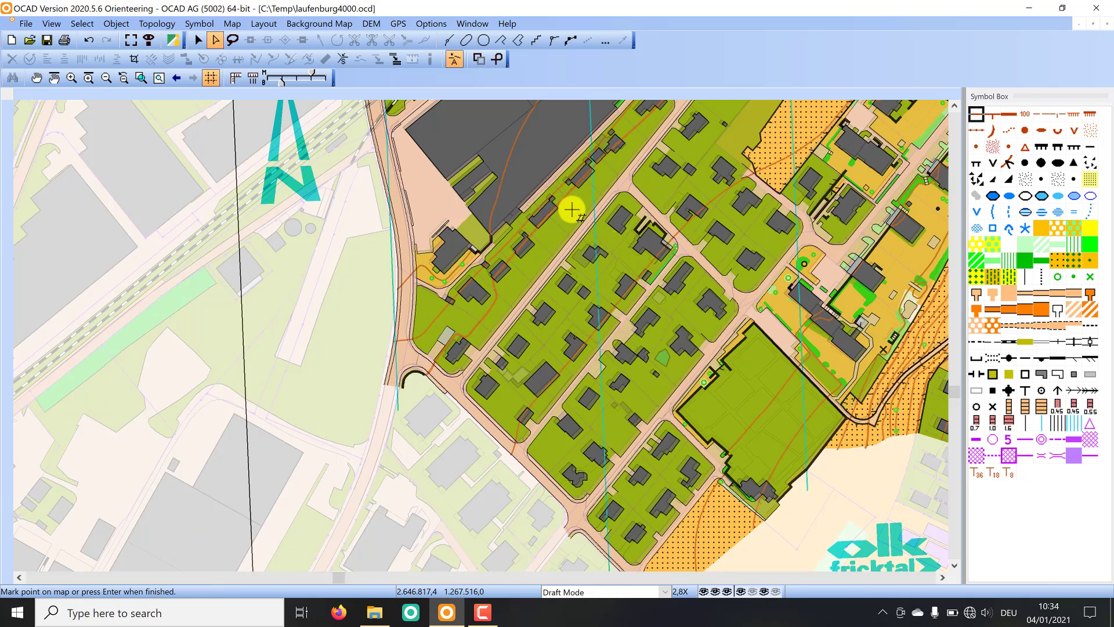
# - Add a matching point pair at the road junction on the map's western edge, north of the railway, and run the affine transformation
pyautogui.moveTo(572, 212); pyautogui.dragTo(530, 597)
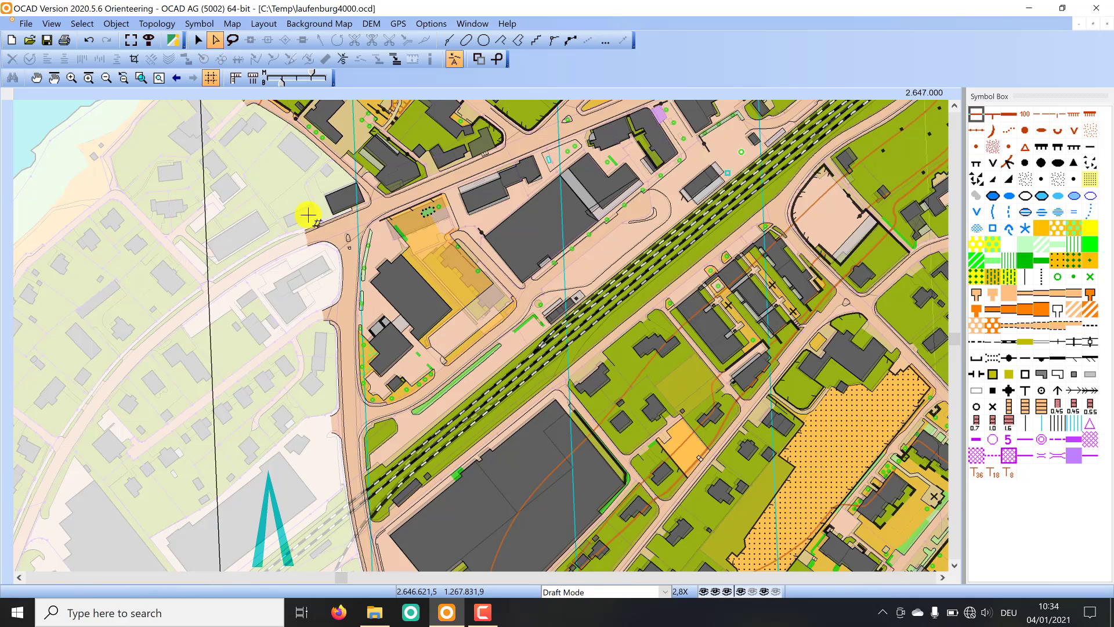
pyautogui.scroll(1, 310, 214)
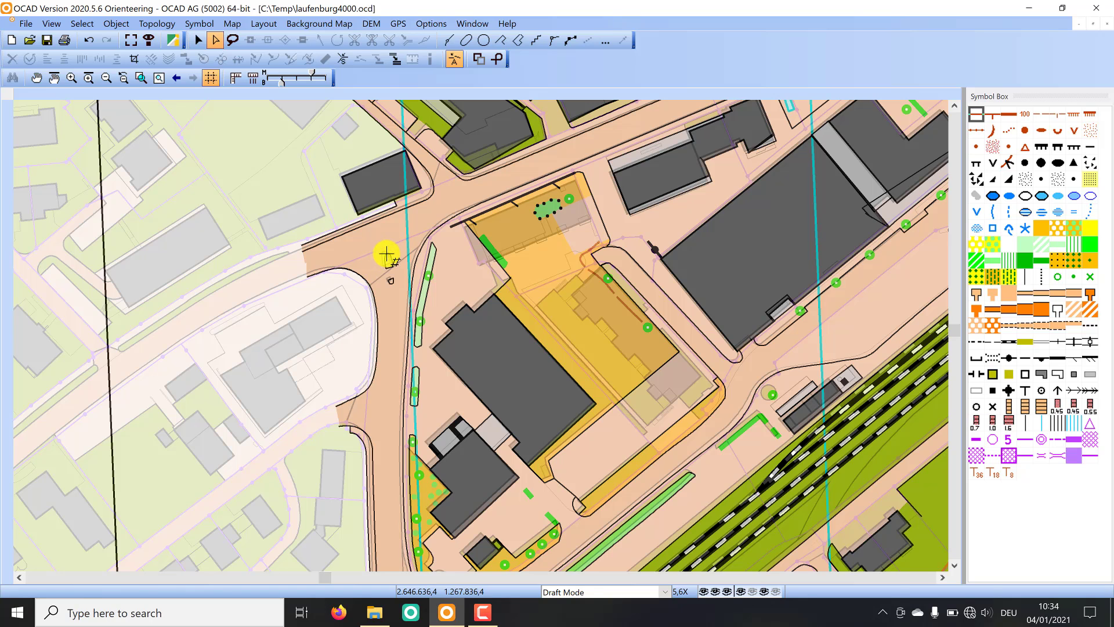
pyautogui.scroll(-1, 386, 254)
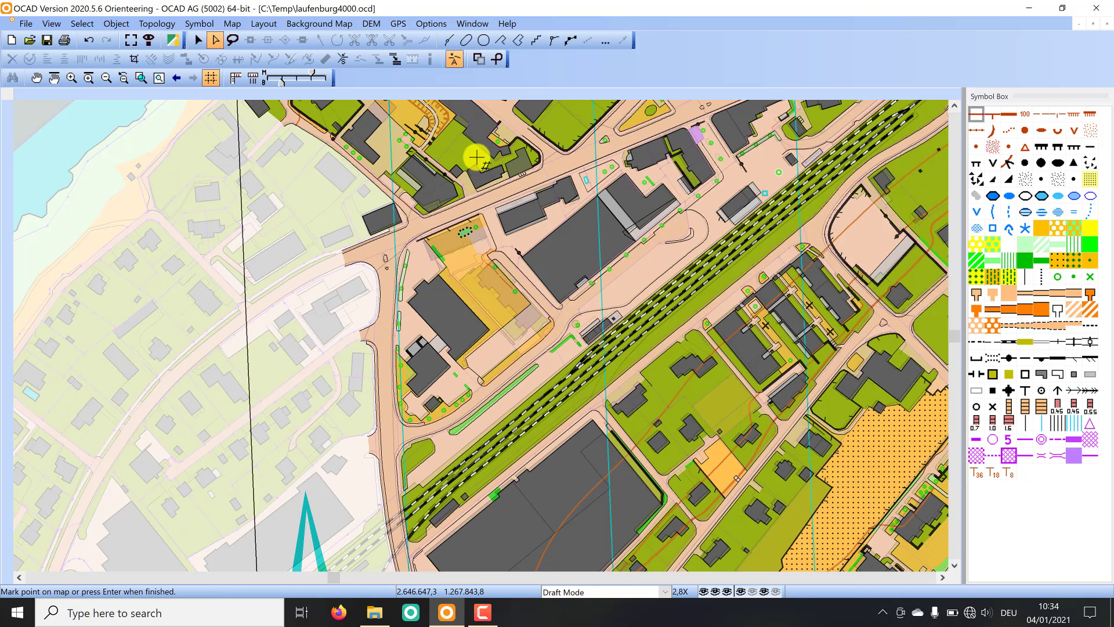
pyautogui.moveTo(483, 137); pyautogui.dragTo(557, 536)
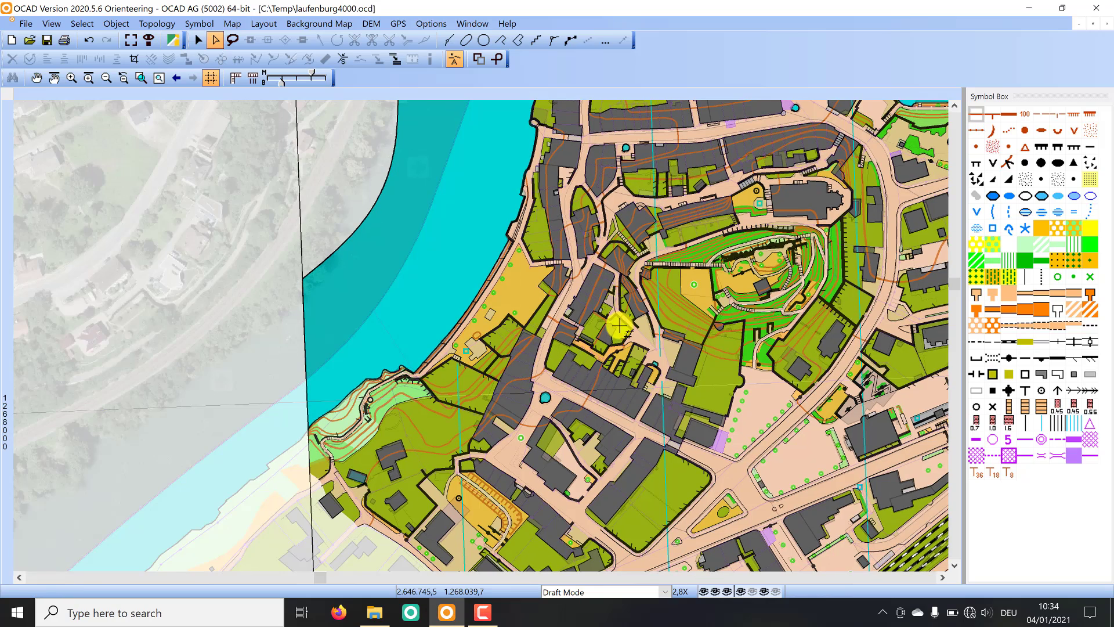
# - Check how the transformed sprint map fits the base map across the railway area, residential quarters, old town and Rhine bridge
pyautogui.moveTo(667, 348); pyautogui.dragTo(583, 235)
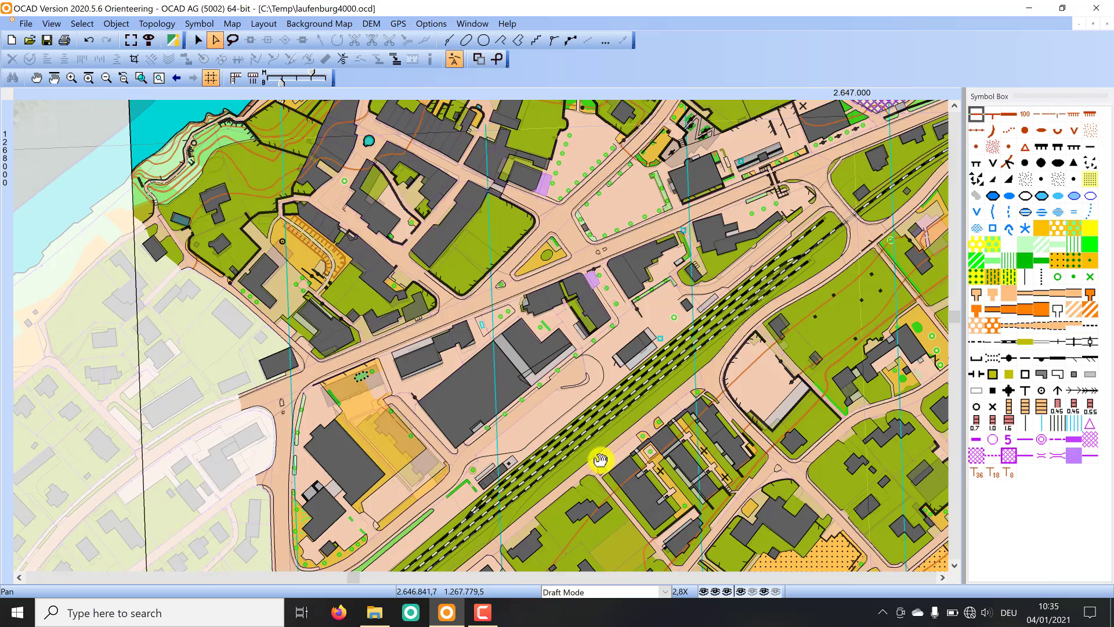
pyautogui.moveTo(596, 458); pyautogui.dragTo(514, 268)
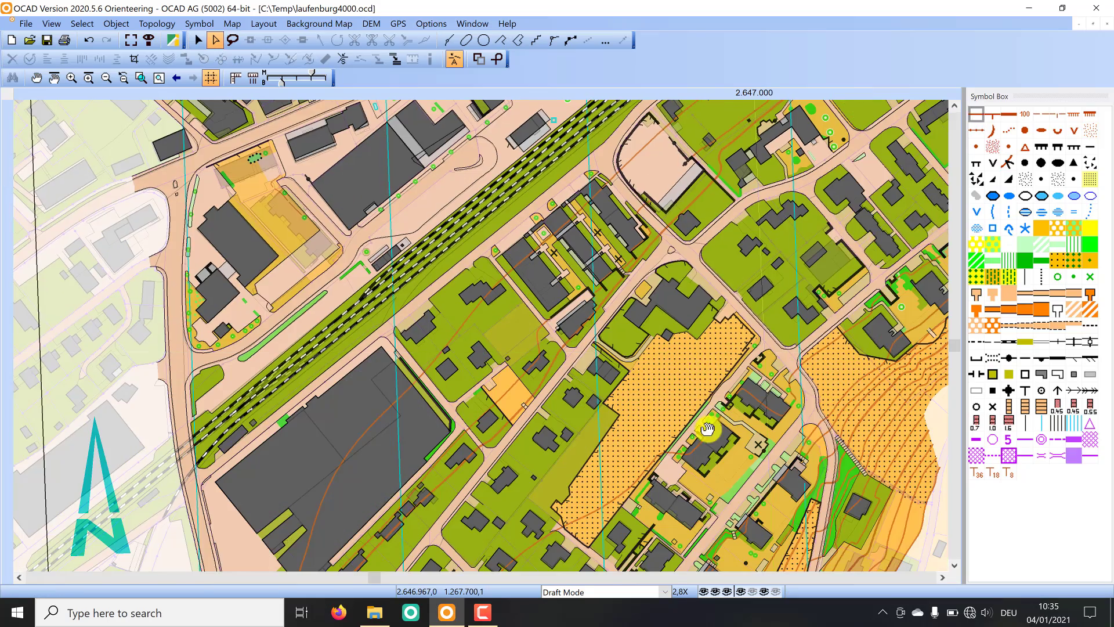
pyautogui.moveTo(706, 427); pyautogui.dragTo(663, 265)
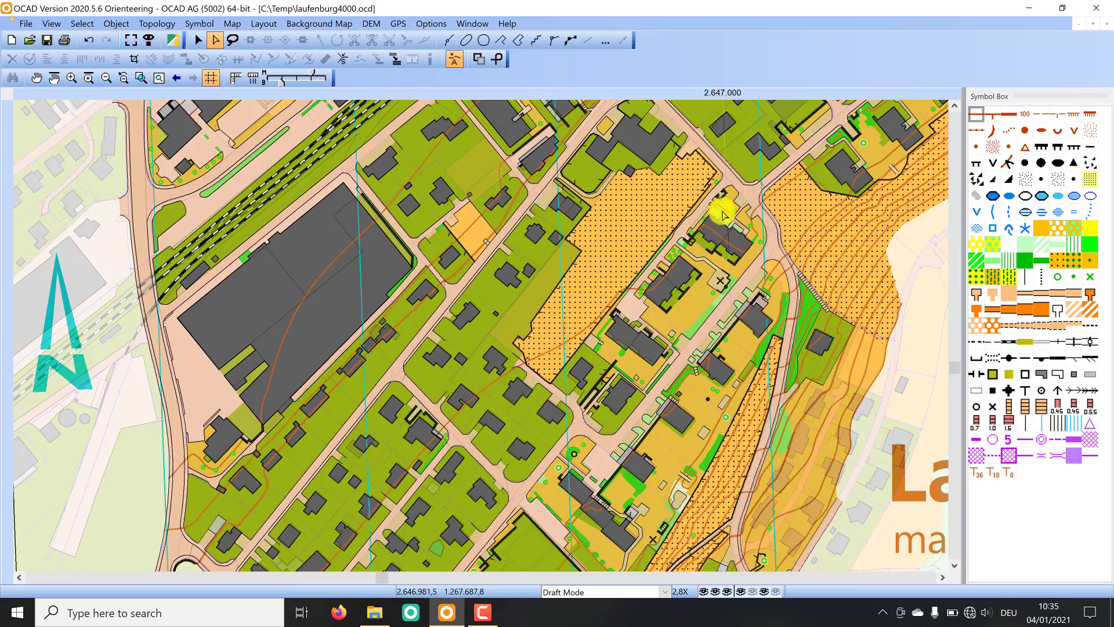
pyautogui.moveTo(721, 212); pyautogui.dragTo(621, 400)
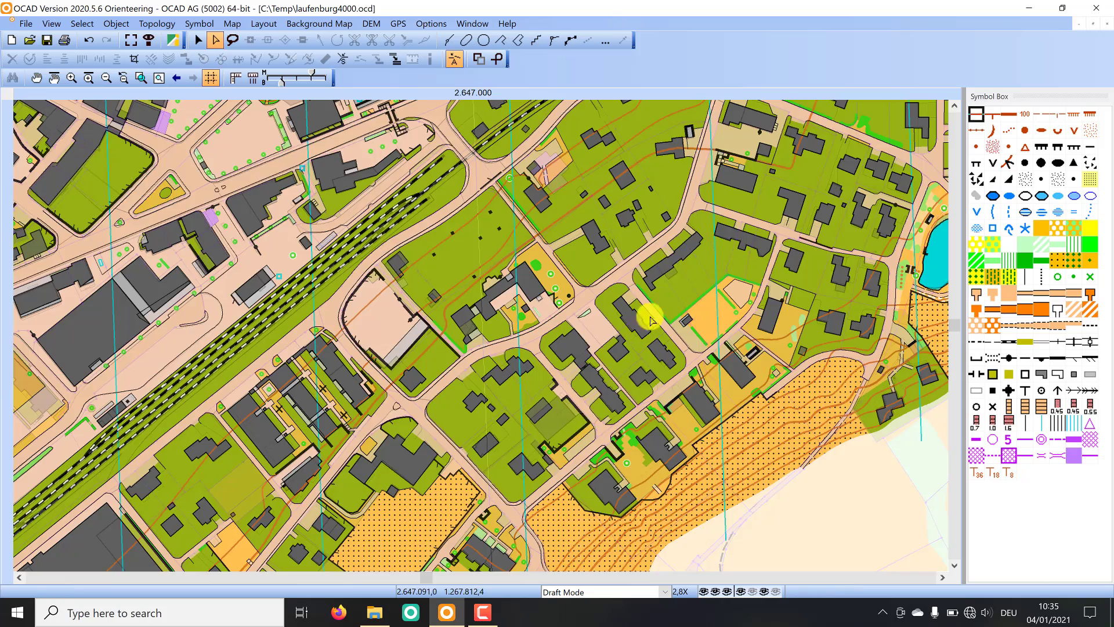
pyautogui.moveTo(717, 192); pyautogui.dragTo(765, 554)
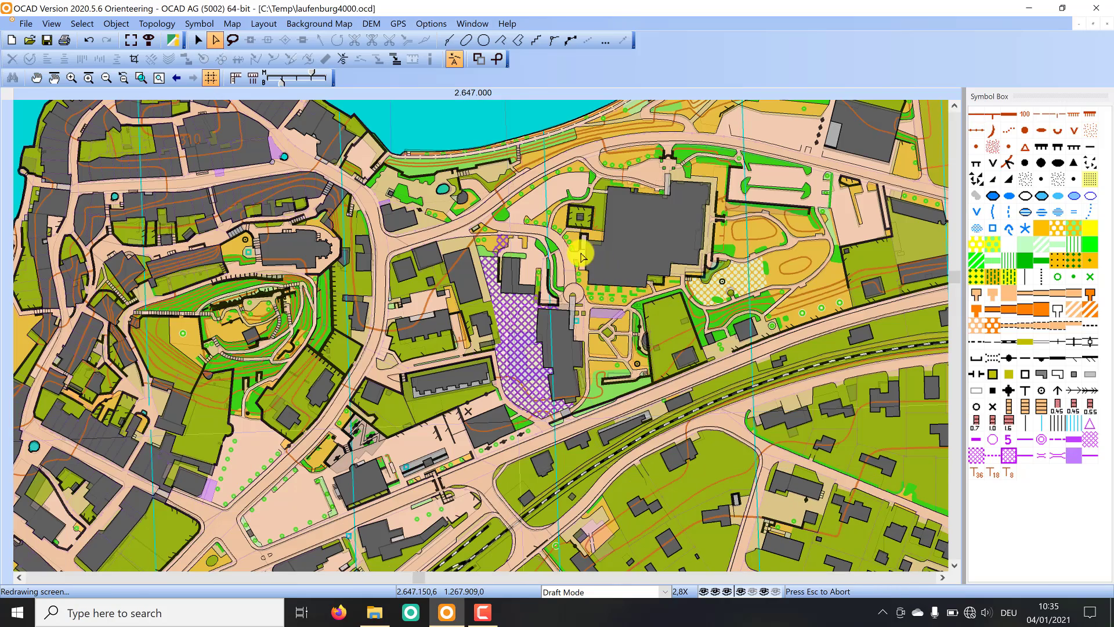
pyautogui.moveTo(487, 310); pyautogui.dragTo(561, 489)
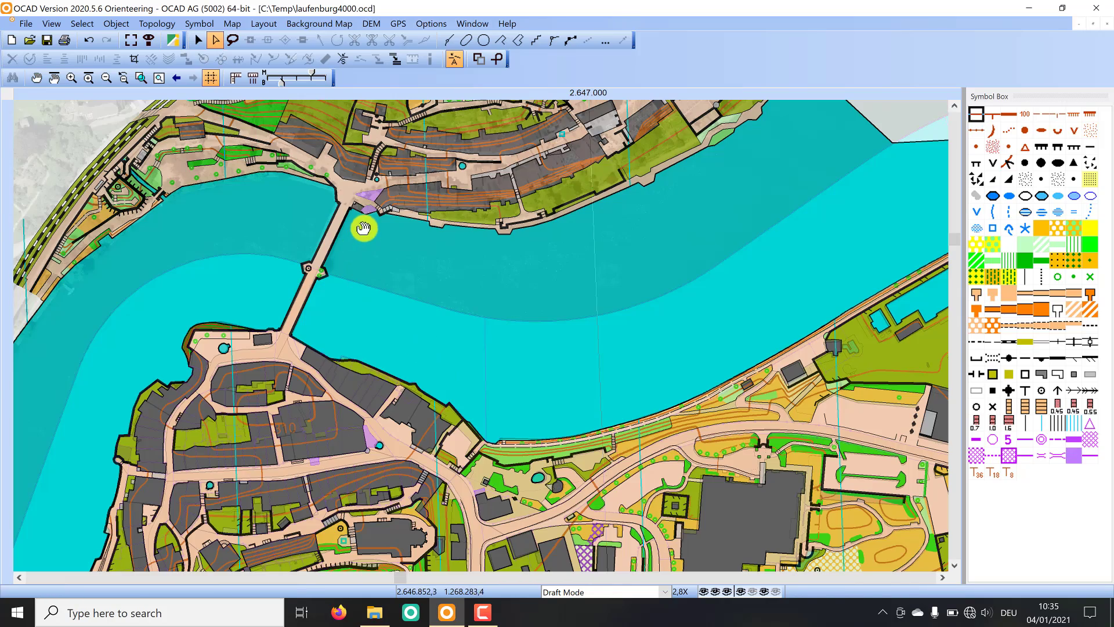
# - Open the Rubbersheeting transformation for the sprint map, keeping the north bank of the Rhine in view
pyautogui.moveTo(377, 243); pyautogui.dragTo(496, 389)
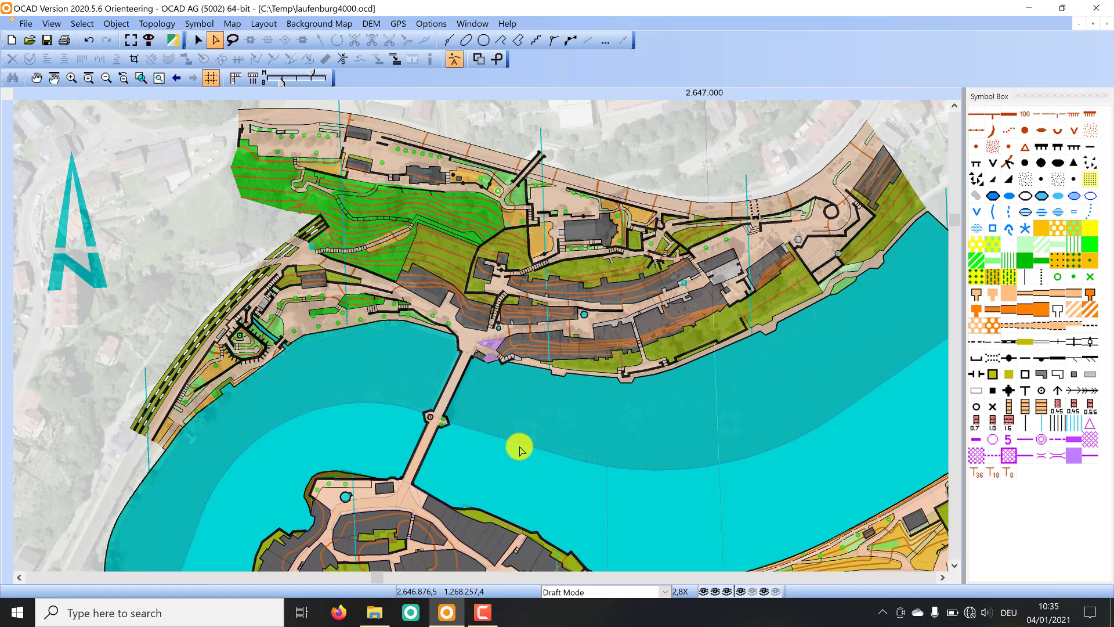
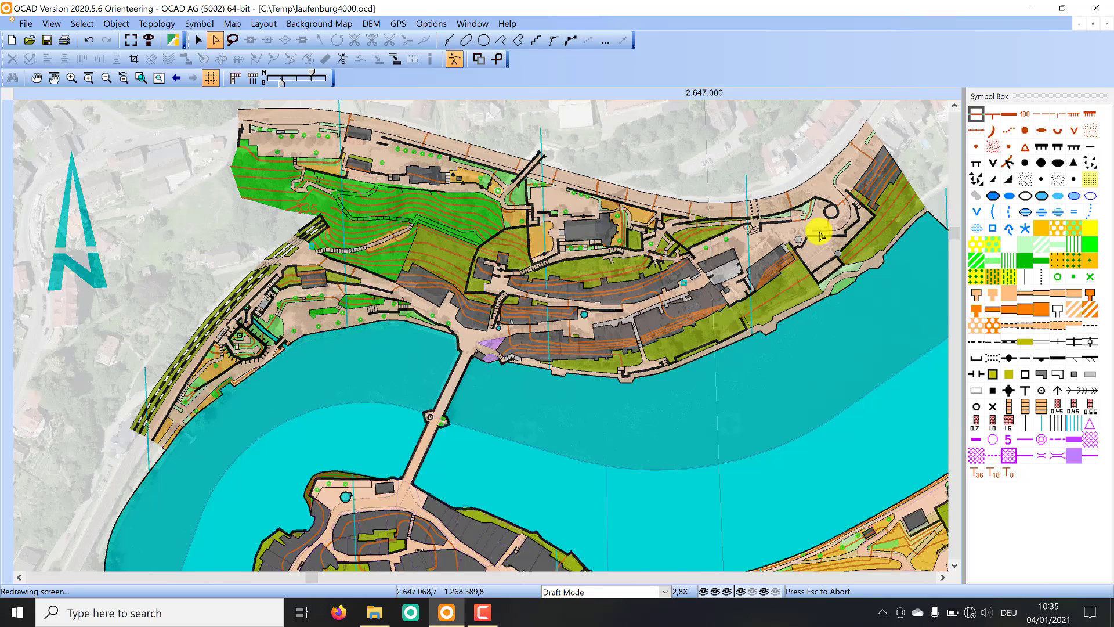
pyautogui.scroll(-1, 815, 231)
pyautogui.click(941, 577)
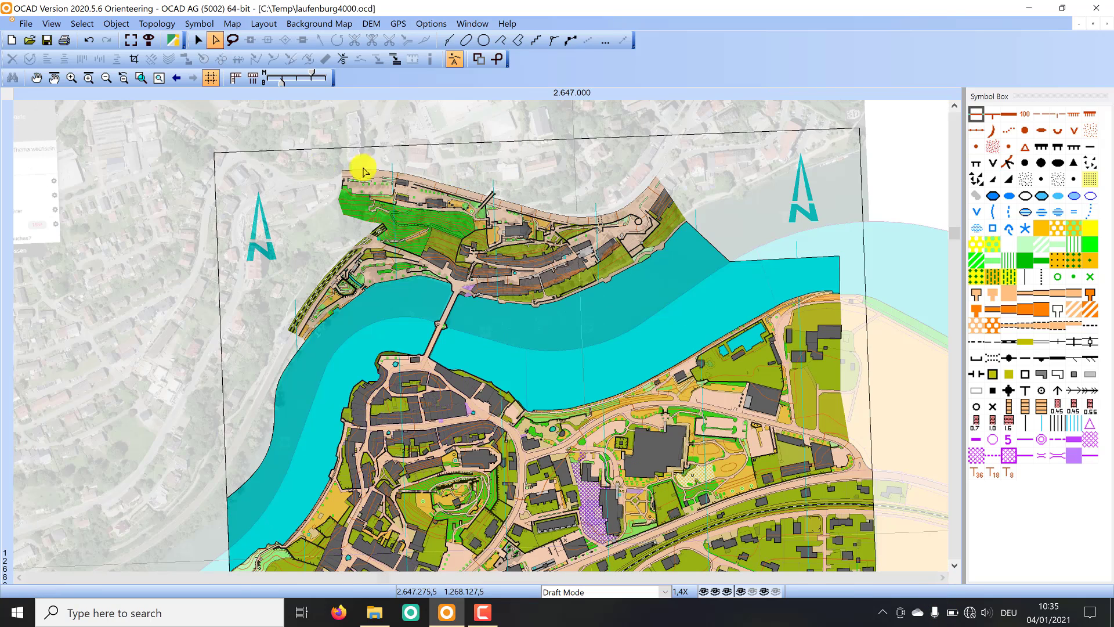
pyautogui.click(232, 23)
pyautogui.moveTo(330, 108)
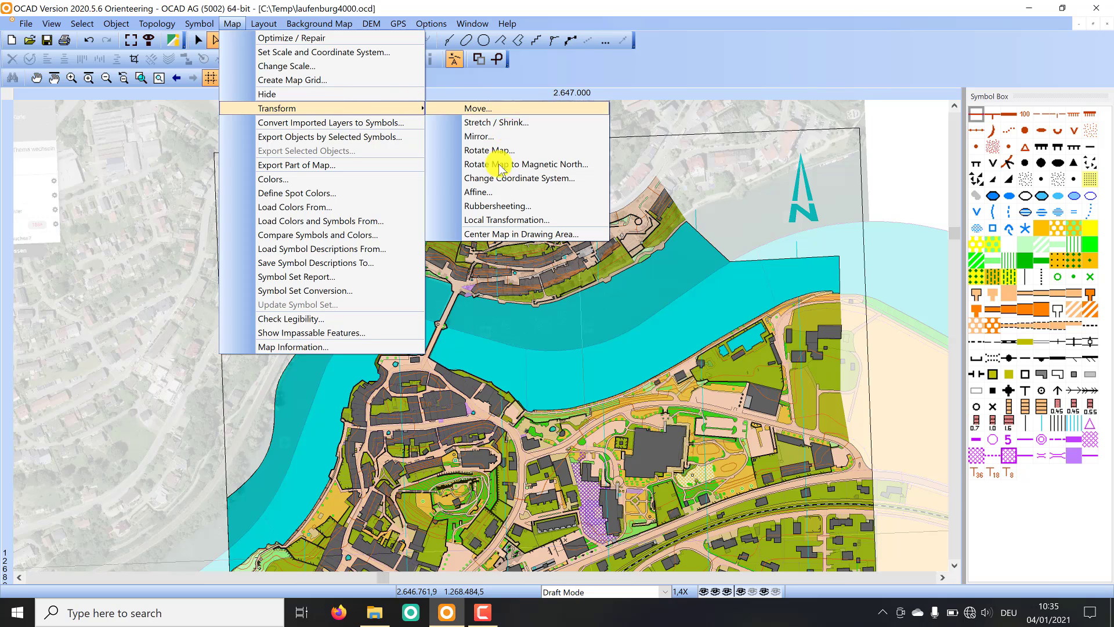
pyautogui.click(500, 206)
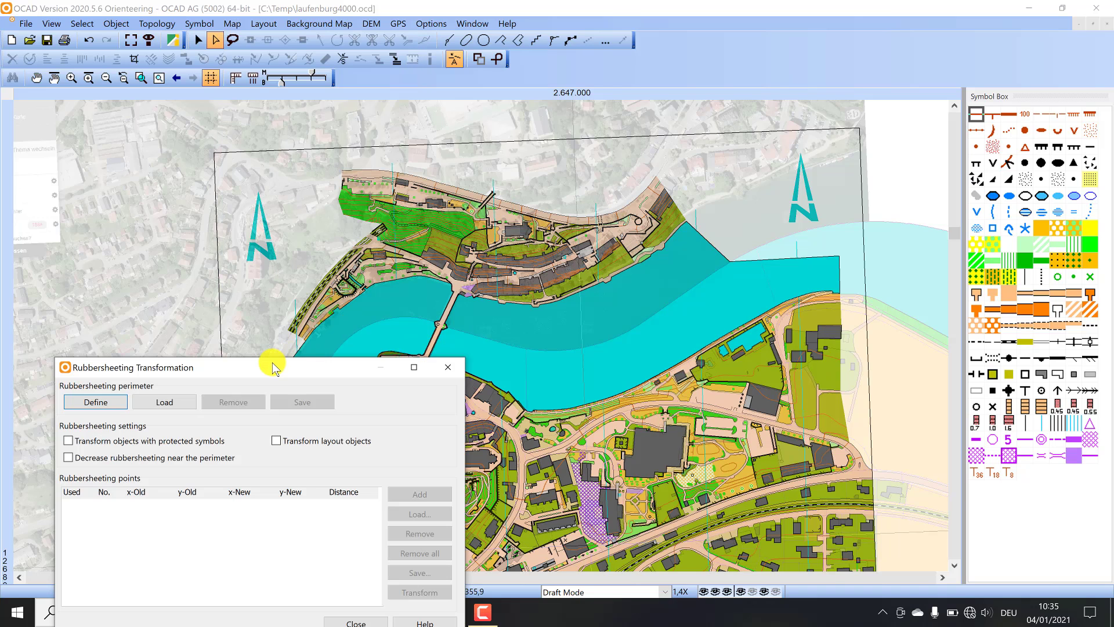
pyautogui.moveTo(276, 374); pyautogui.dragTo(380, 398)
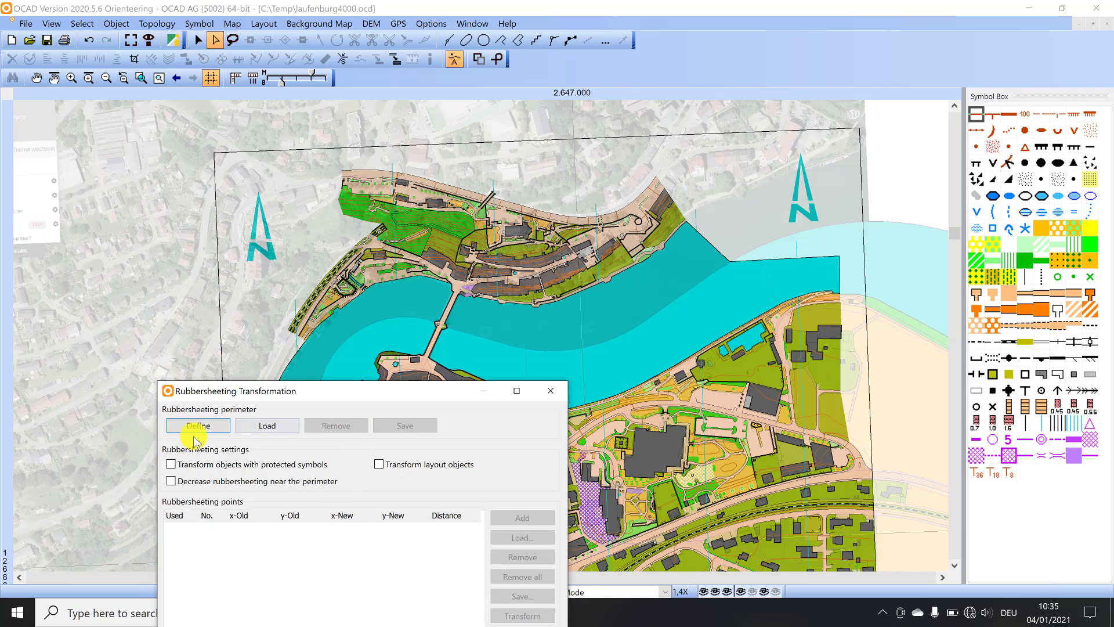
# - Define a rubbersheeting perimeter around the whole north bank, running along the river and enclosing the northwestern north arrow
pyautogui.click(200, 426)
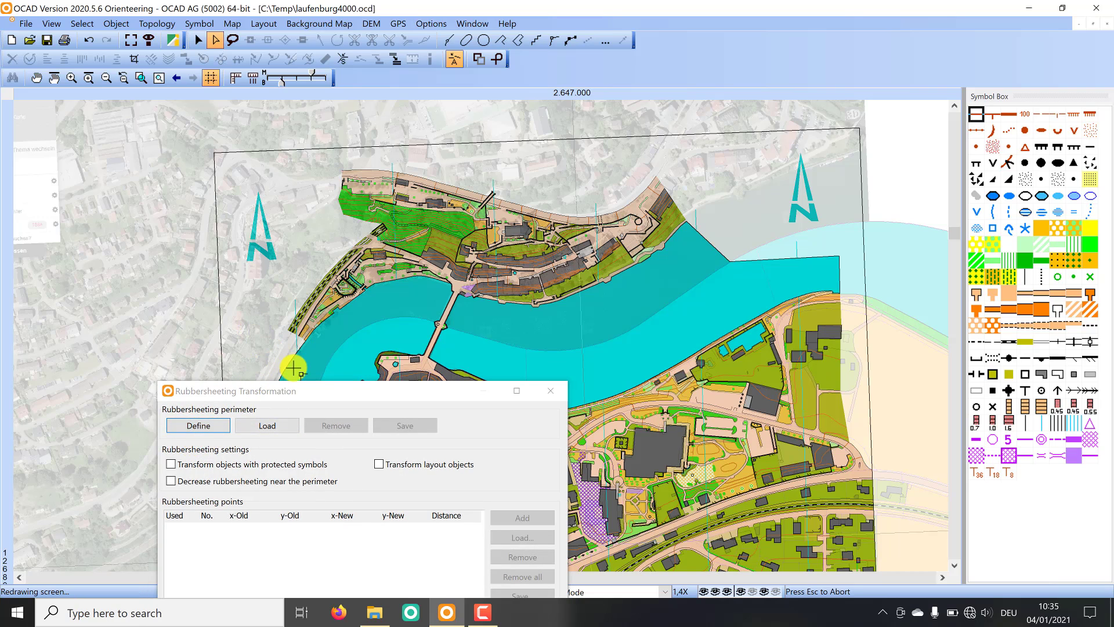
pyautogui.click(332, 365)
pyautogui.doubleClick(415, 309)
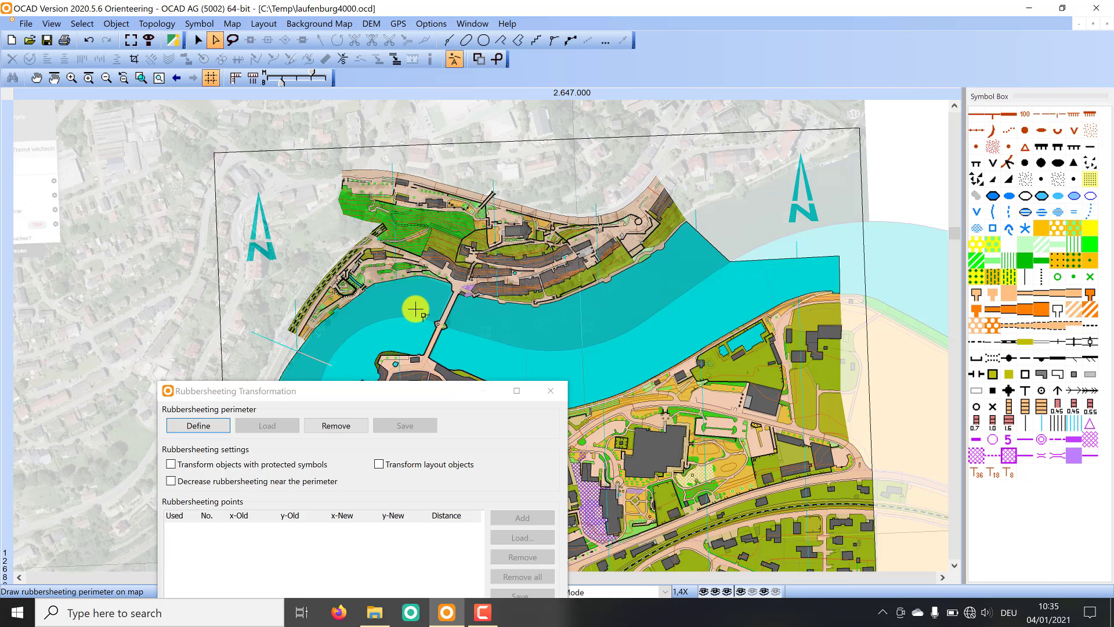
pyautogui.click(554, 343)
pyautogui.click(668, 308)
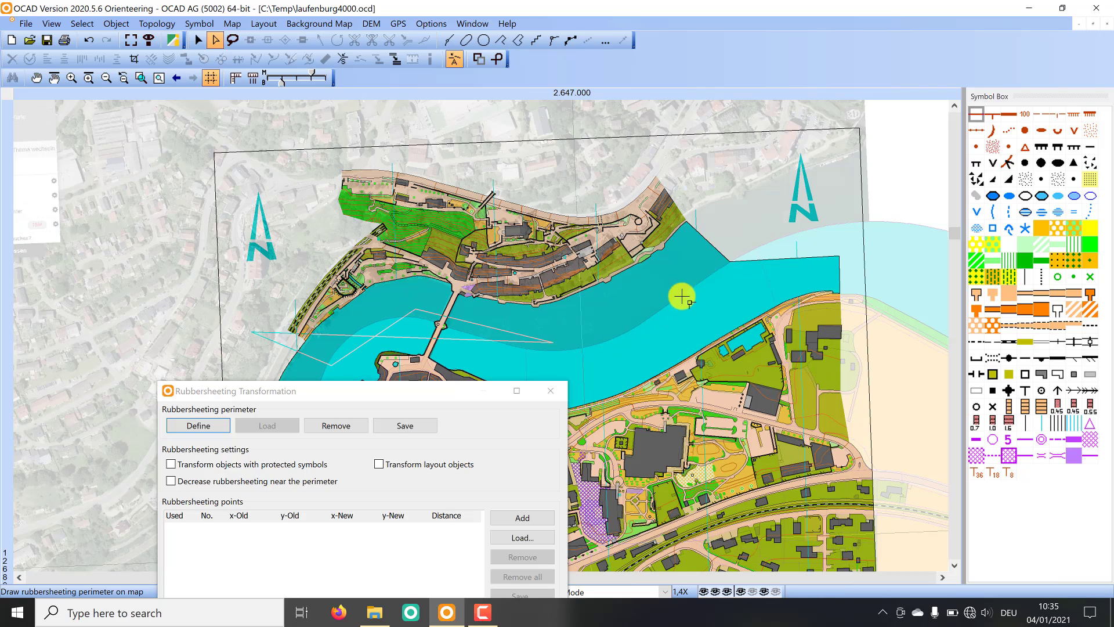
pyautogui.click(740, 231)
pyautogui.click(673, 150)
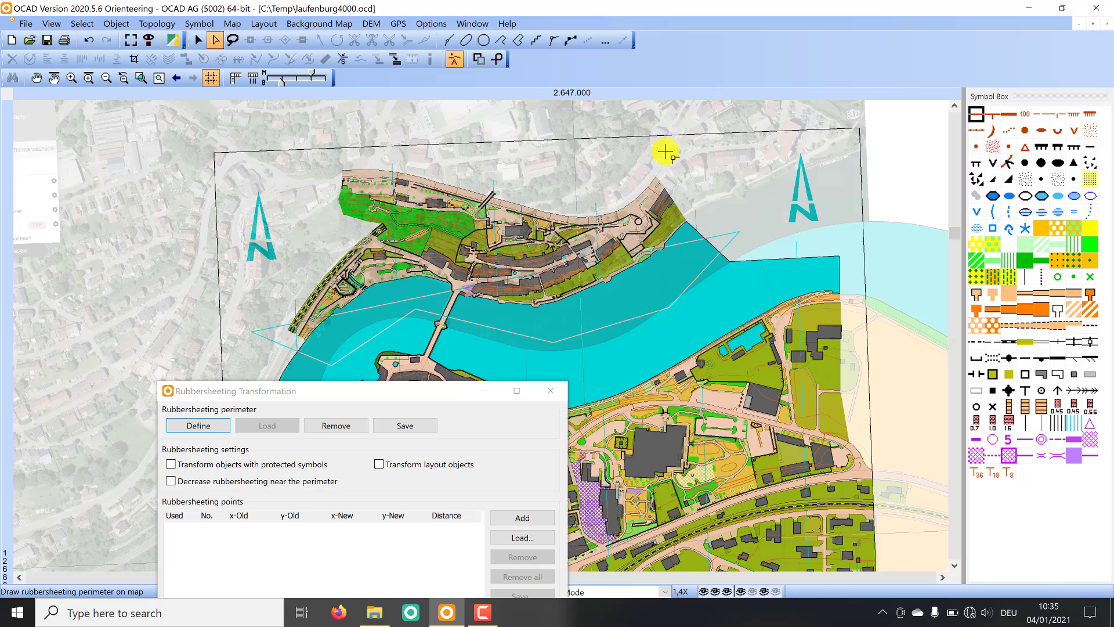
pyautogui.click(381, 157)
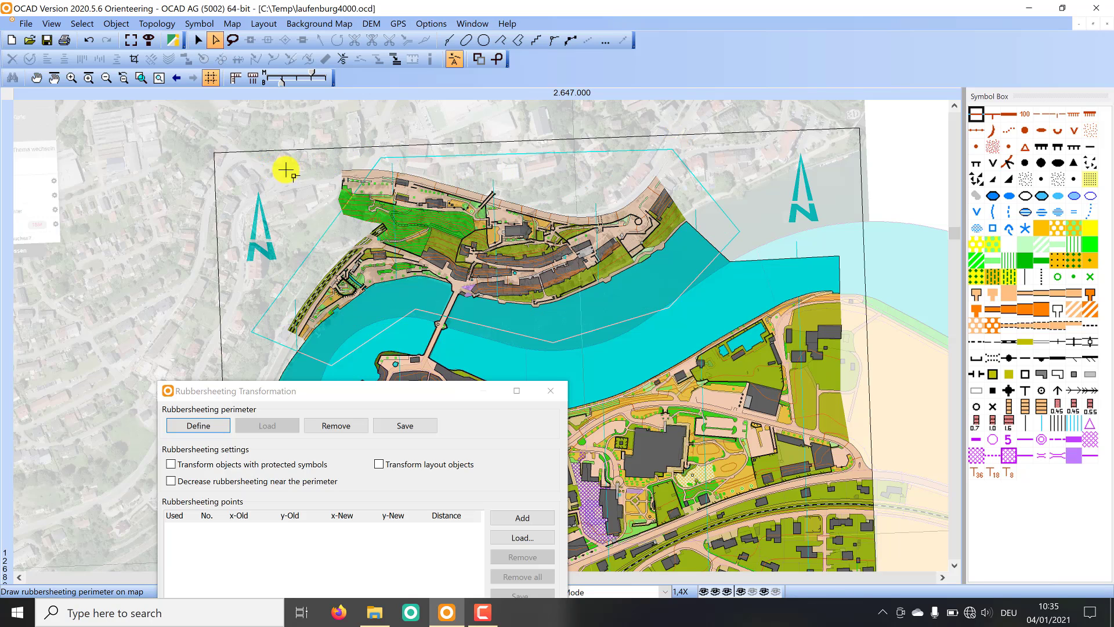
pyautogui.click(238, 171)
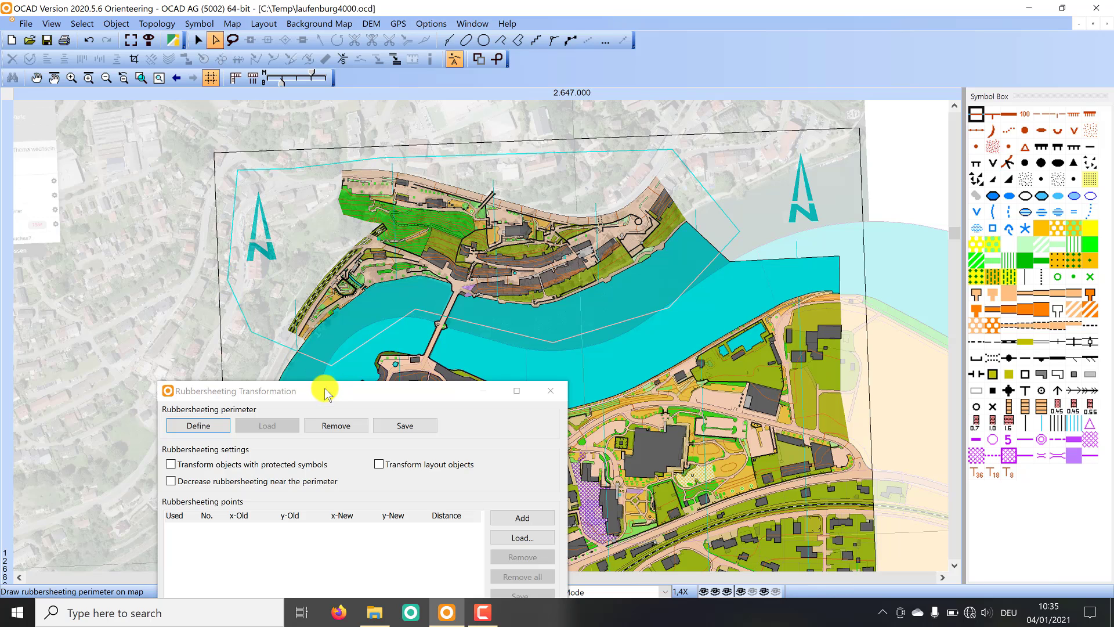
# - Add two rubbersheeting point pairs at the north bank's eastern end: the large ring and the small round tower on the terrace corner south of it
pyautogui.moveTo(324, 391); pyautogui.dragTo(177, 327)
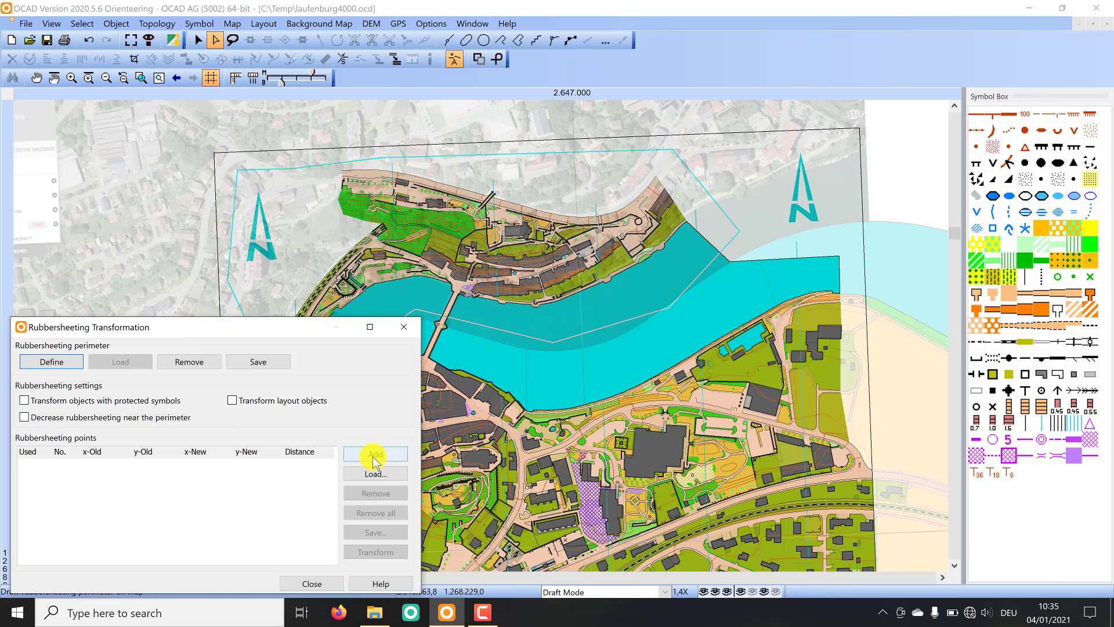
pyautogui.click(374, 458)
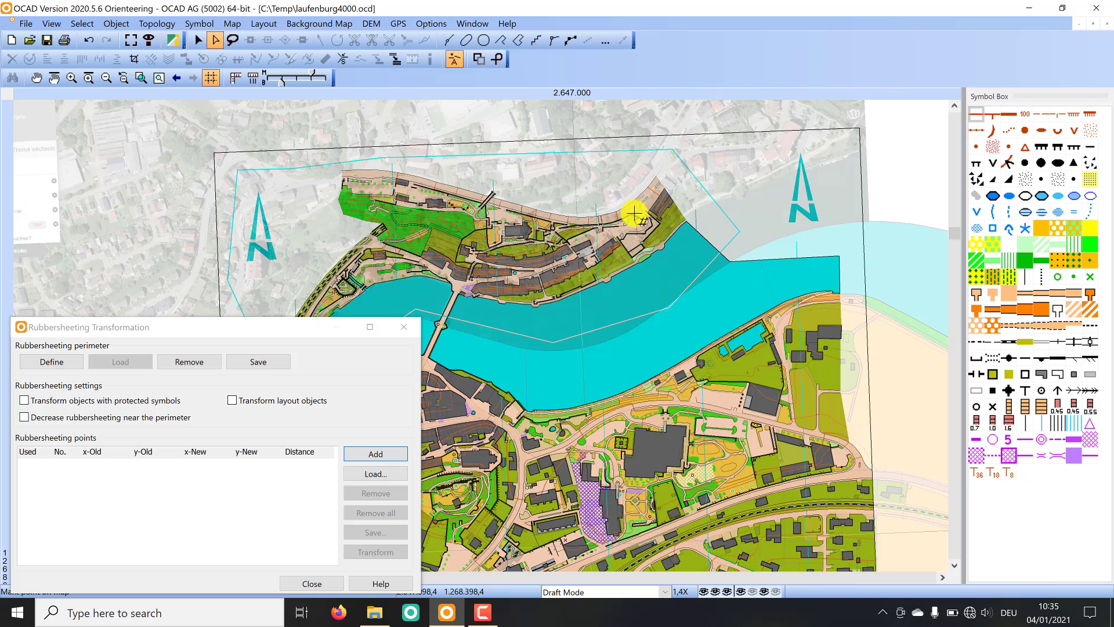
pyautogui.scroll(2, 638, 225)
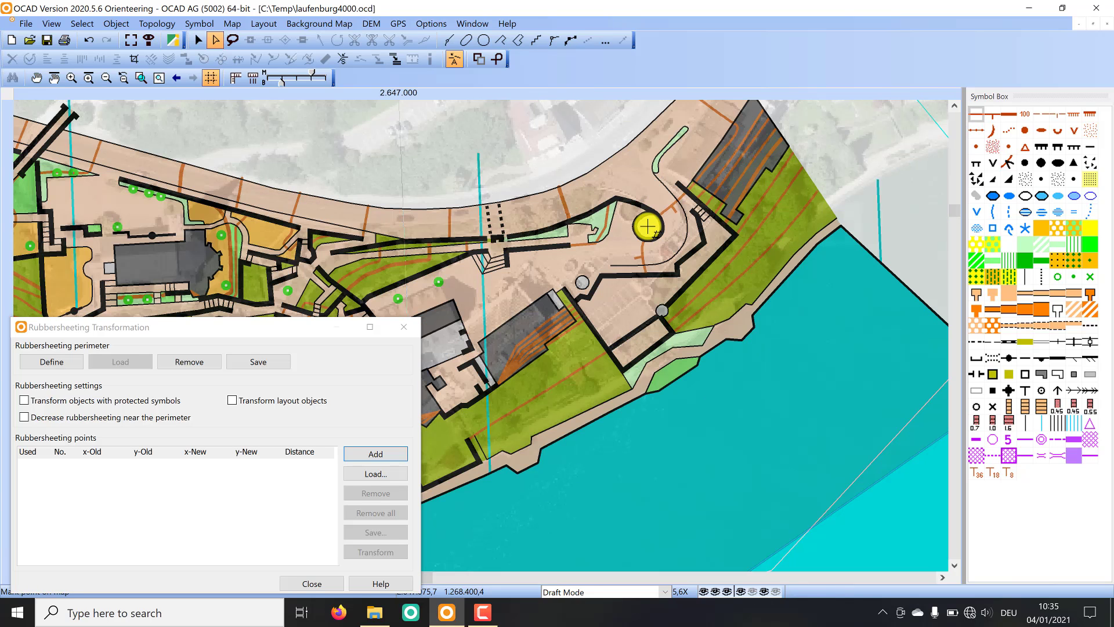
pyautogui.click(648, 226)
pyautogui.click(632, 212)
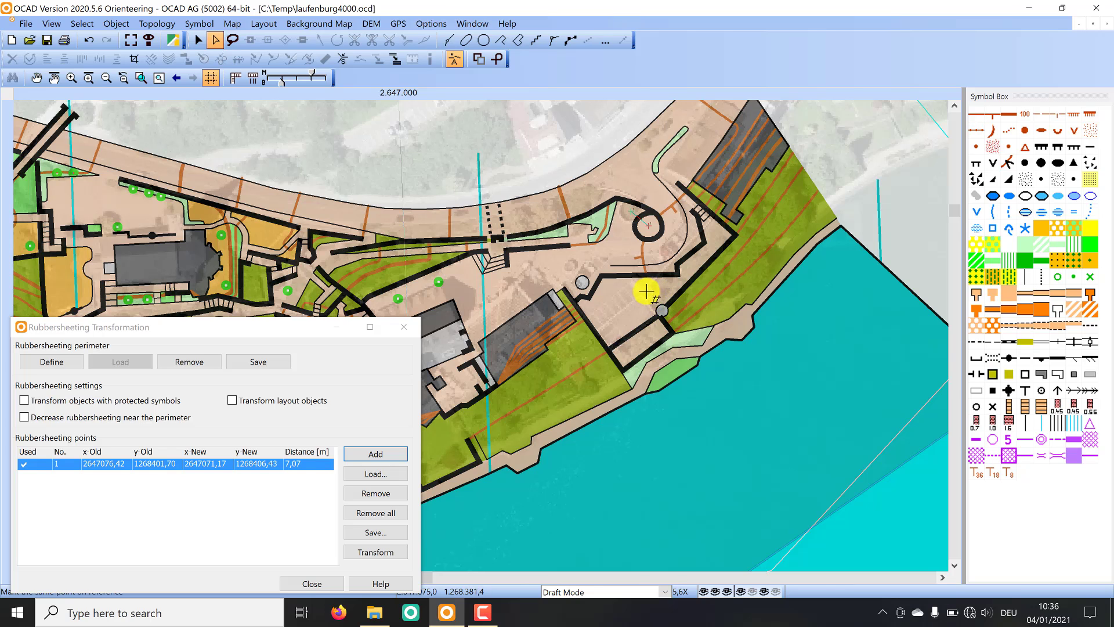
pyautogui.click(646, 291)
# - Add rubbersheeting point pairs at the wall just north of the church and at the small building in the northwestern part of the north bank
pyautogui.moveTo(292, 221); pyautogui.dragTo(748, 257)
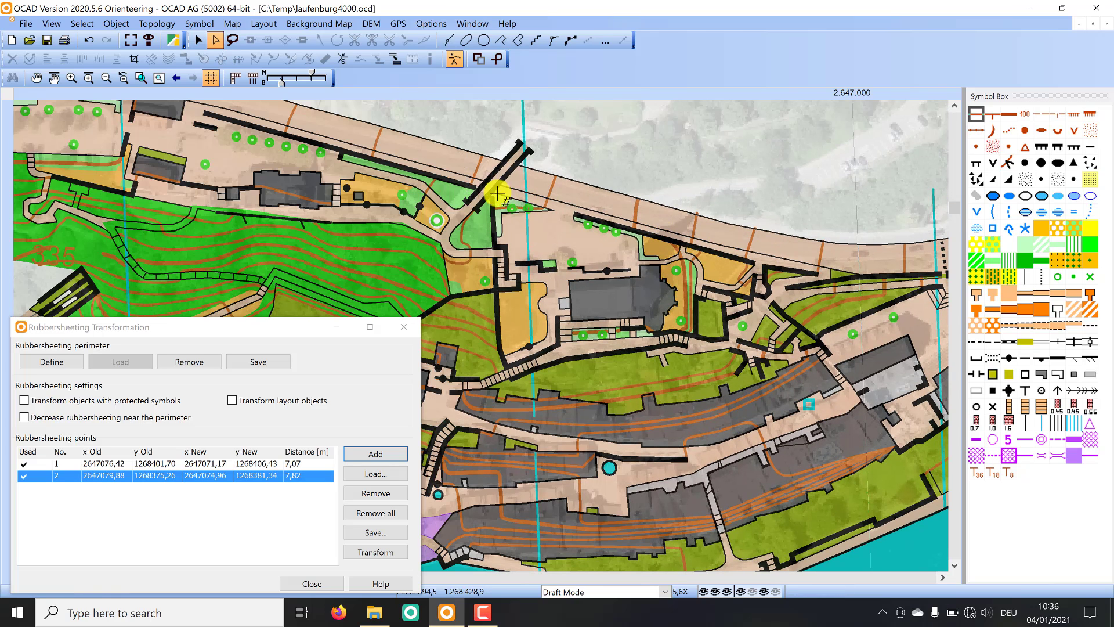
pyautogui.click(566, 261)
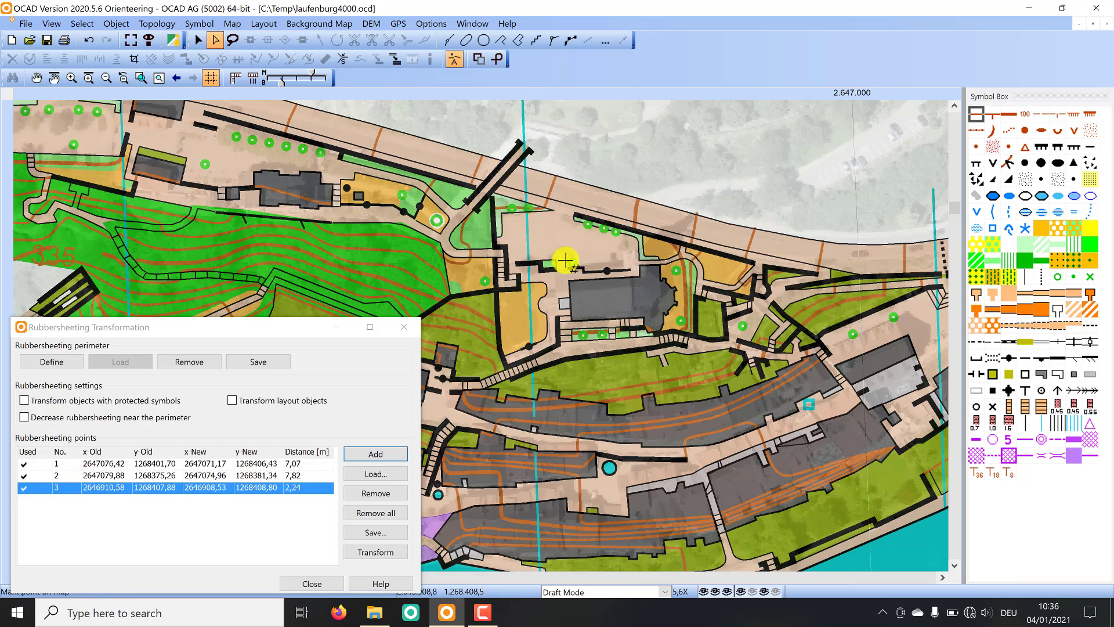
pyautogui.moveTo(401, 192); pyautogui.dragTo(800, 208)
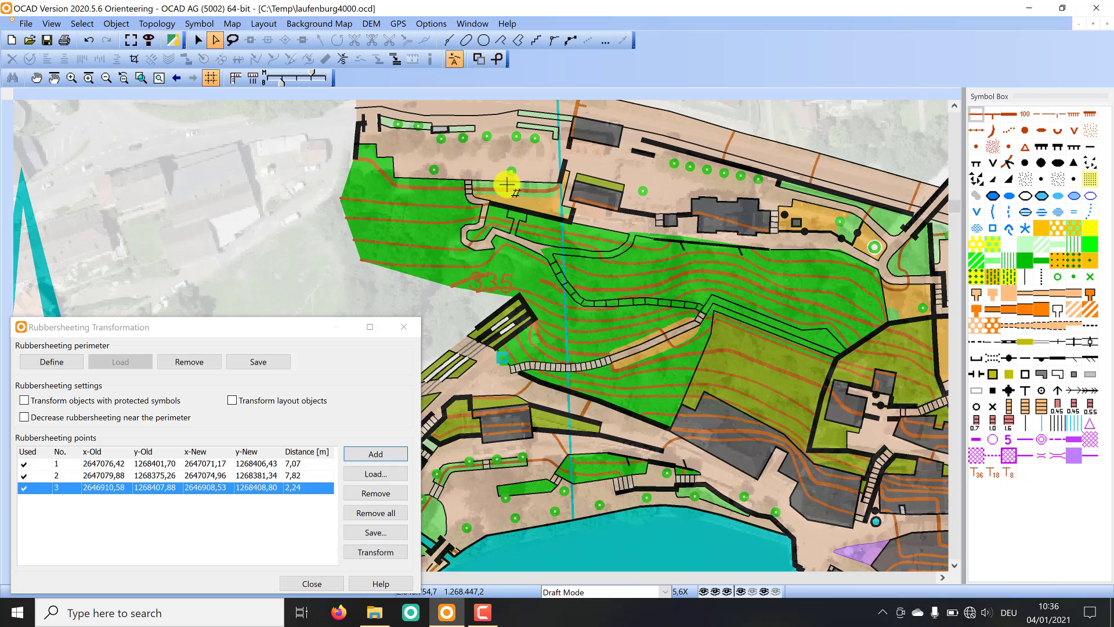
pyautogui.click(607, 153)
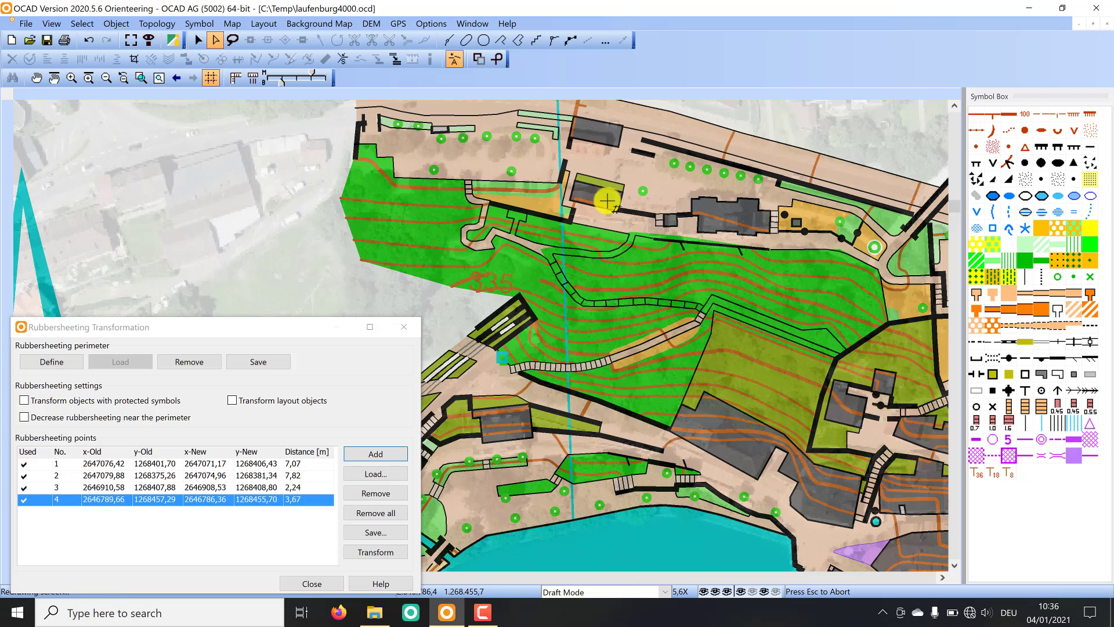
# - Add a rubbersheeting point pair at the southwestern end of the railway on the north bank
pyautogui.moveTo(550, 415); pyautogui.dragTo(725, 182)
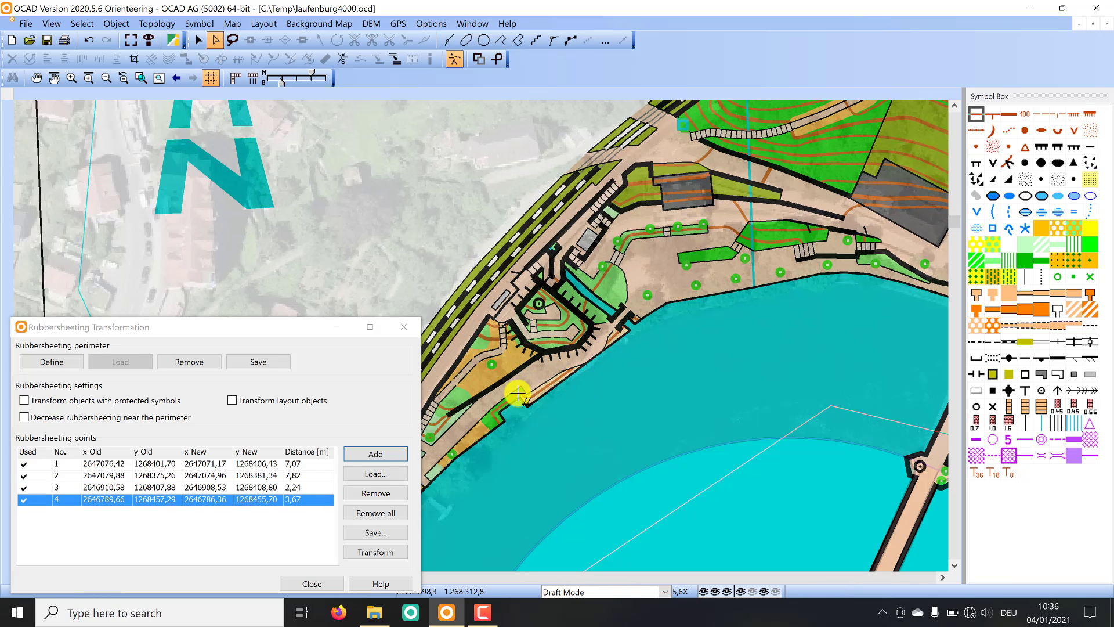
pyautogui.moveTo(678, 319); pyautogui.dragTo(865, 255)
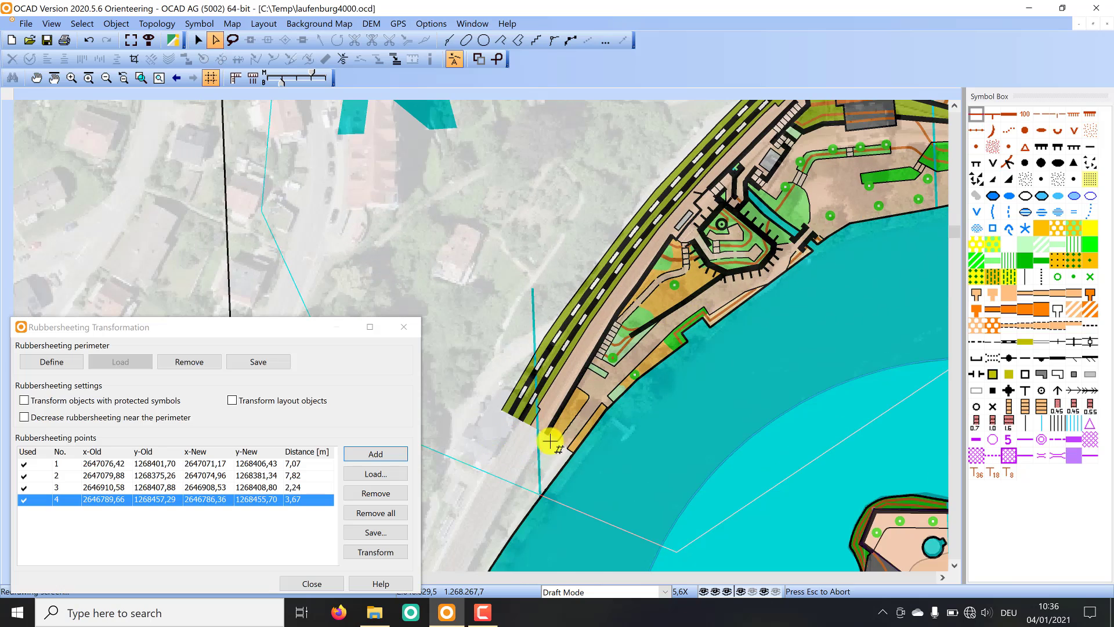
pyautogui.scroll(1, 554, 421)
pyautogui.scroll(-1, 554, 421)
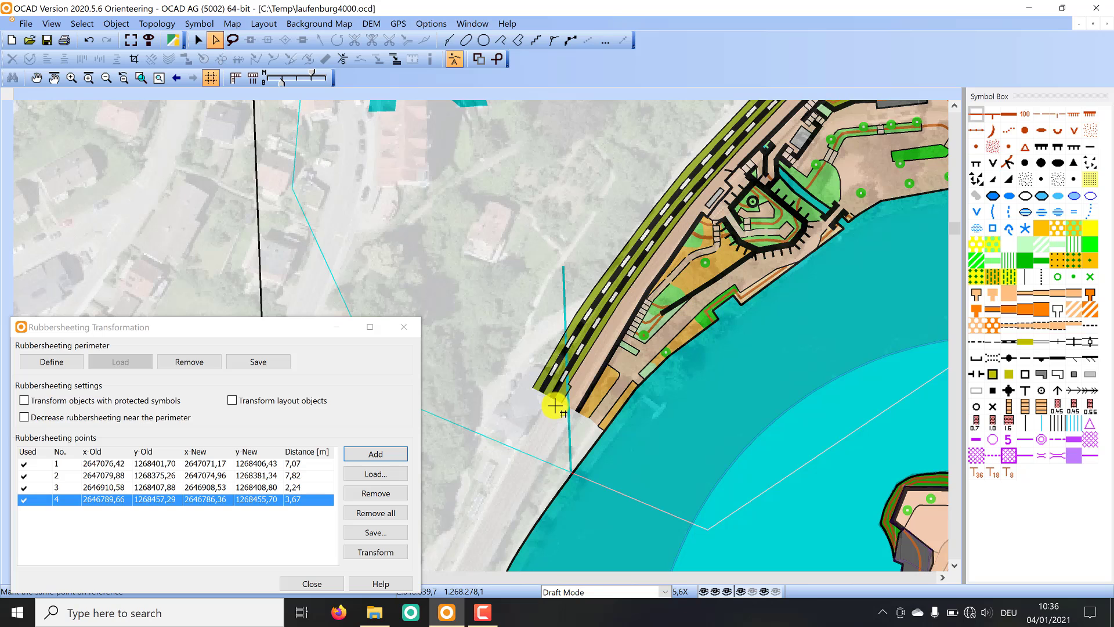
pyautogui.click(556, 406)
# - Add a rubbersheeting point pair at the western corner of the Rhine bridge's northern end
pyautogui.moveTo(783, 325); pyautogui.dragTo(554, 467)
pyautogui.moveTo(791, 363); pyautogui.dragTo(609, 288)
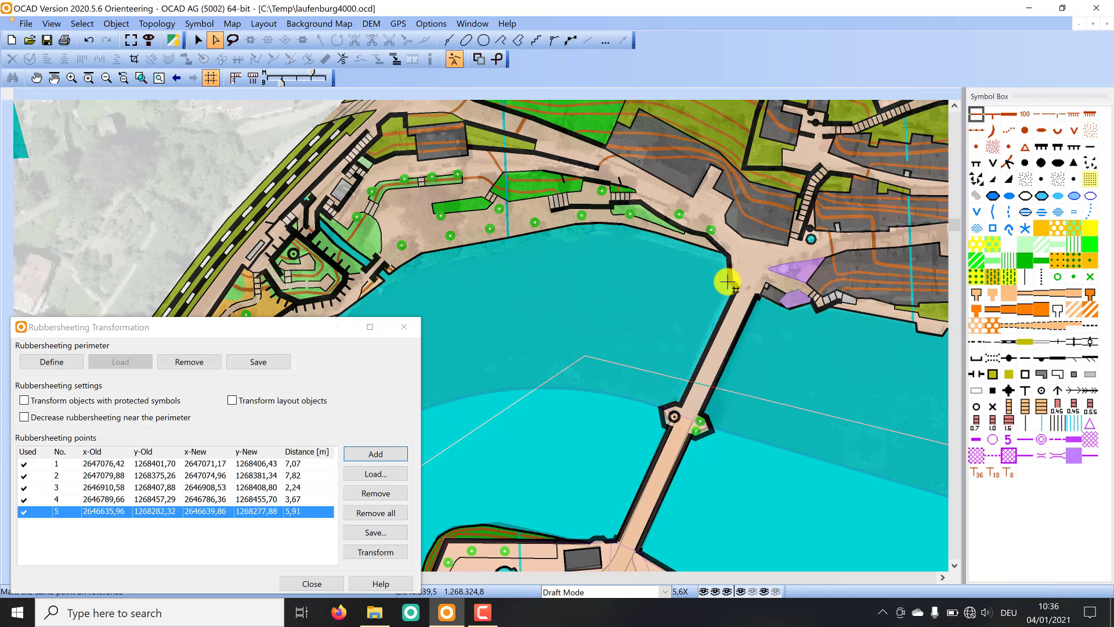
pyautogui.click(727, 282)
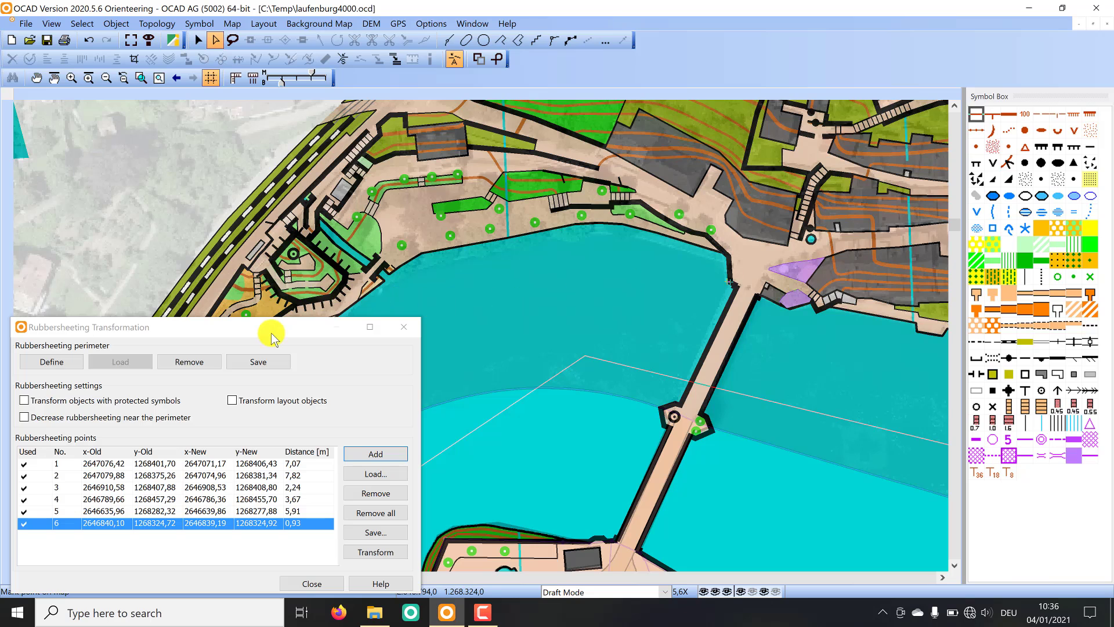
# - Run the rubbersheeting transformation with all six point pairs and close its dialog
pyautogui.moveTo(274, 333); pyautogui.dragTo(380, 230)
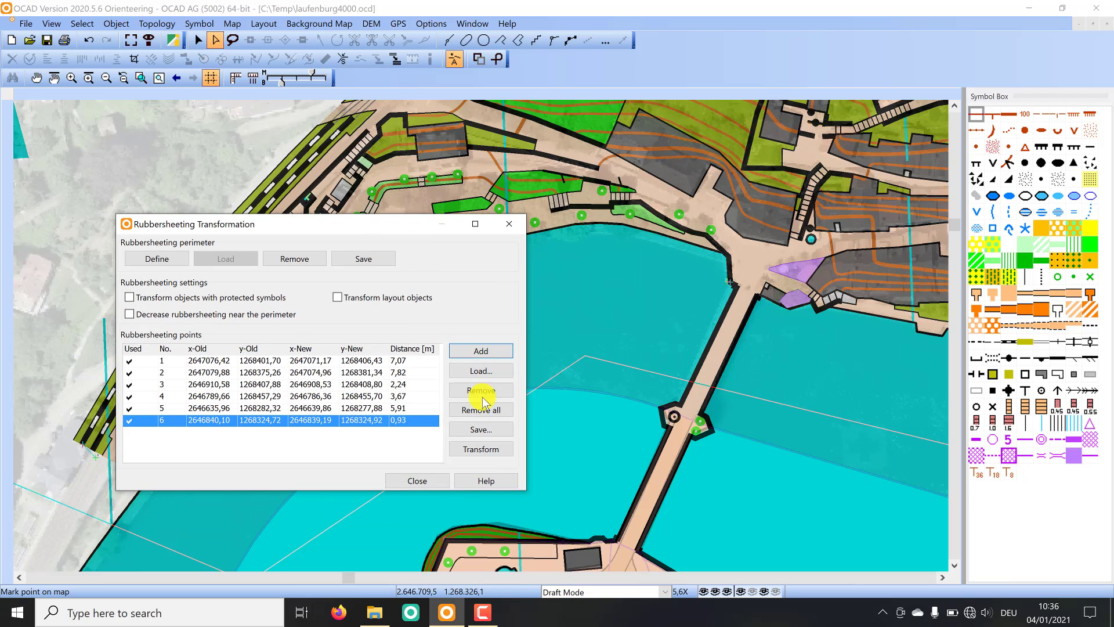
pyautogui.click(492, 450)
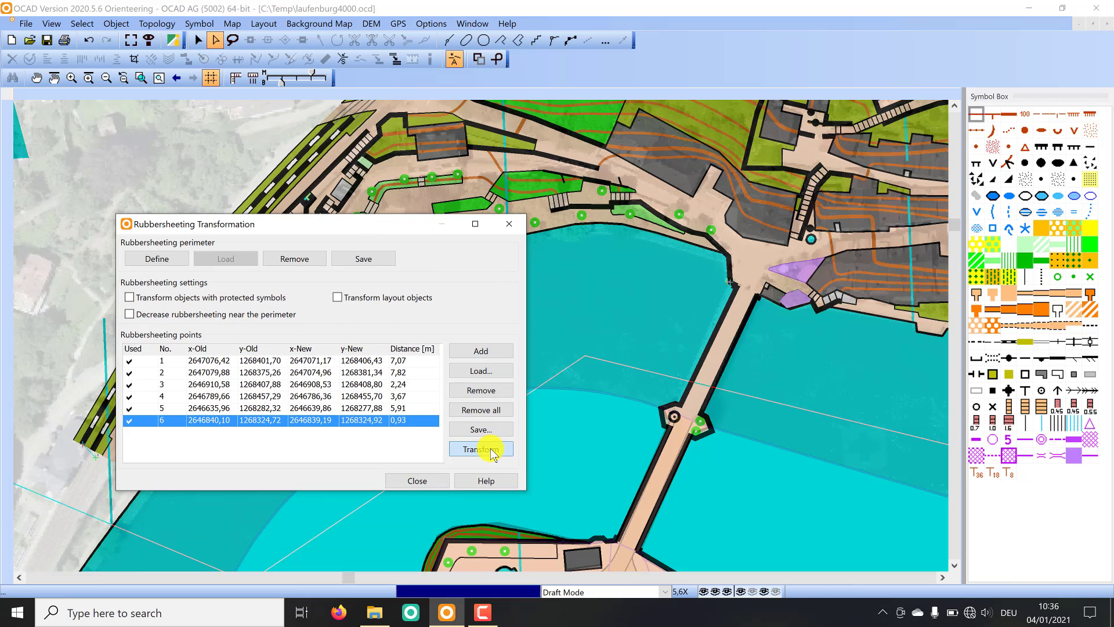
pyautogui.click(509, 232)
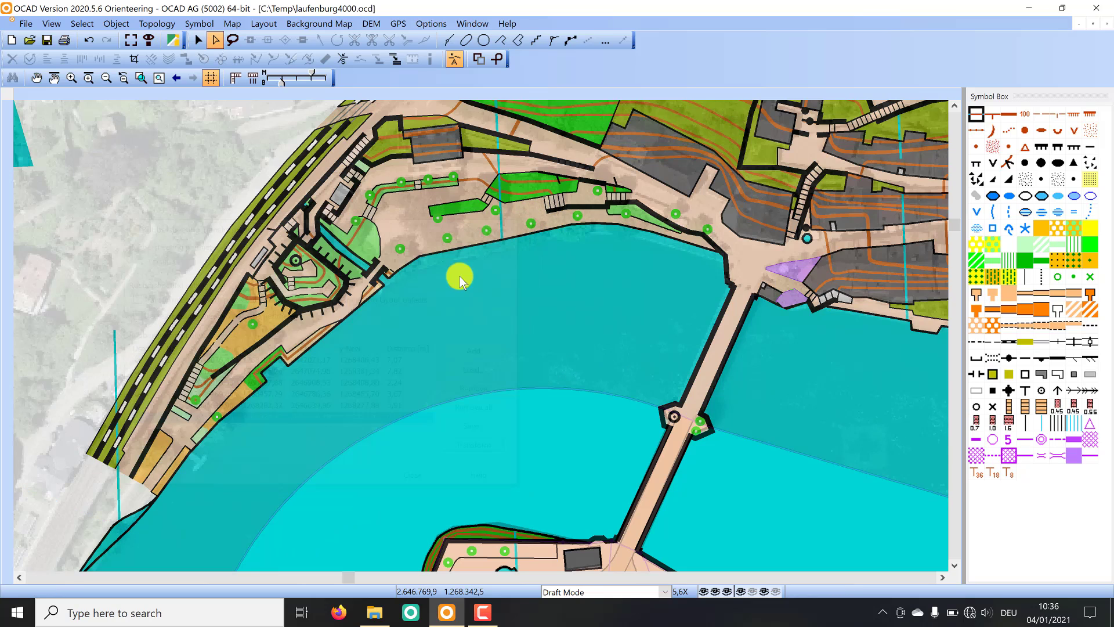
# - Check how the rubbersheeted north bank fits the aerial image and how the whole sprint map sits on the base map
pyautogui.scroll(-1, 423, 305)
pyautogui.scroll(-1, 408, 303)
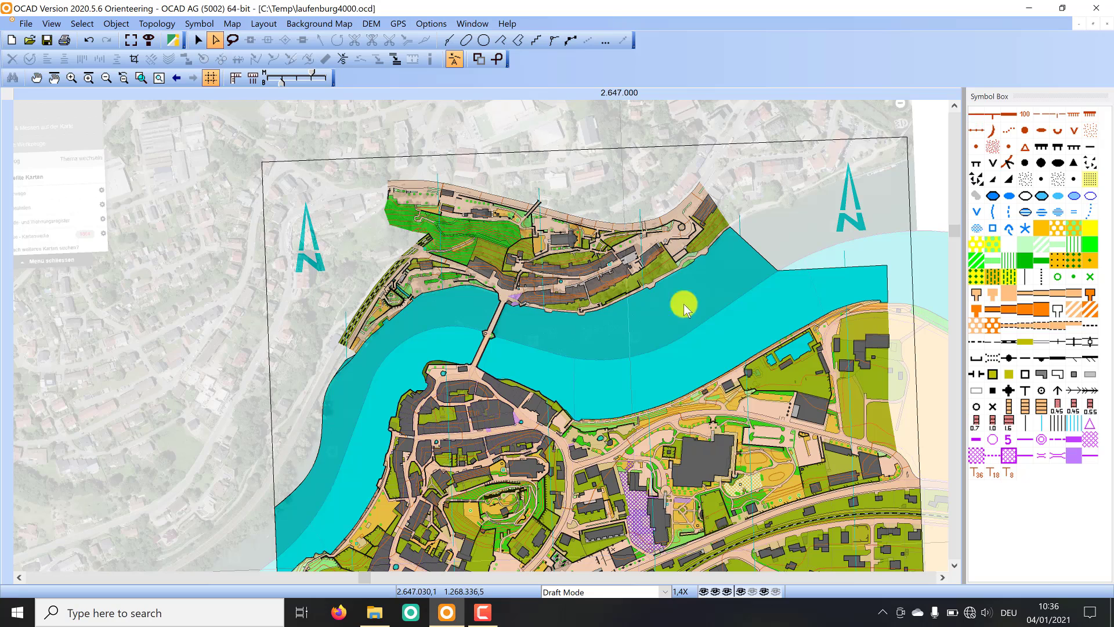
pyautogui.scroll(1, 676, 222)
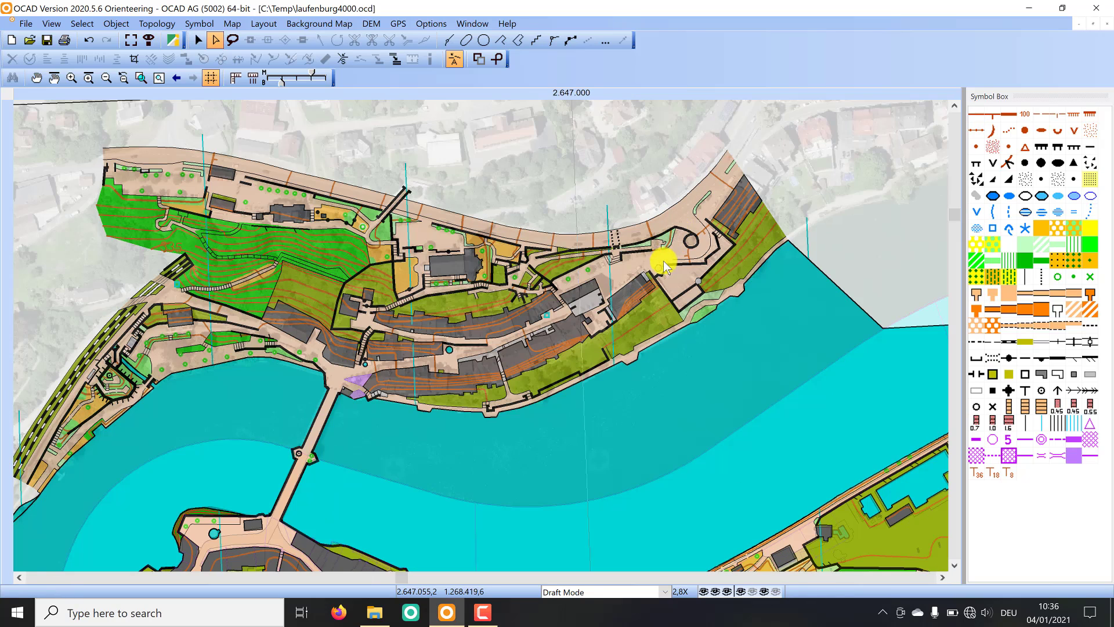
pyautogui.moveTo(387, 267); pyautogui.dragTo(556, 233)
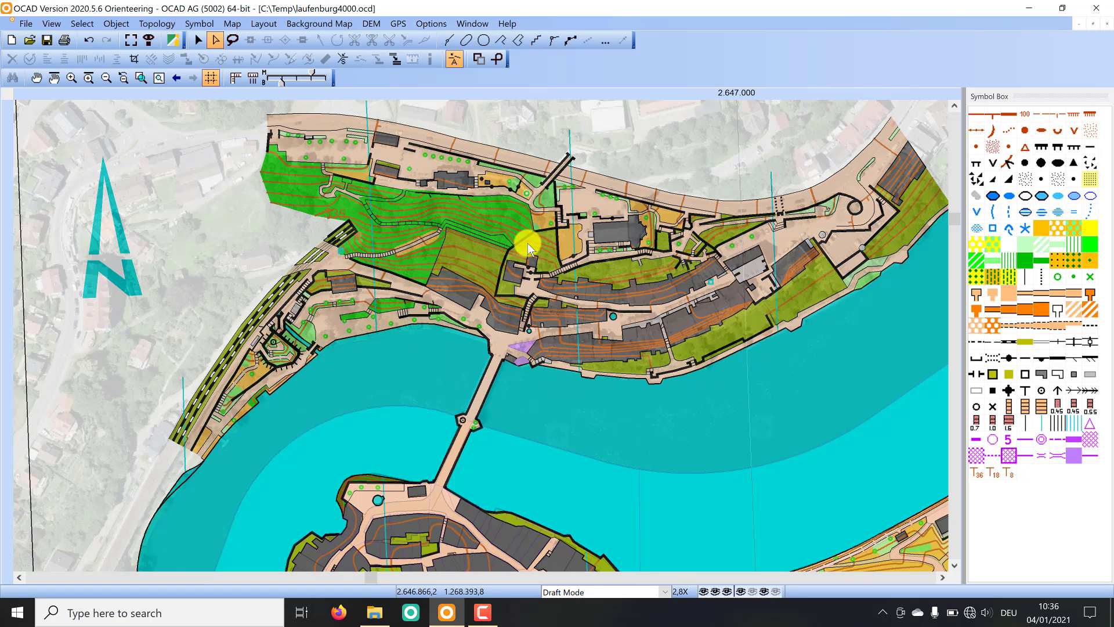
pyautogui.scroll(-1, 527, 242)
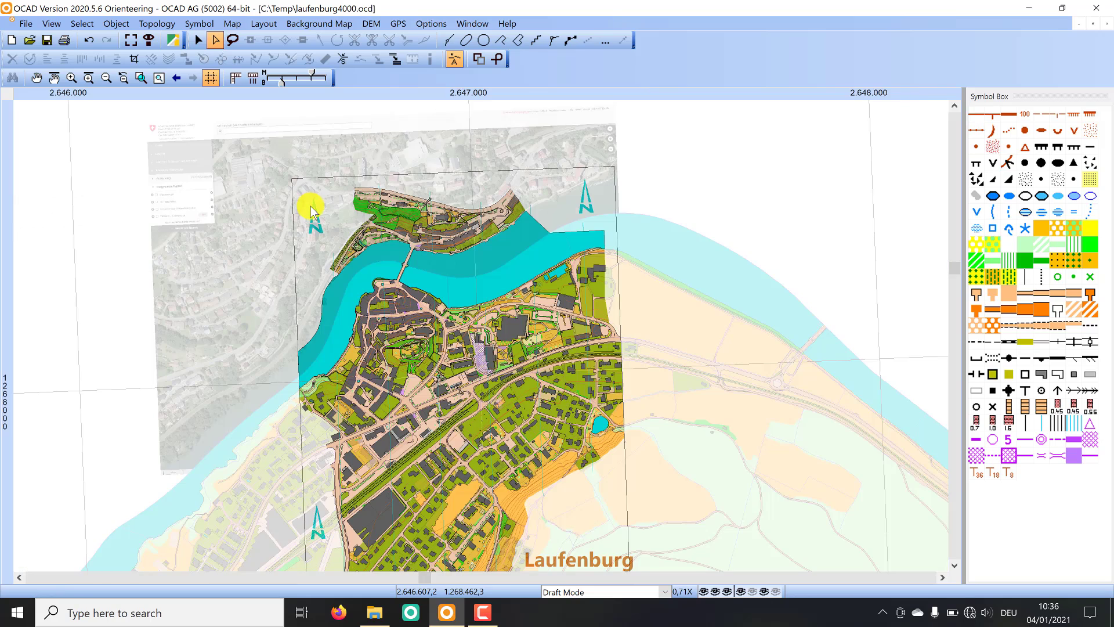
pyautogui.scroll(-1, 308, 197)
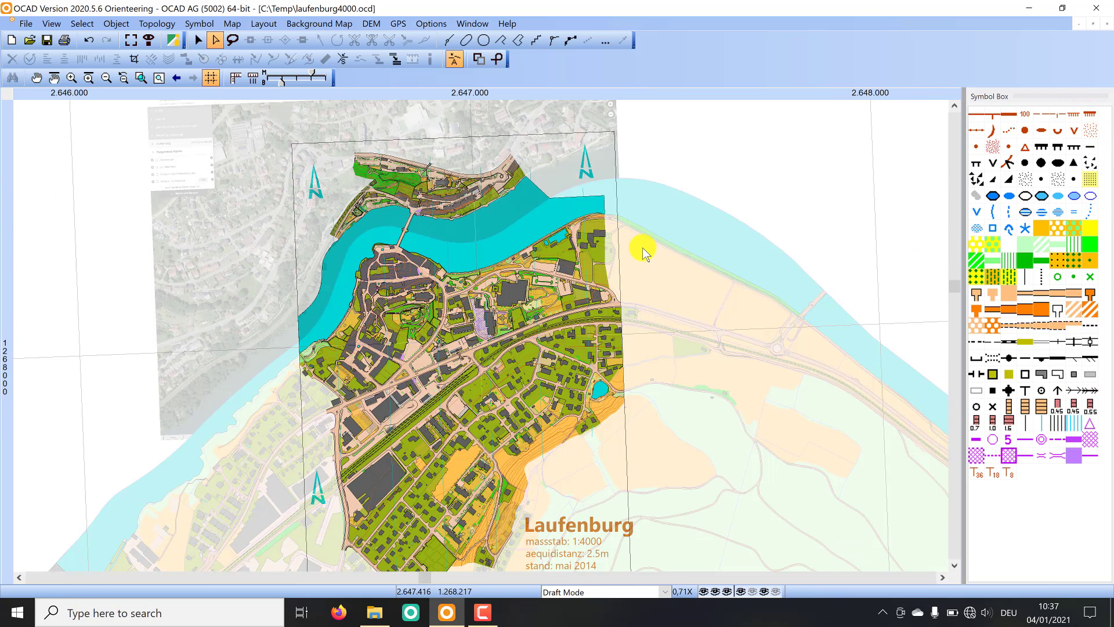
pyautogui.scroll(-1, 642, 254)
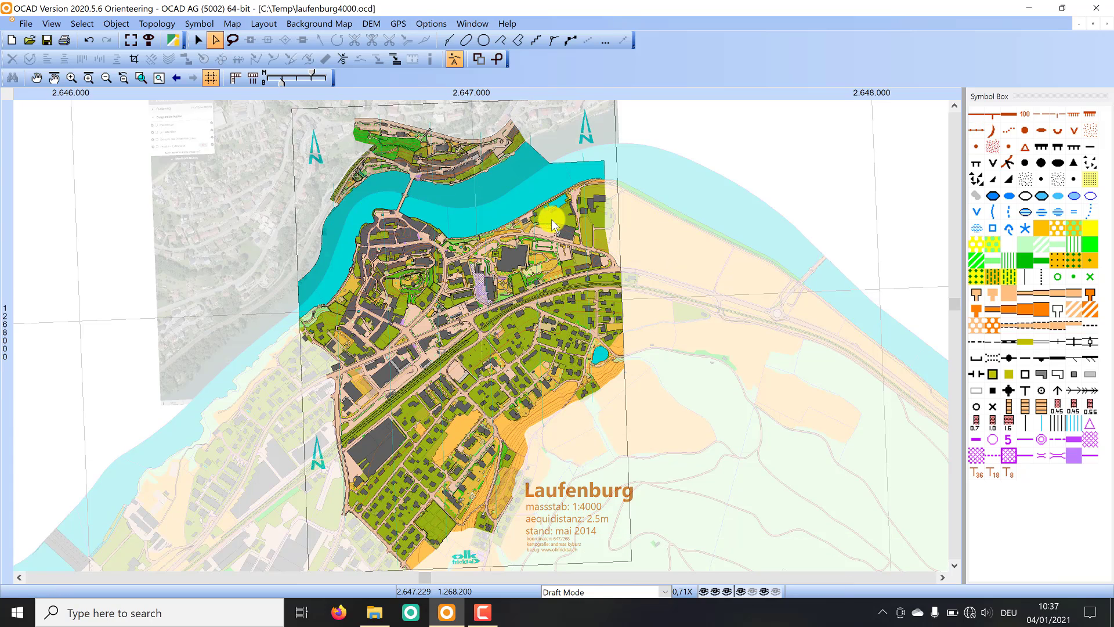
# - Switch to the NewMapWizard_Laufenburg.ocd map and dismiss the error message
pyautogui.click(473, 24)
pyautogui.click(472, 24)
pyautogui.click(472, 23)
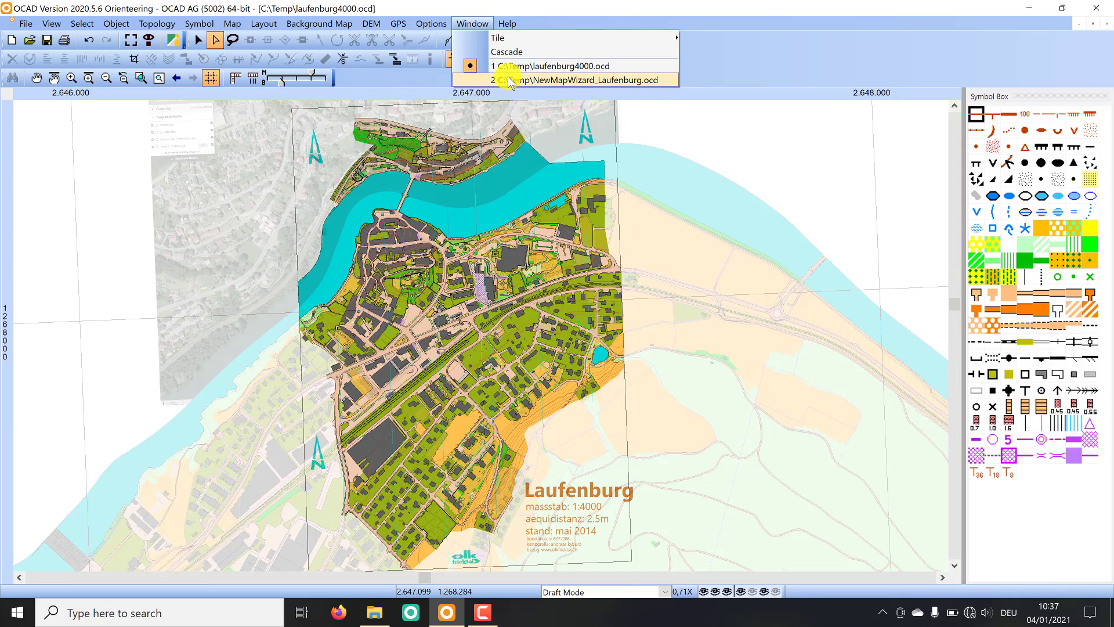
pyautogui.click(505, 80)
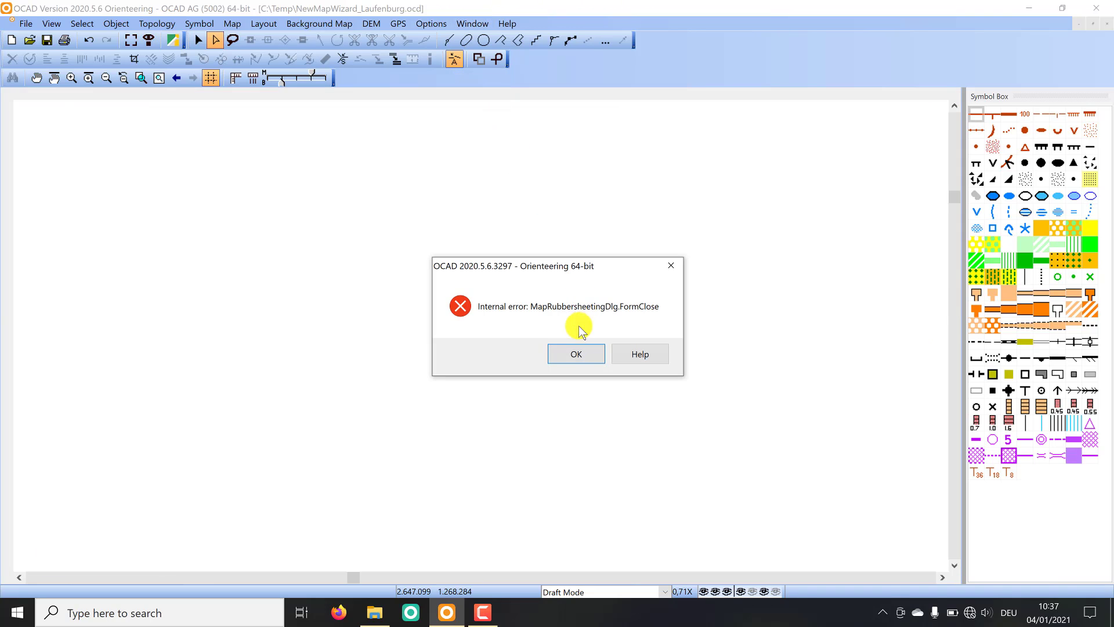
pyautogui.click(567, 356)
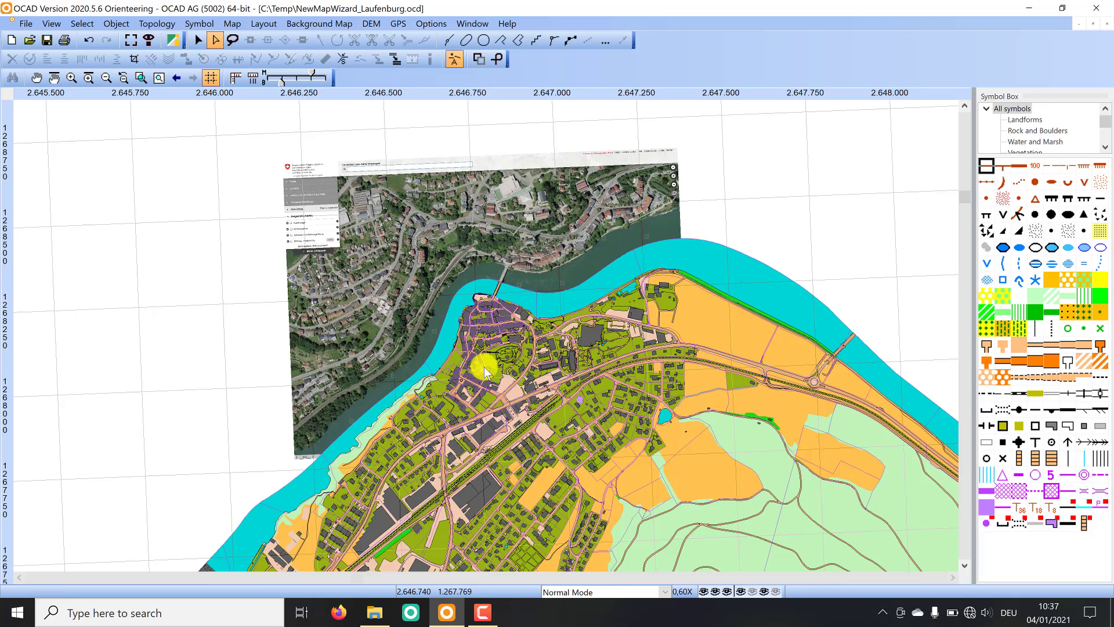
# - Select all objects drawn with the base map's separate building symbol and export them as the OCAD map "buildings" in the Temp folder
pyautogui.rightClick(1053, 526)
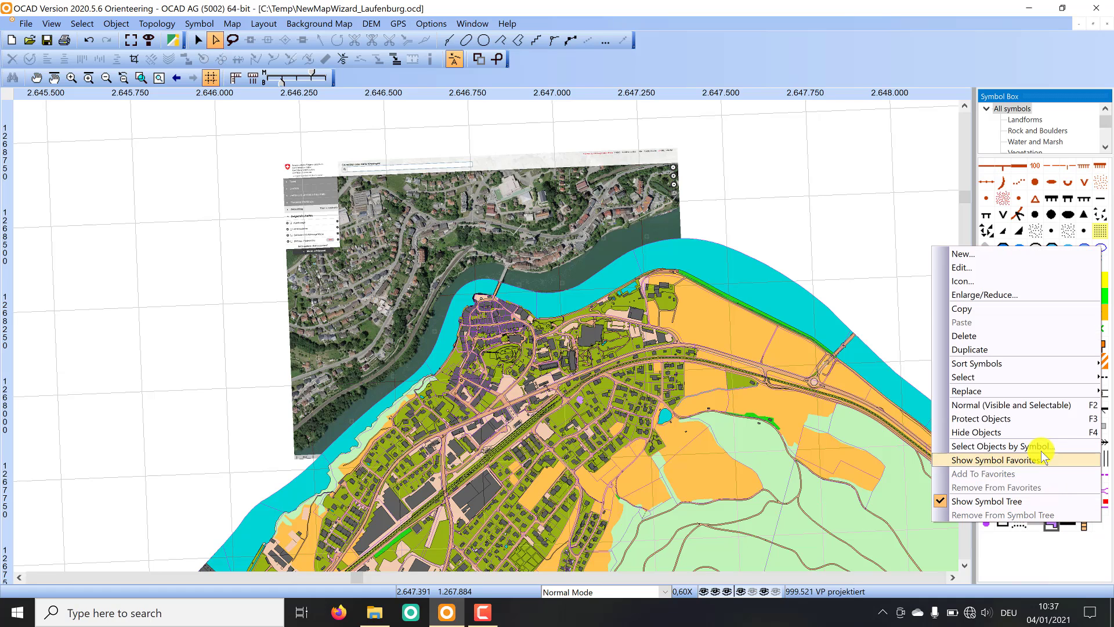
pyautogui.click(1039, 445)
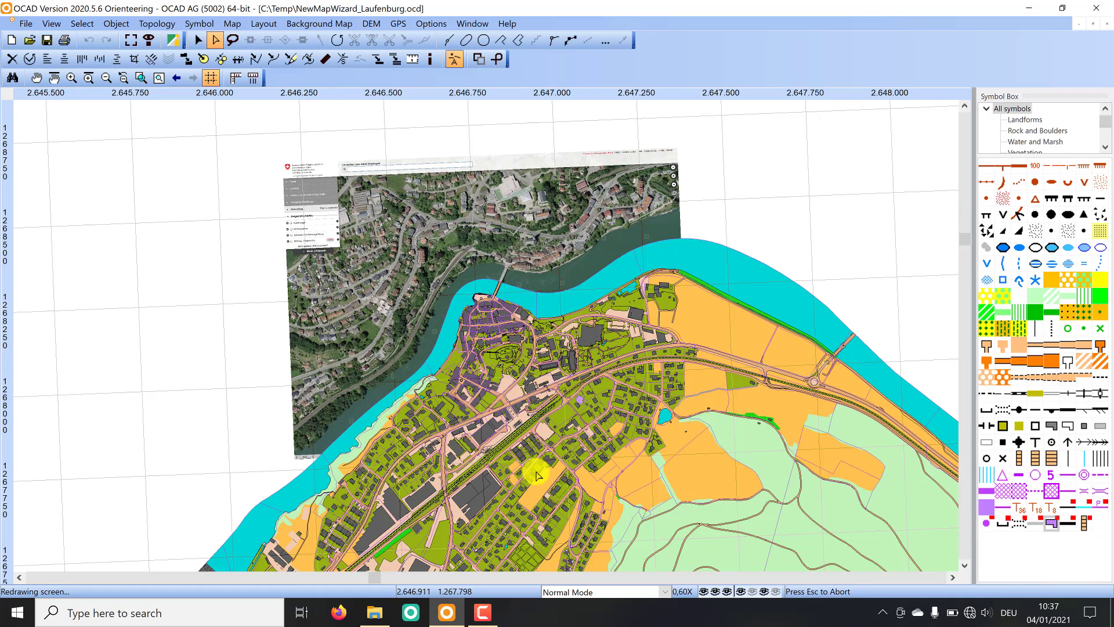
pyautogui.scroll(1, 528, 461)
pyautogui.scroll(-1, 725, 471)
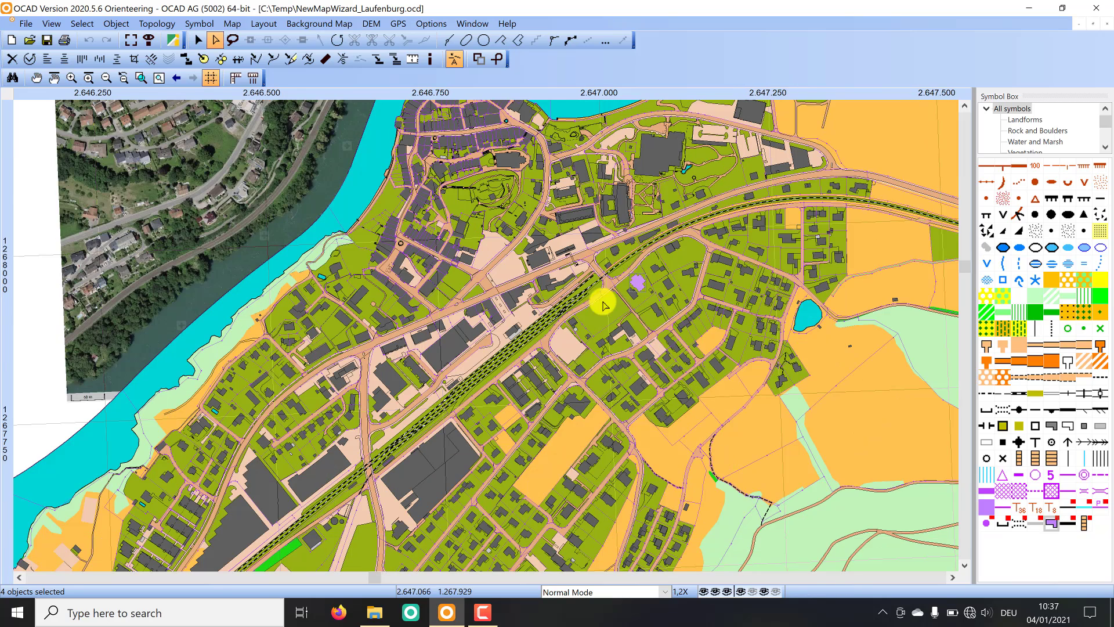
pyautogui.click(232, 24)
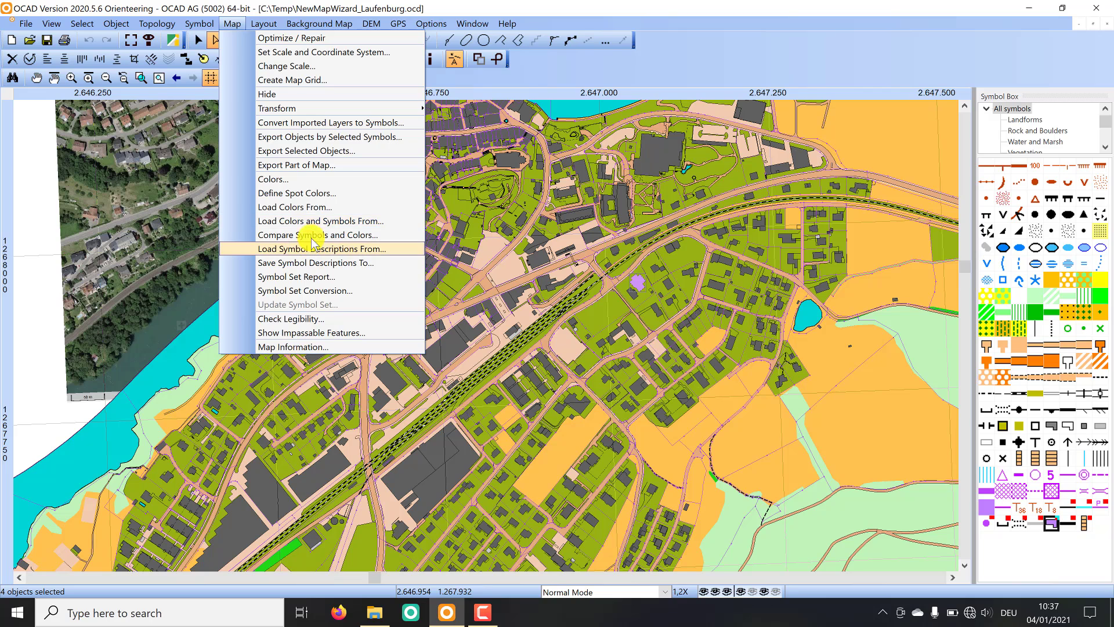
pyautogui.click(309, 152)
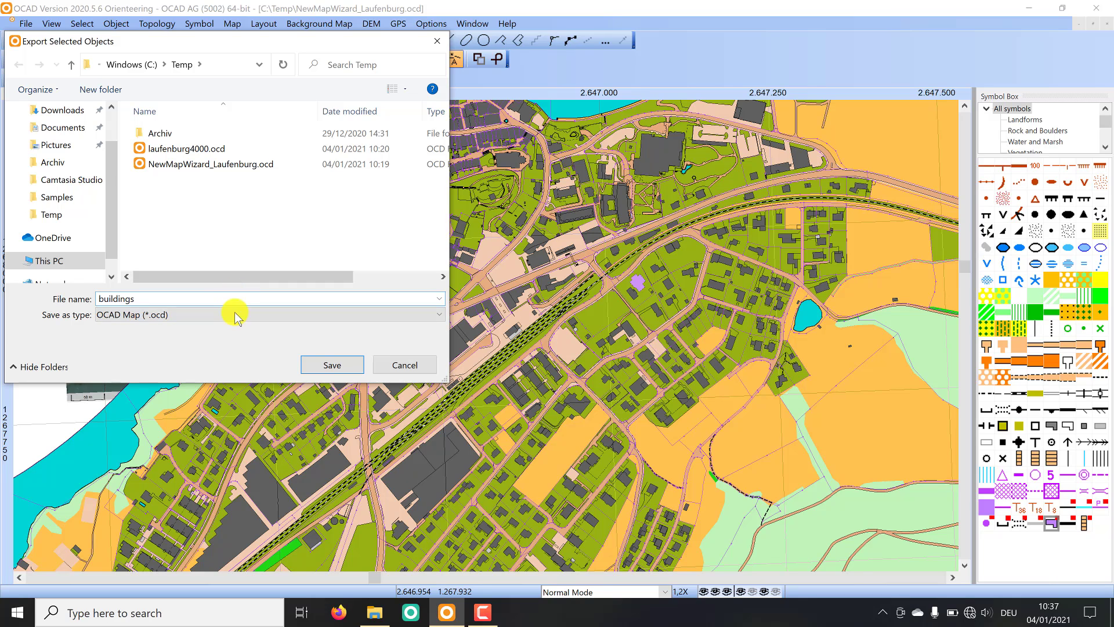
pyautogui.click(349, 370)
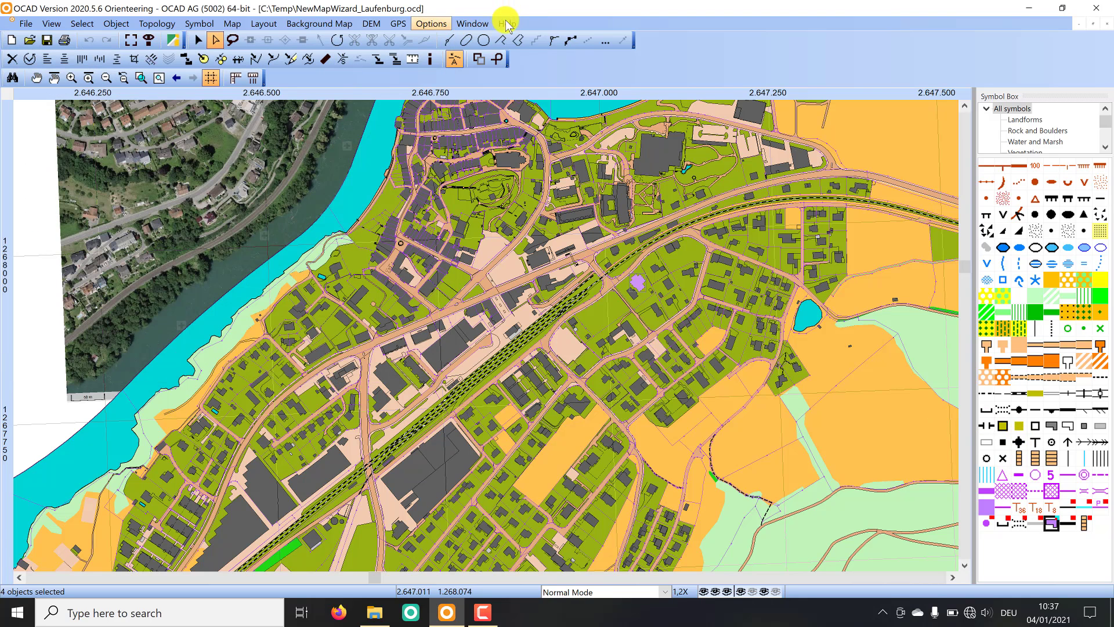
# - Import buildings.ocd into laufenburg4000.ocd using real-world coordinates, without importing any symbols or colors
pyautogui.click(472, 24)
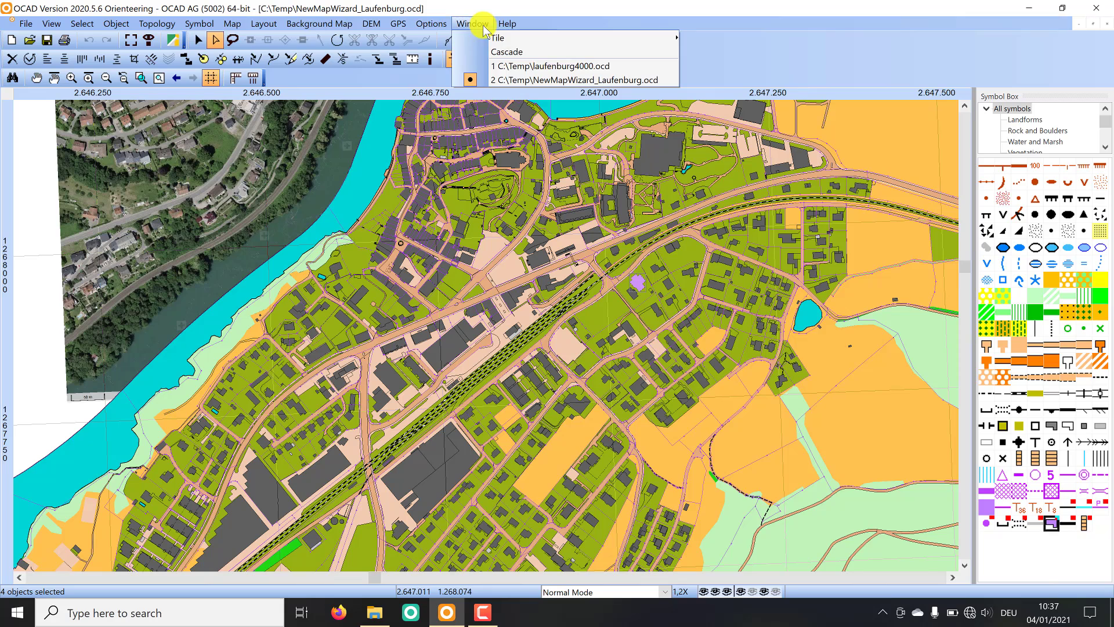
pyautogui.click(532, 67)
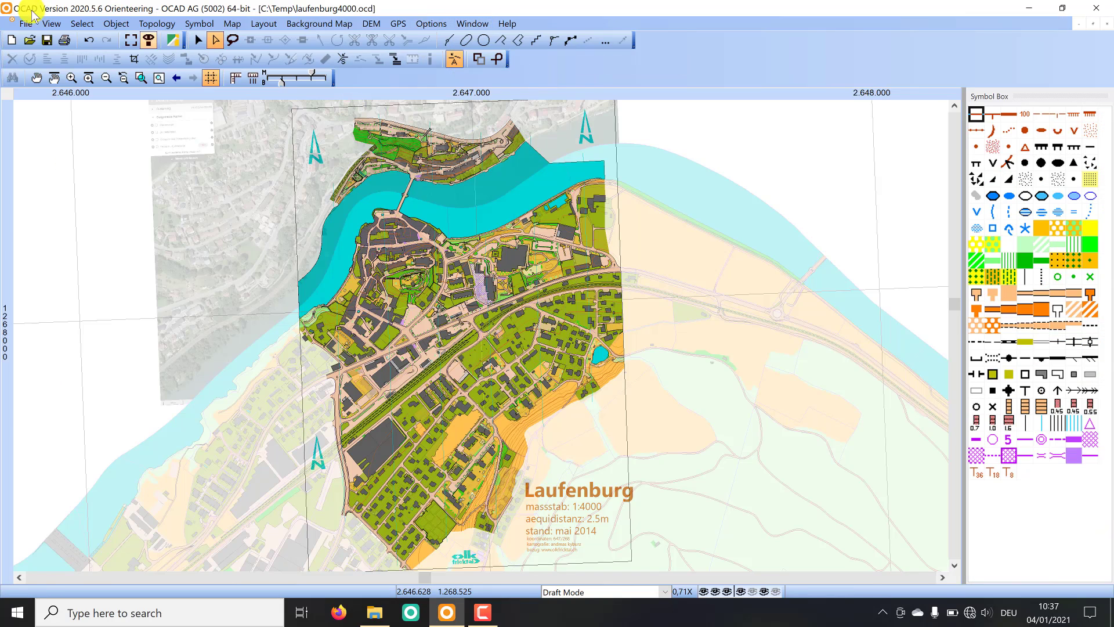
pyautogui.click(26, 23)
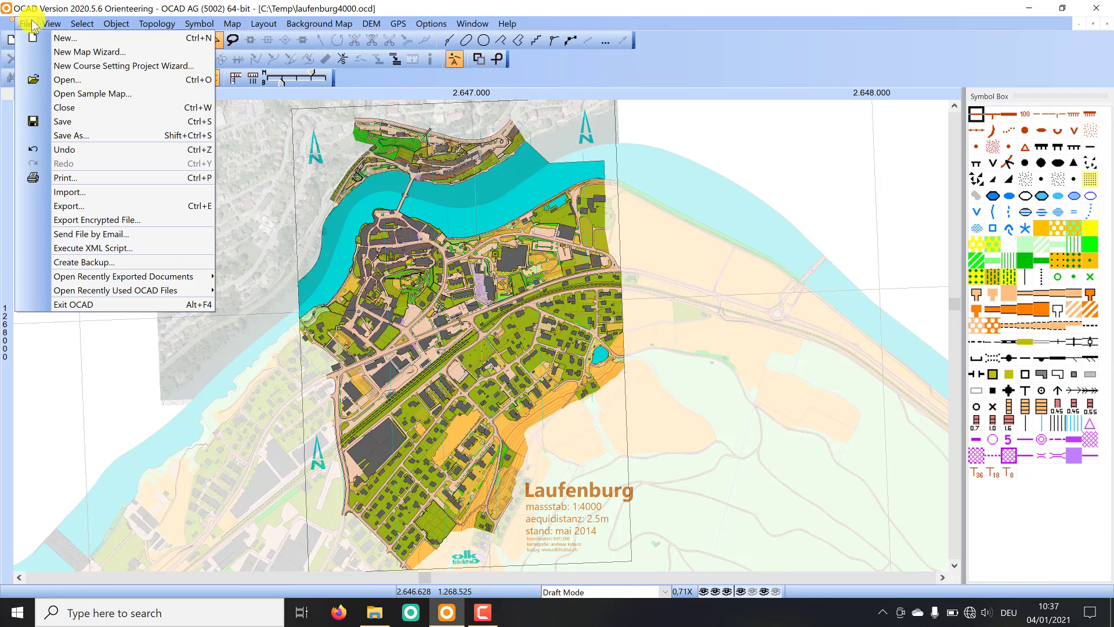
pyautogui.click(70, 192)
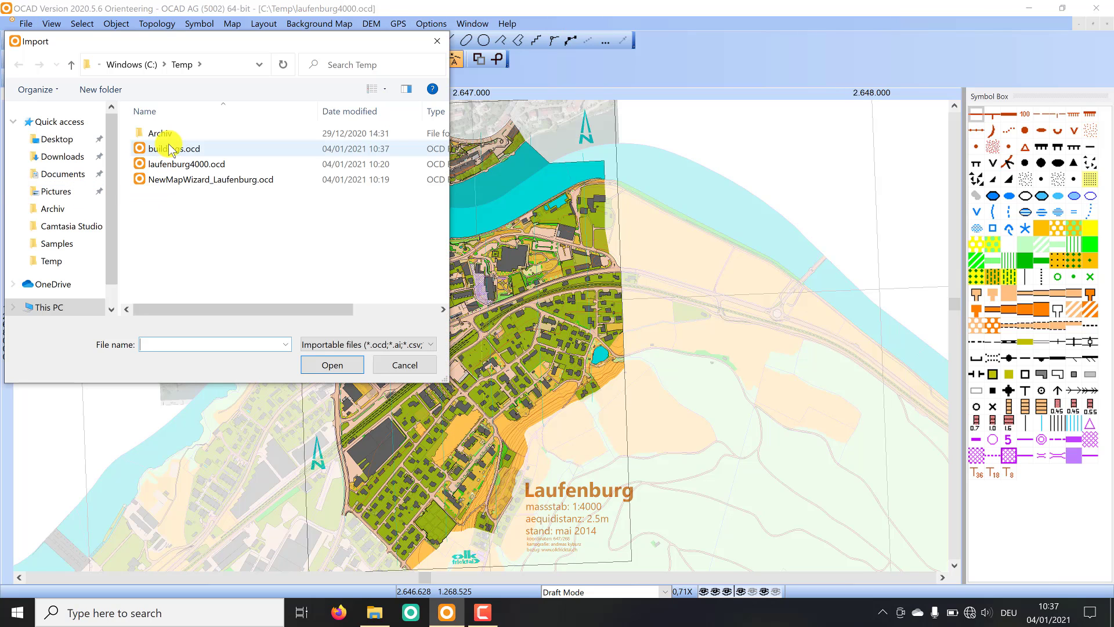
pyautogui.doubleClick(172, 150)
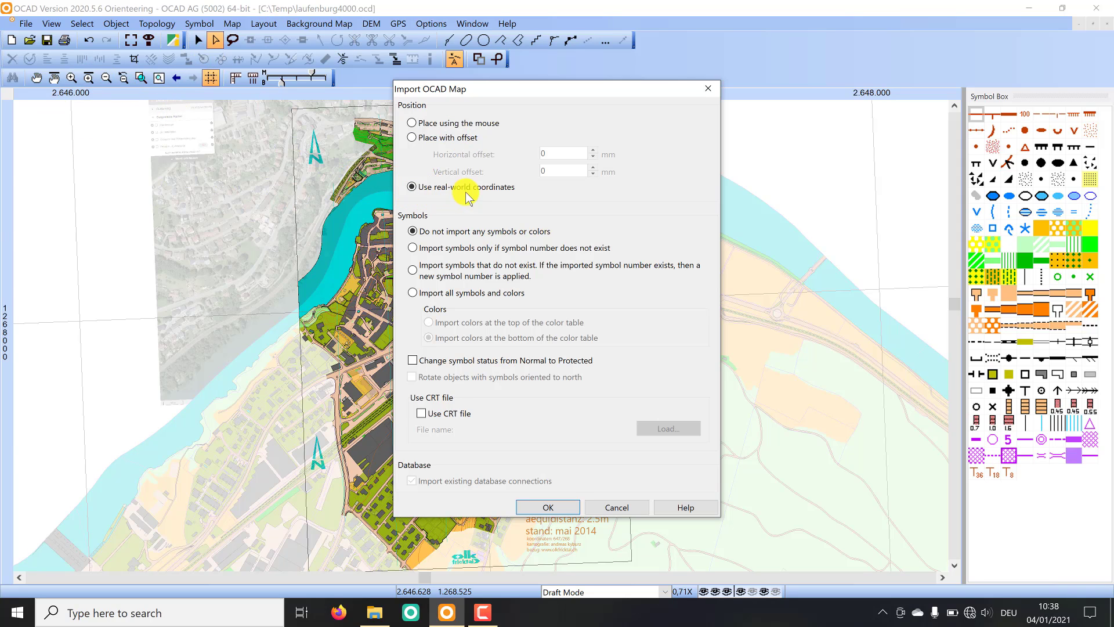
pyautogui.click(544, 508)
pyautogui.scroll(-2, 532, 424)
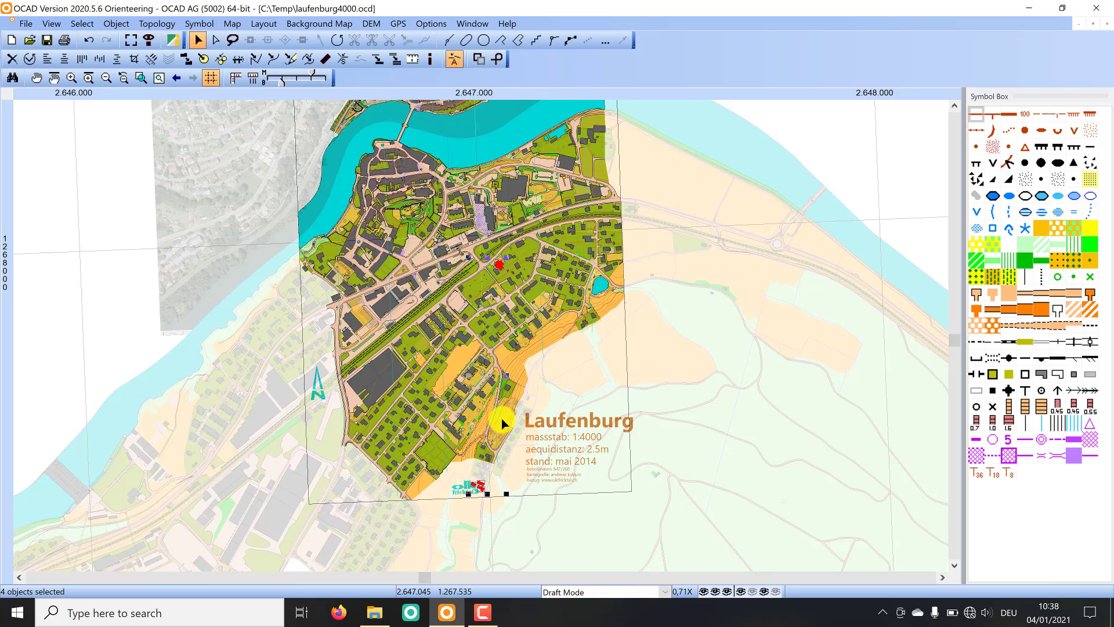
# - Assign the outlined building symbol to the imported objects and inspect the imported building just southeast of the railway
pyautogui.click(1042, 374)
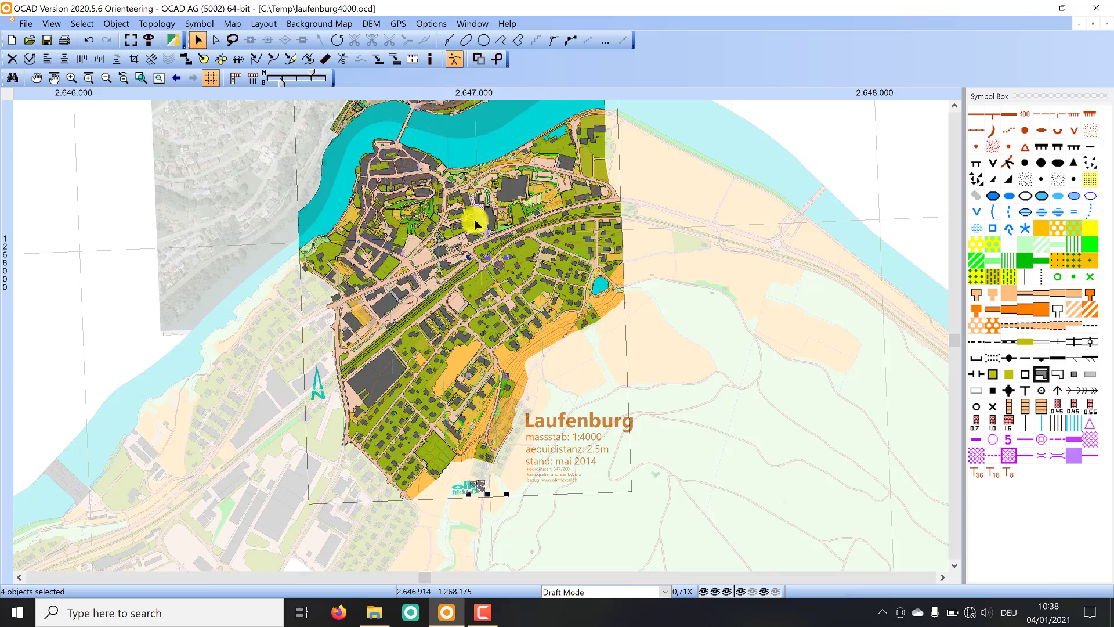
pyautogui.scroll(1, 499, 266)
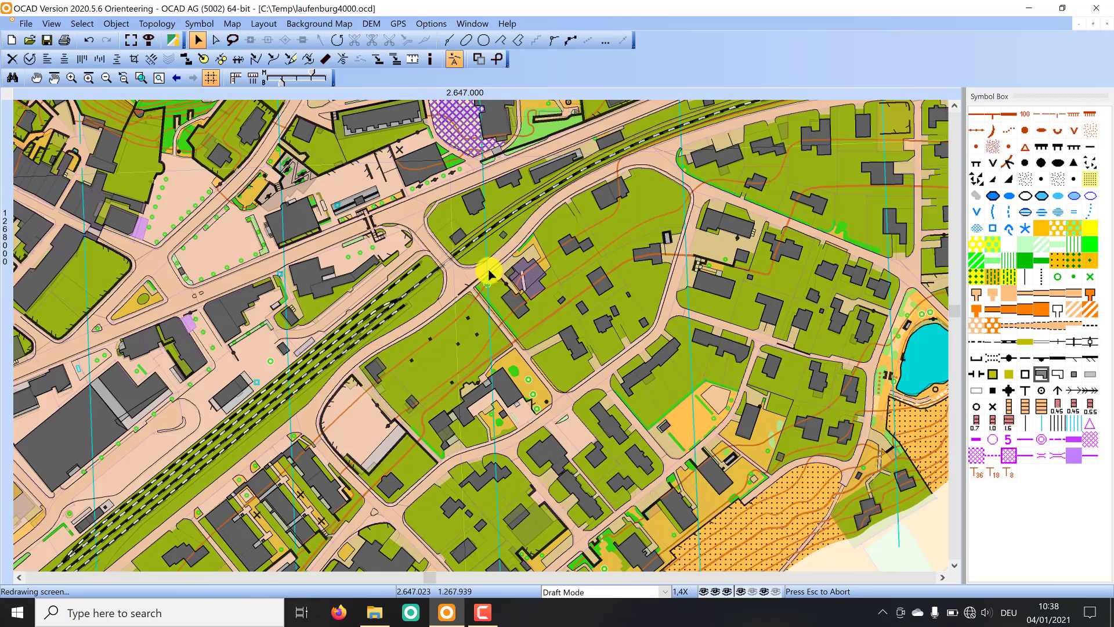
pyautogui.click(529, 273)
pyautogui.scroll(2, 532, 277)
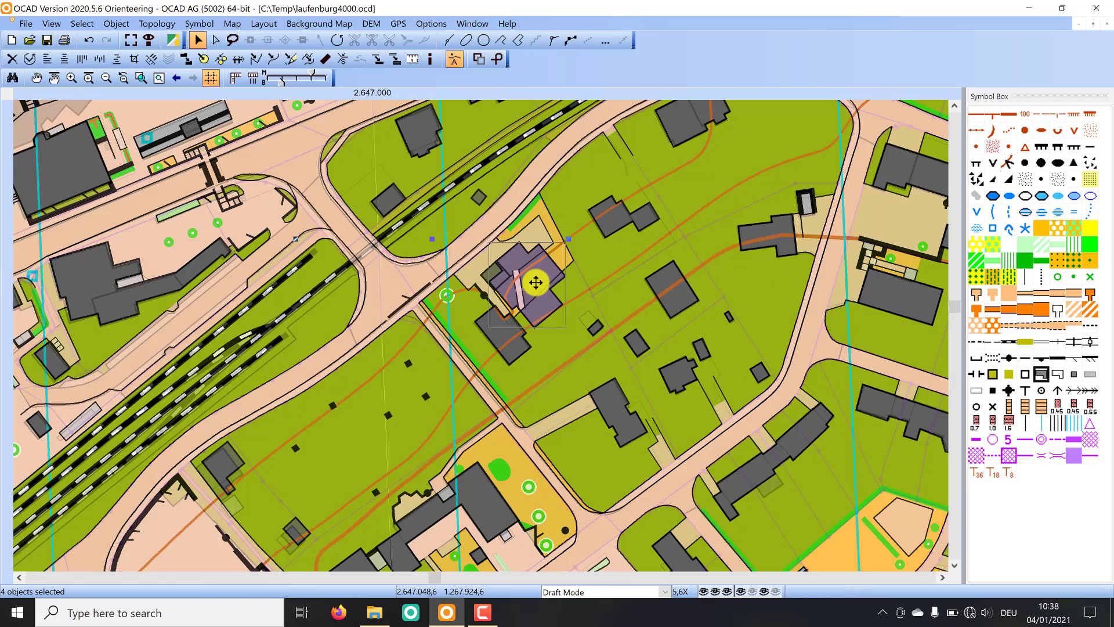
pyautogui.scroll(1, 556, 290)
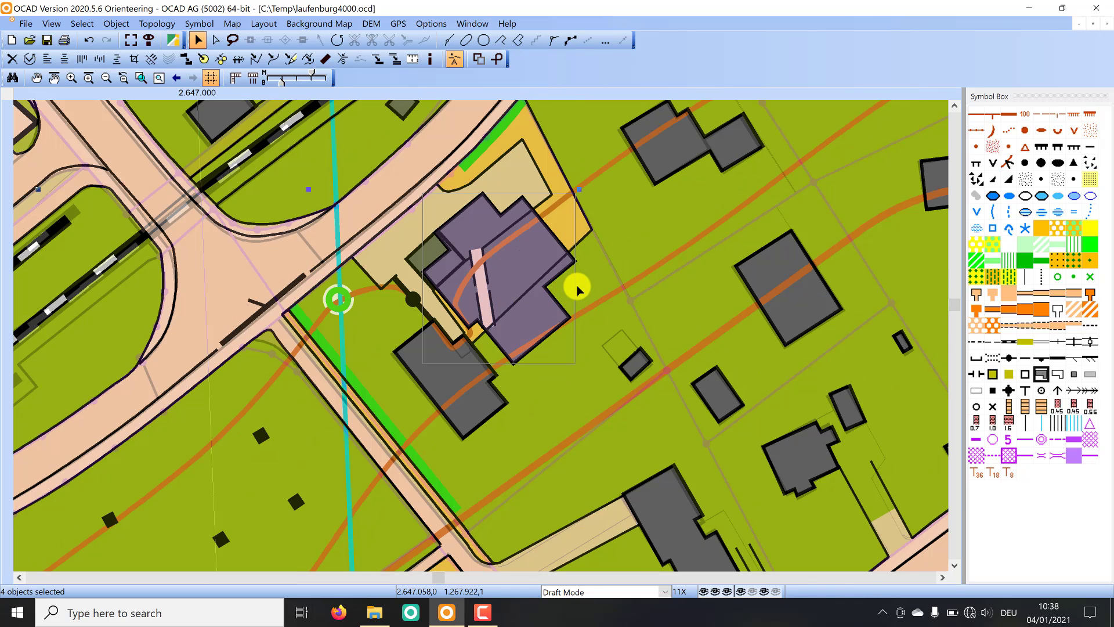
# - Delete the selected imported buildings to compare with the map beneath, and undo the deletion
pyautogui.press('Delete')
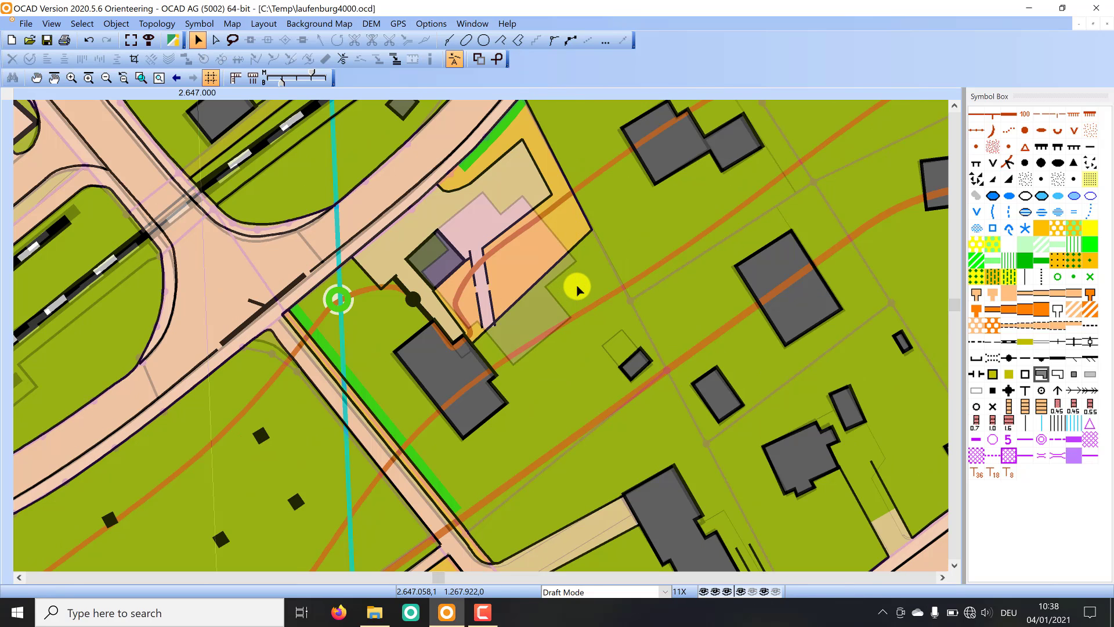
pyautogui.click(89, 40)
pyautogui.scroll(-1, 731, 308)
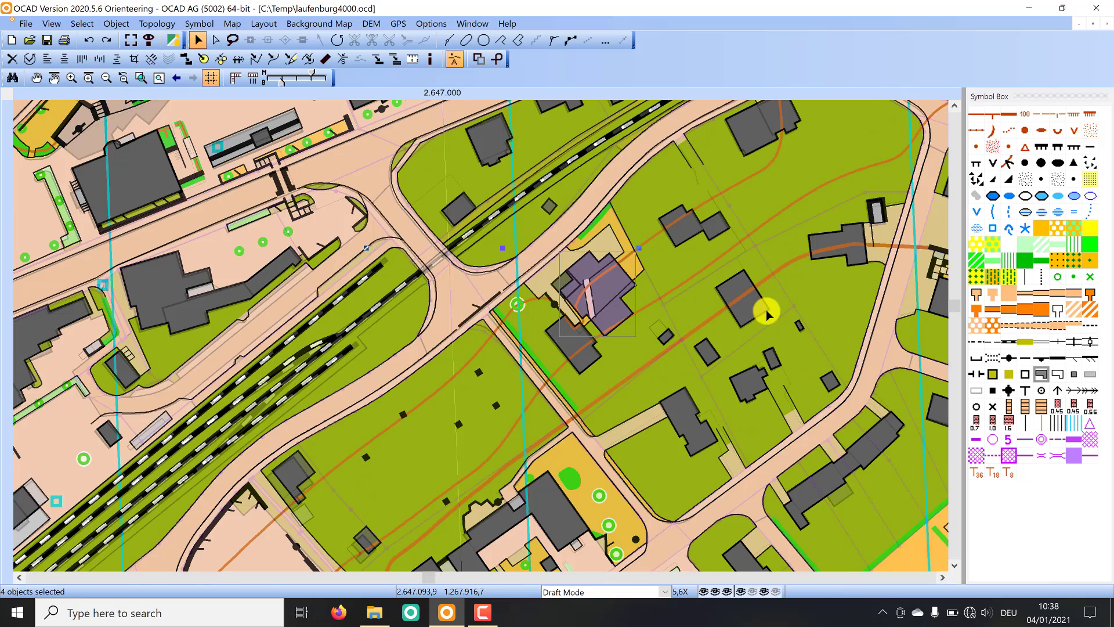
pyautogui.scroll(-2, 613, 298)
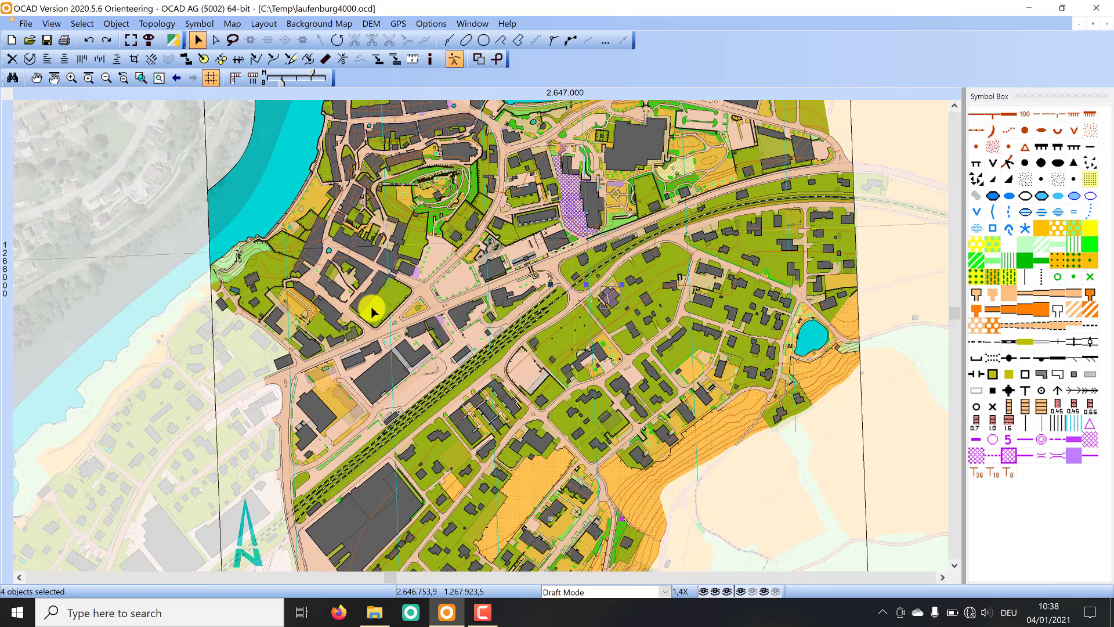